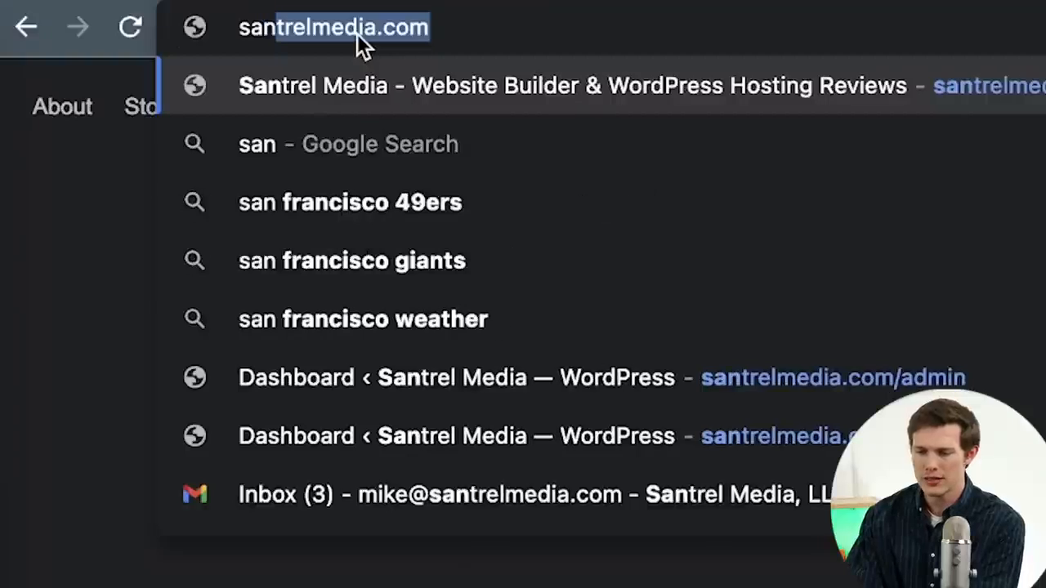
Step: Open the web page santrelmedia.com/host
key("Right")
type("/host")
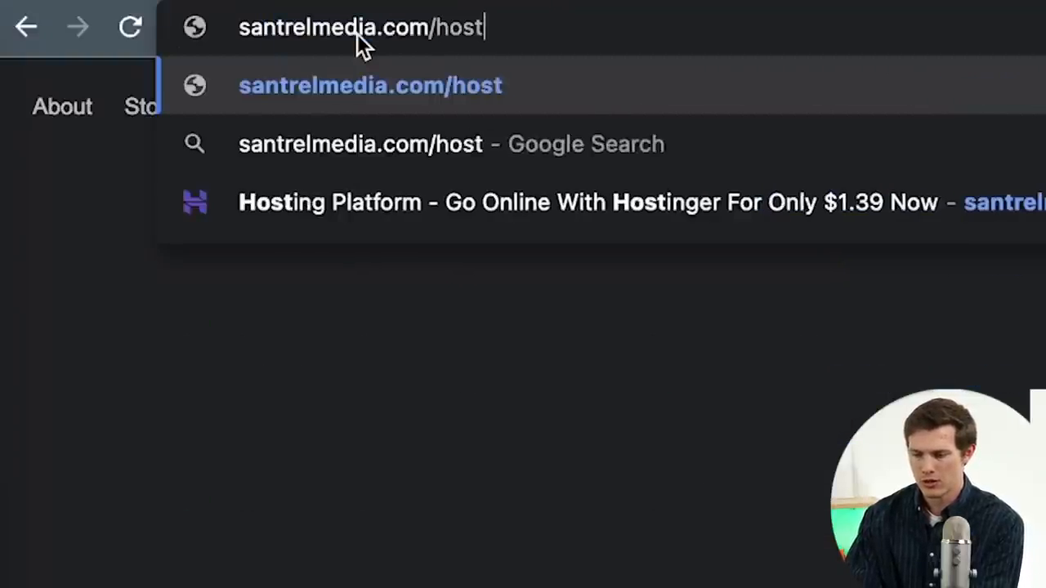
key("Return")
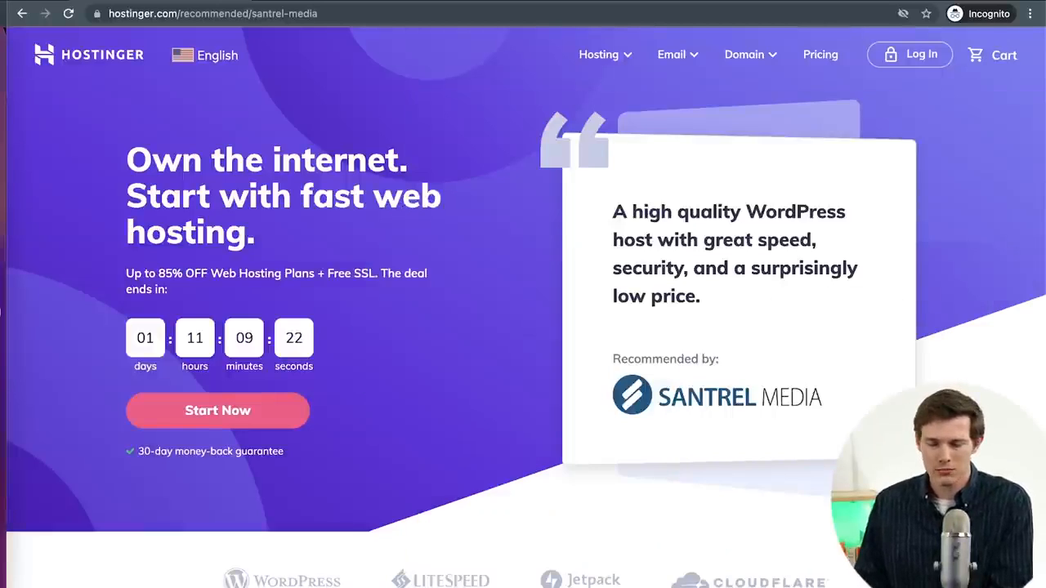
Step: Go to the hosting plan comparison and switch it to the WordPress Hosting plans
left_click(219, 416)
scroll(601, 362, "down", 1)
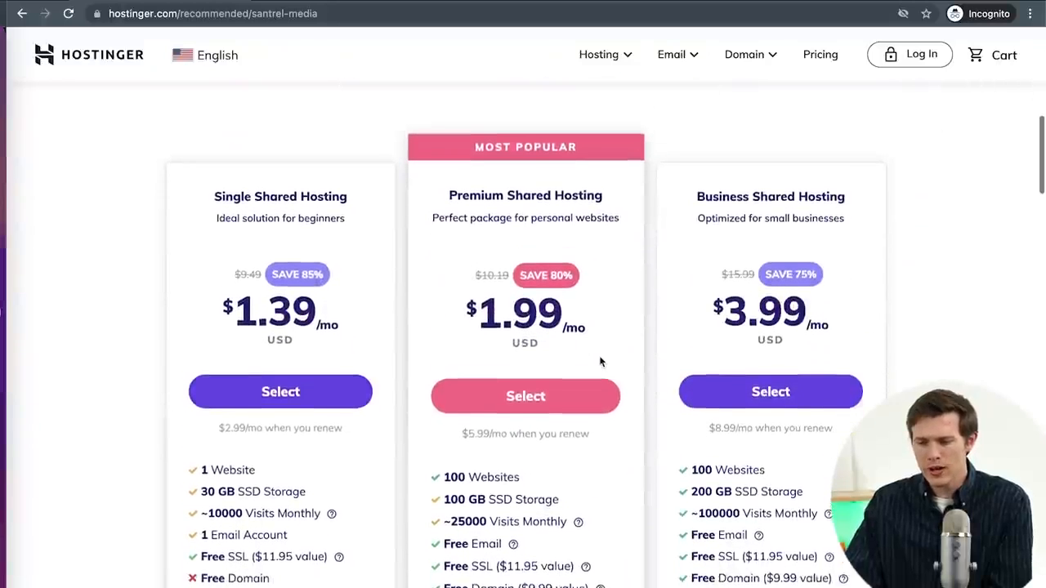
scroll(602, 362, "up", 1)
scroll(600, 362, "up", 1)
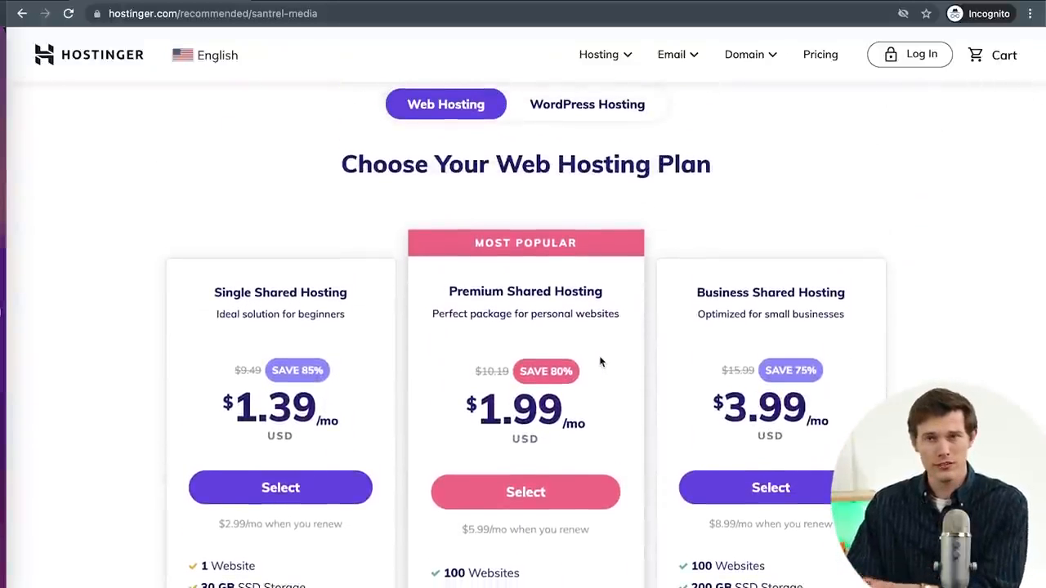
left_click(574, 113)
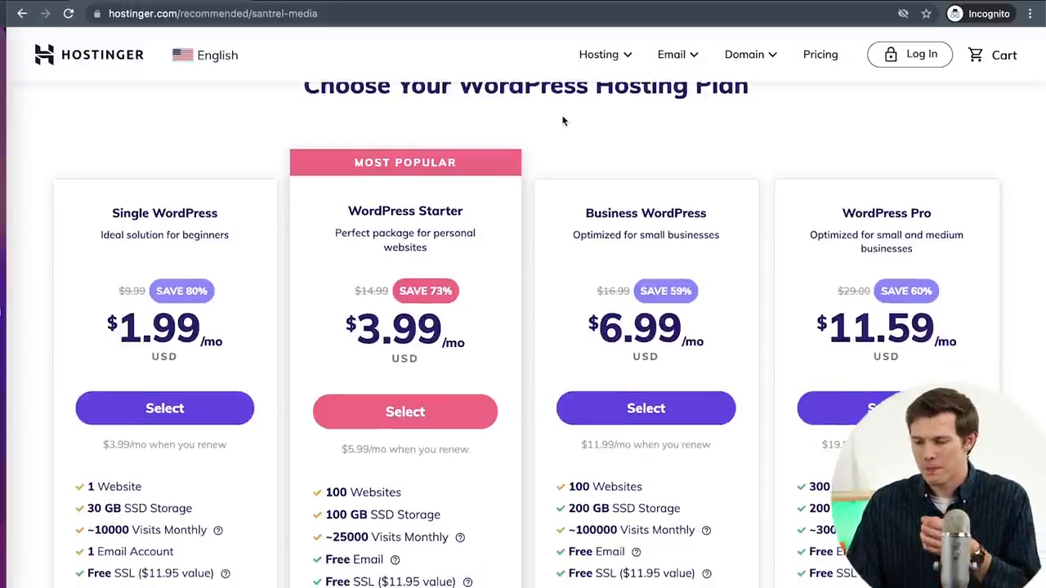
Step: Compare the features of the WordPress hosting plans and select the WordPress Starter plan
scroll(470, 228, "down", 4)
scroll(470, 228, "down", 1)
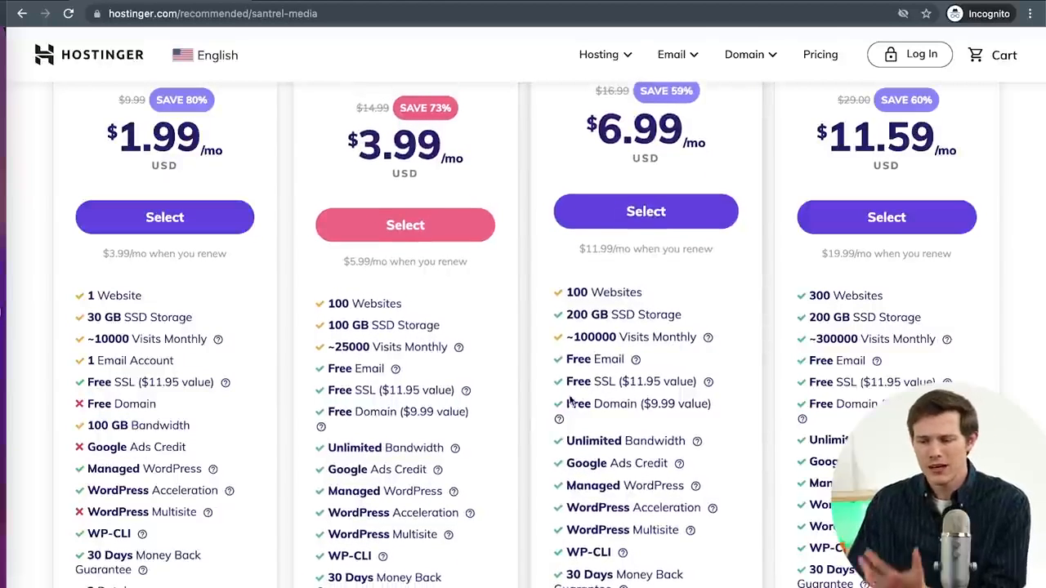
scroll(410, 350, "up", 1)
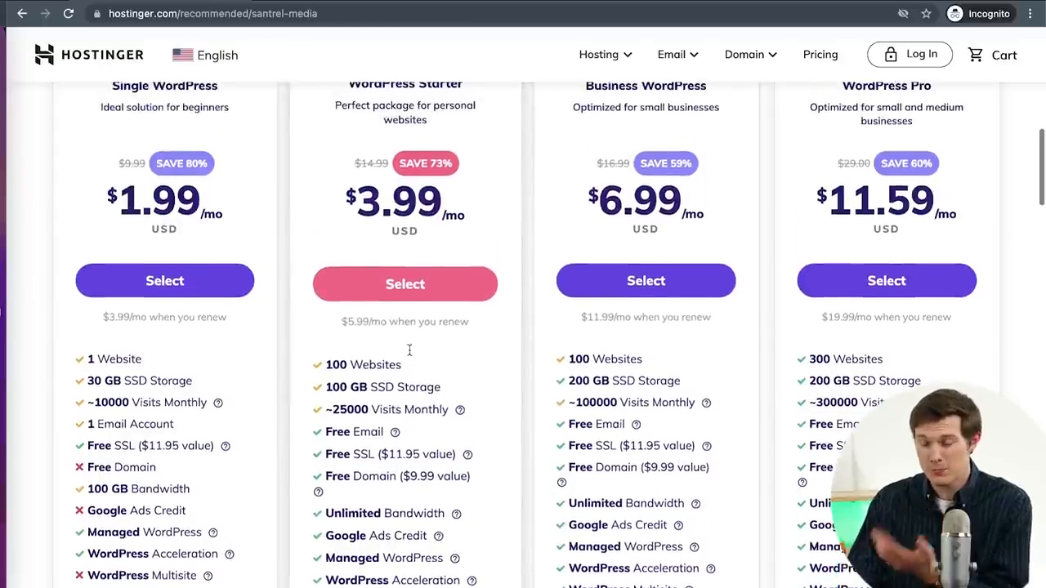
scroll(409, 349, "down", 1)
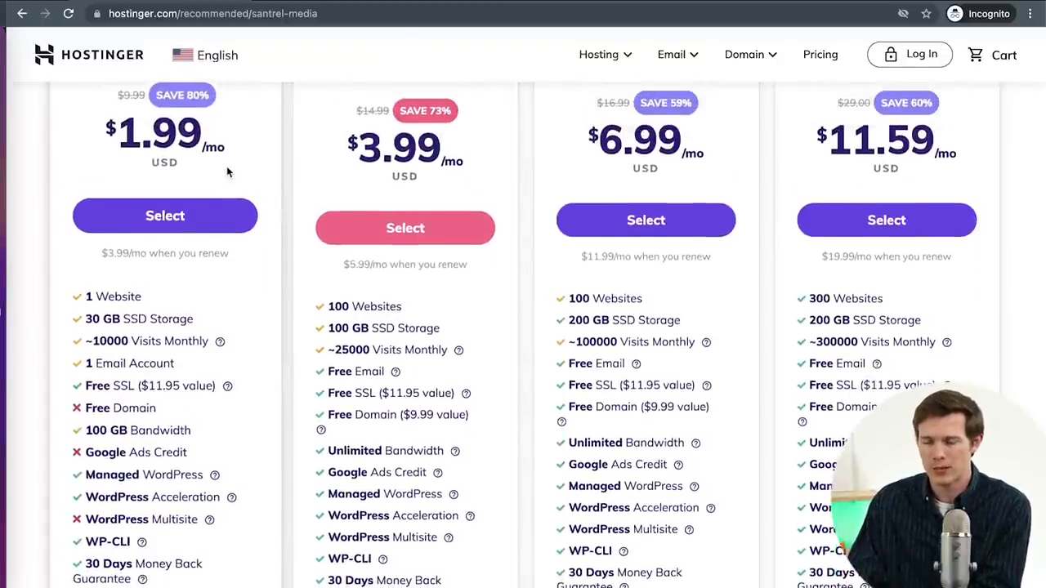
scroll(228, 172, "down", 1)
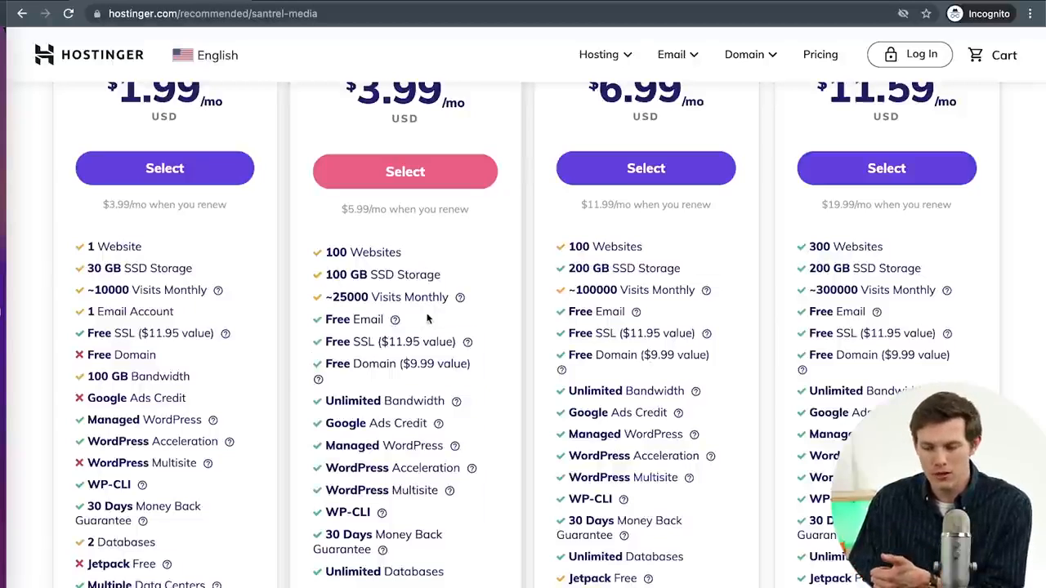
scroll(437, 318, "down", 1)
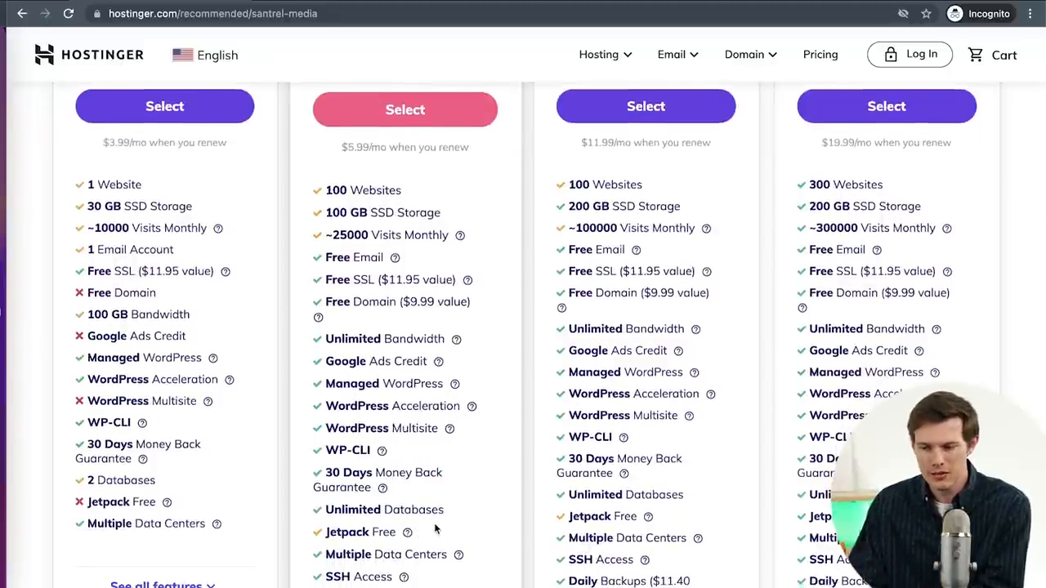
scroll(435, 530, "up", 3)
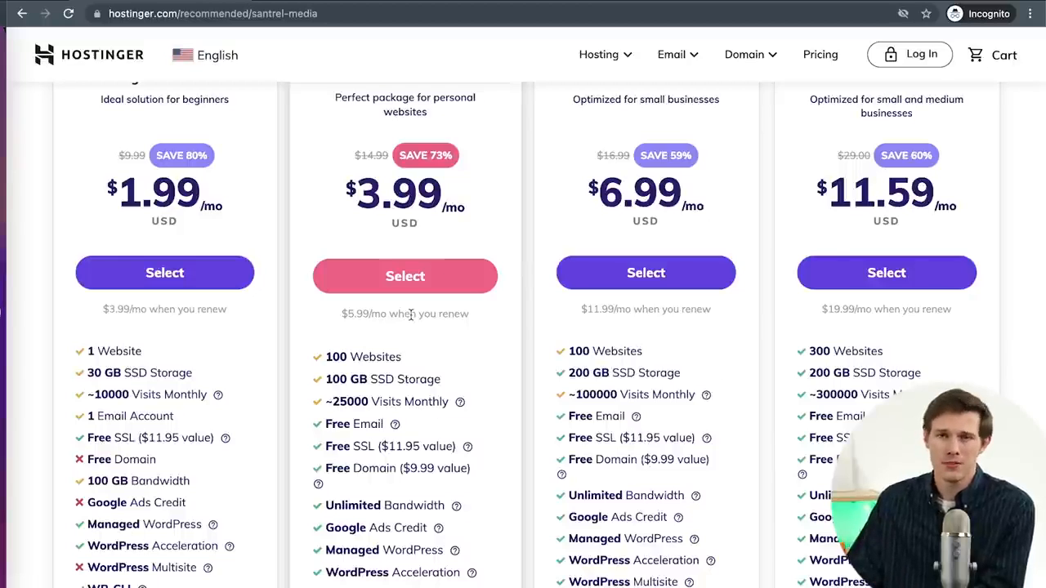
left_click(379, 282)
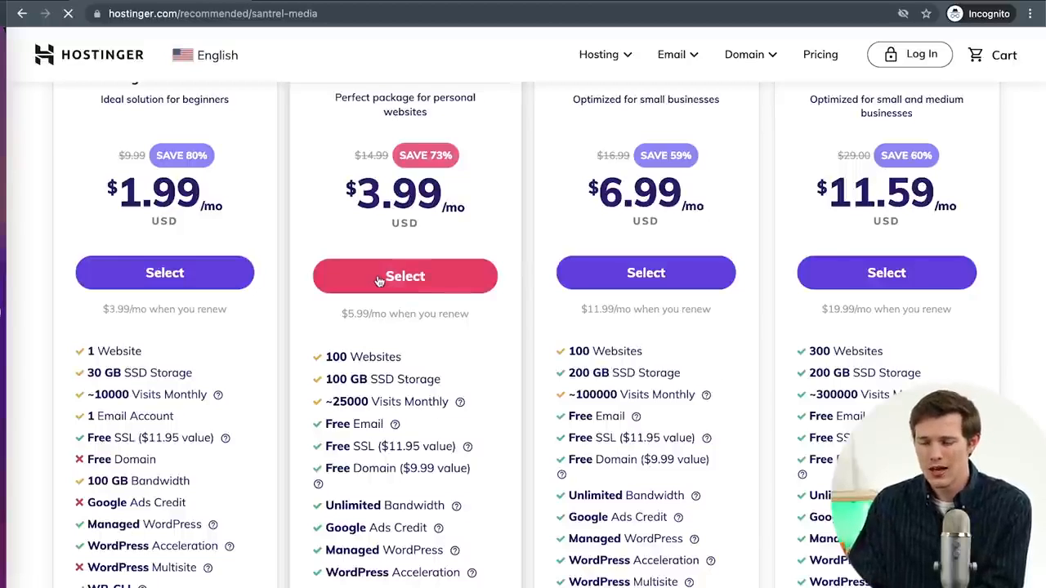
Step: Compare the 1, 24 and 48 month billing periods for the order and choose the 1 month period
scroll(437, 407, "down", 1)
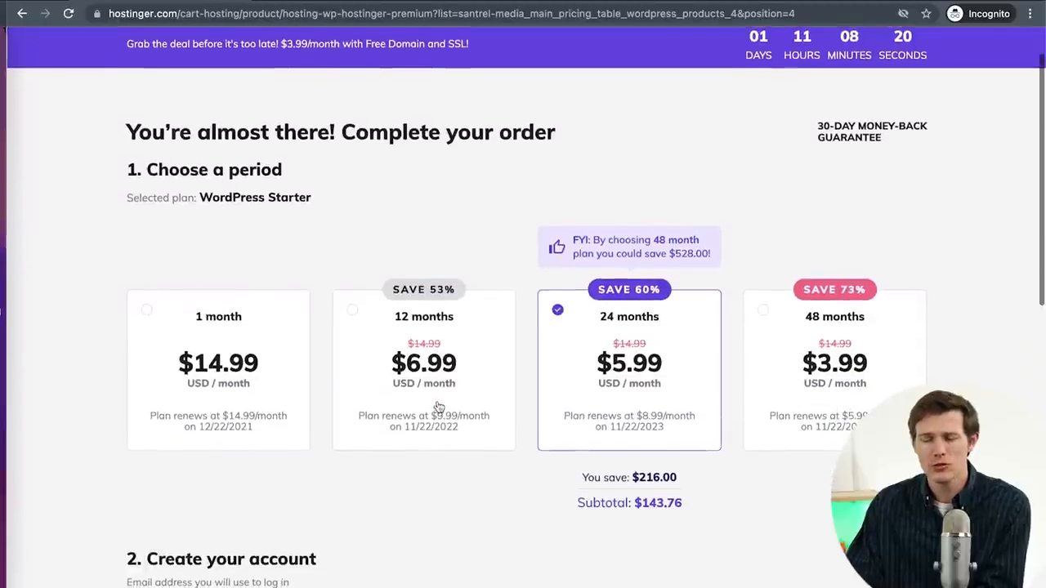
scroll(439, 407, "up", 1)
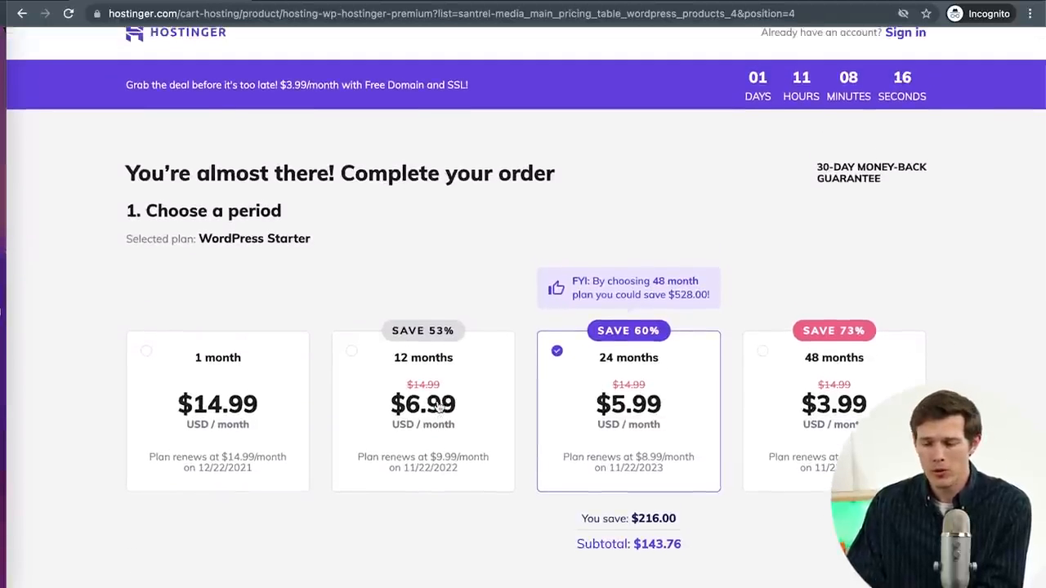
left_click(199, 406)
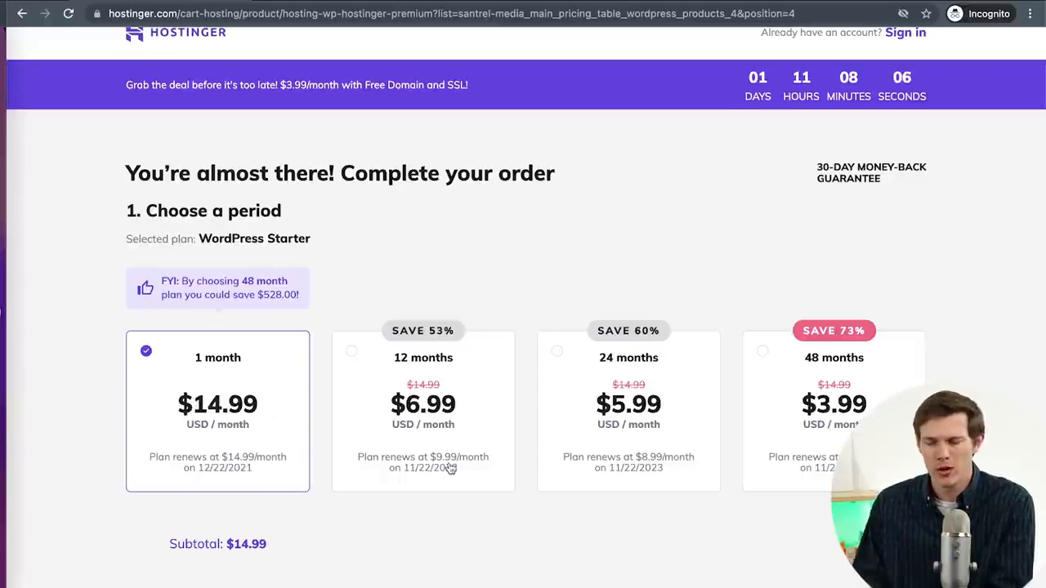
left_click(684, 415)
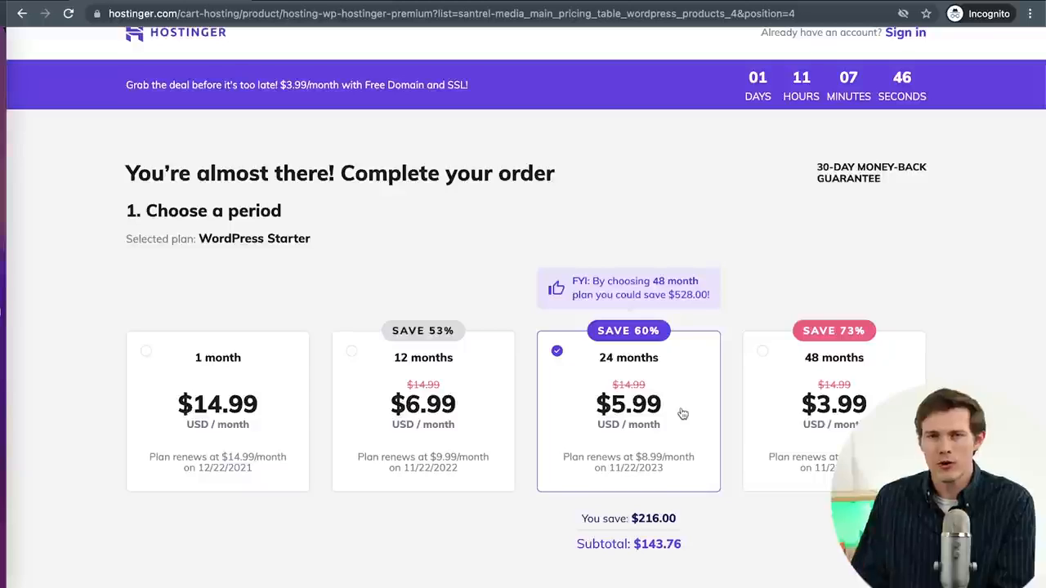
left_click(881, 388)
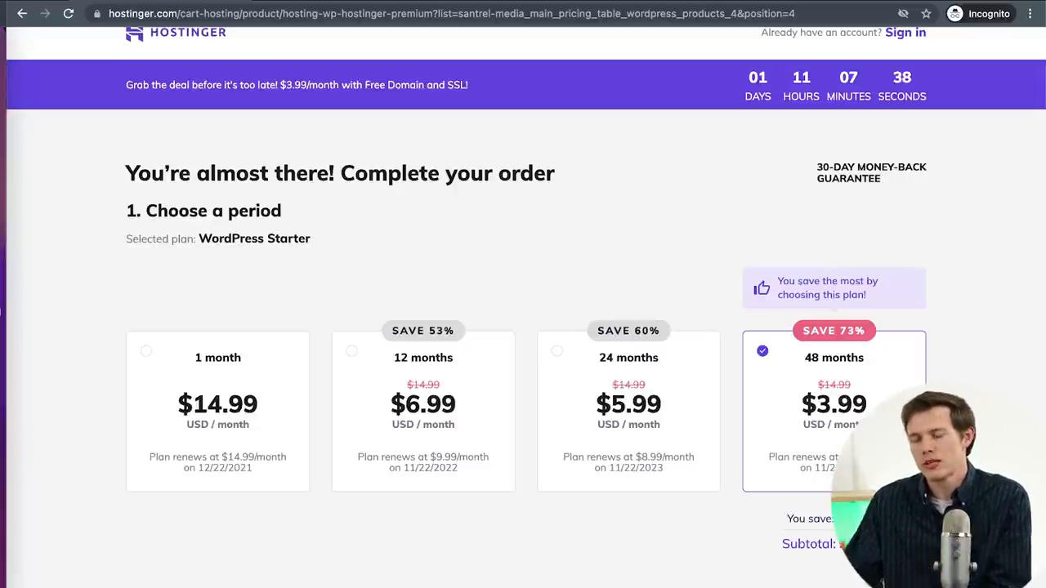
left_click(693, 430)
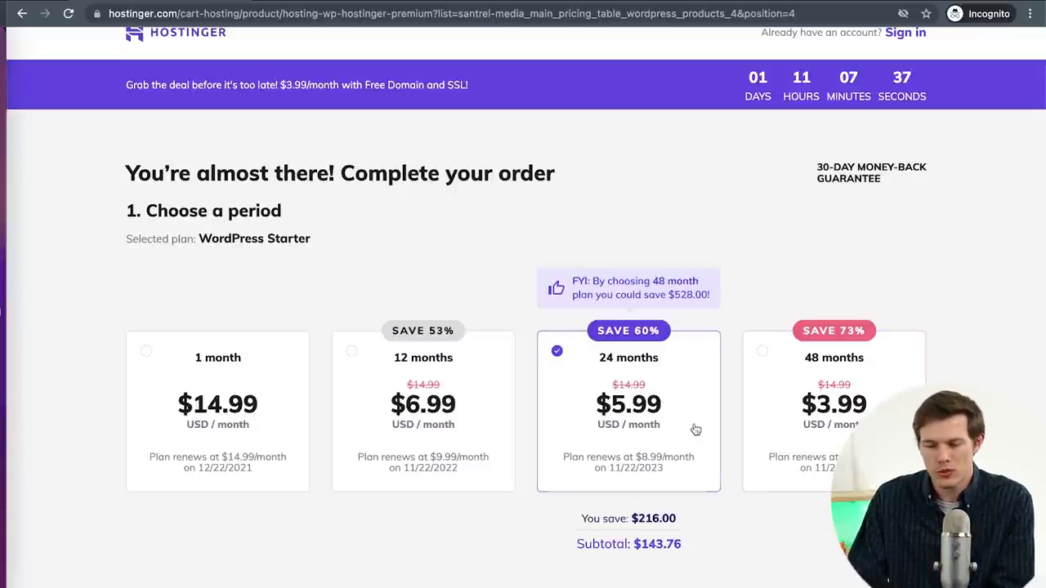
left_click(277, 373)
scroll(278, 372, "down", 5)
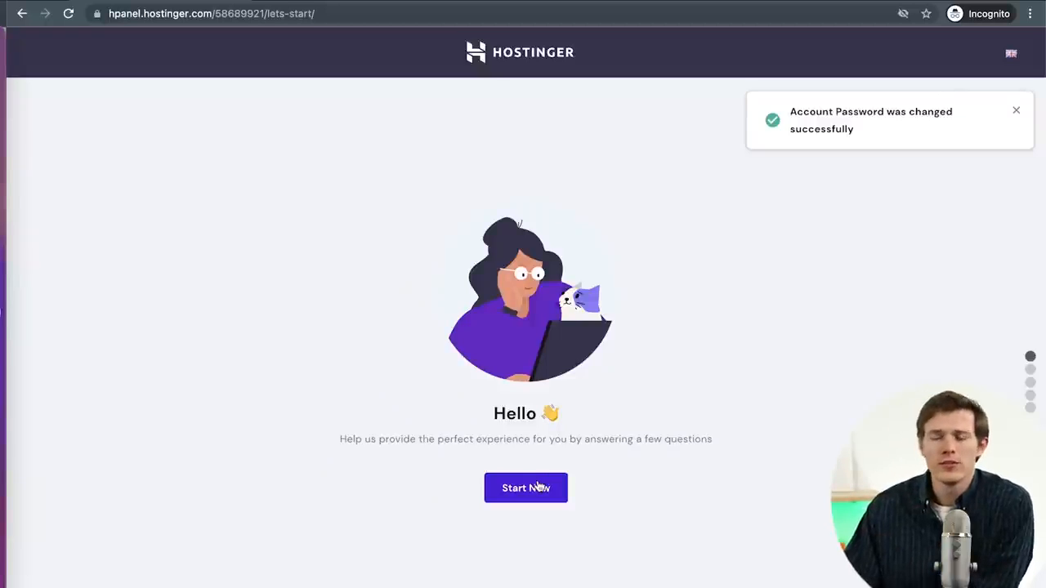
Step: Start the website setup questionnaire and look through the available layout templates
left_click(533, 495)
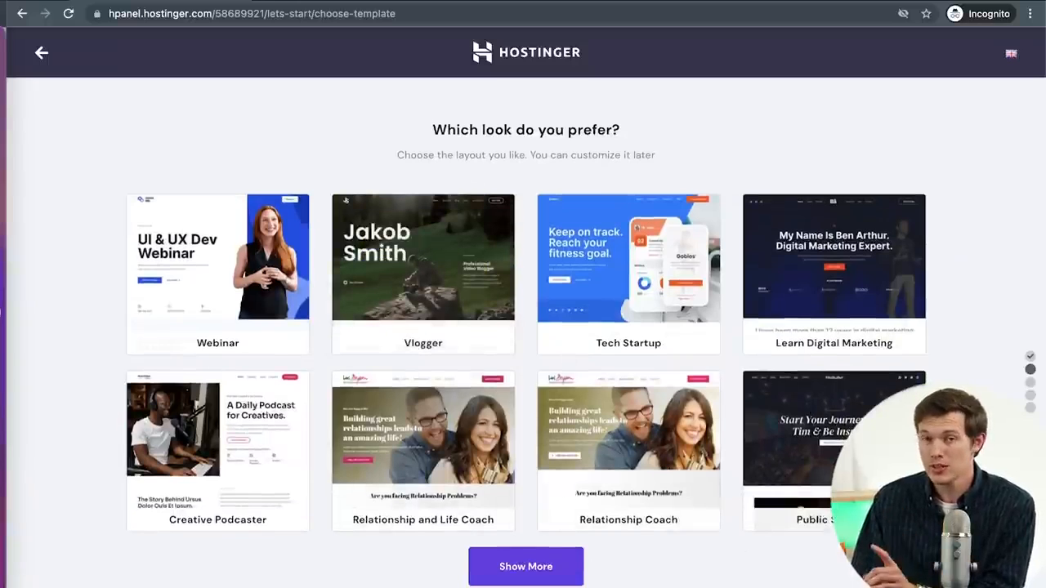
scroll(525, 327, "down", 2)
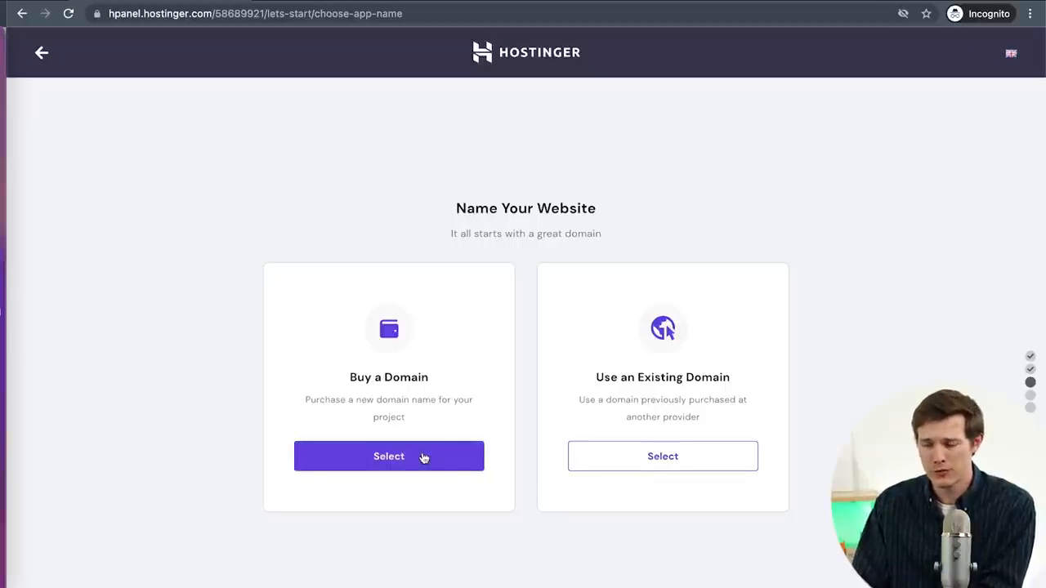
Step: Choose to buy a new domain and search for santrelsurfing.com
left_click(398, 460)
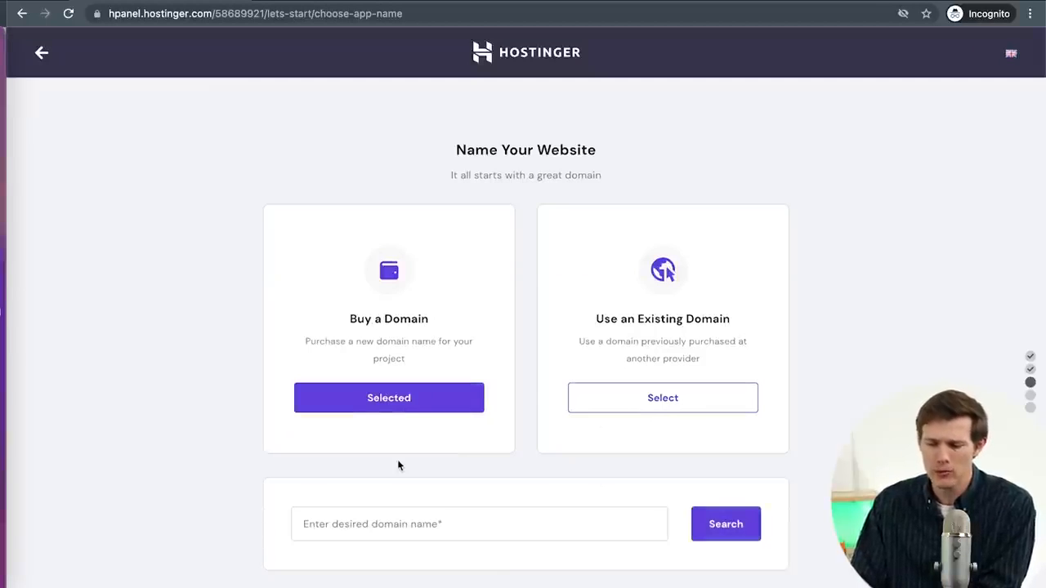
left_click(428, 521)
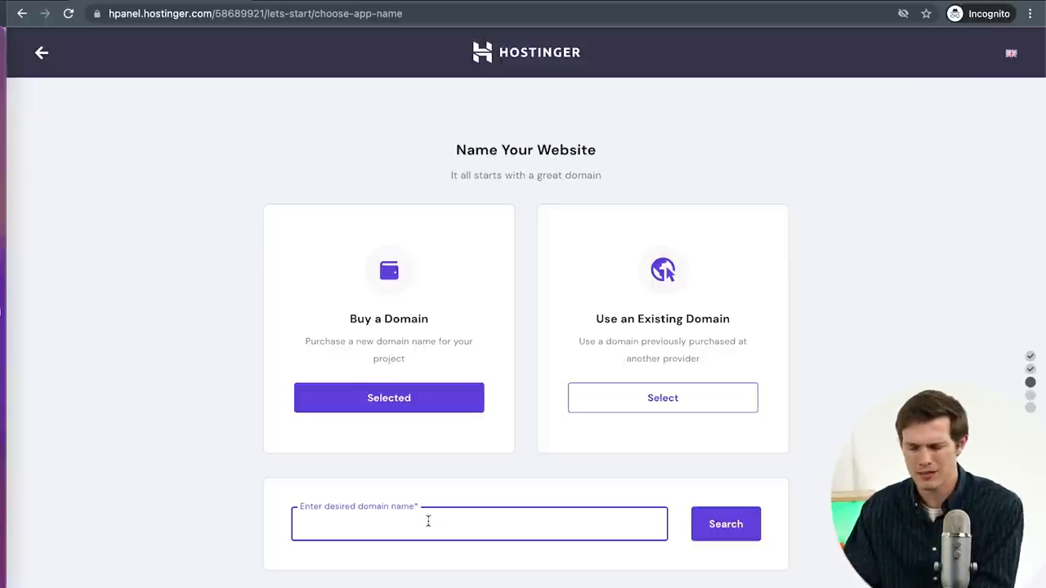
type("santrelsurfing.com")
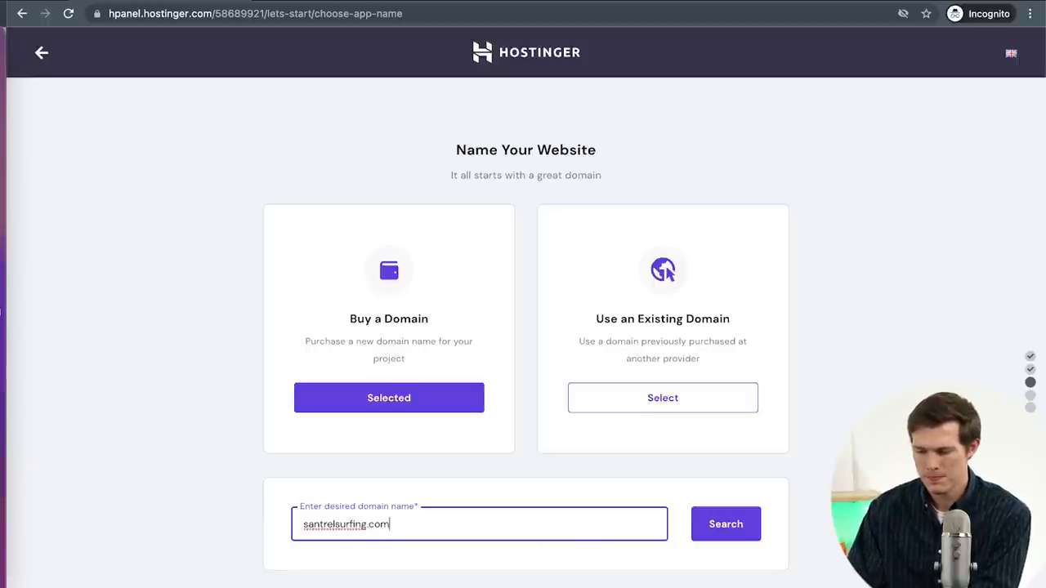
left_click(729, 537)
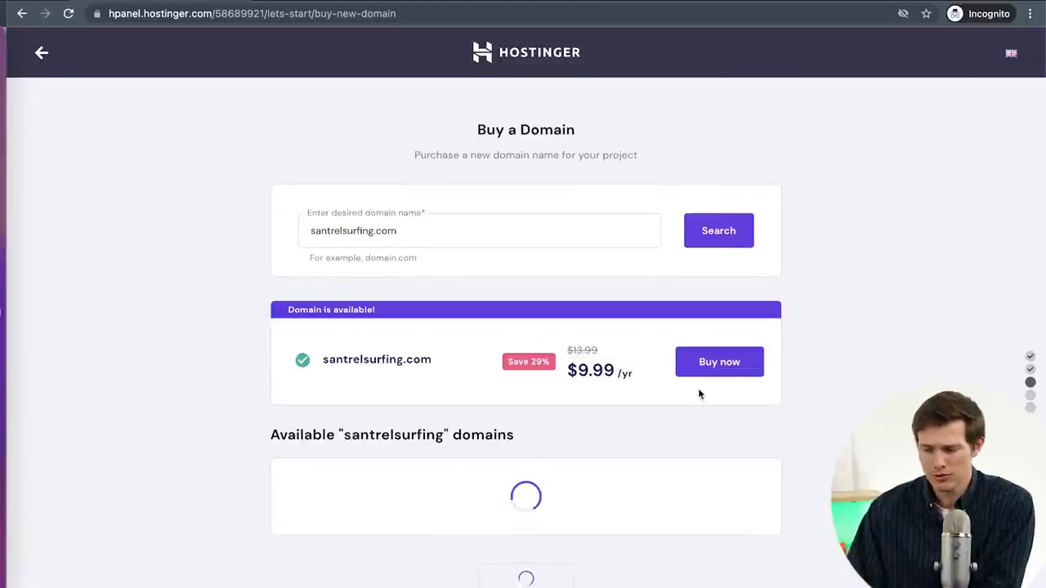
Step: Purchase santrelsurfing.com for 1 year with WHOIS Privacy added and continue to the domain registration details
left_click(744, 367)
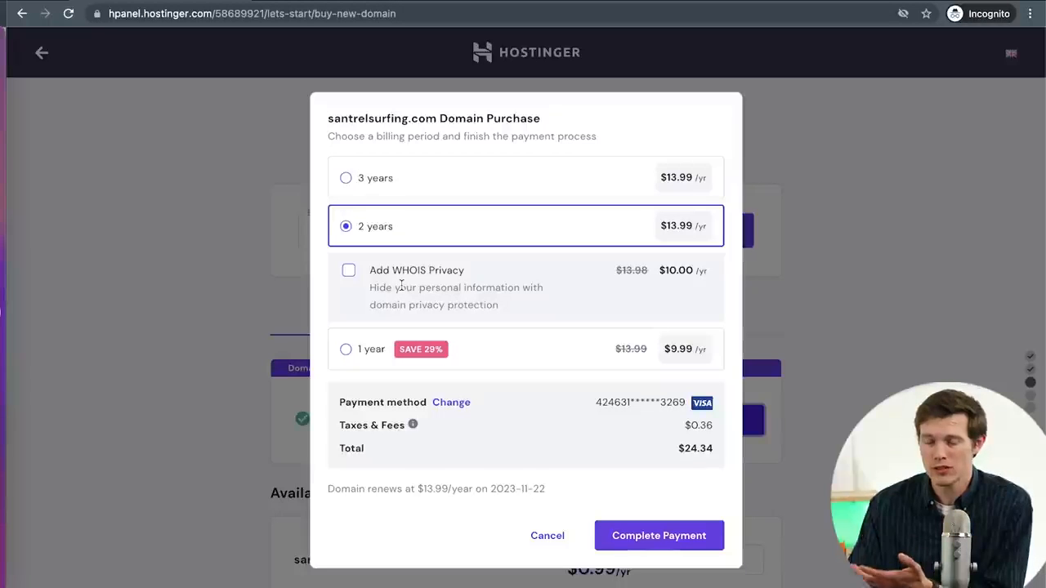
left_click(350, 273)
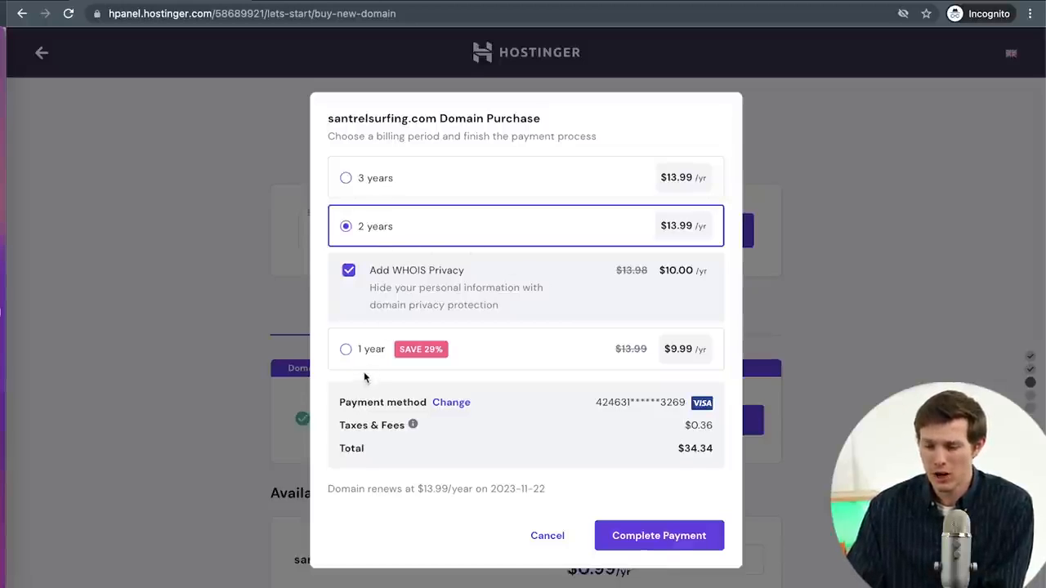
left_click(349, 353)
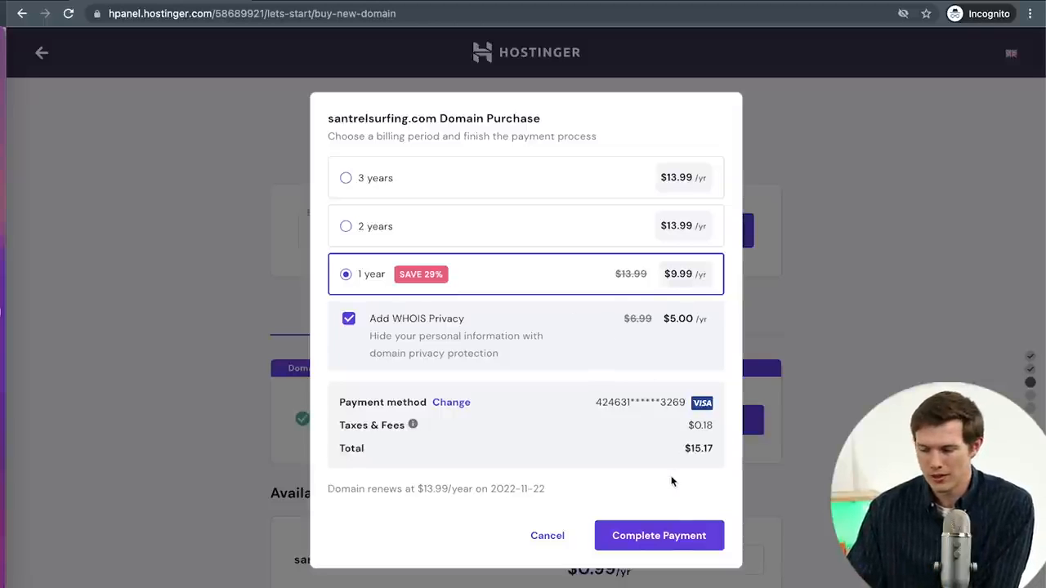
left_click(654, 537)
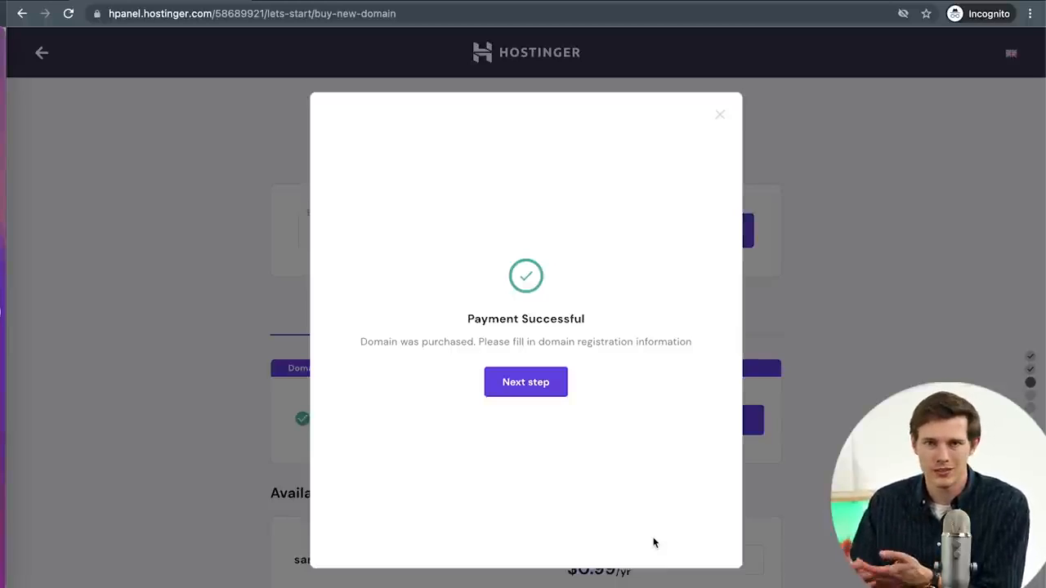
left_click(533, 381)
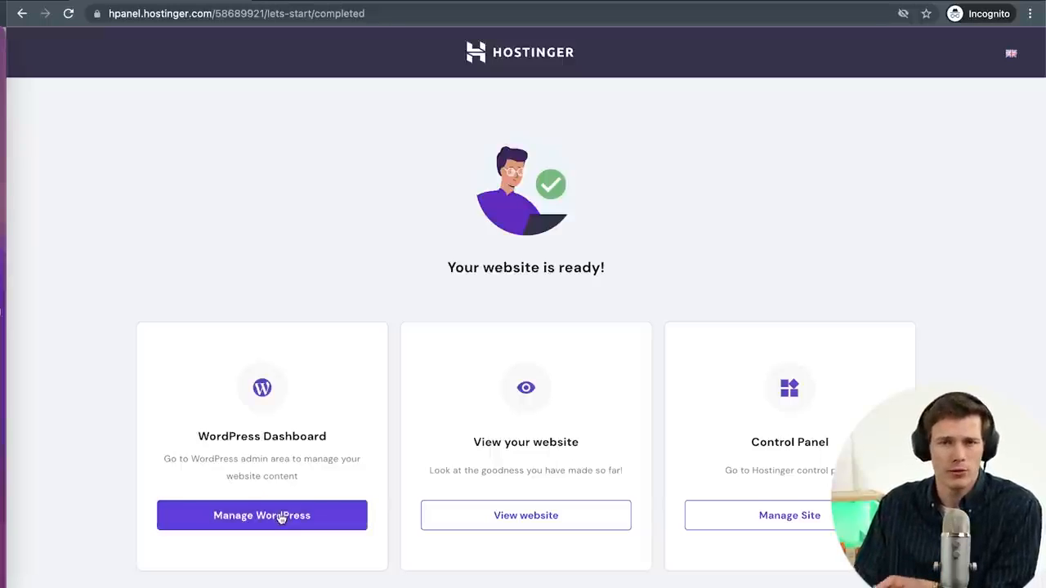
Step: Open the Daily Backups purchase options on the Backups page of the site's hosting control panel
left_click(813, 523)
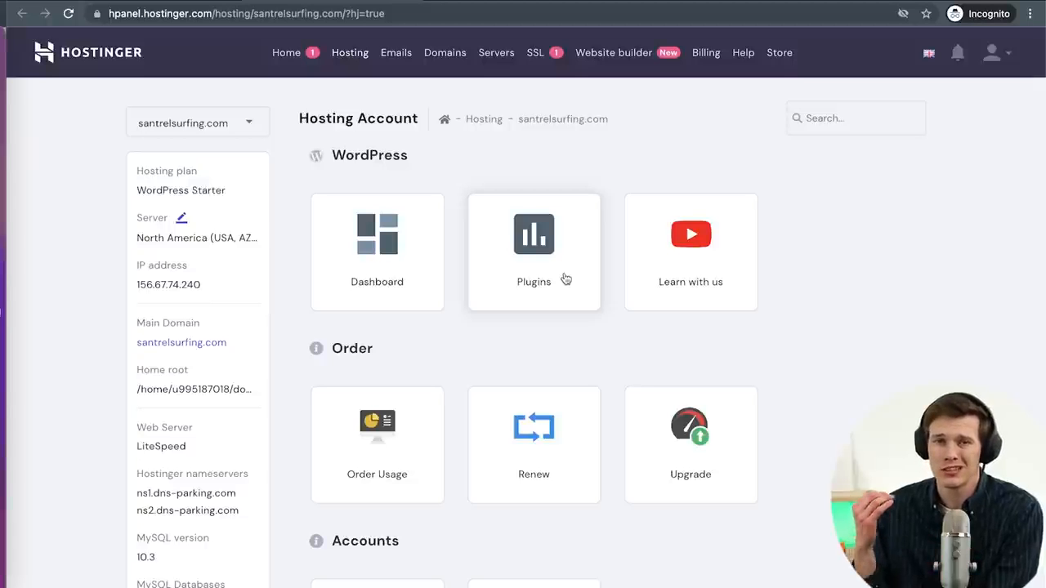
scroll(565, 280, "down", 10)
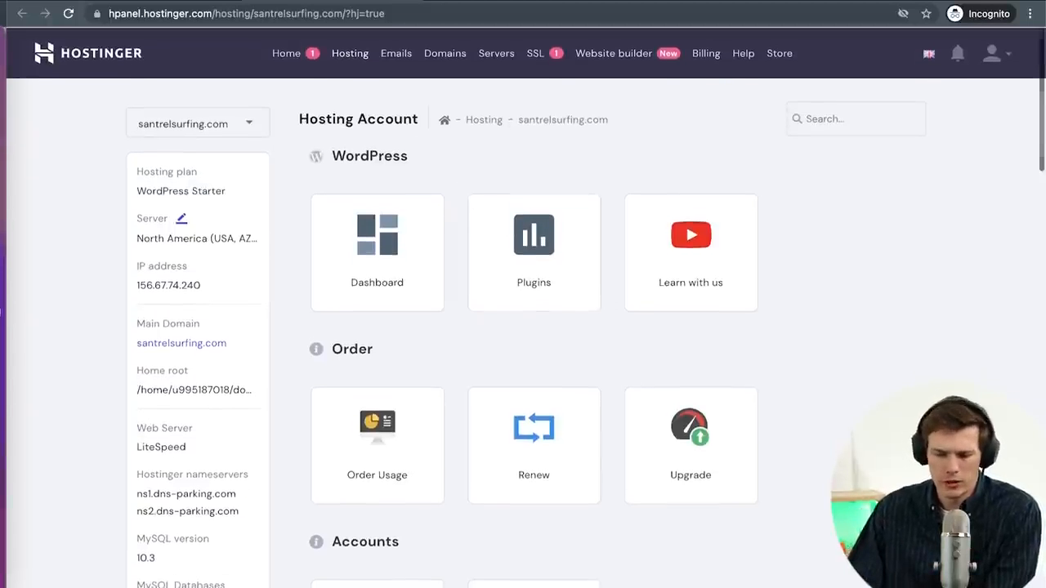
scroll(677, 472, "down", 3)
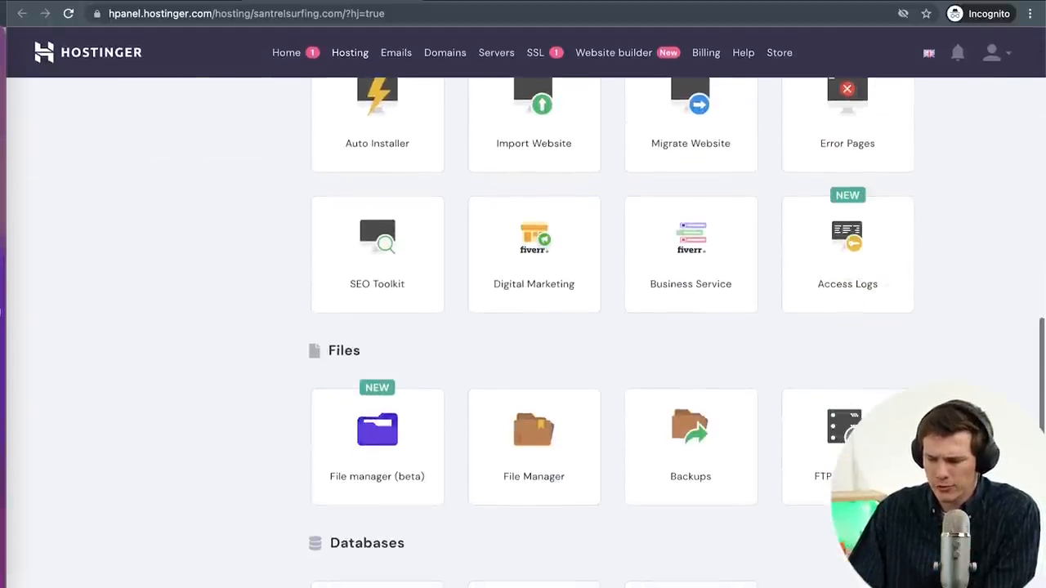
left_click(675, 474)
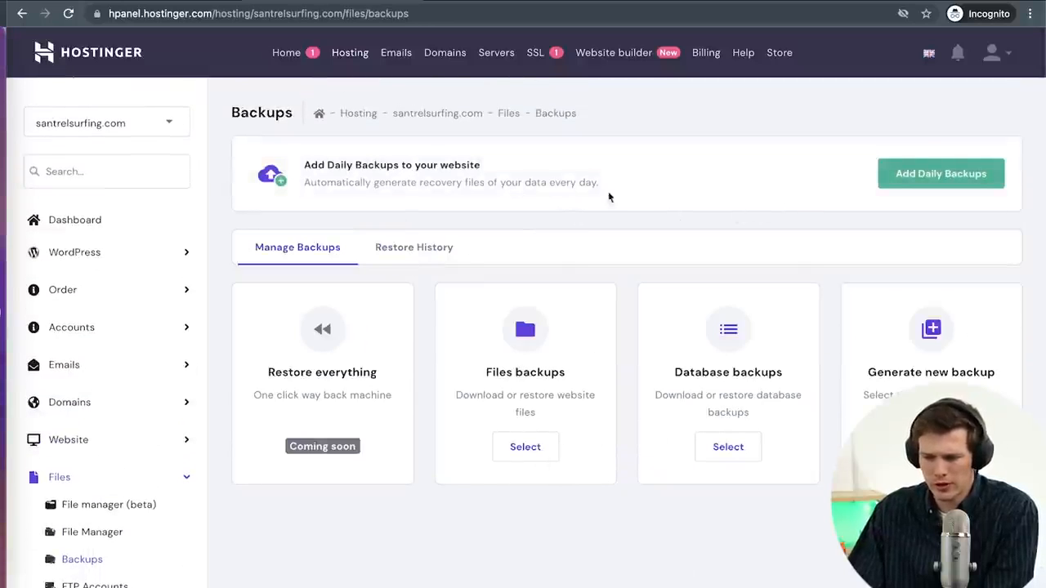
left_click(950, 174)
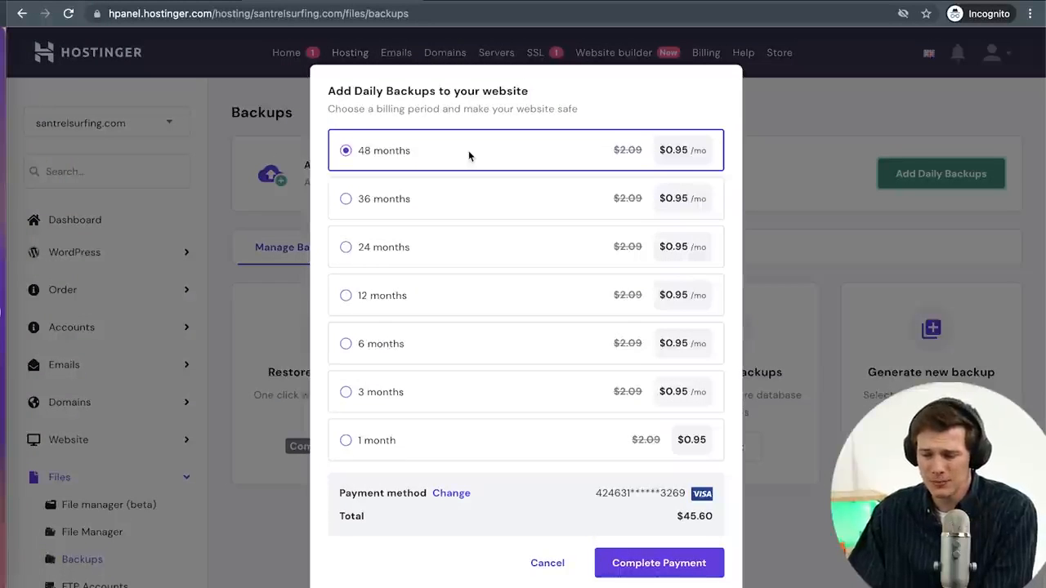
Step: Purchase Daily Backups for the website with the 1 month billing period
left_click(344, 442)
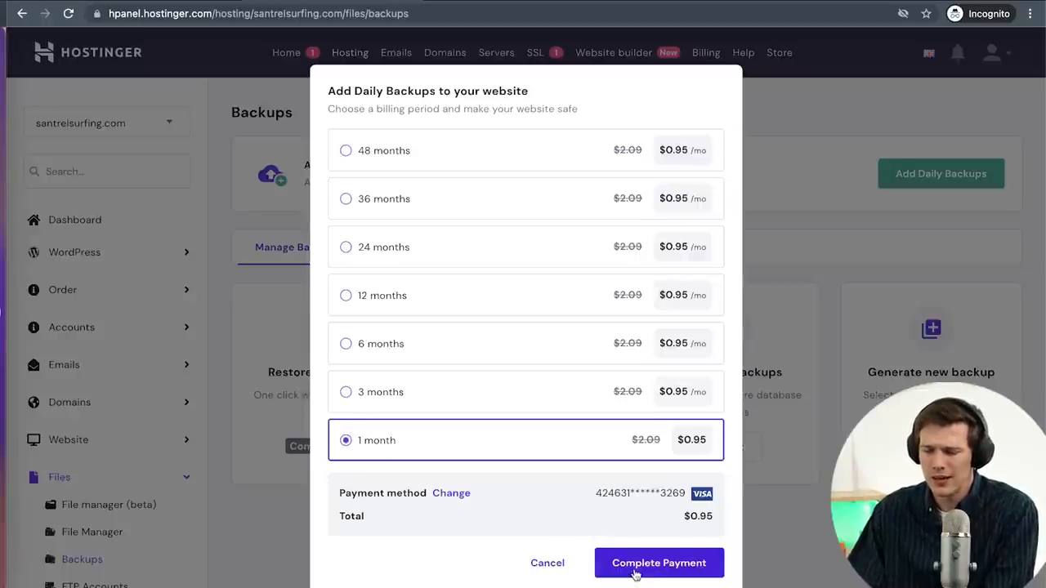
left_click(640, 567)
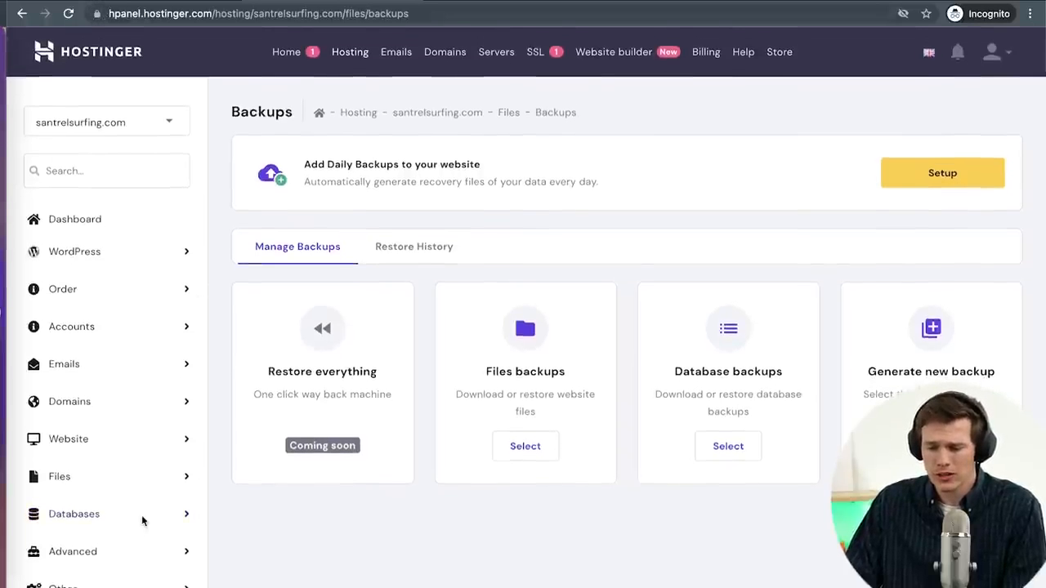
Step: Install an SSL certificate for santrelsurfing.com from the hosting account's advanced settings and dismiss the installation notice
left_click(187, 553)
scroll(133, 554, "down", 1)
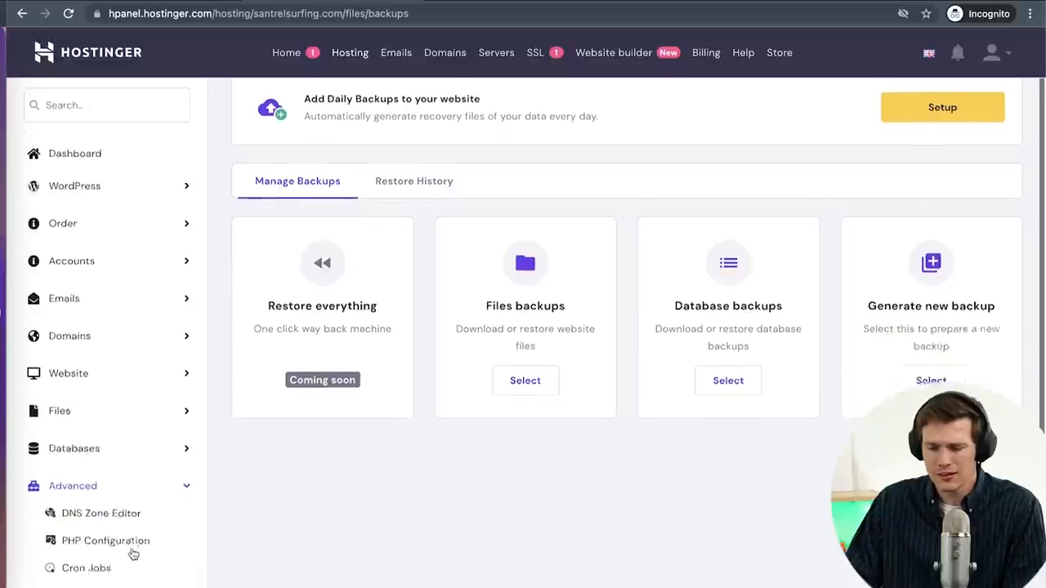
scroll(133, 554, "down", 3)
left_click(70, 569)
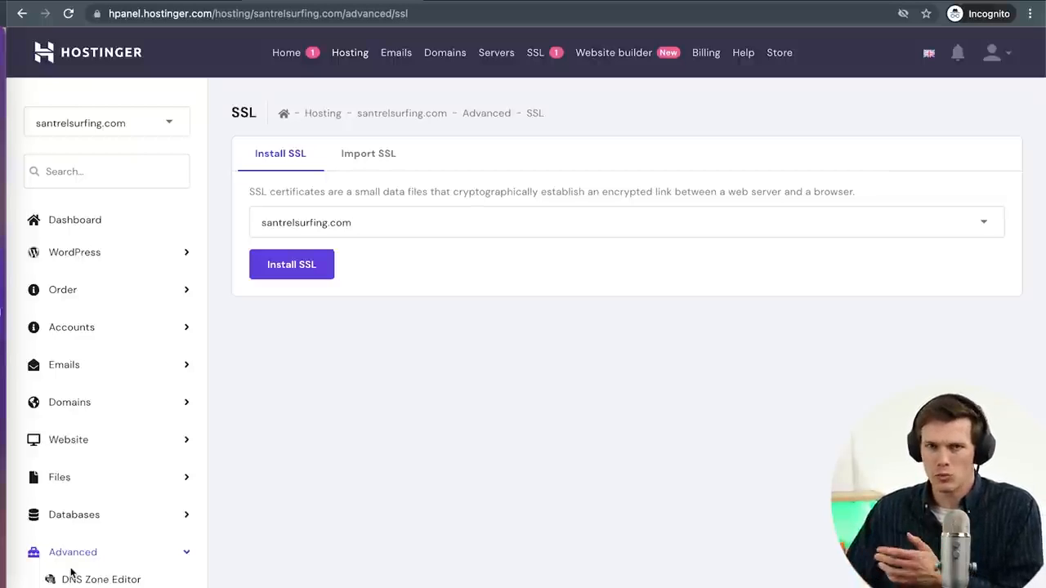
left_click(315, 274)
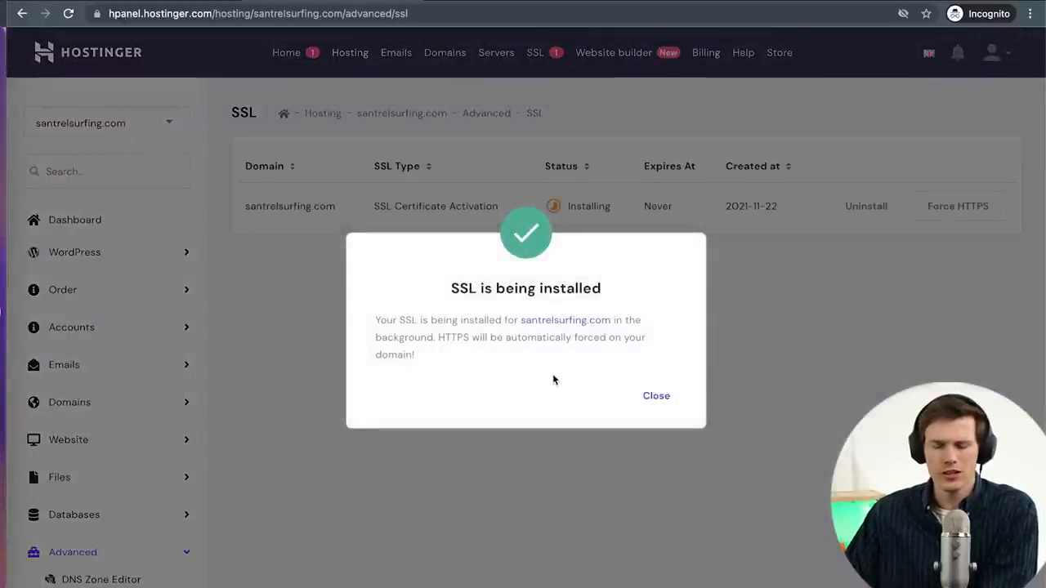
left_click(657, 395)
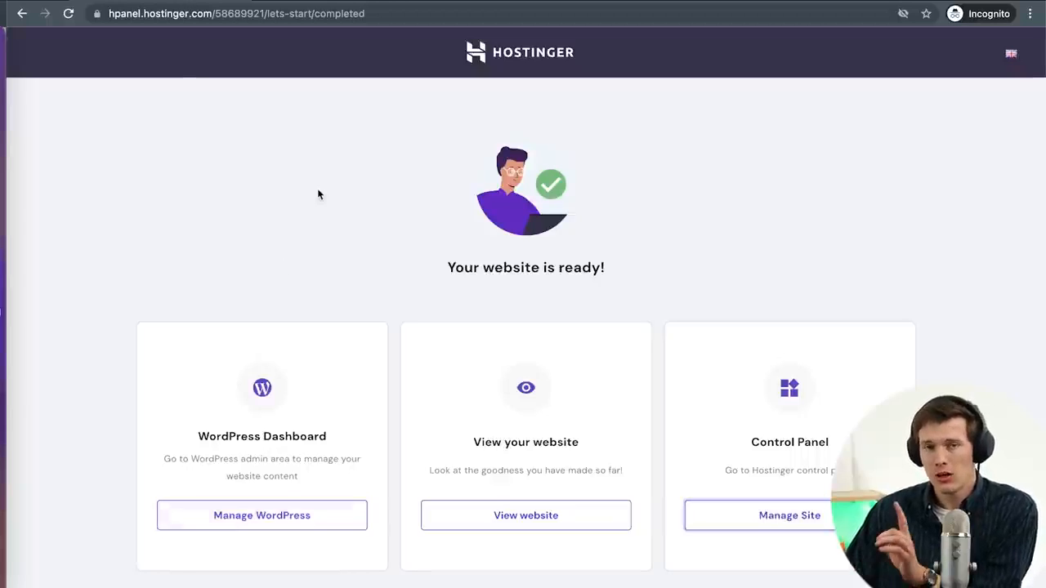
Step: Go to the site's WordPress admin area at santrelsurfing.com/wp-admin
left_click(309, 15)
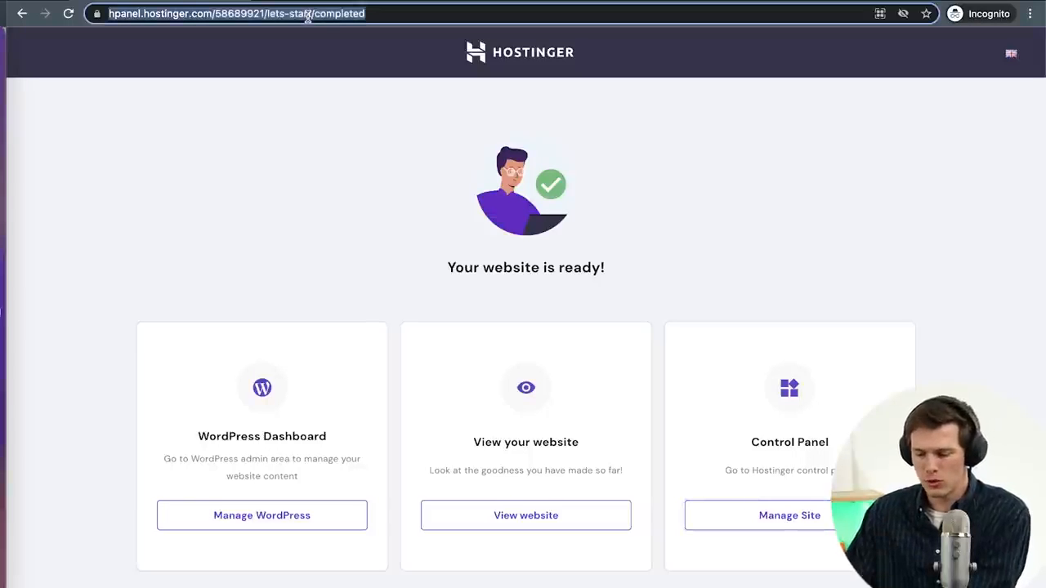
type("santrel")
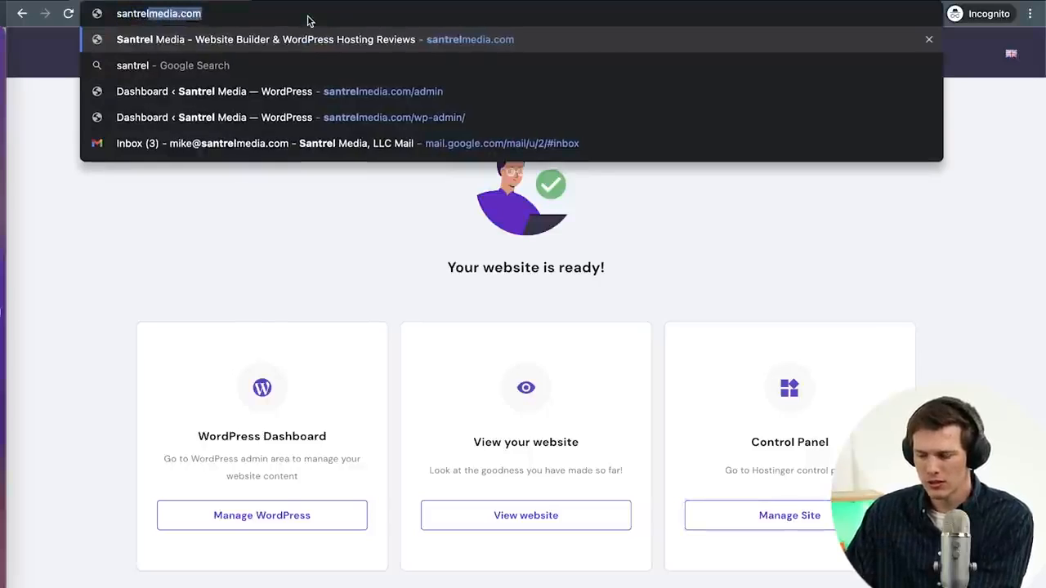
type("surfing.com")
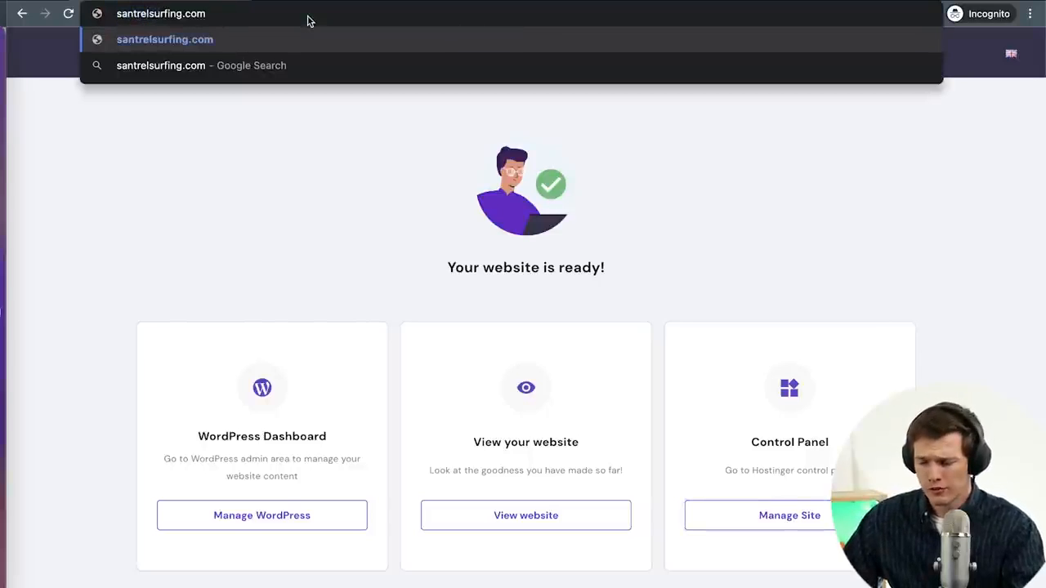
type("/")
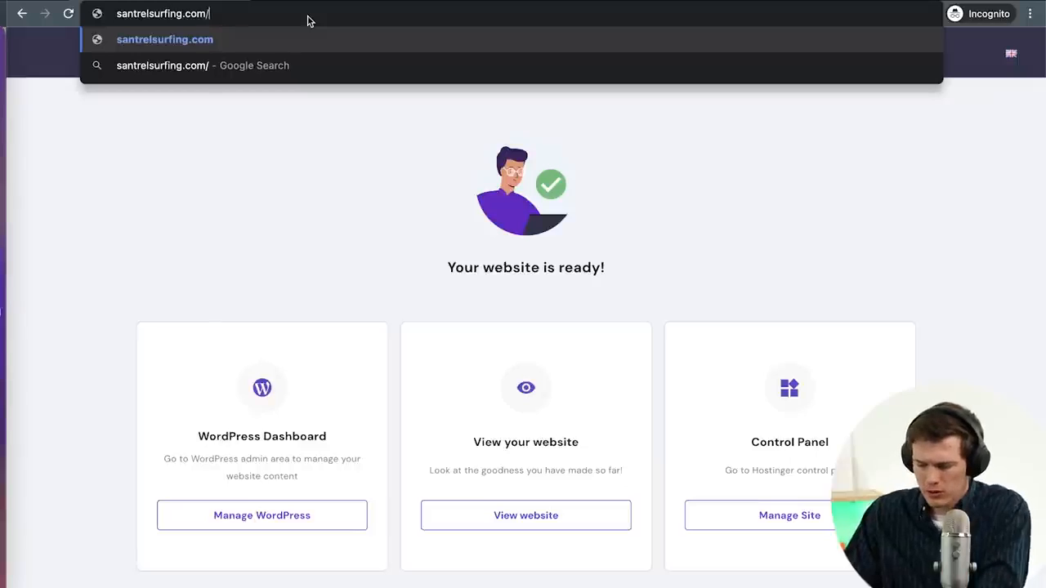
type("wp-admin")
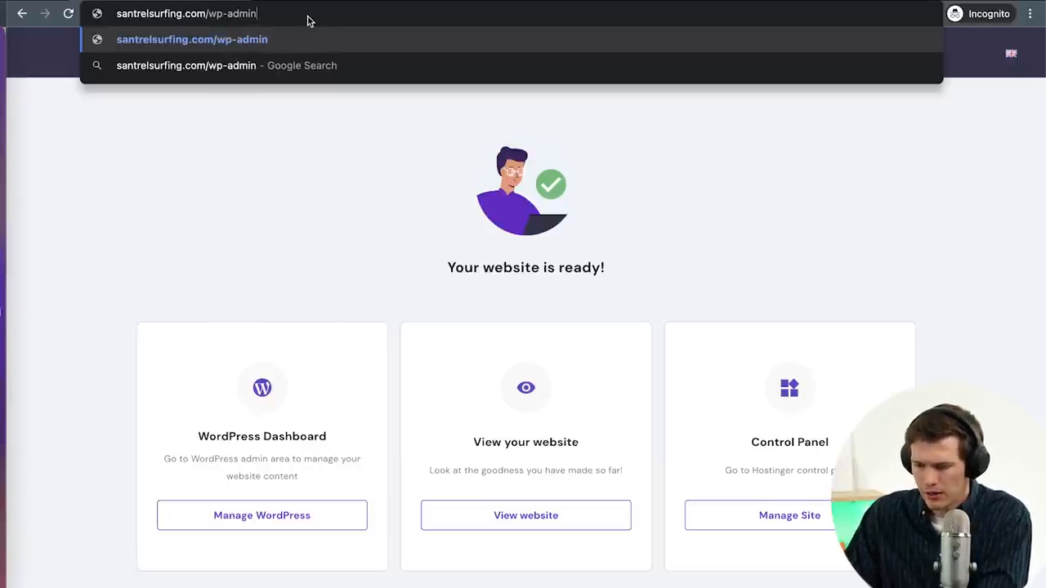
key("Return")
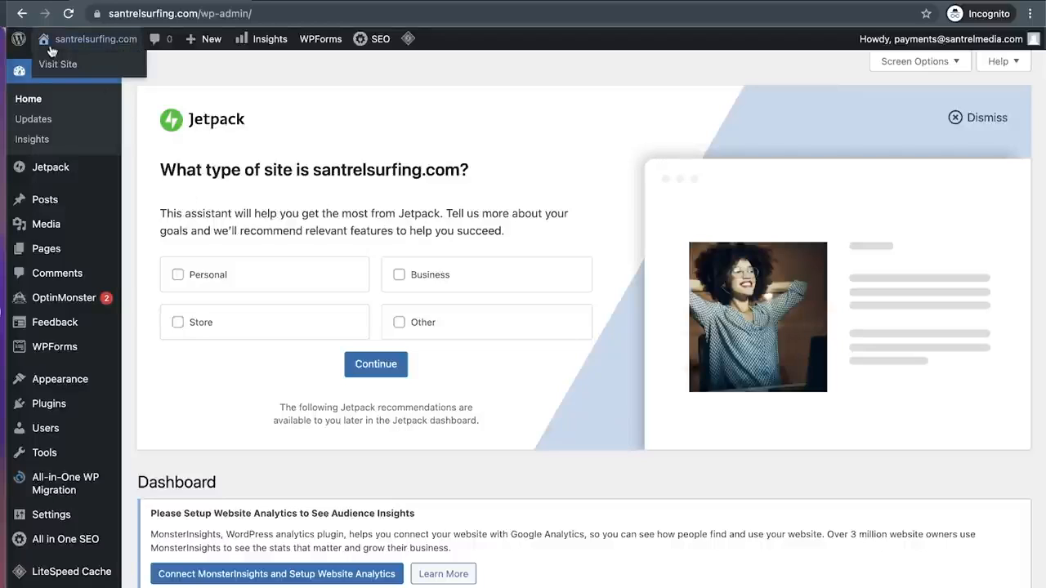
Step: View the live santrelsurfing.com site and return to the WordPress dashboard
mouse_move(114, 46)
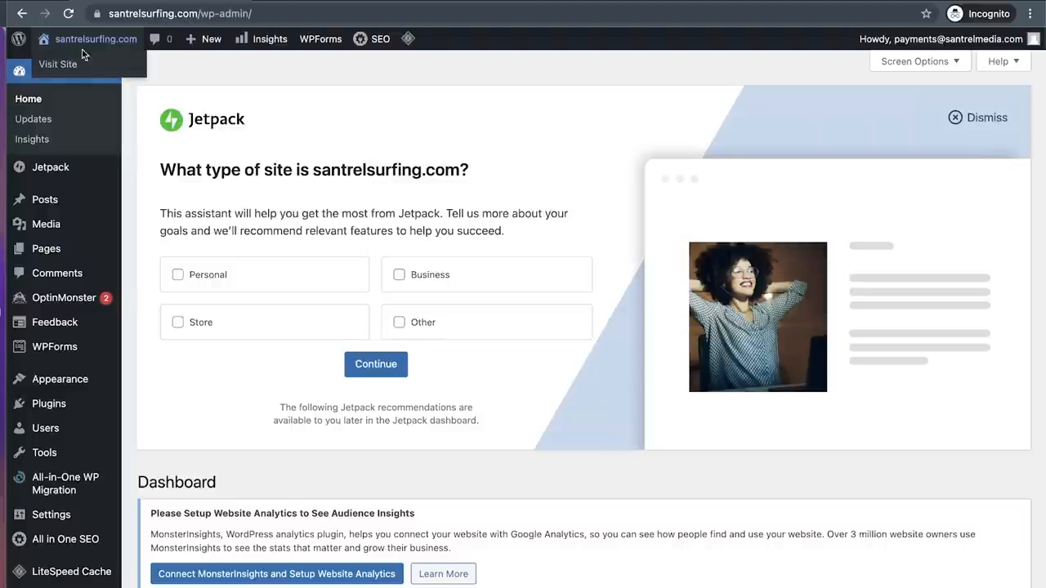
left_click(73, 65)
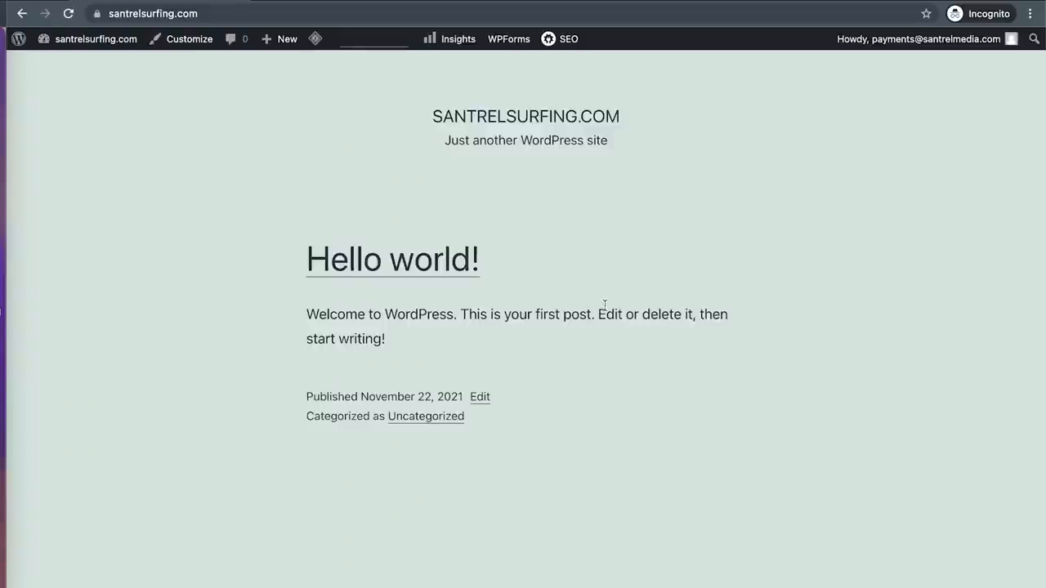
scroll(605, 304, "left", 5)
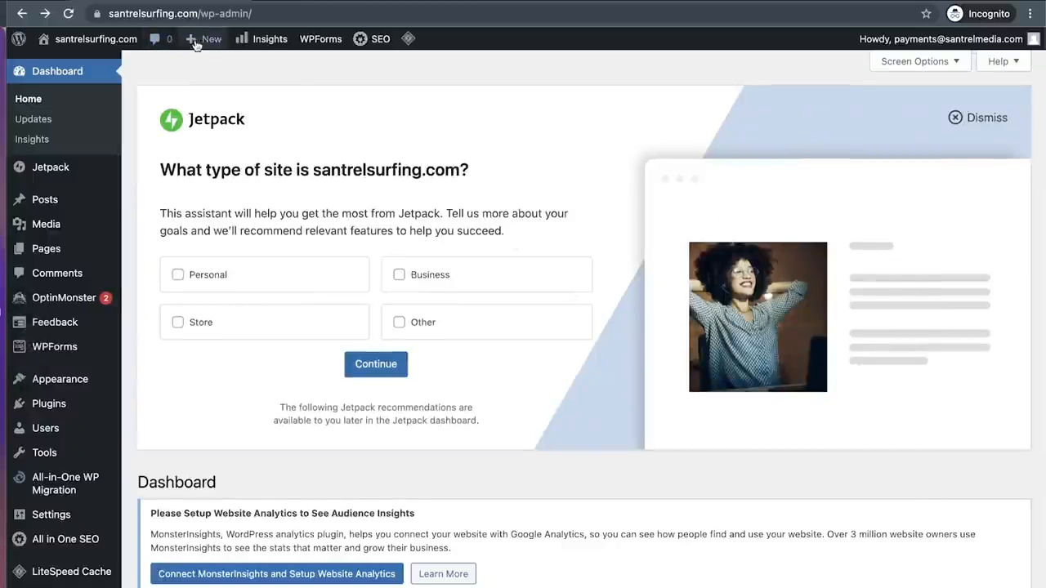
Step: Open the form for adding a new user and look through the SEO and cache shortcuts in the admin bar
mouse_move(204, 43)
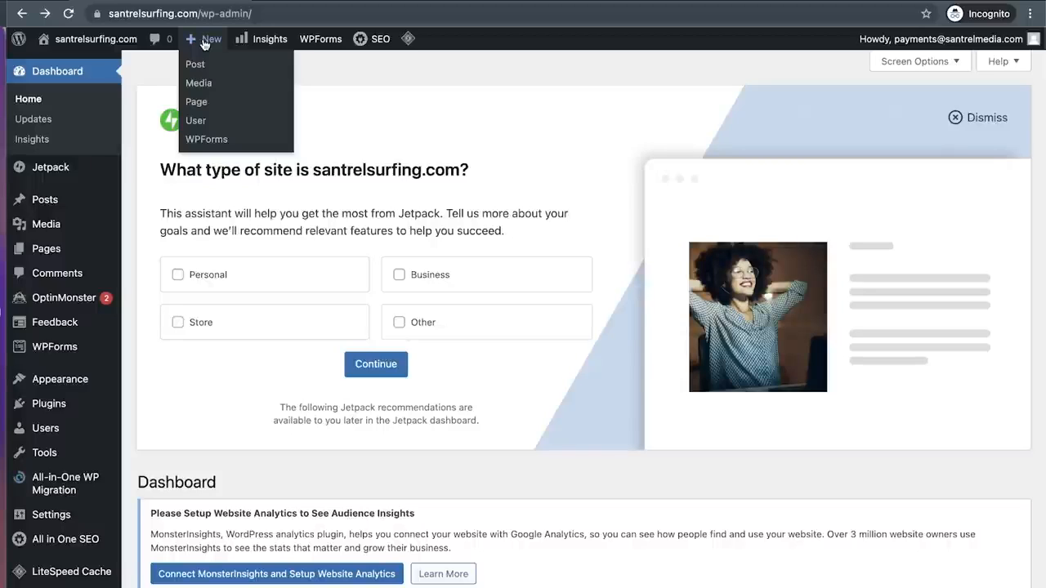
left_click(209, 123)
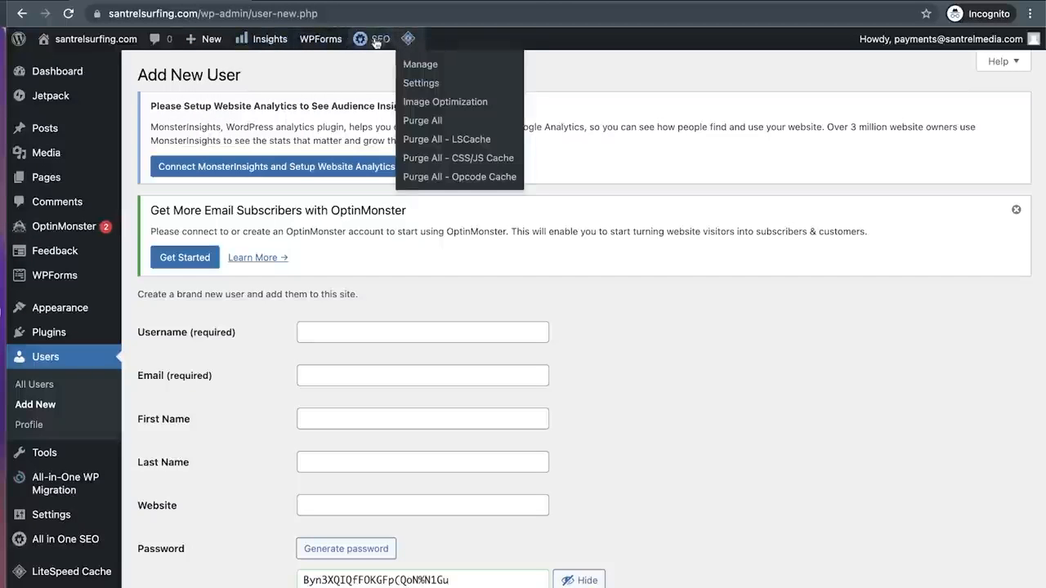
mouse_move(363, 42)
mouse_move(323, 42)
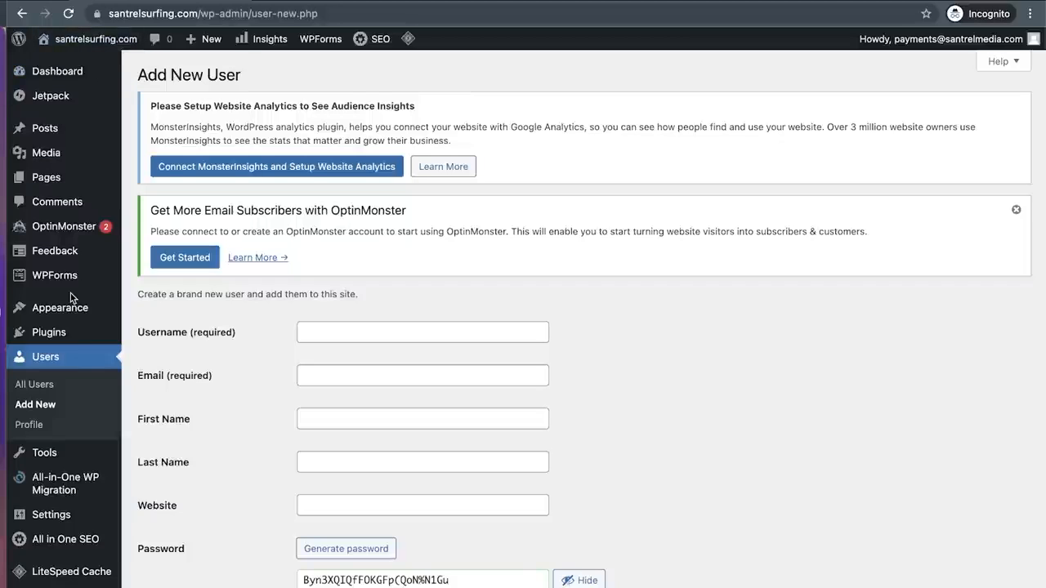
Step: Return to the dashboard home, look over its welcome links and widgets, and open the WordPress updates page
mouse_move(74, 71)
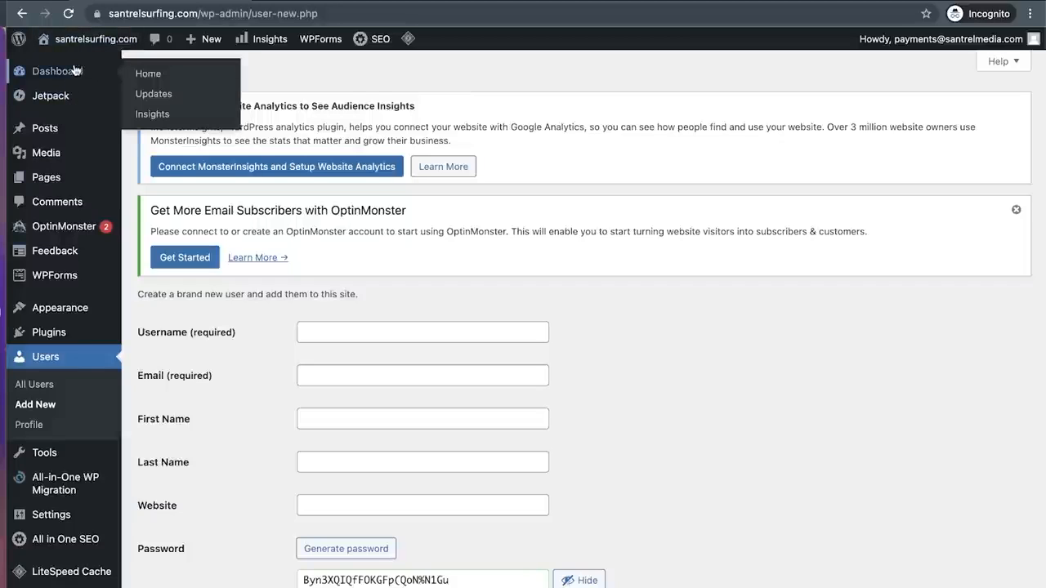
left_click(72, 71)
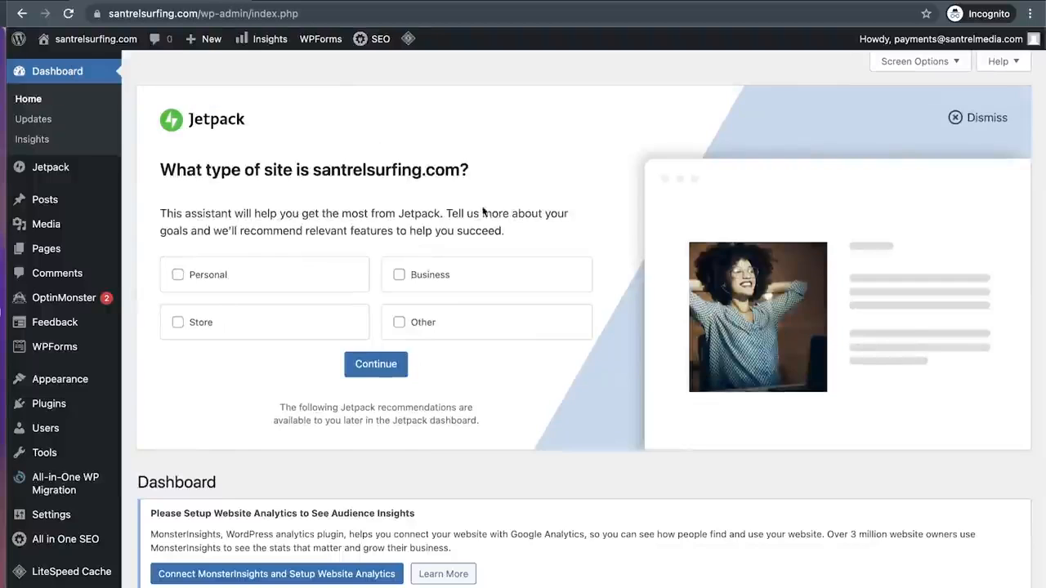
scroll(629, 445, "down", 2)
scroll(629, 445, "down", 3)
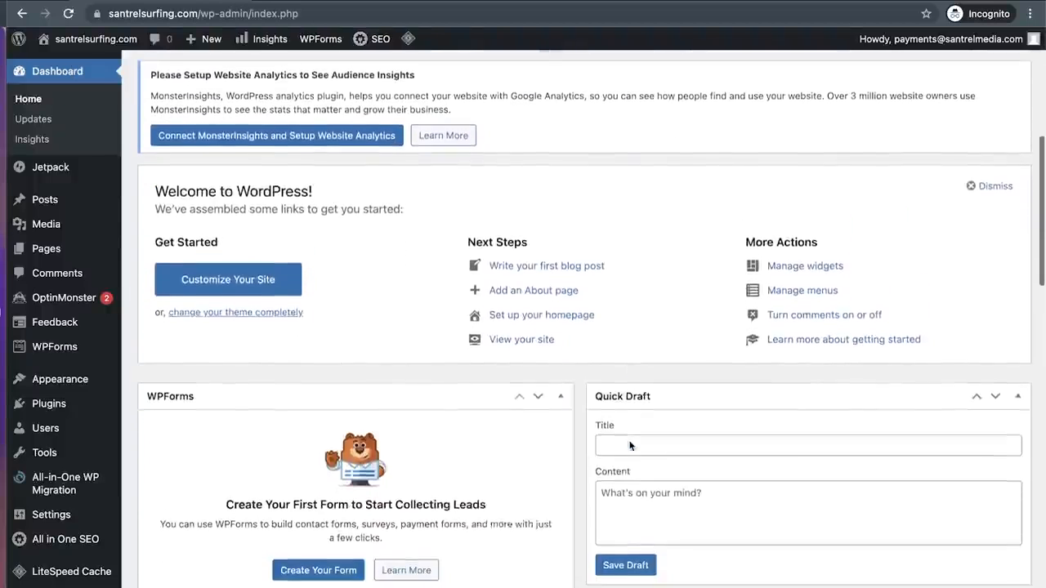
scroll(625, 440, "up", 7)
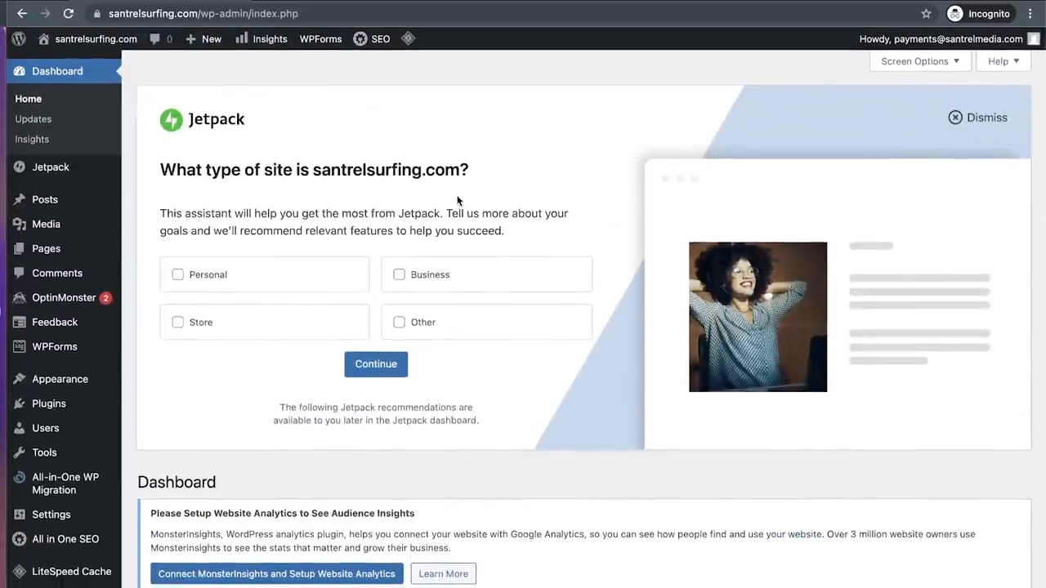
scroll(458, 200, "down", 3)
scroll(556, 319, "down", 2)
scroll(555, 317, "down", 1)
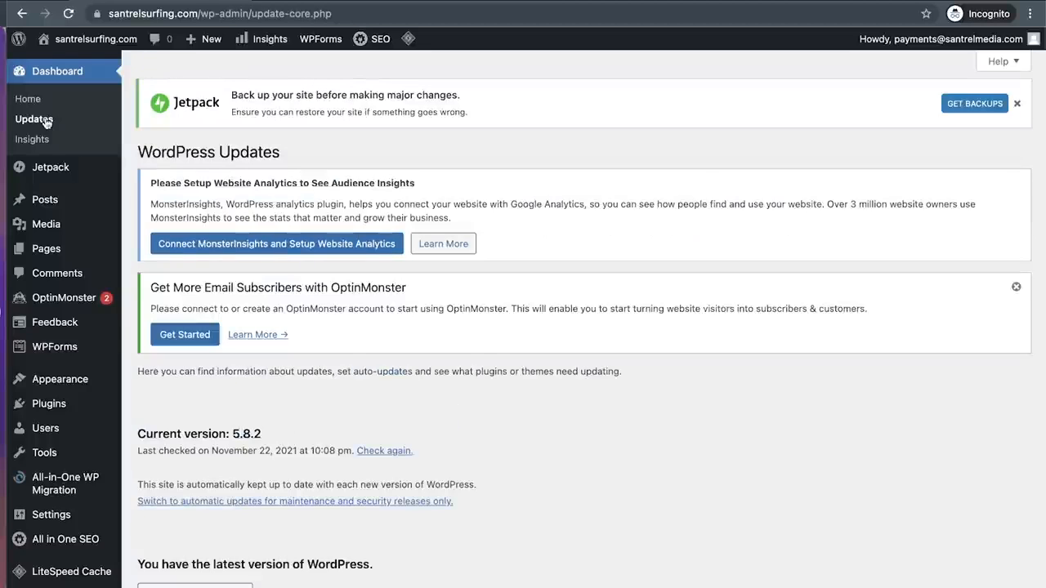
Step: Review the version and automatic update information on the WordPress Updates page and the Jetpack section's options
mouse_move(107, 307)
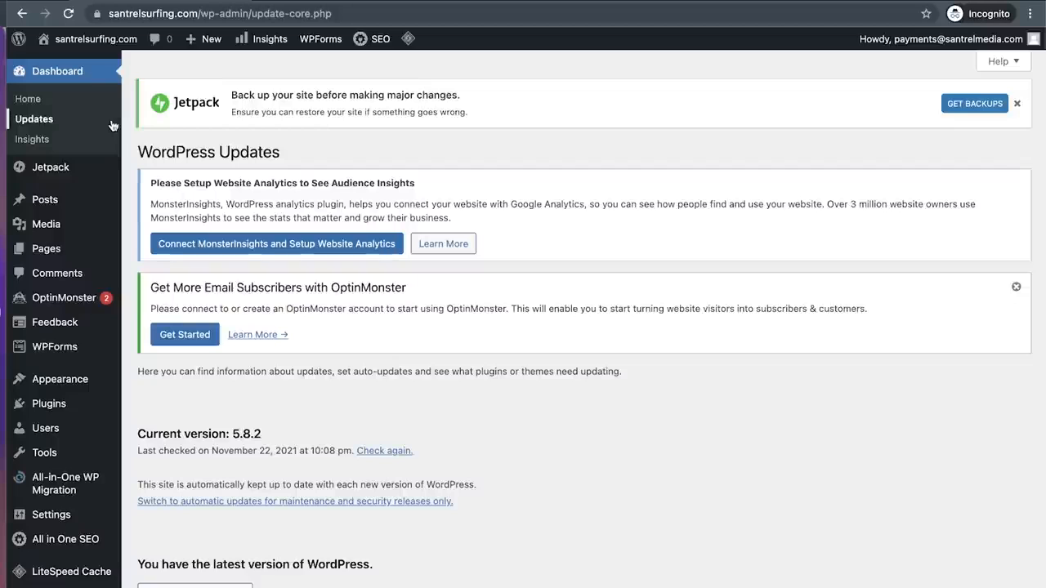
scroll(518, 465, "down", 3)
scroll(518, 465, "up", 2)
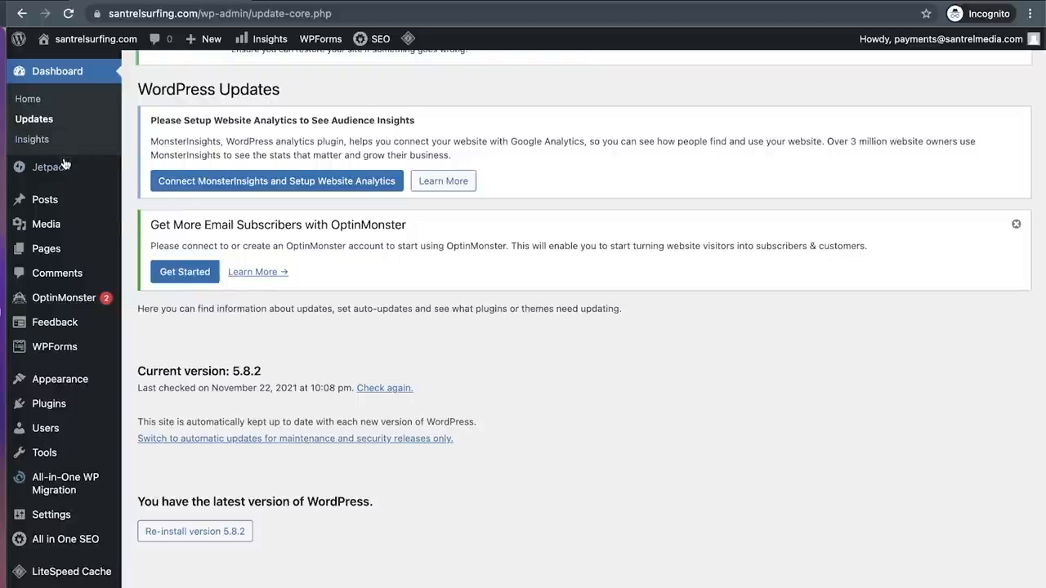
mouse_move(69, 174)
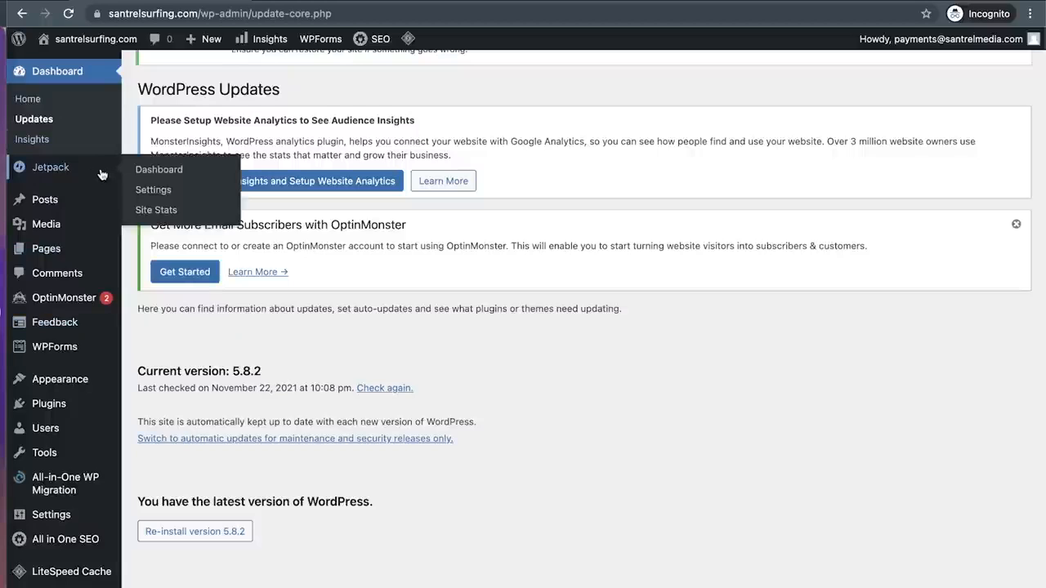
Step: Open the list of installed plugins and review which ones came preinstalled
mouse_move(50, 398)
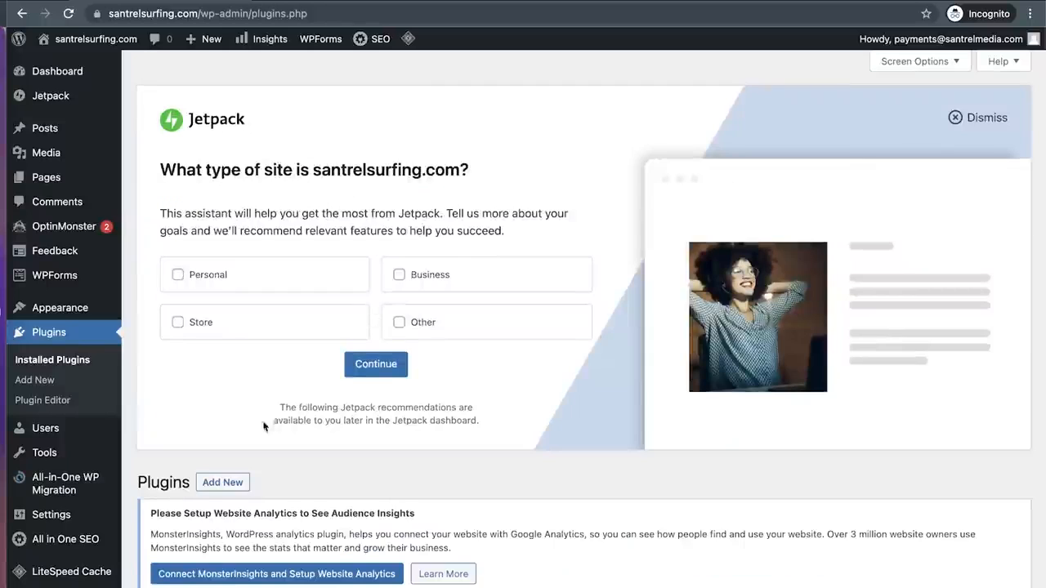
scroll(273, 488, "down", 8)
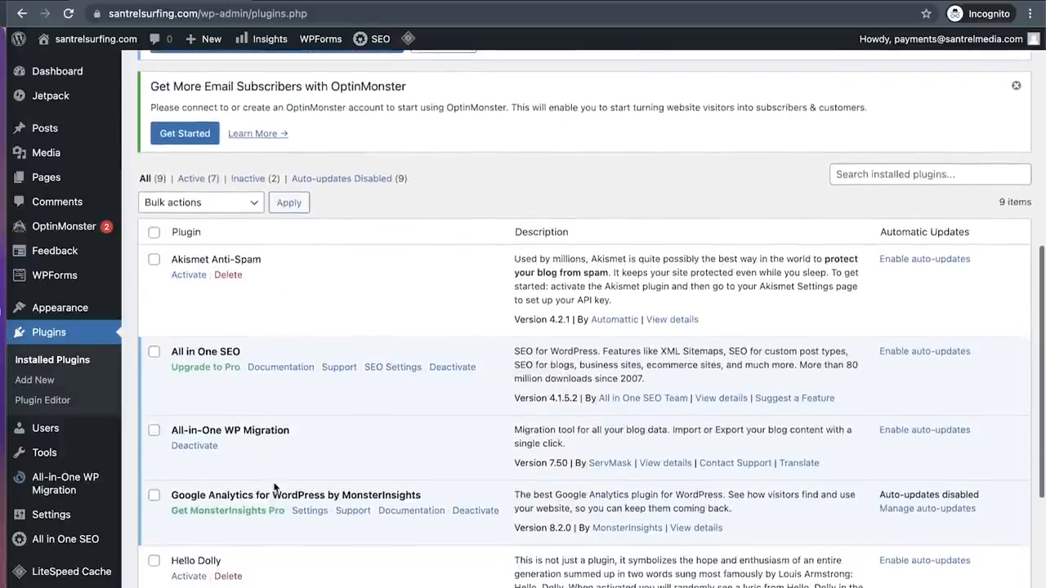
scroll(274, 487, "down", 1)
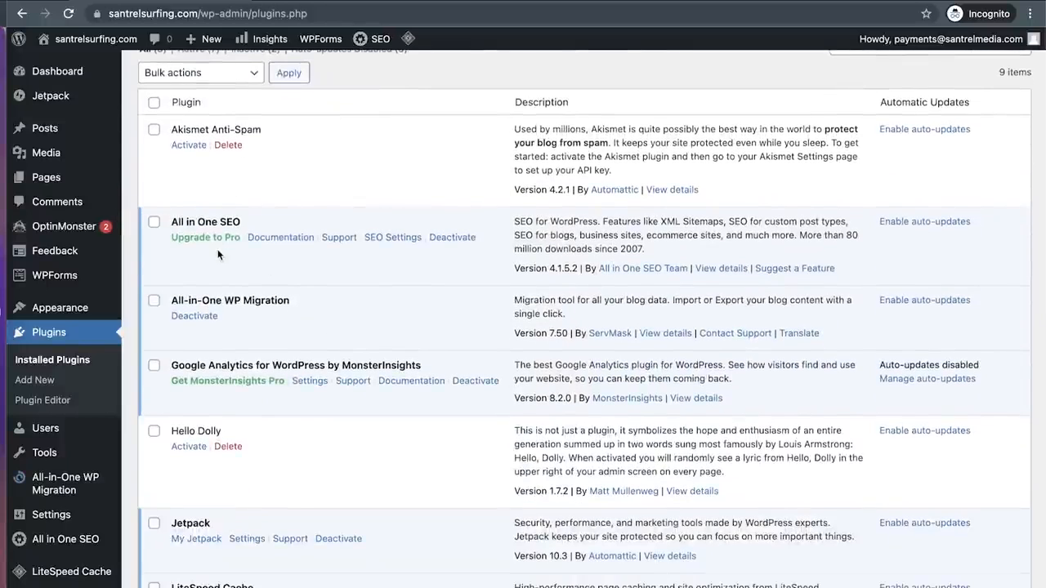
scroll(269, 324, "down", 5)
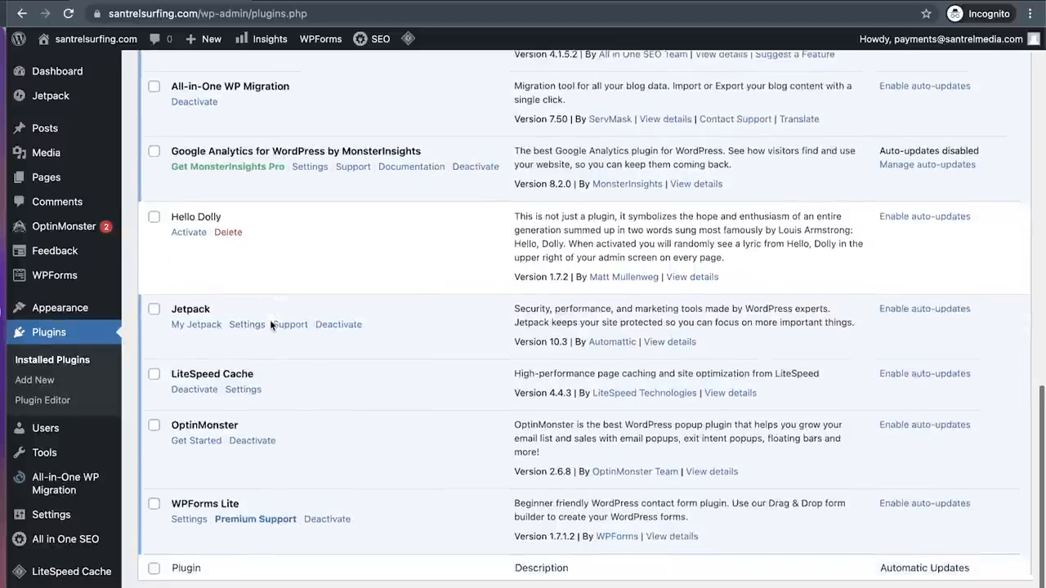
scroll(270, 324, "up", 3)
scroll(270, 324, "down", 2)
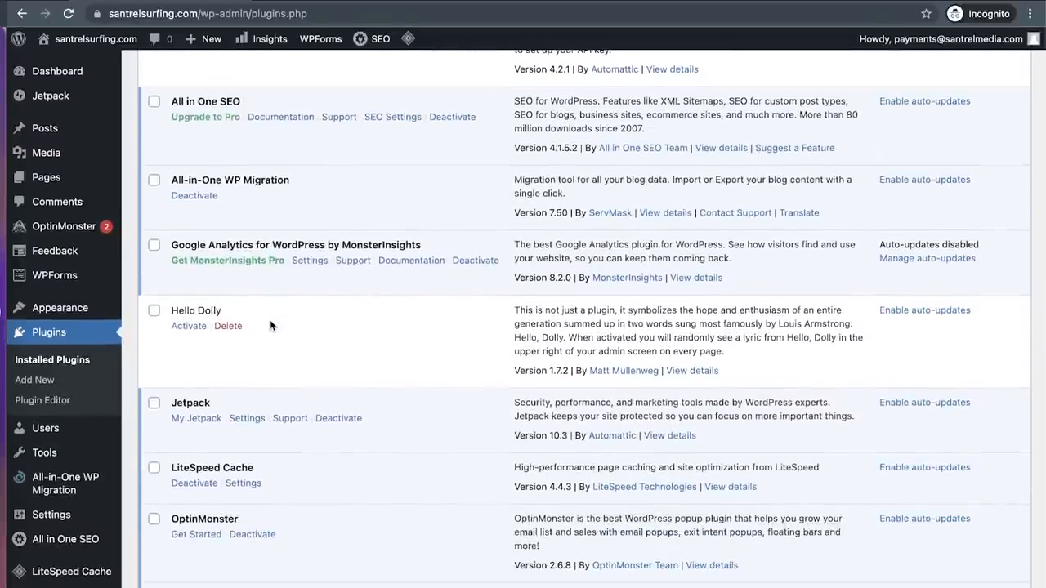
Step: Deactivate All in One SEO, All-in-One WP Migration, MonsterInsights Google Analytics, Hello Dolly, LiteSpeed Cache, OptinMonster and WPForms Lite together as a bulk action
scroll(270, 324, "up", 3)
left_click(156, 253)
left_click(155, 328)
left_click(154, 392)
left_click(154, 456)
scroll(155, 453, "down", 3)
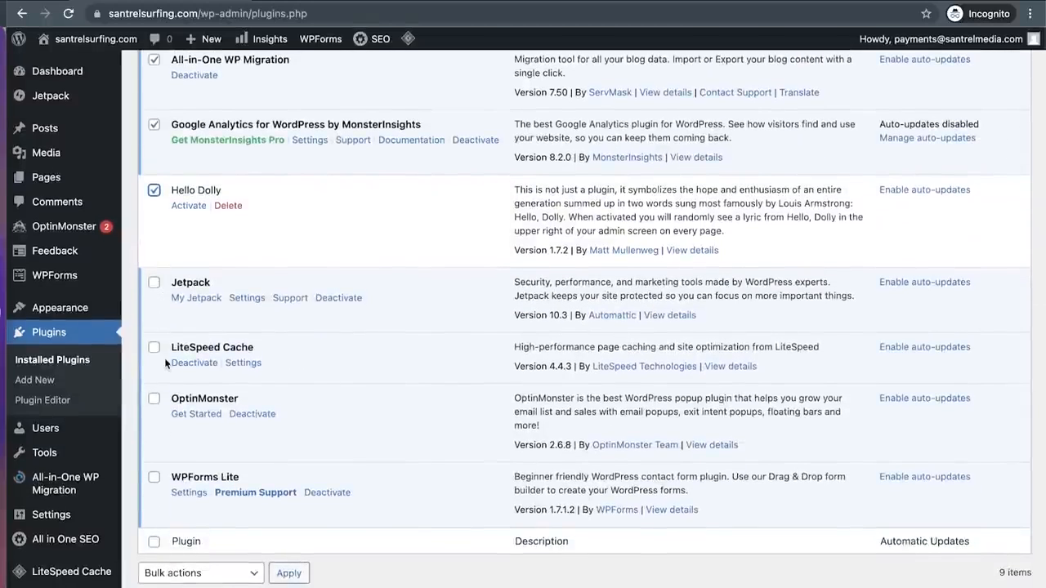
left_click(155, 350)
left_click(153, 479)
scroll(302, 439, "up", 5)
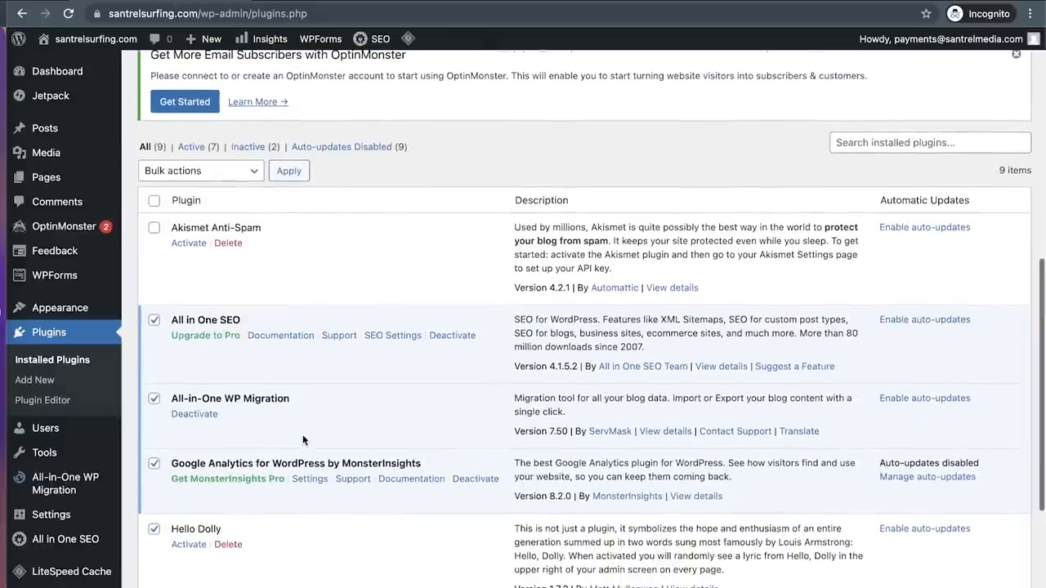
left_click(208, 175)
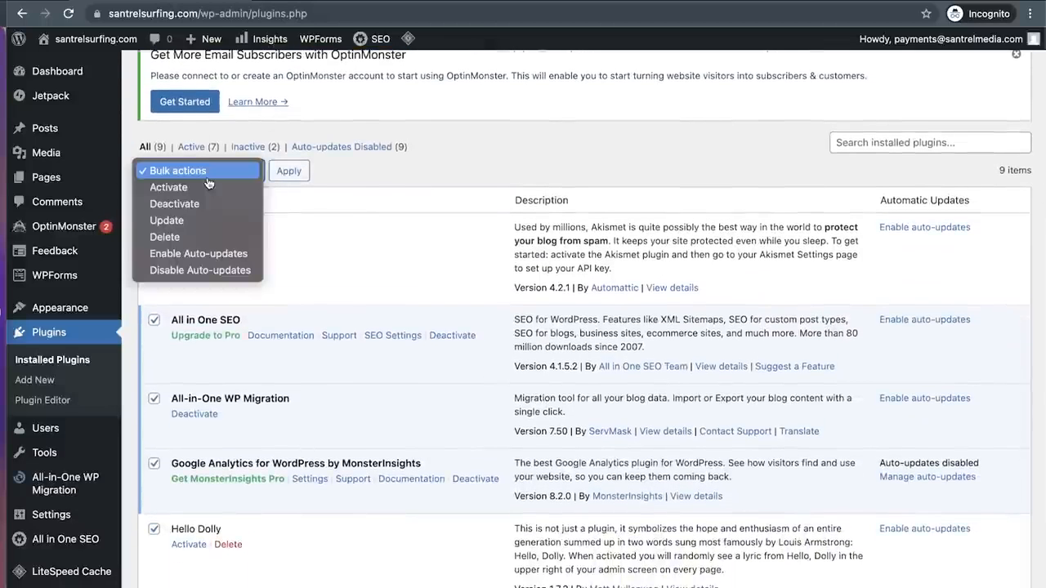
left_click(216, 205)
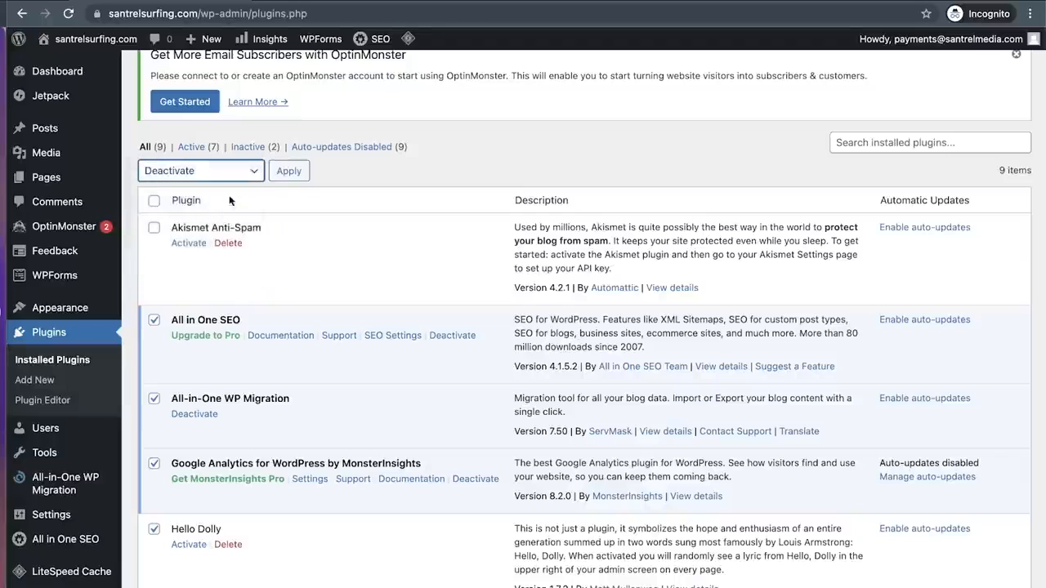
left_click(284, 173)
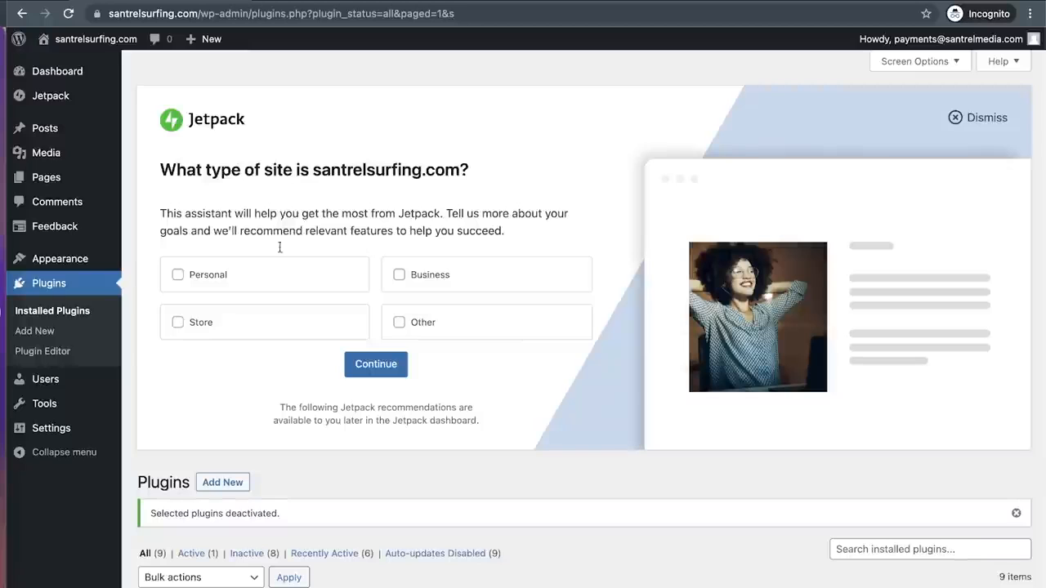
Step: Filter the plugin list to the inactive ones and delete all of them in bulk, including Akismet Anti-Spam
scroll(276, 345, "down", 2)
scroll(275, 346, "down", 4)
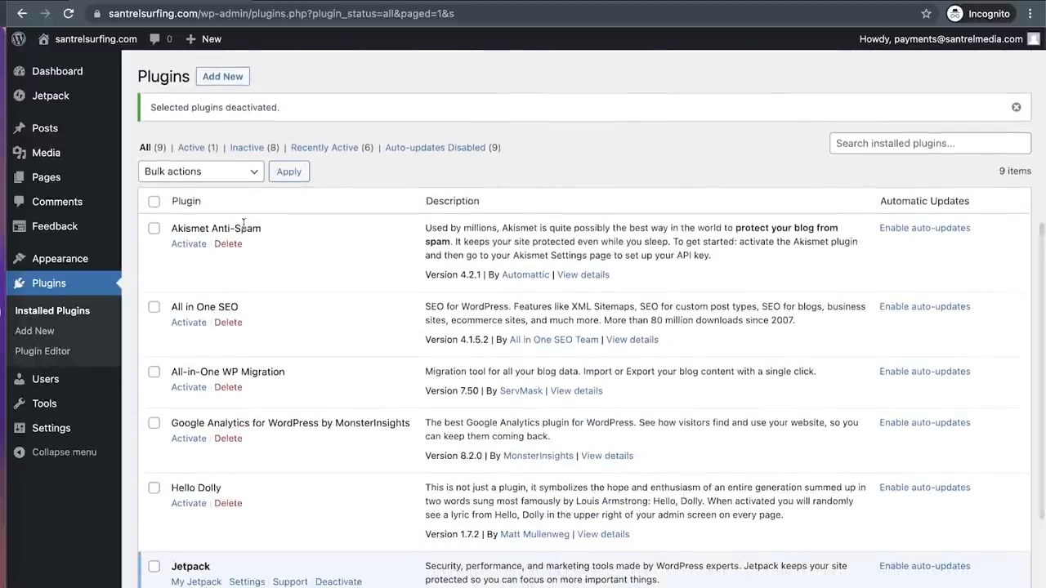
left_click(250, 148)
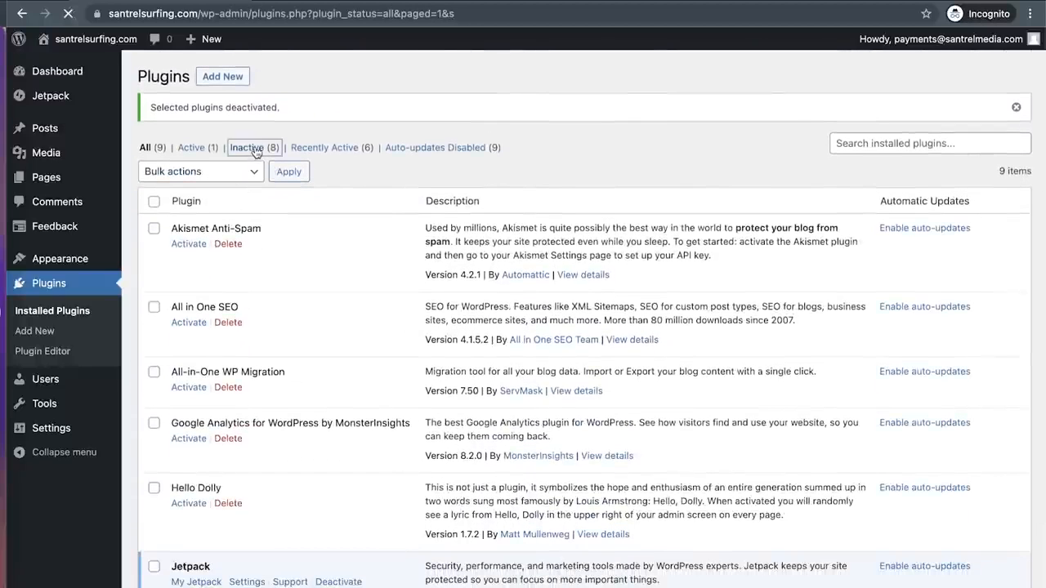
scroll(249, 370, "down", 3)
scroll(247, 370, "down", 5)
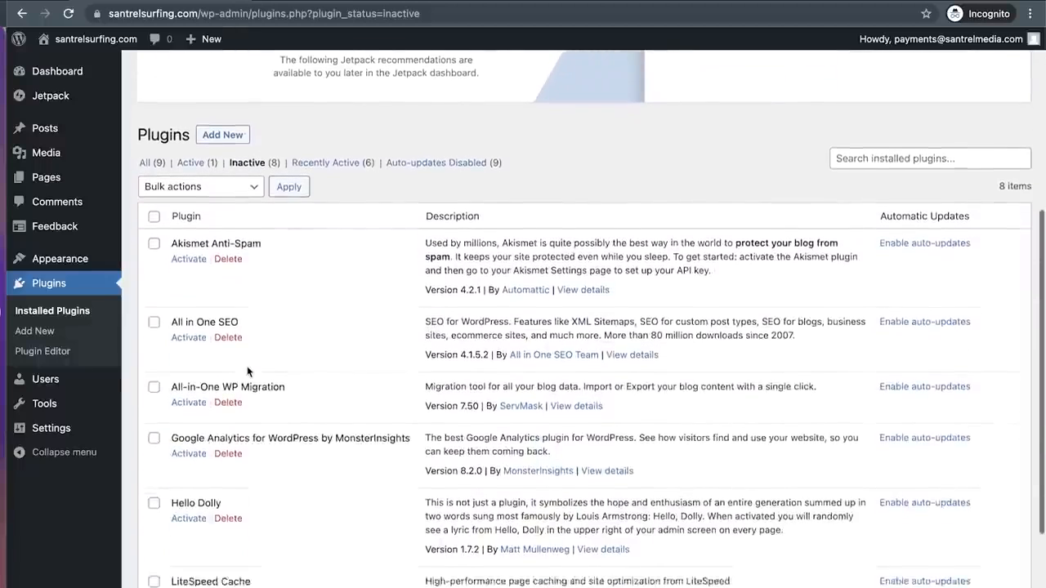
scroll(247, 371, "up", 2)
scroll(248, 371, "up", 1)
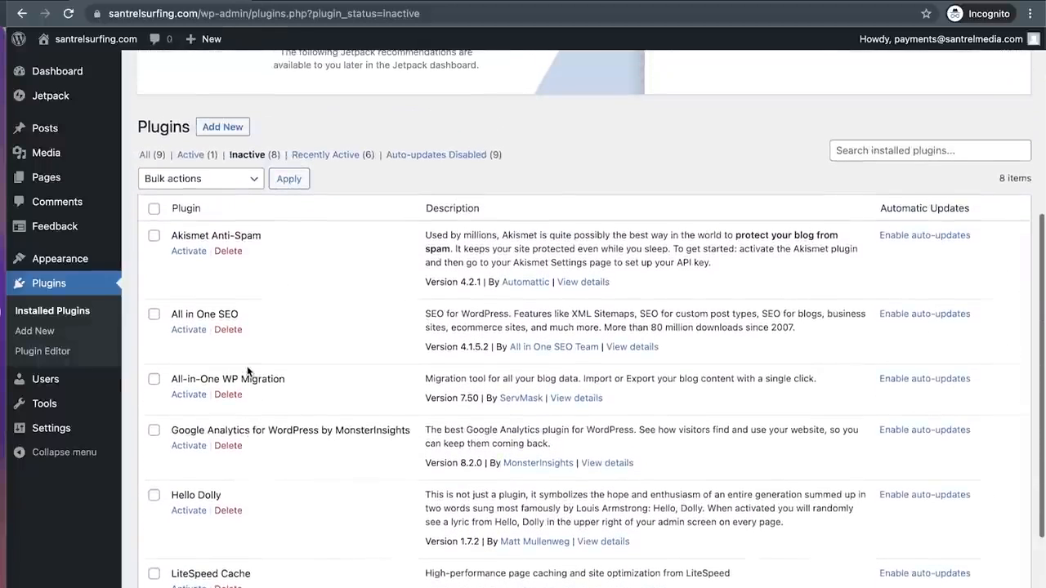
left_click(154, 210)
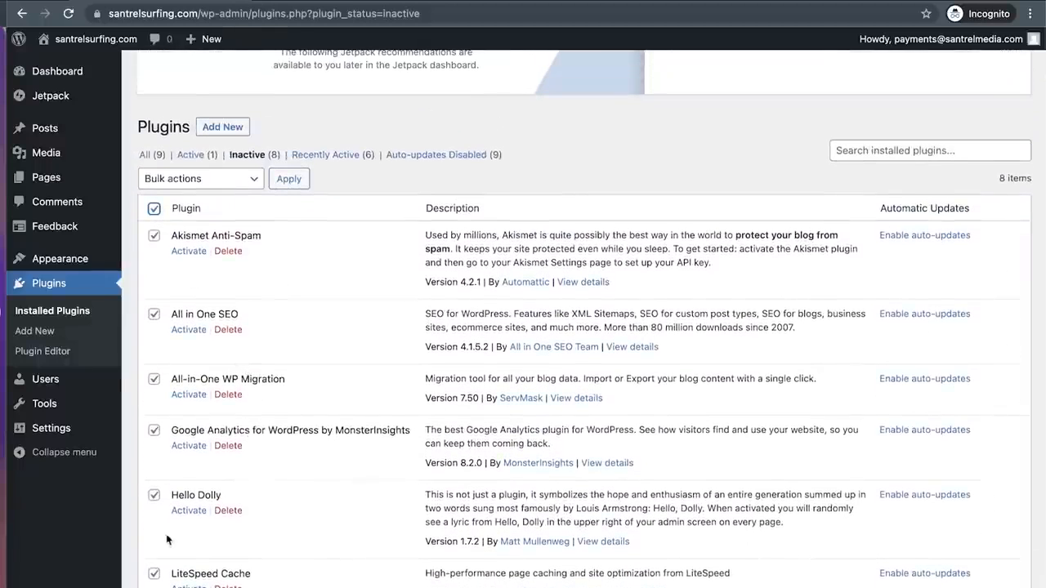
left_click(228, 181)
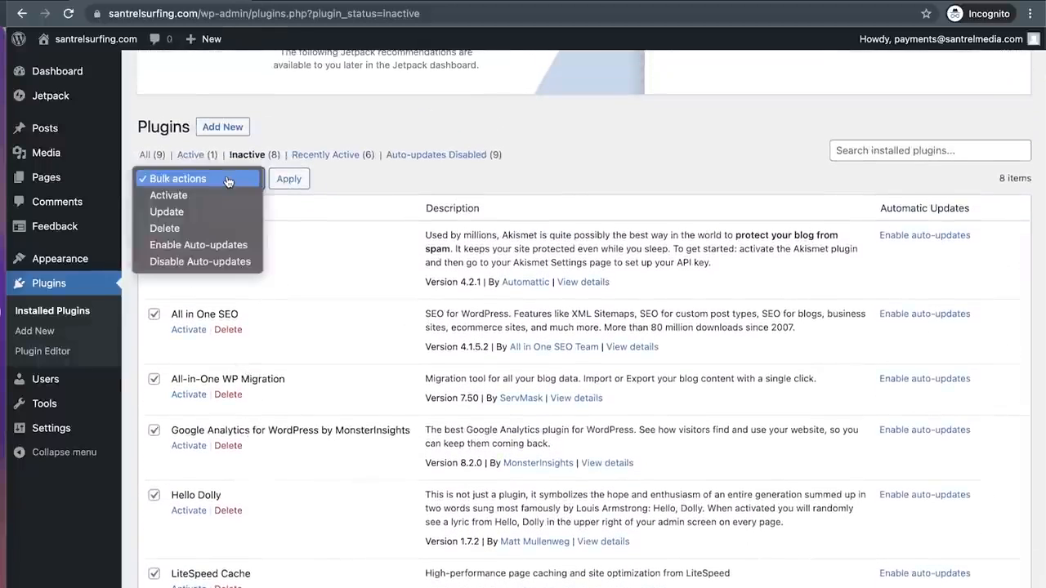
left_click(212, 229)
left_click(290, 179)
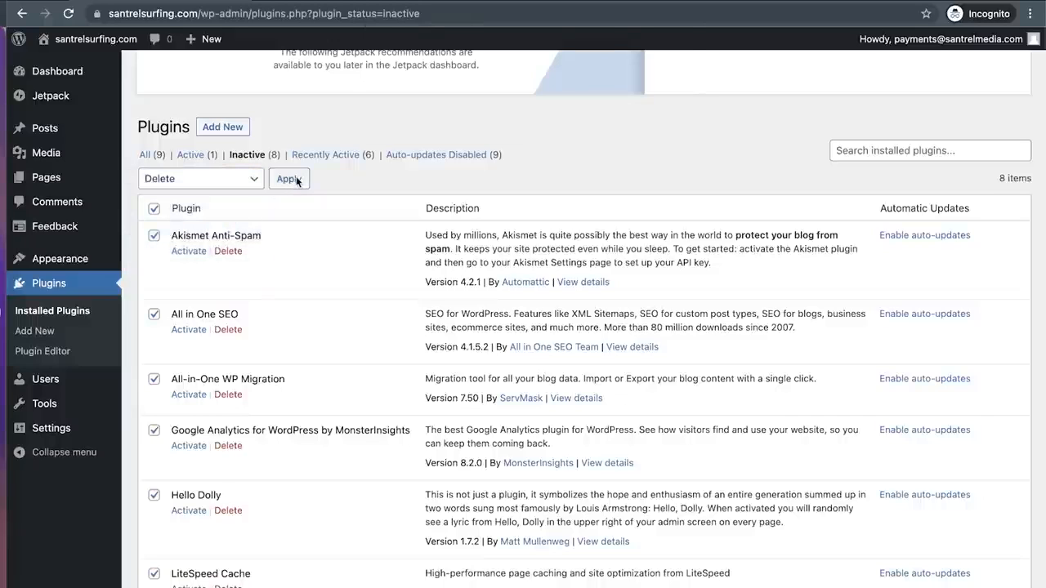
left_click(637, 110)
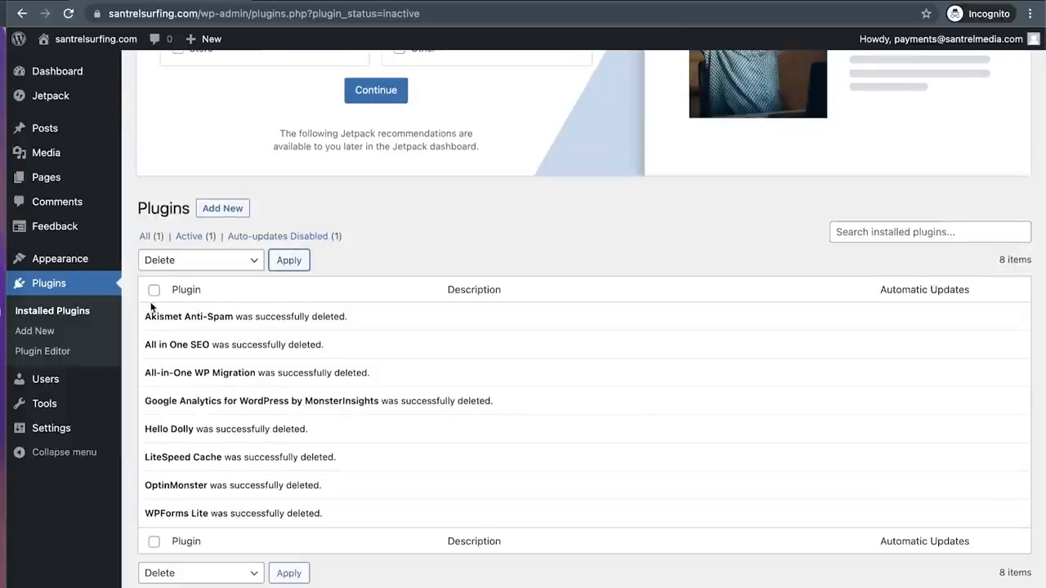
Step: Show the full list of remaining plugins and open the Jetpack dashboard
left_click(144, 236)
scroll(215, 404, "down", 3)
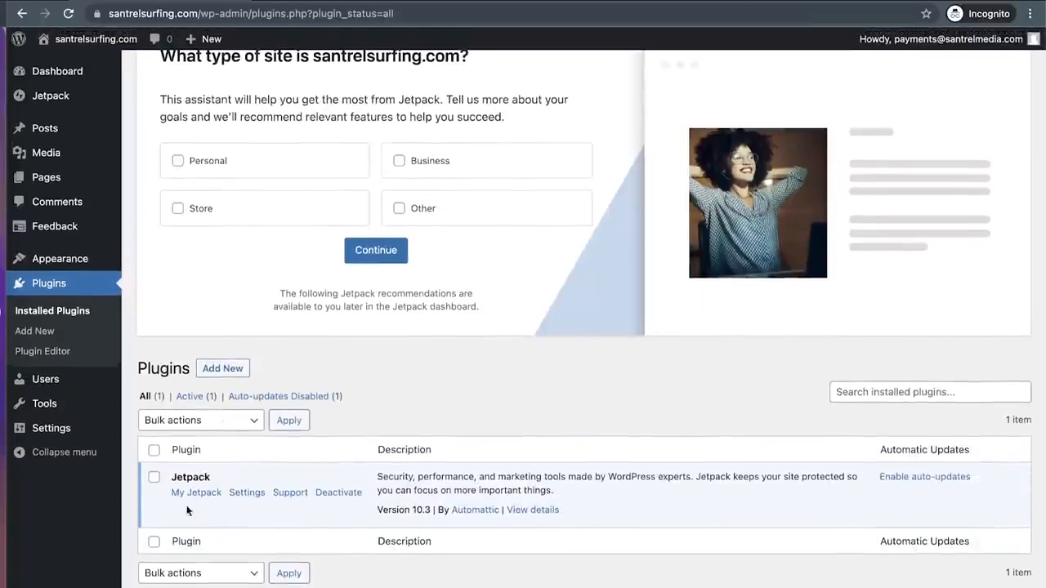
mouse_move(56, 98)
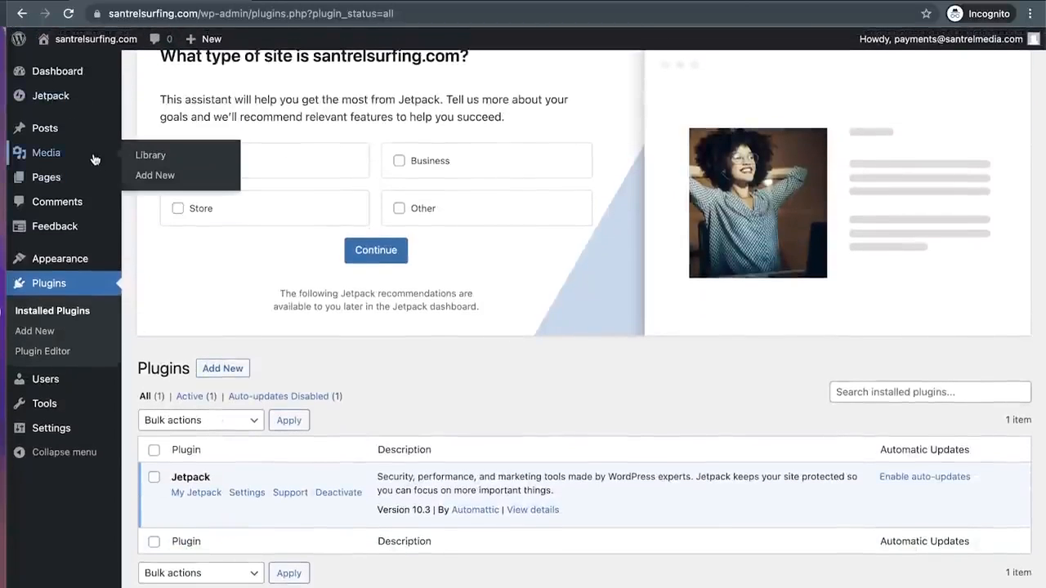
left_click(61, 100)
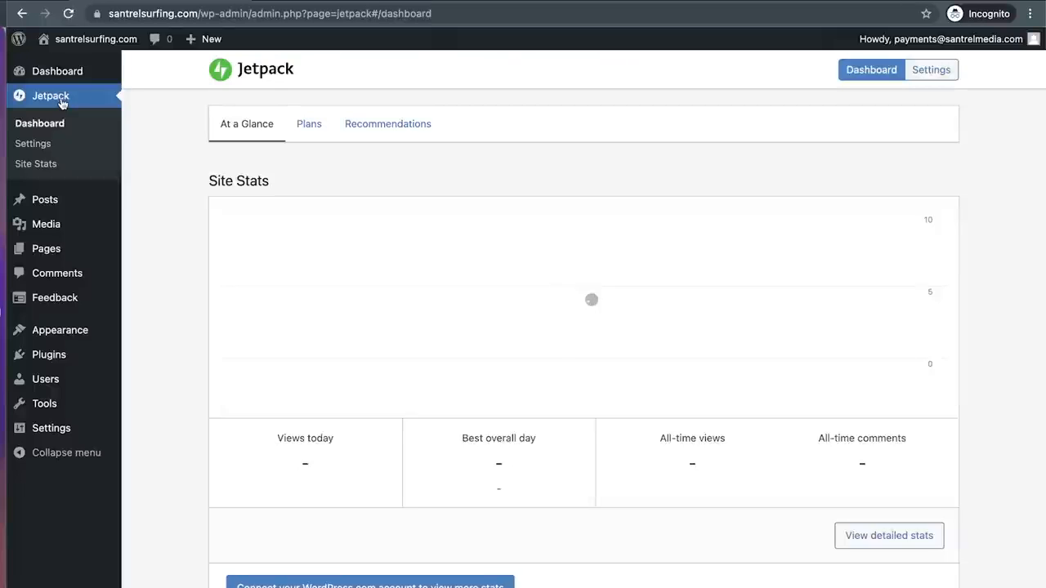
Step: Look through the site's Posts, Media Library, Pages and Comments sections
mouse_move(47, 200)
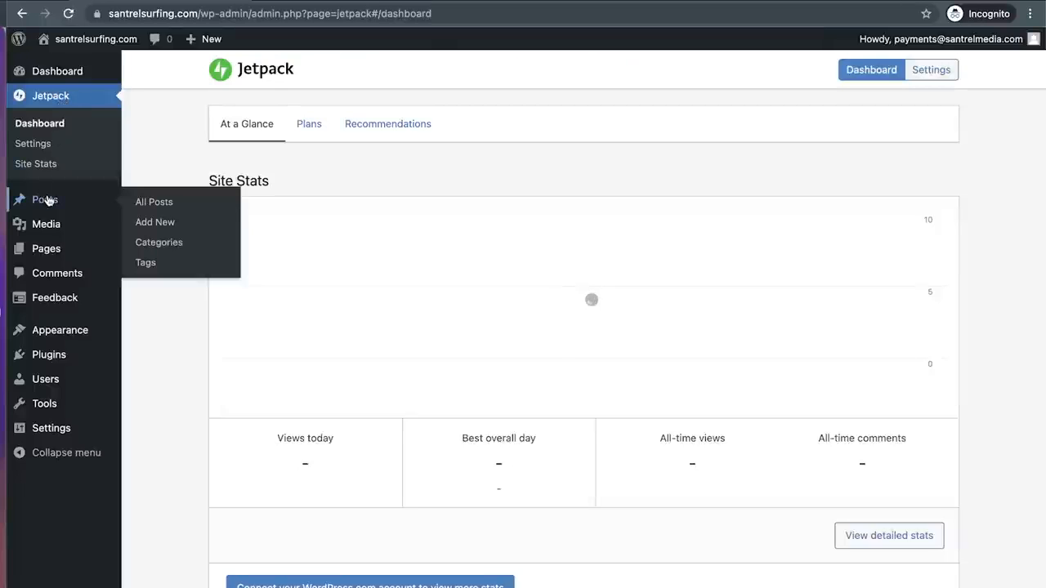
left_click(47, 200)
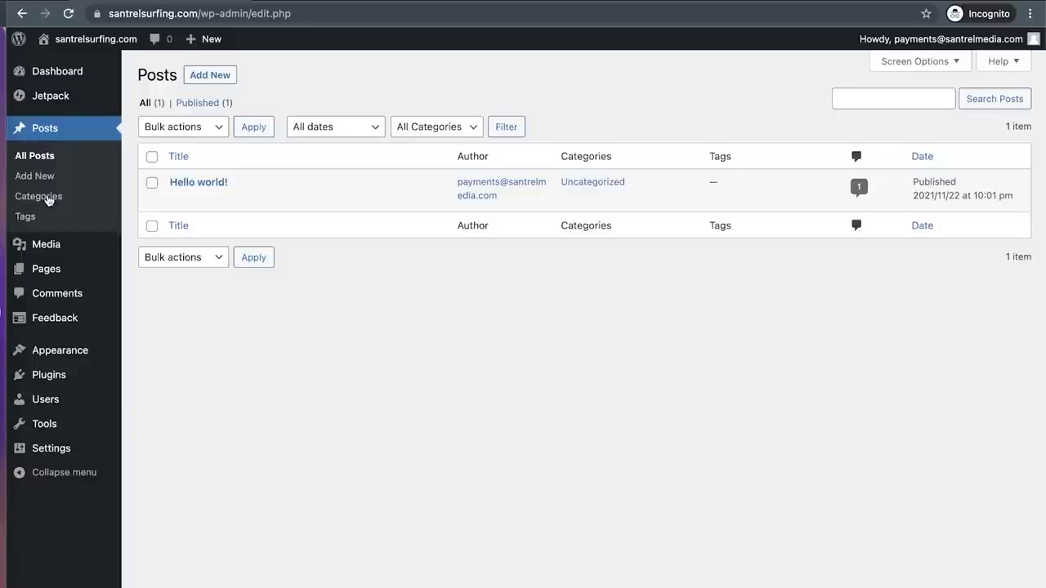
mouse_move(65, 259)
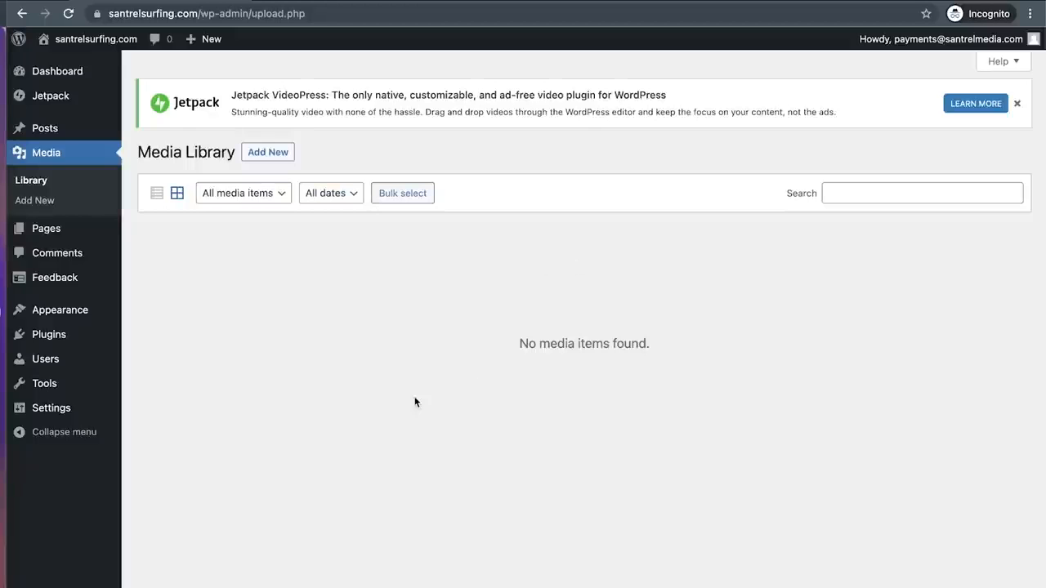
left_click(47, 228)
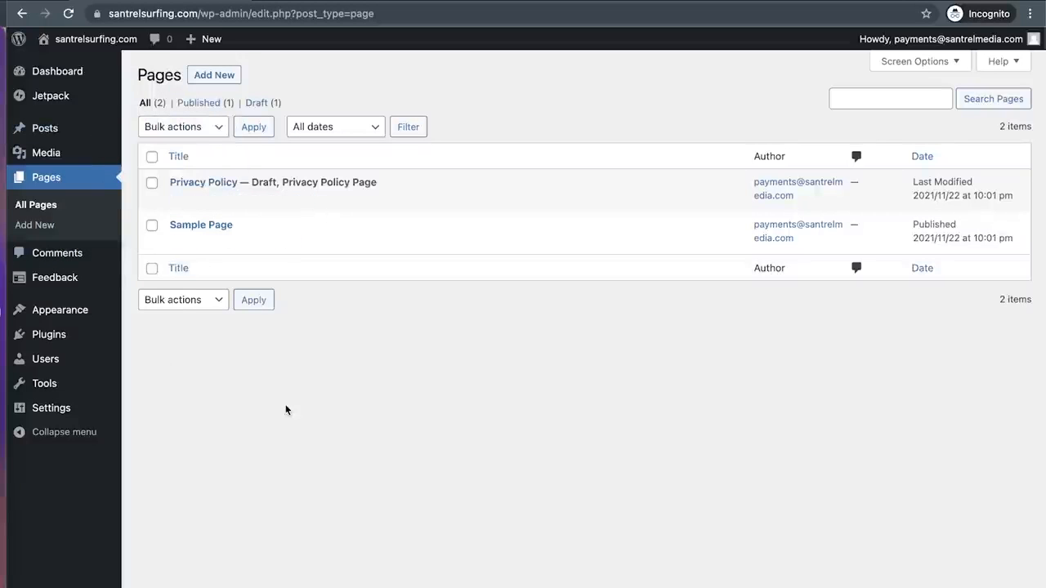
left_click(77, 257)
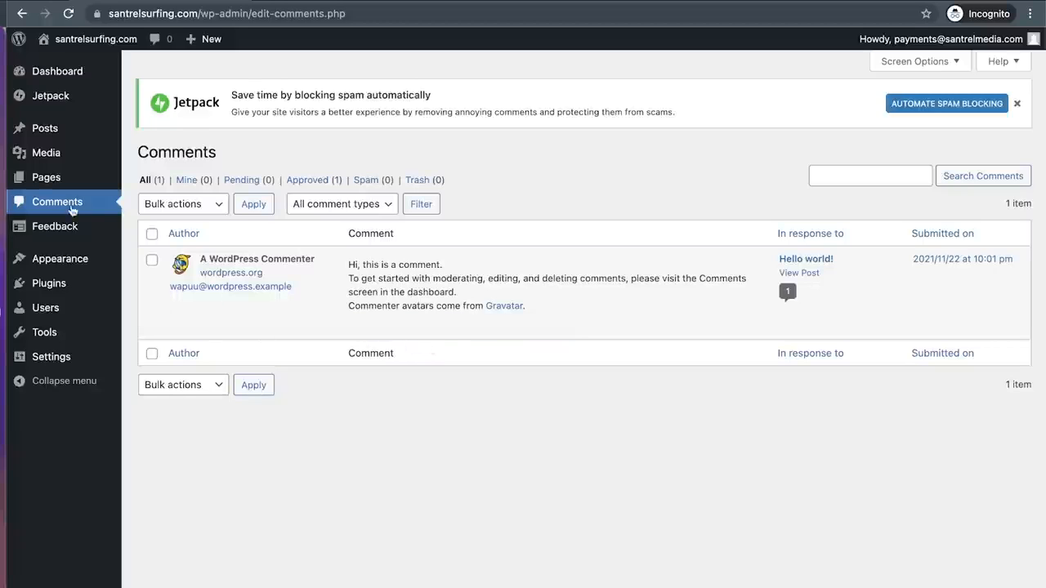
Step: Open the installed themes and browse the popular themes available to add
mouse_move(68, 269)
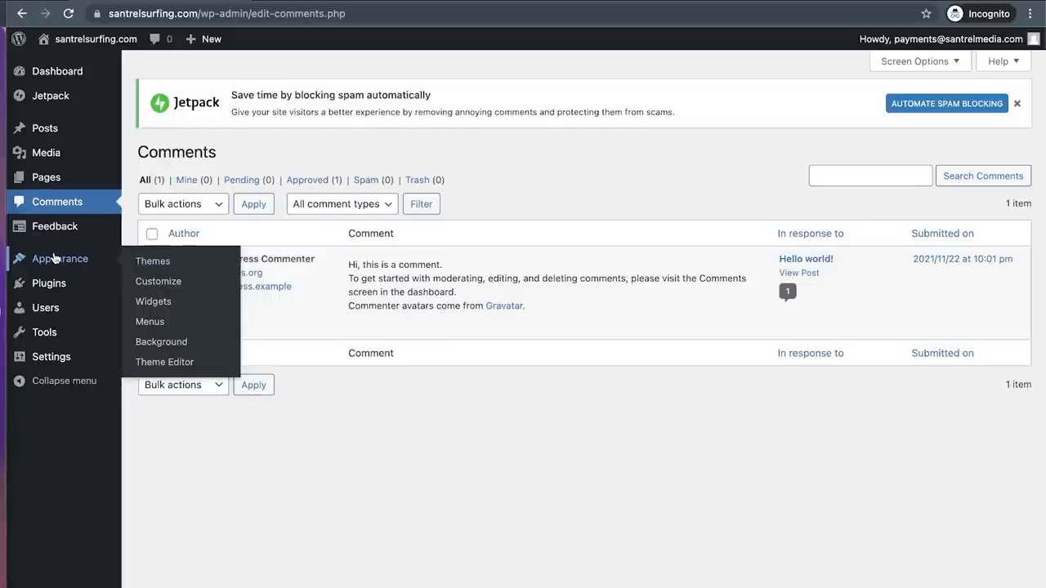
left_click(53, 260)
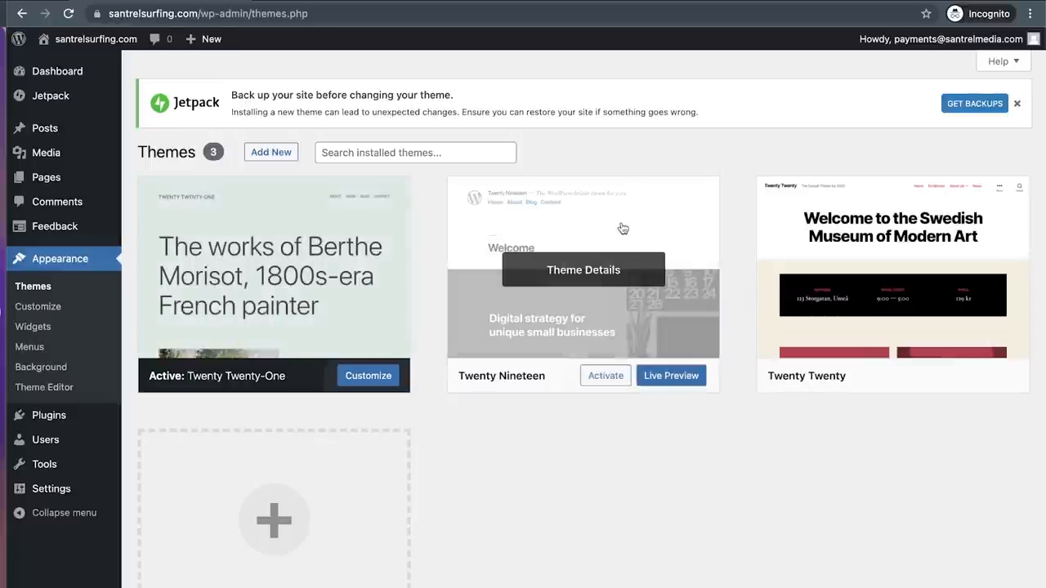
left_click(283, 153)
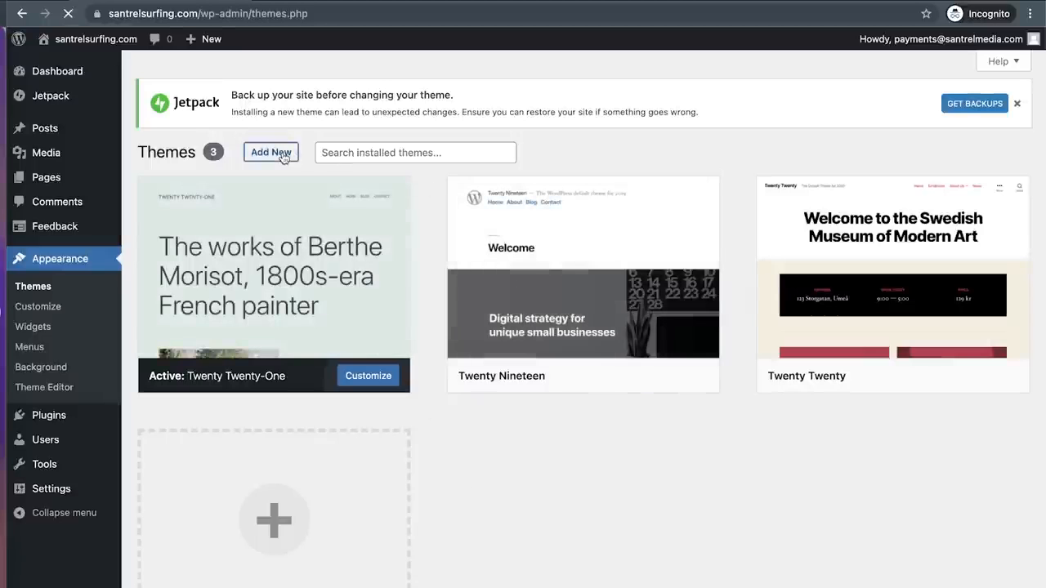
scroll(485, 450, "down", 6)
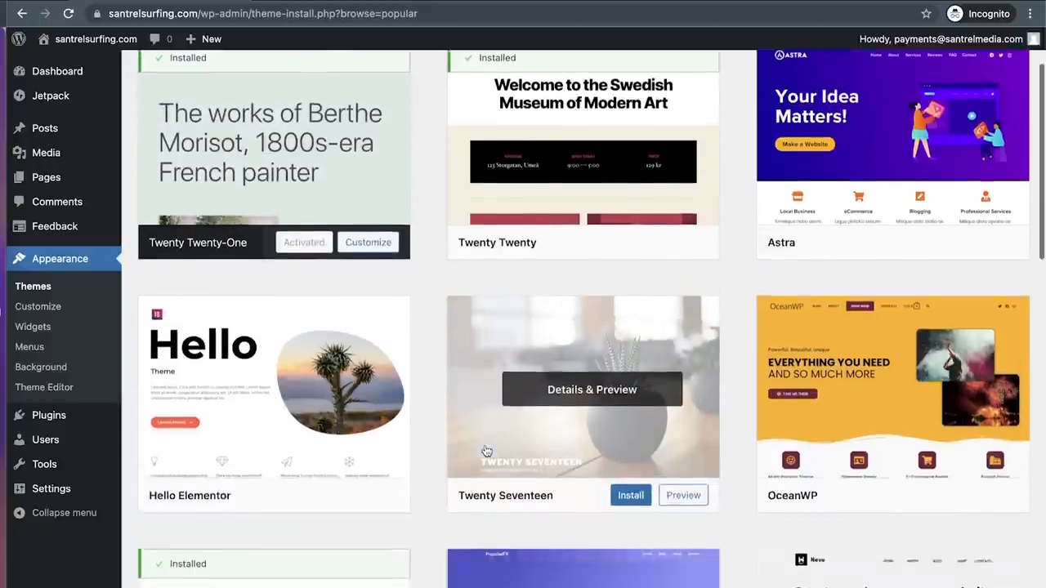
scroll(485, 445, "down", 5)
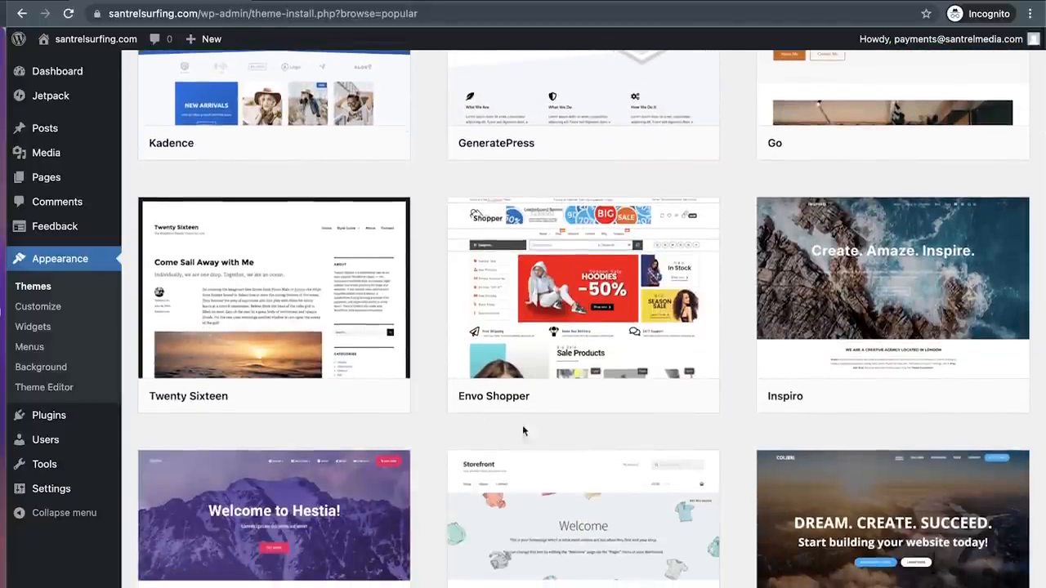
scroll(479, 427, "down", 3)
scroll(480, 430, "down", 1)
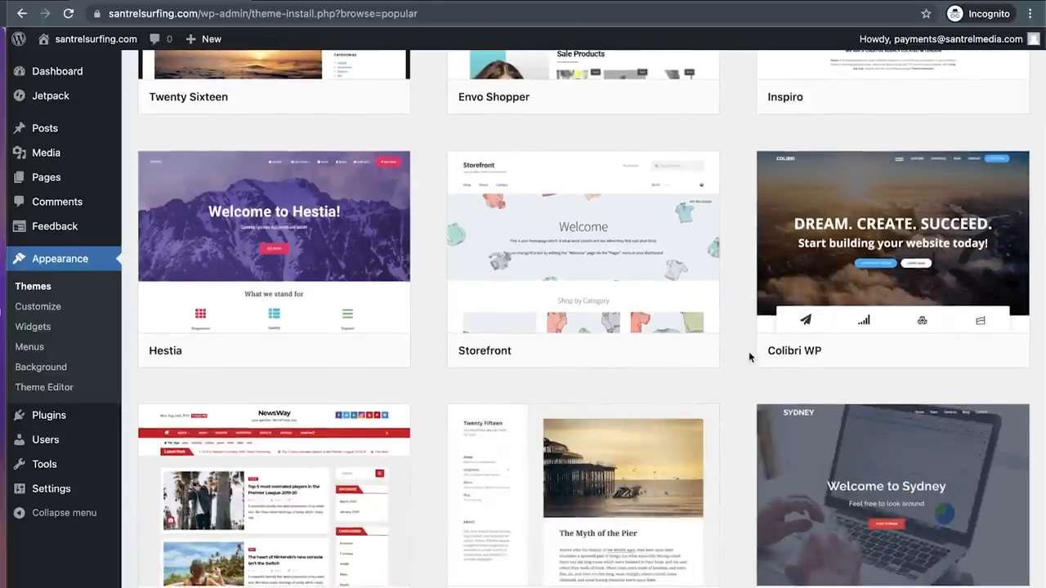
scroll(698, 438, "up", 1)
scroll(699, 438, "up", 12)
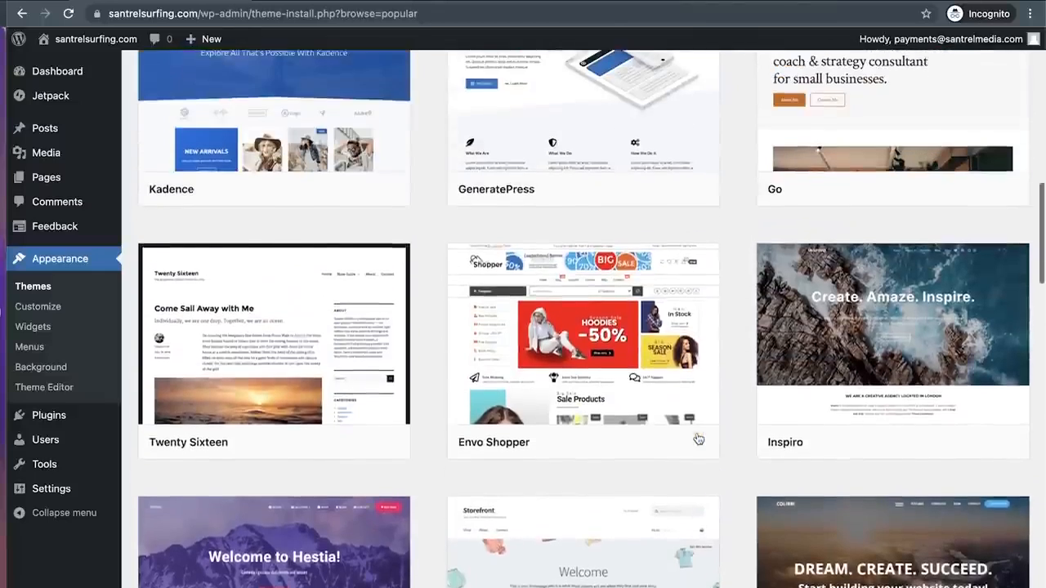
scroll(699, 439, "up", 3)
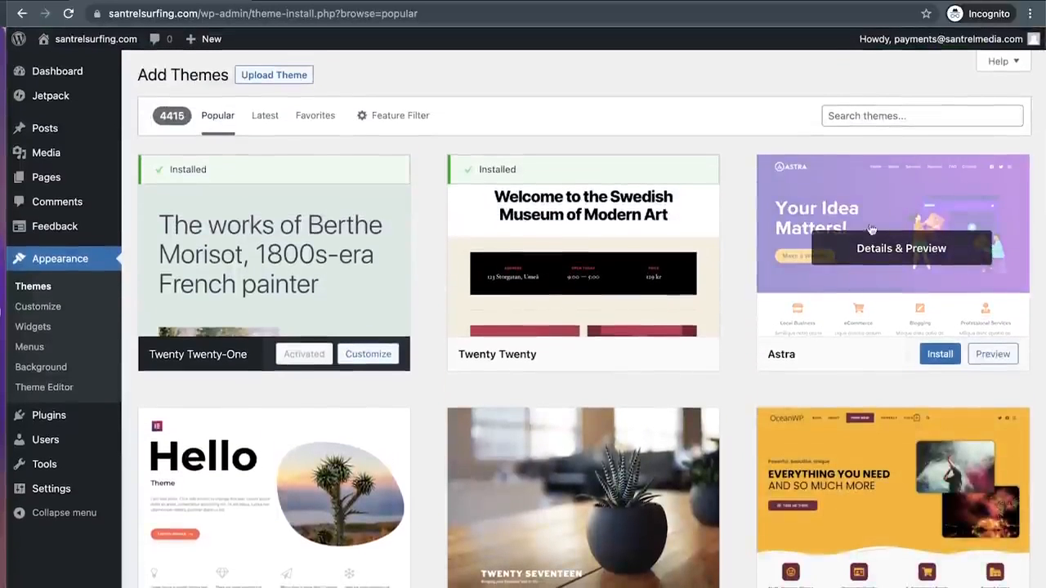
Step: Install and activate the Astra theme, and reopen the list of installed themes
left_click(940, 355)
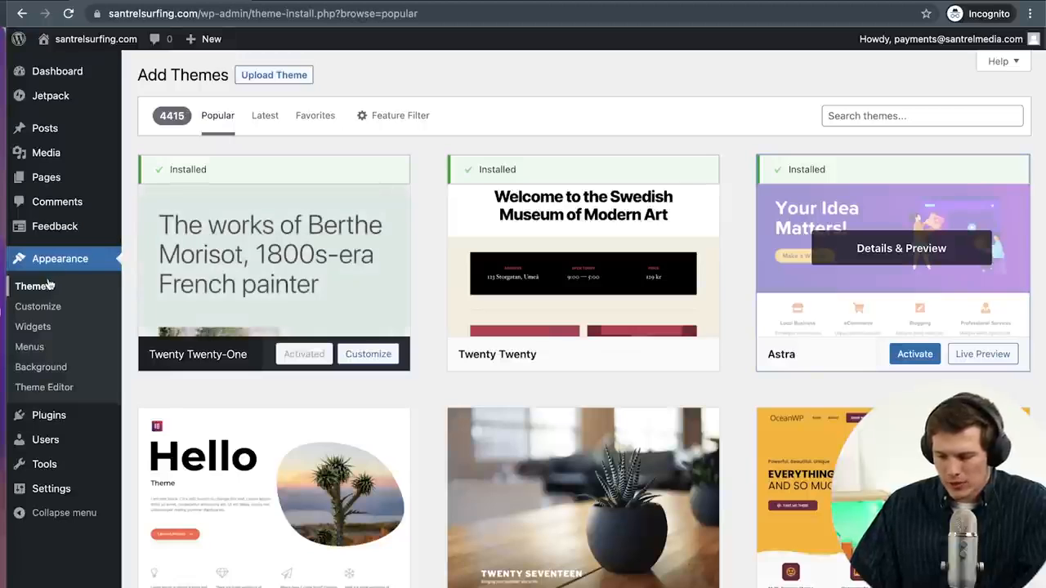
left_click(910, 357)
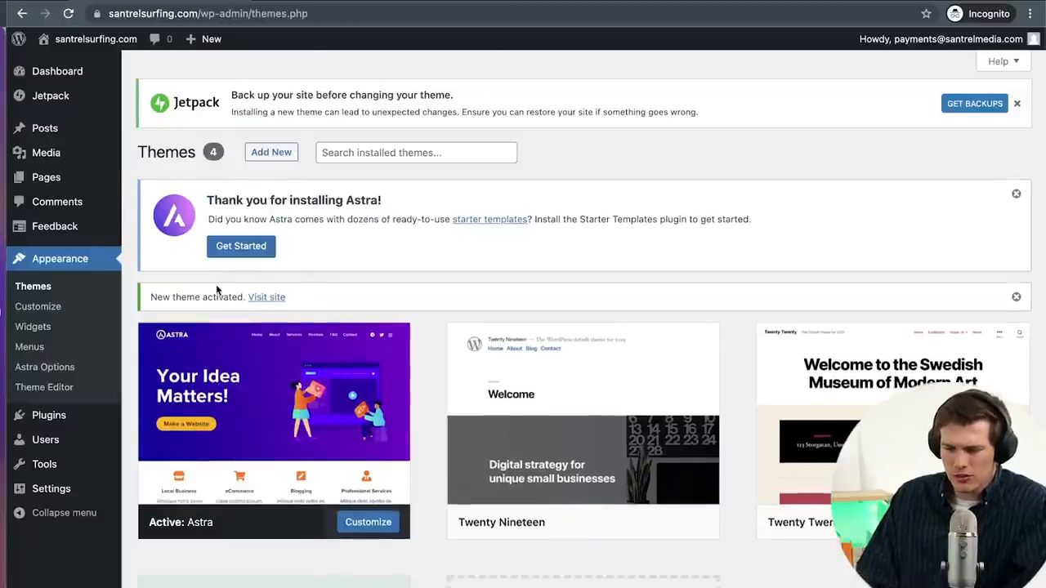
left_click(73, 285)
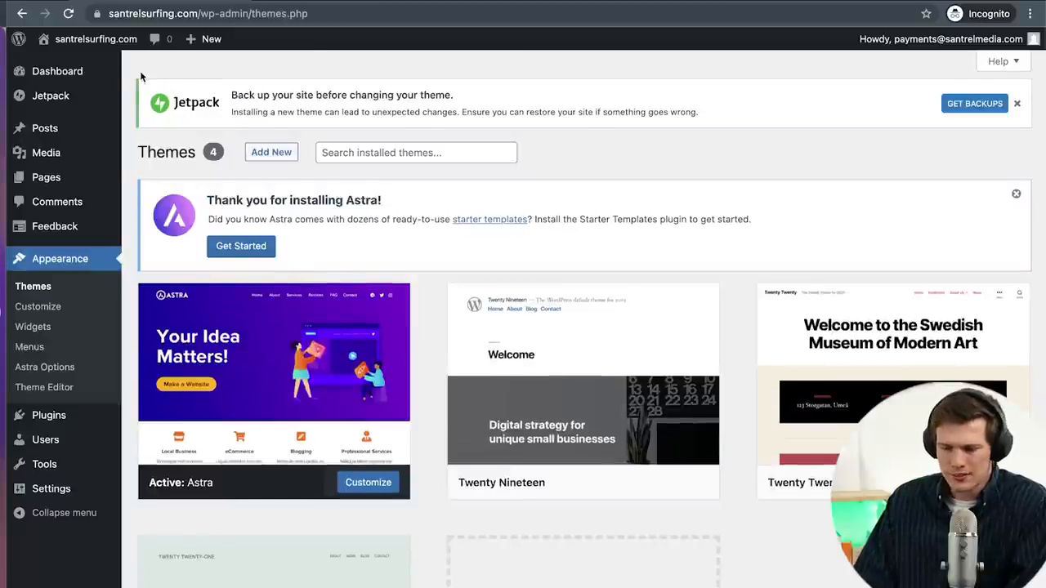
Step: View the site's front page with the active theme and open the Astra Options page in the dashboard
mouse_move(99, 51)
left_click(59, 67)
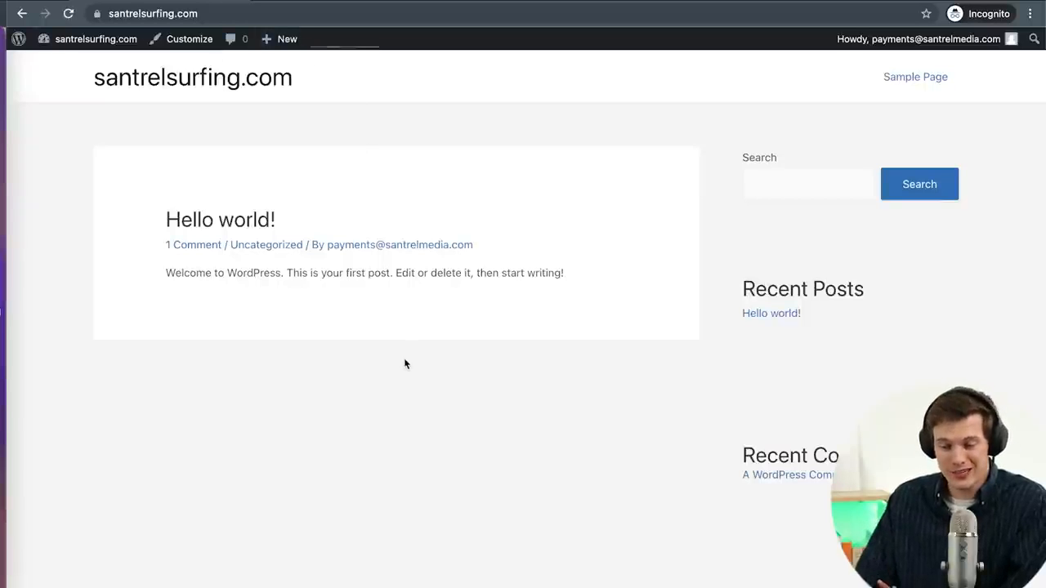
scroll(404, 363, "left", 5)
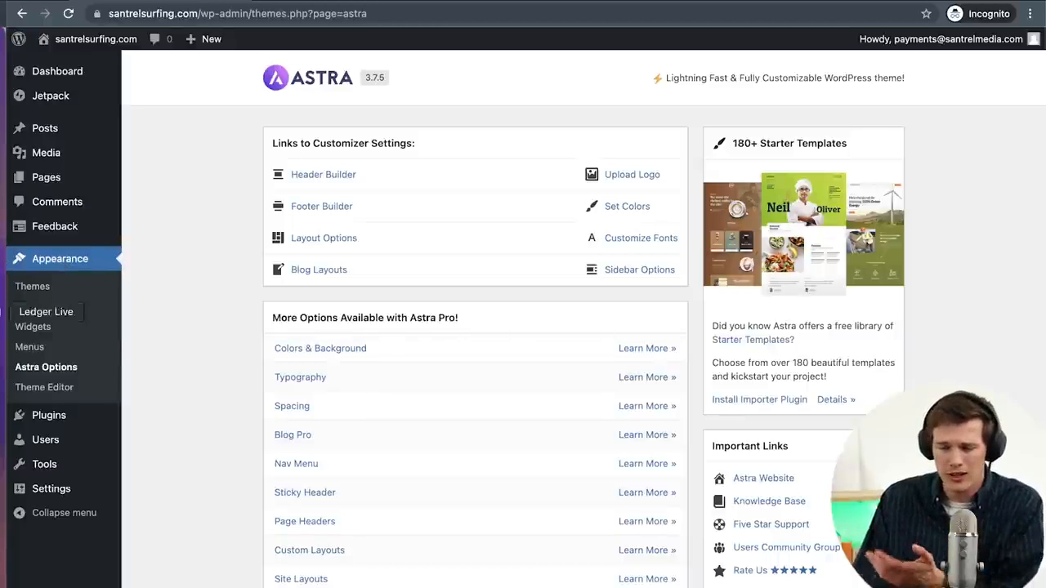
left_click(83, 265)
left_click(49, 367)
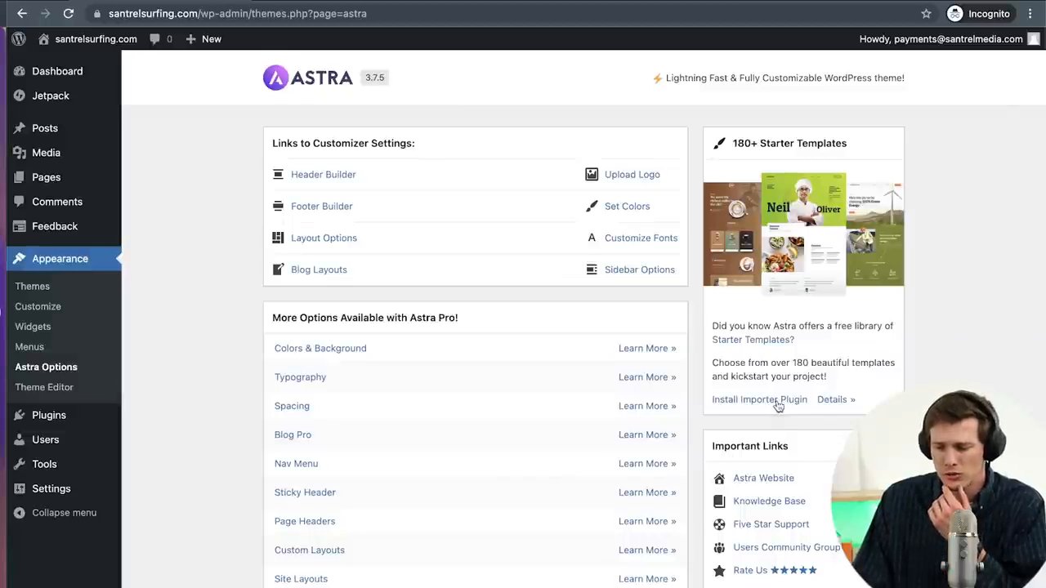
Step: Install Astra's Starter Templates importer plugin and choose Elementor as the page builder
left_click(778, 402)
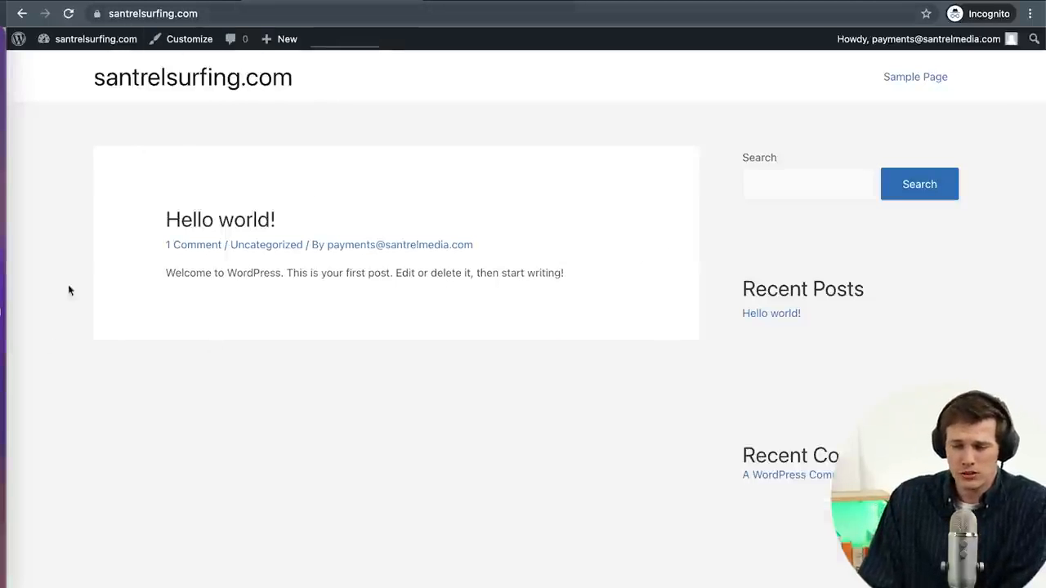
scroll(374, 446, "down", 4)
scroll(373, 446, "up", 4)
scroll(374, 451, "up", 1)
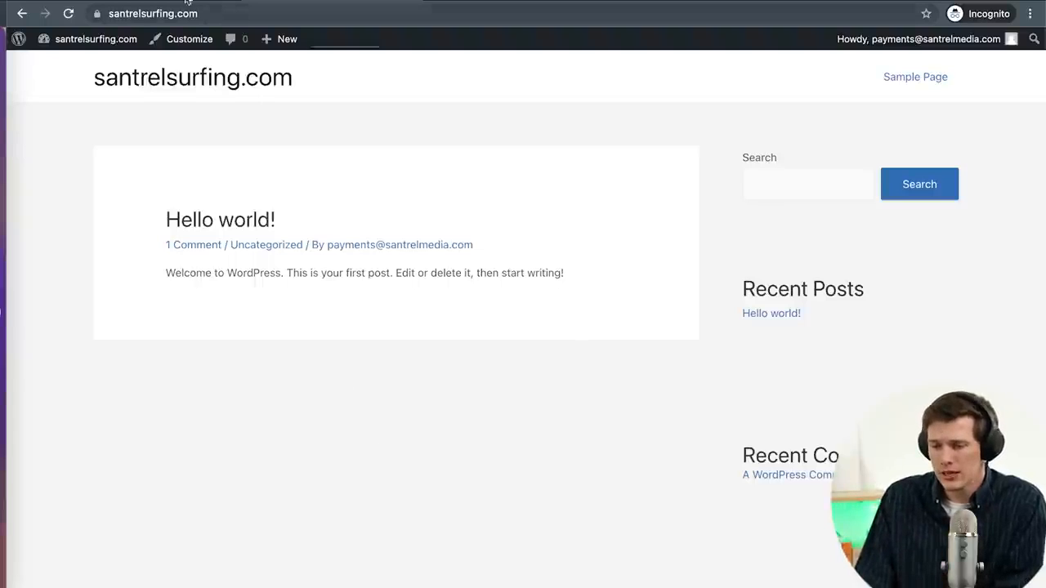
left_click(155, 1)
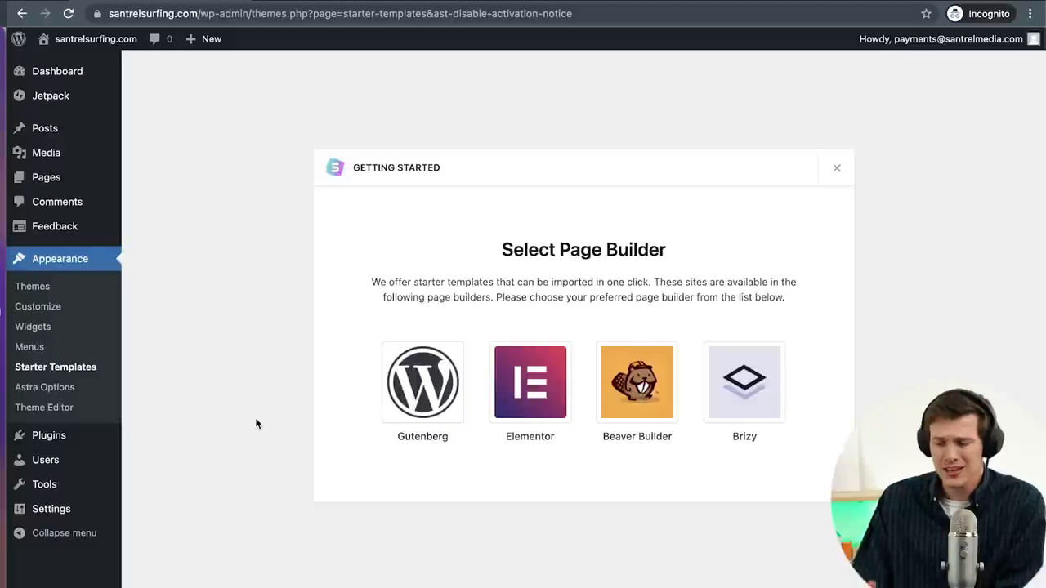
left_click(533, 409)
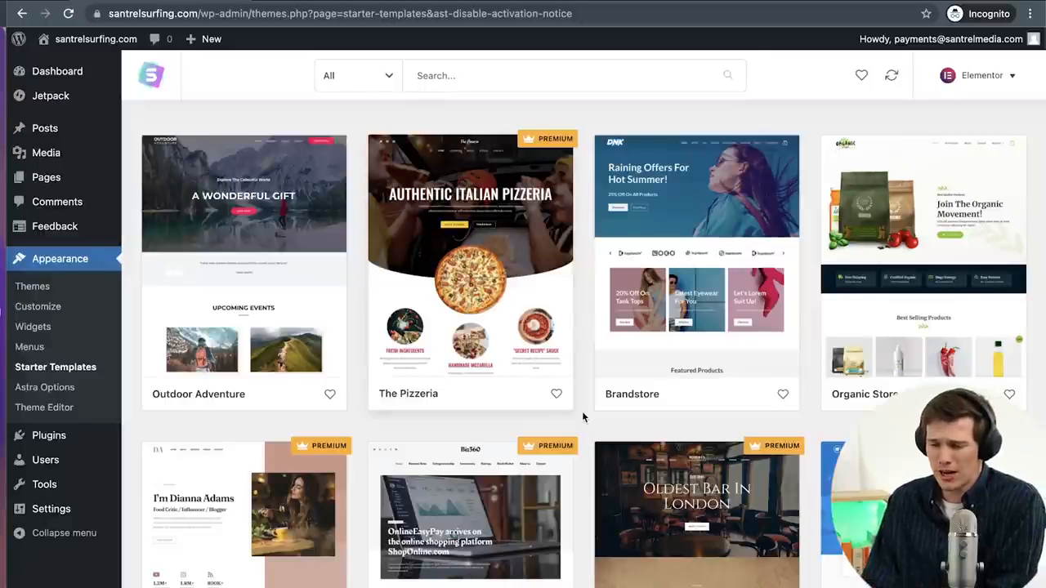
Step: Filter the Elementor starter templates to show only the Free ones
scroll(582, 417, "down", 3)
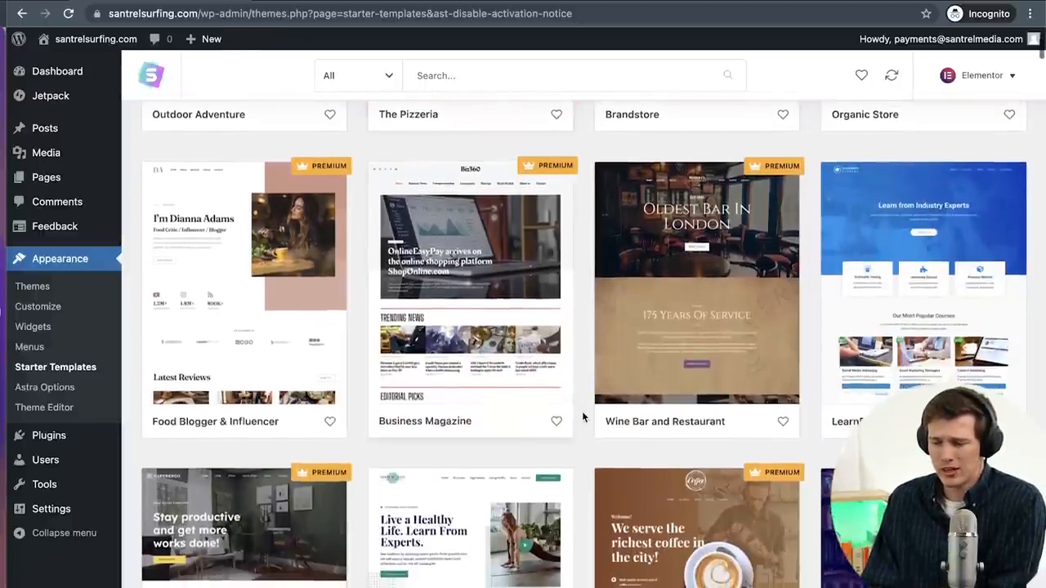
scroll(583, 417, "up", 3)
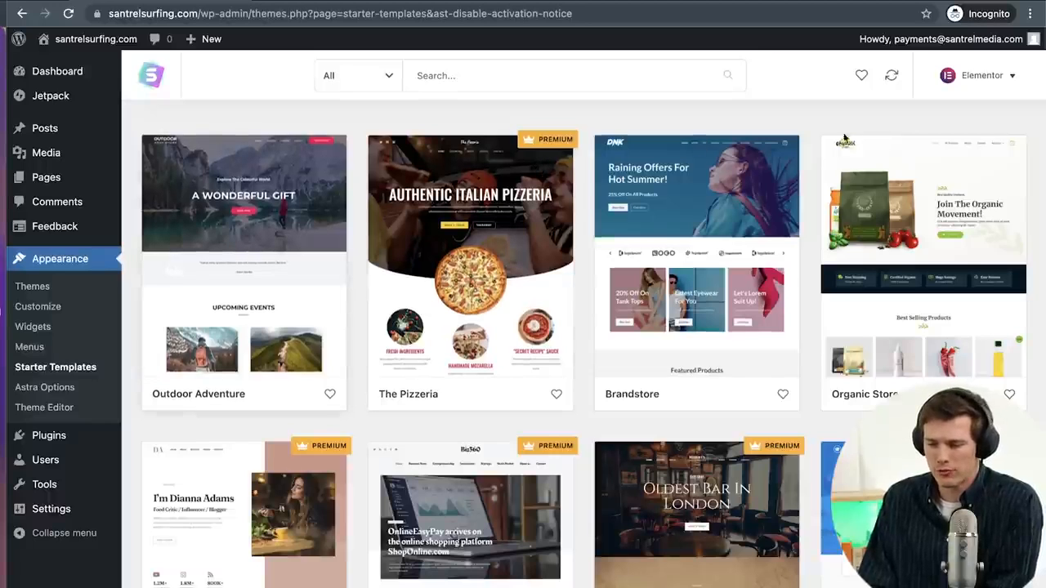
left_click(359, 79)
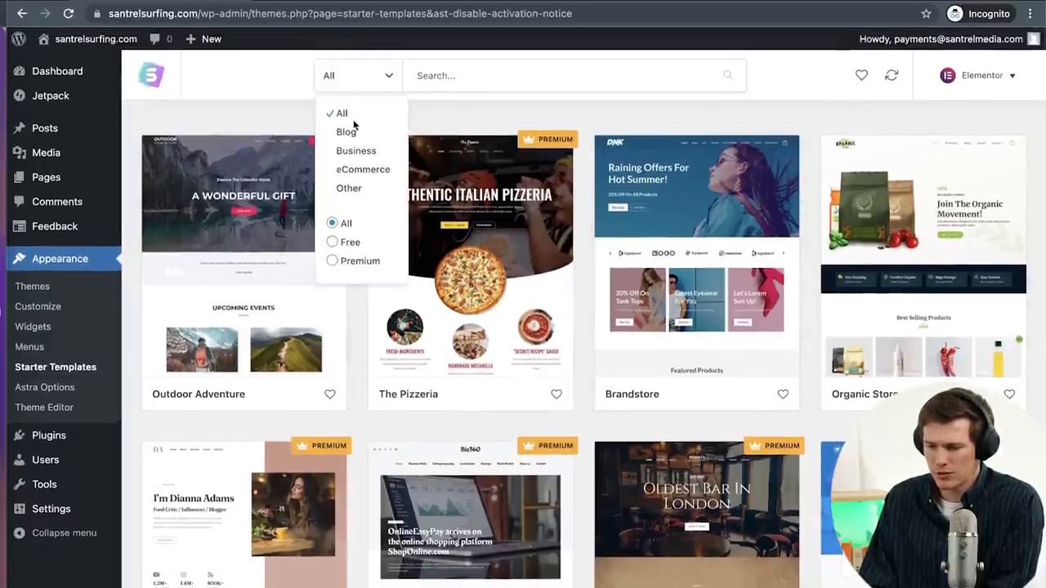
left_click(346, 244)
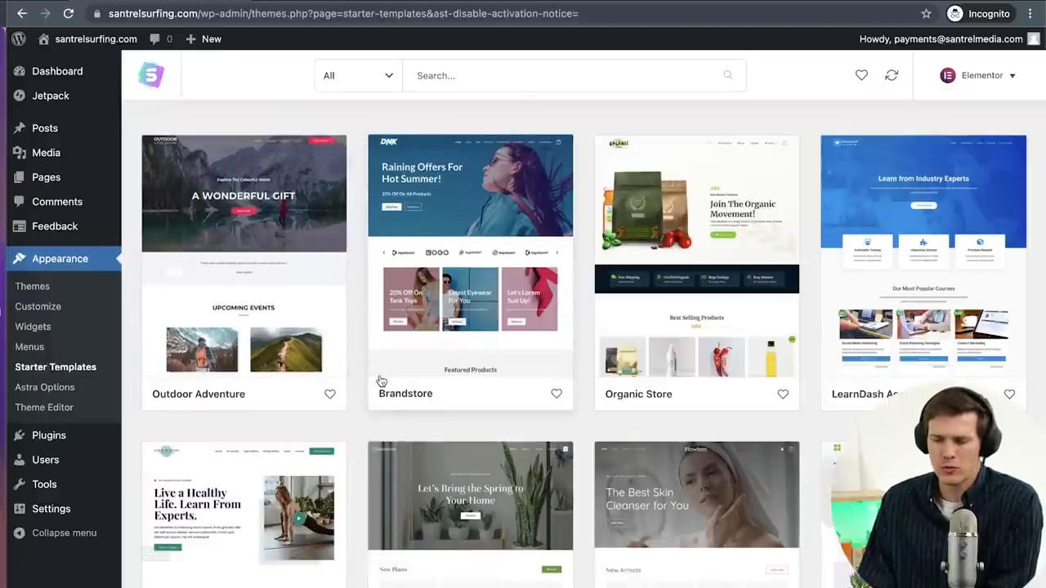
Step: Browse the free starter templates and compare their designs
scroll(381, 381, "down", 3)
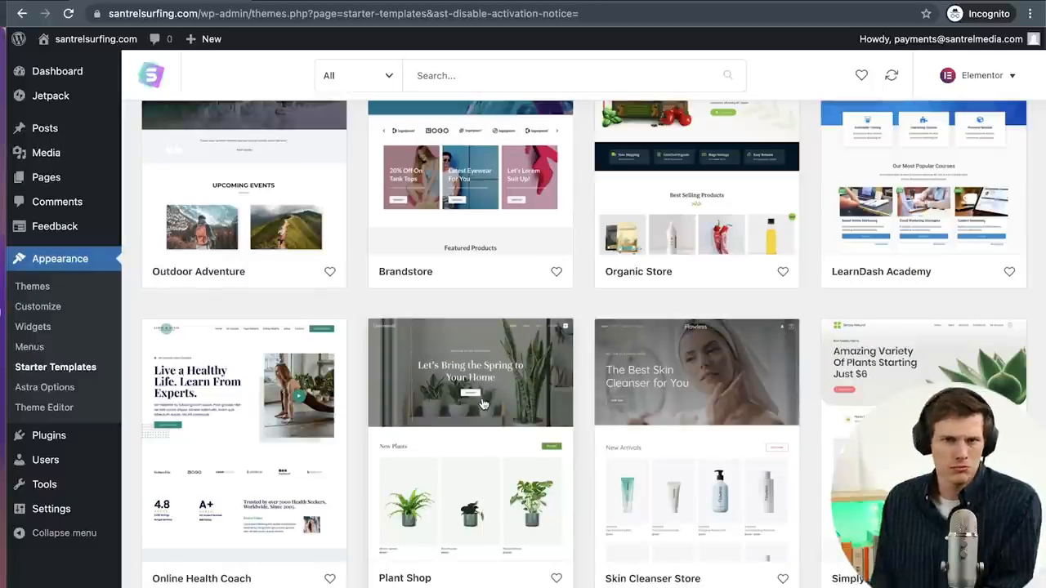
scroll(482, 404, "up", 3)
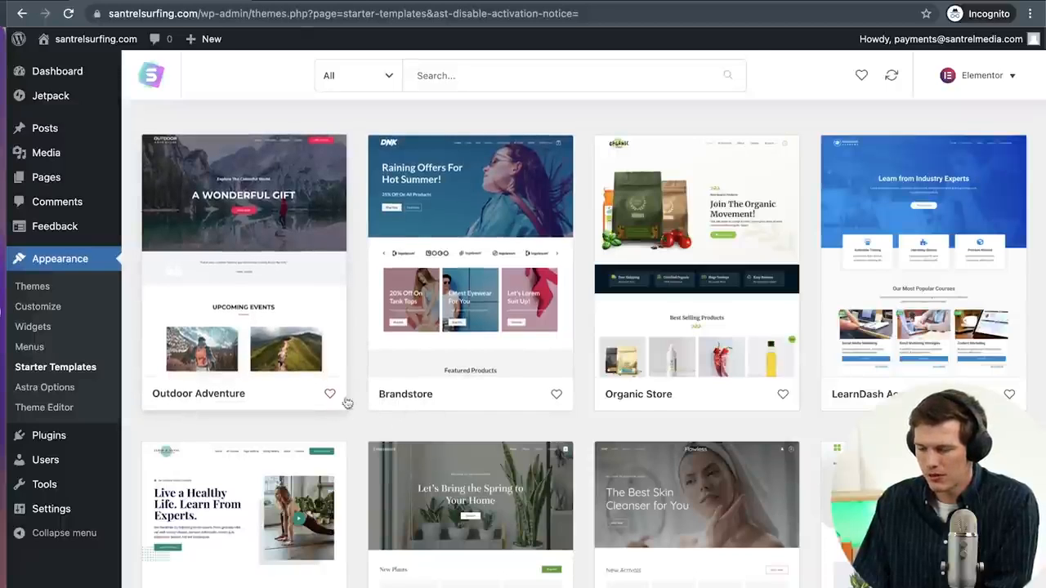
scroll(472, 439, "down", 4)
scroll(472, 444, "down", 6)
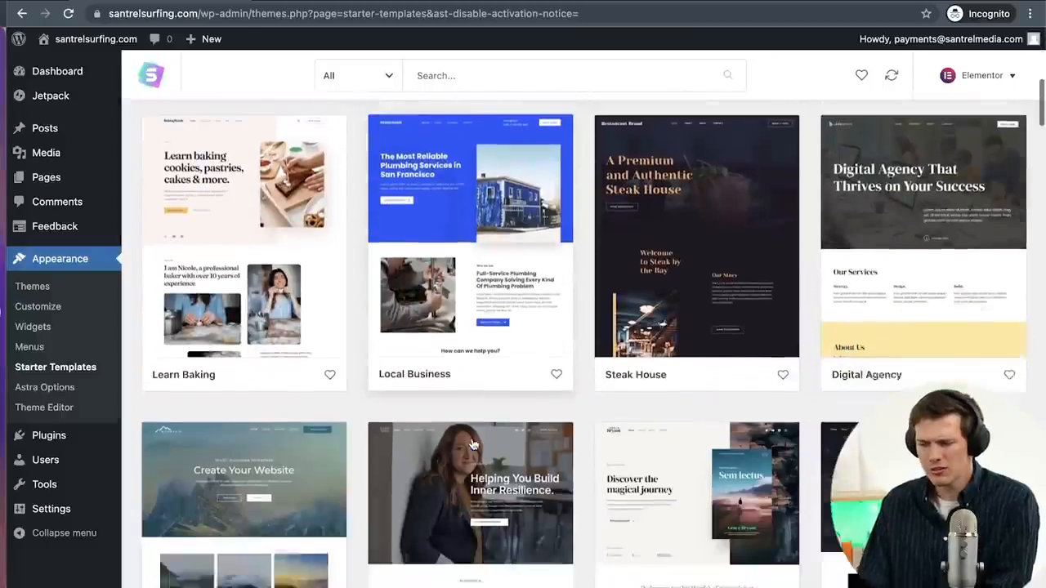
scroll(473, 444, "down", 8)
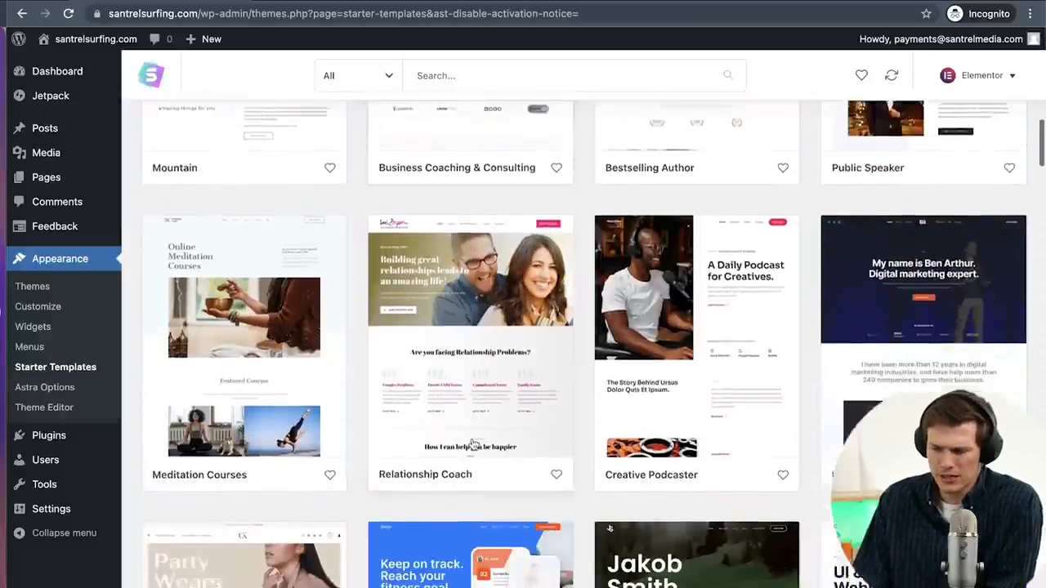
scroll(473, 445, "down", 7)
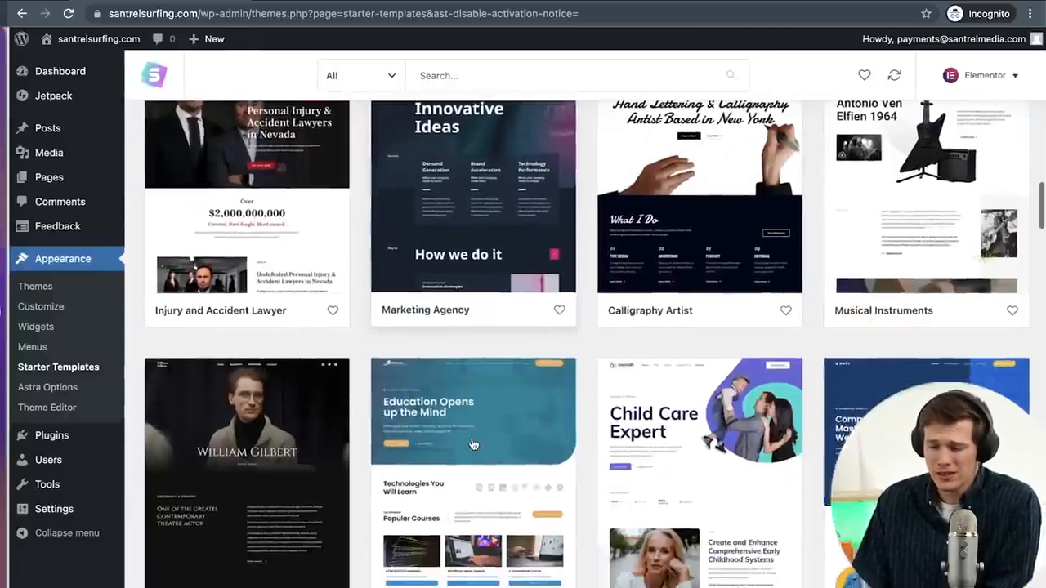
scroll(473, 444, "down", 3)
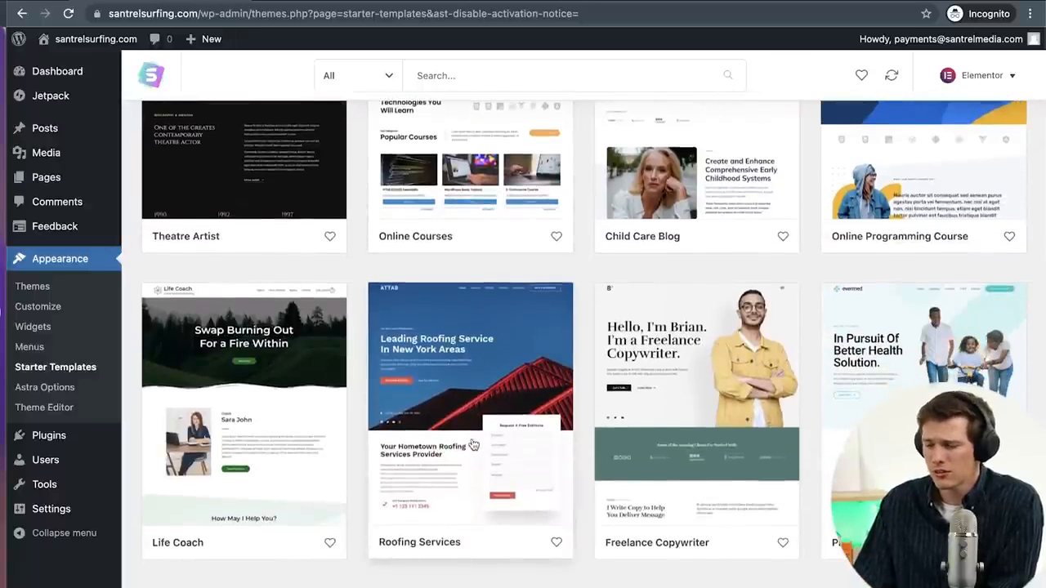
scroll(473, 445, "down", 10)
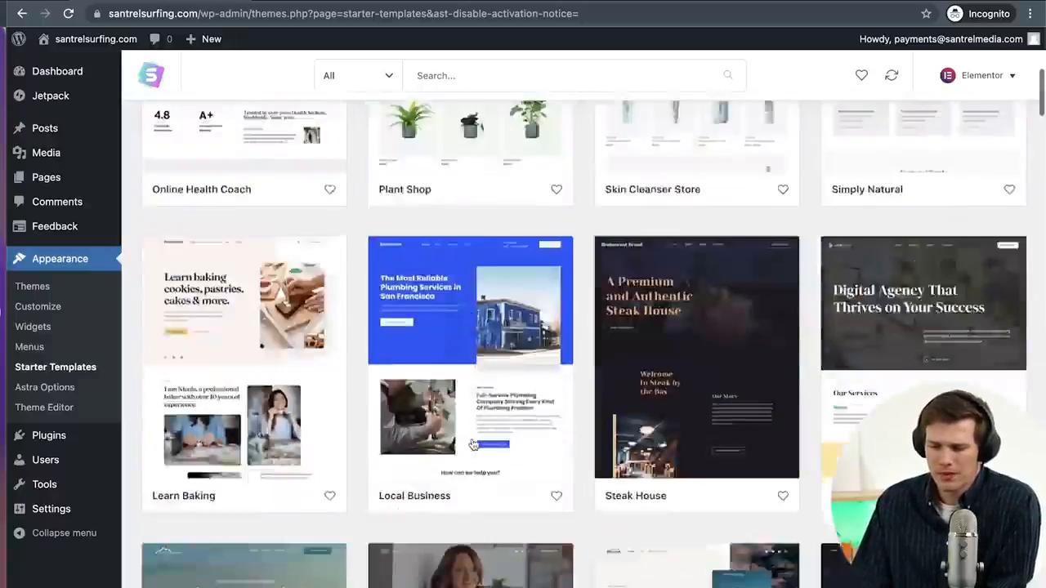
Step: Open the Outdoor Adventure template and look over its live demo and its About and Home page previews
left_click(268, 223)
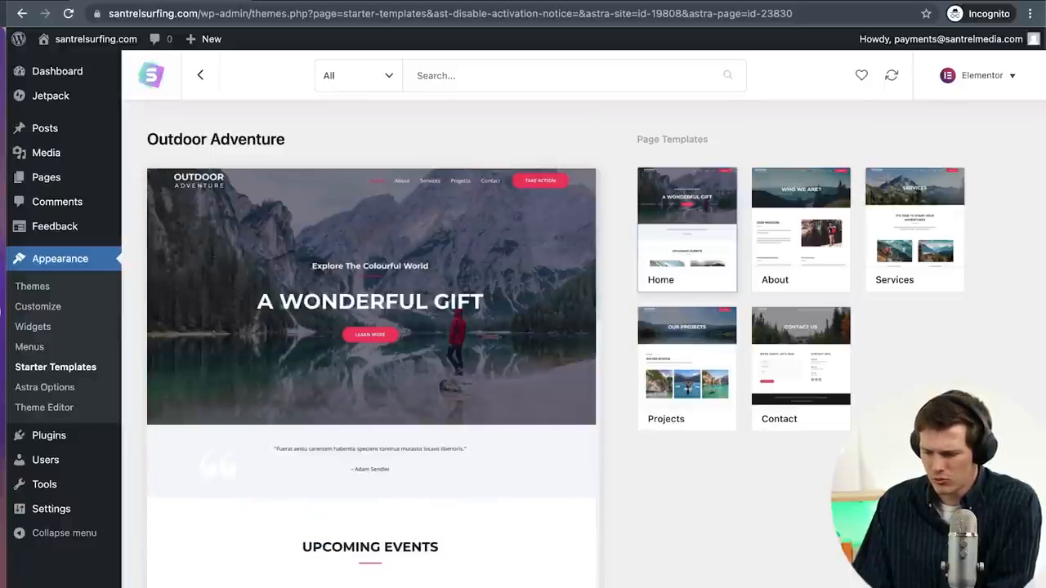
left_click(237, 585)
scroll(459, 334, "down", 3)
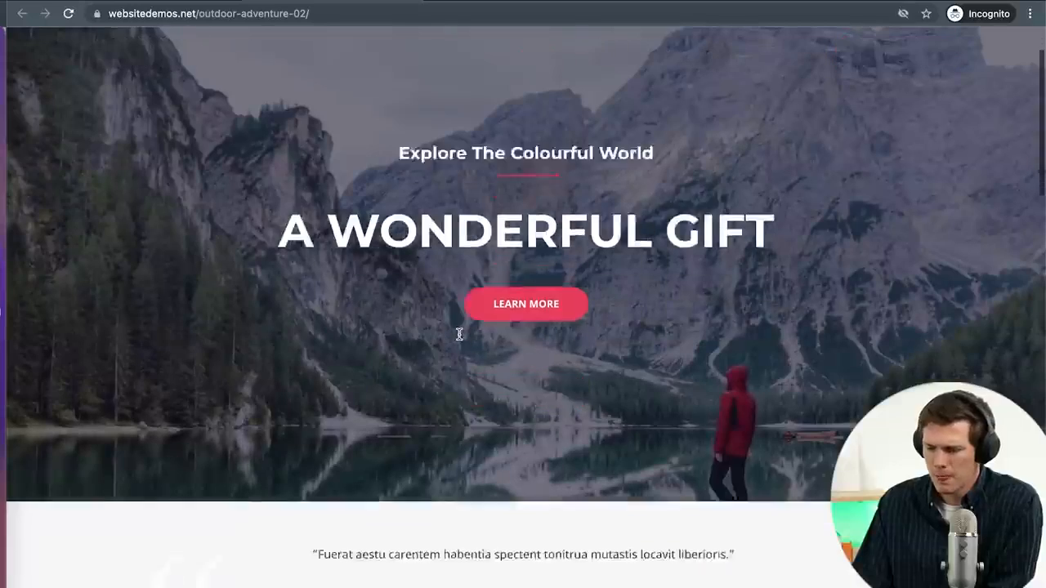
scroll(459, 334, "up", 3)
scroll(459, 337, "down", 10)
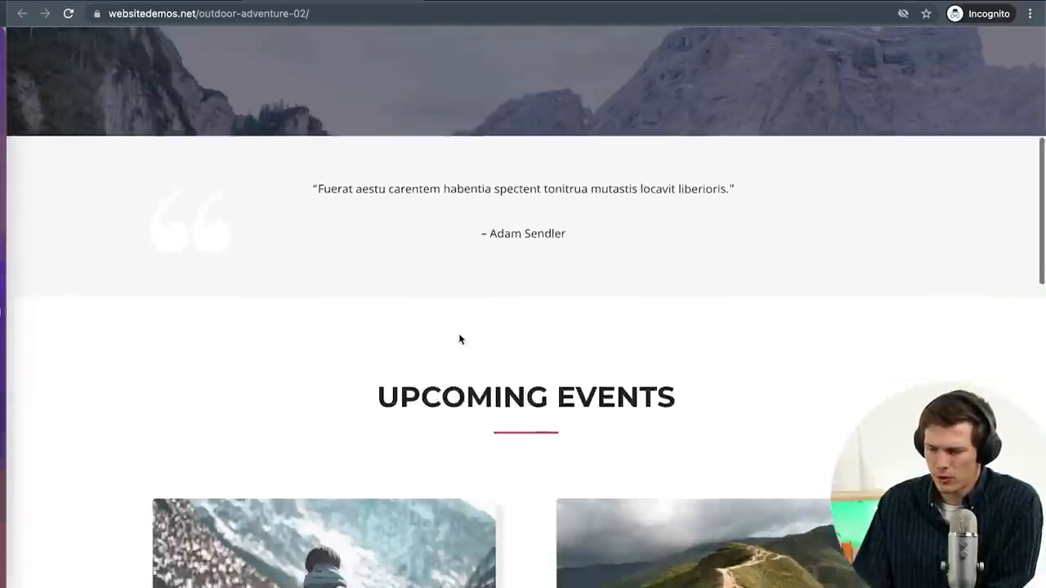
scroll(459, 339, "down", 10)
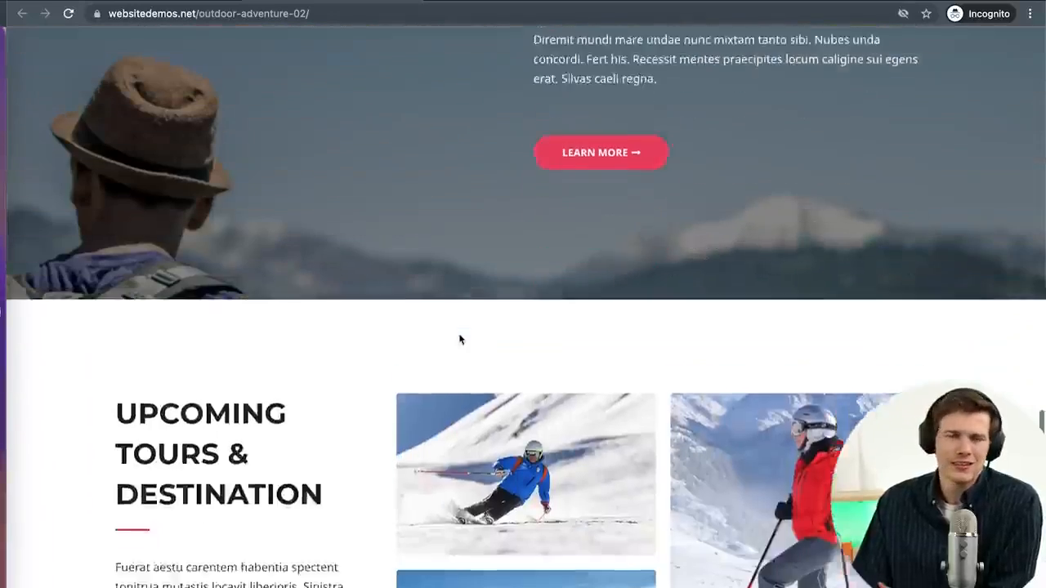
scroll(360, 295, "up", 20)
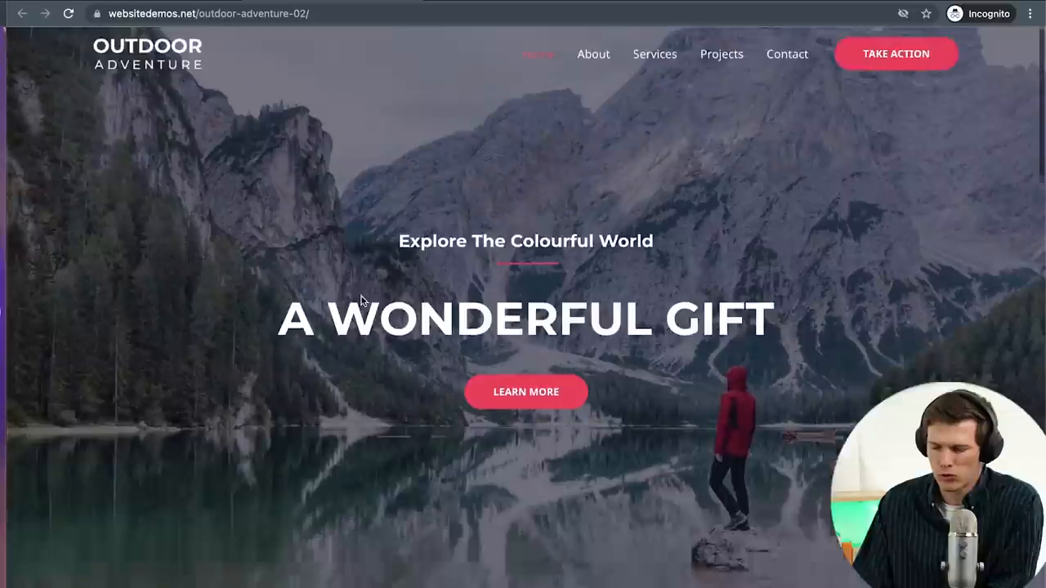
left_click(147, 0)
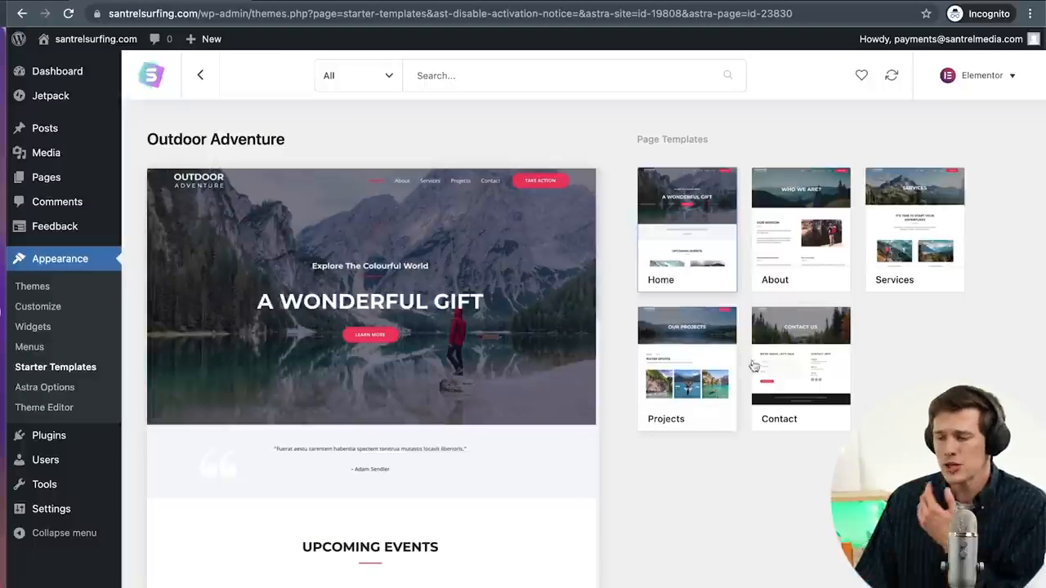
left_click(800, 269)
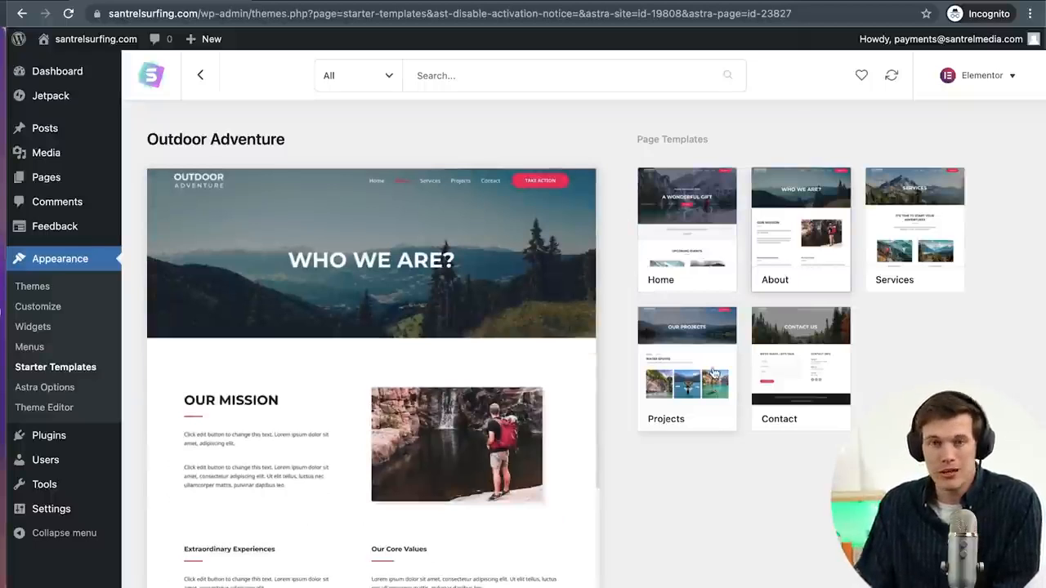
left_click(685, 278)
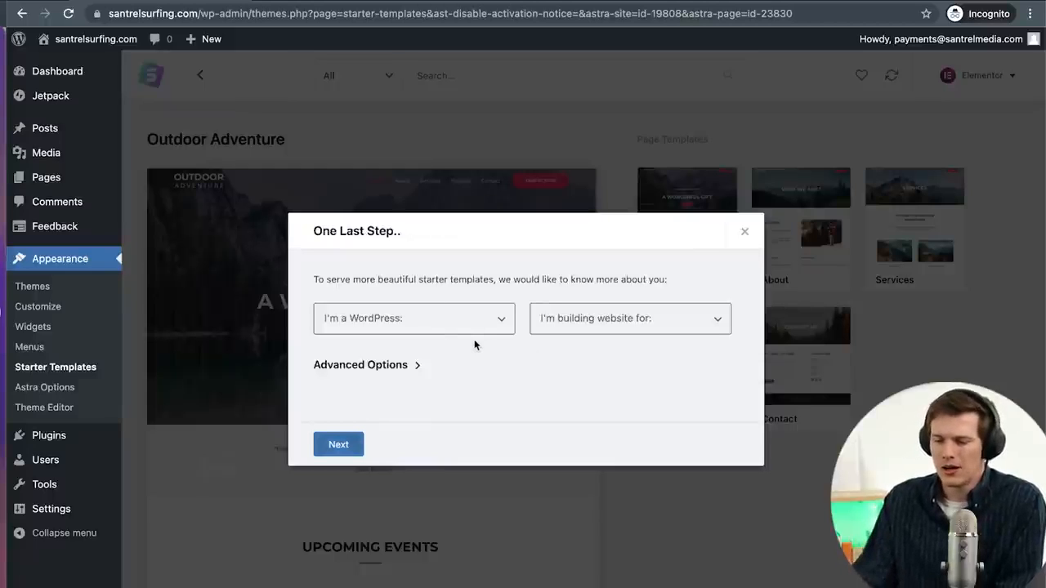
Step: Import the Outdoor Adventure template, answering Beginner for WordPress experience and Myself/My company for whom the website is built
left_click(344, 442)
left_click(368, 323)
left_click(366, 335)
left_click(587, 327)
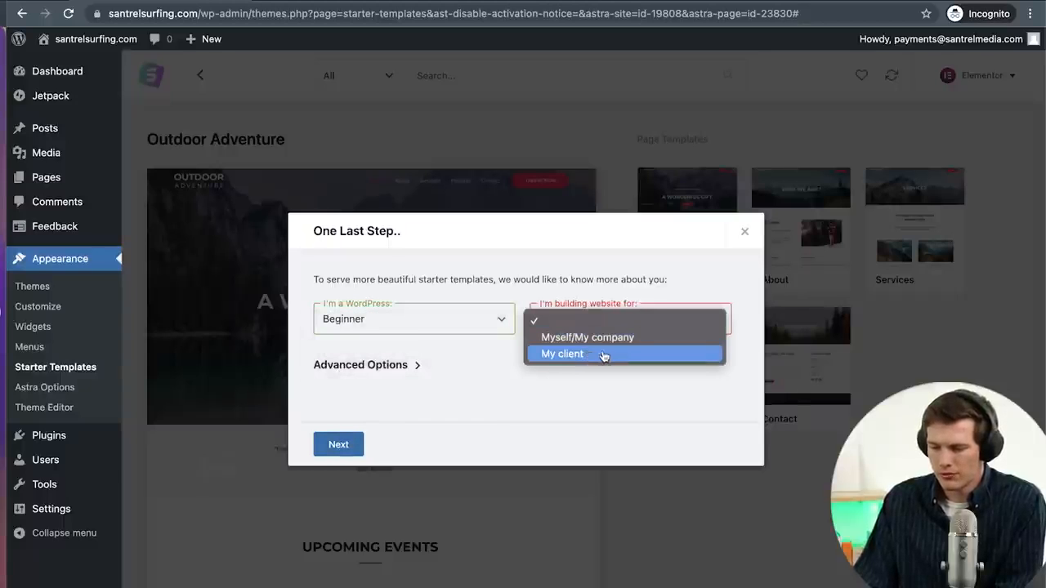
left_click(608, 336)
left_click(353, 442)
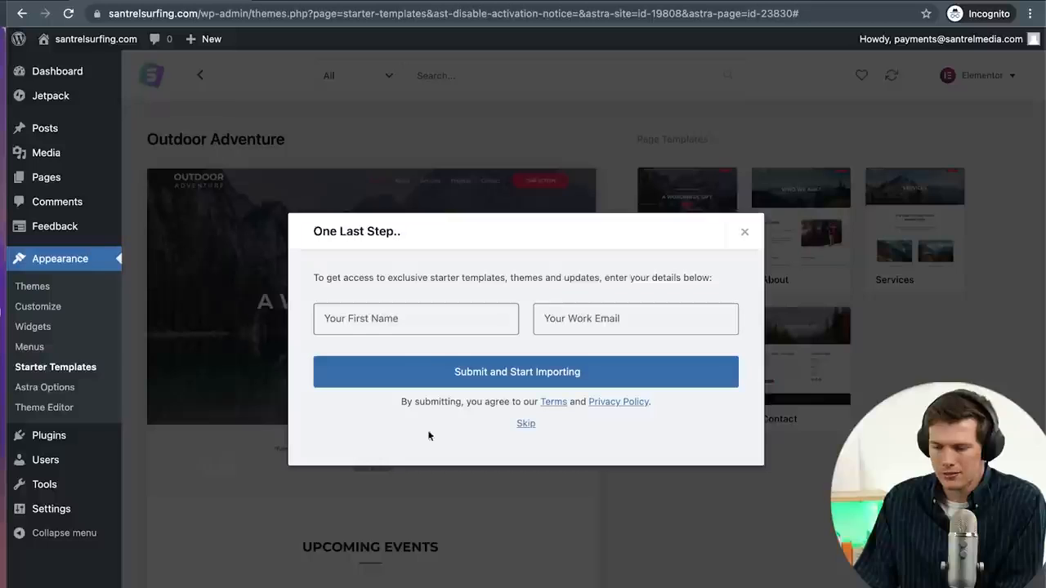
left_click(392, 371)
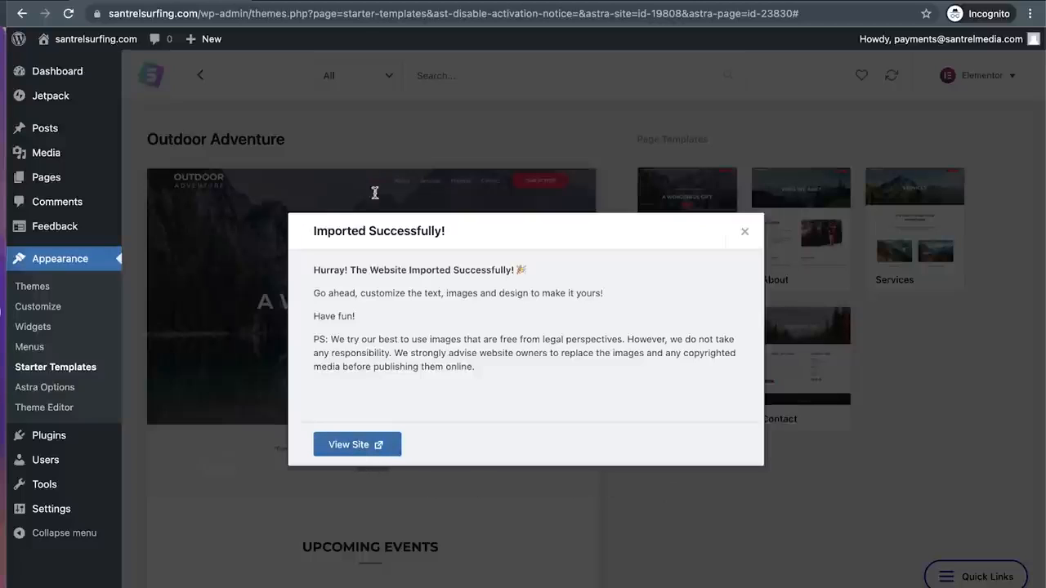
Step: View the imported site's home page and look through its About, Services and Projects pages
left_click(341, 1)
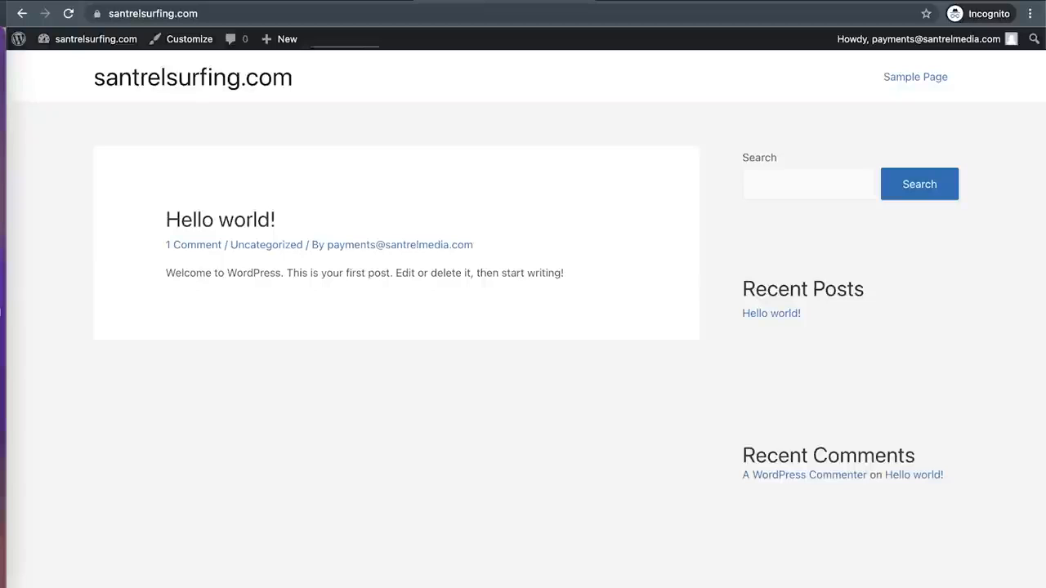
left_click(243, 2)
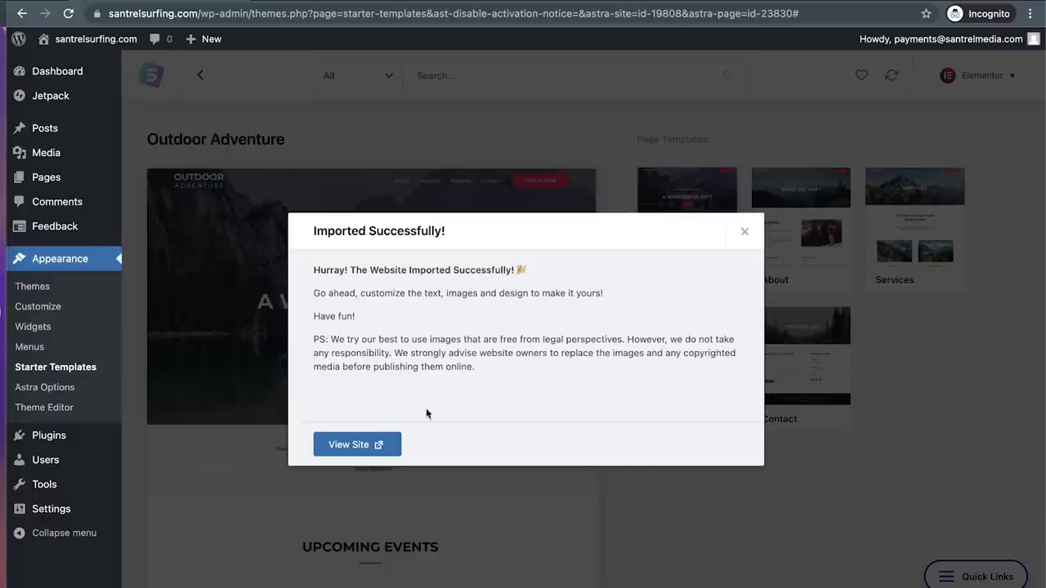
left_click(343, 444)
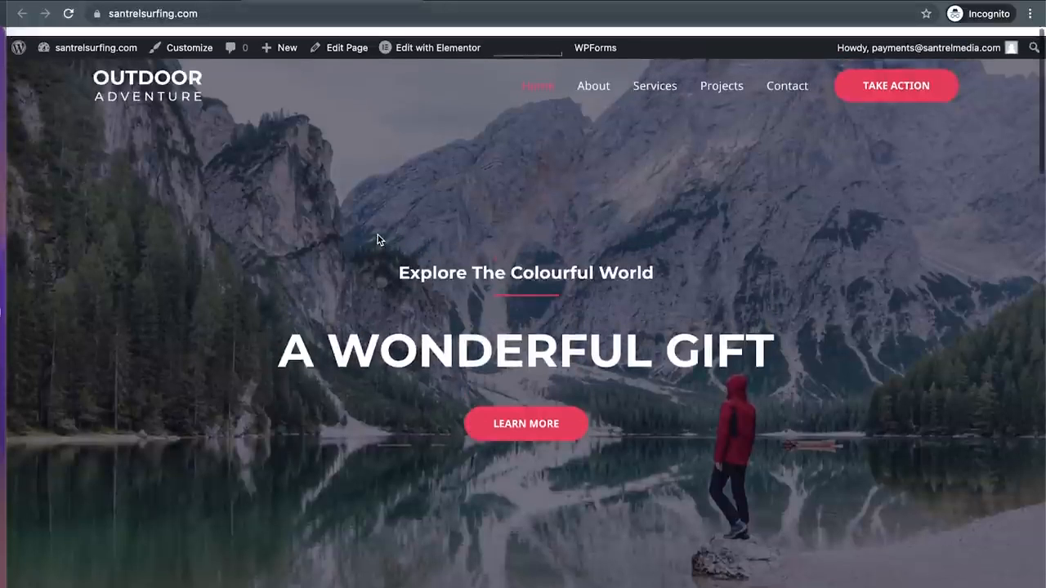
left_click(601, 85)
left_click(667, 79)
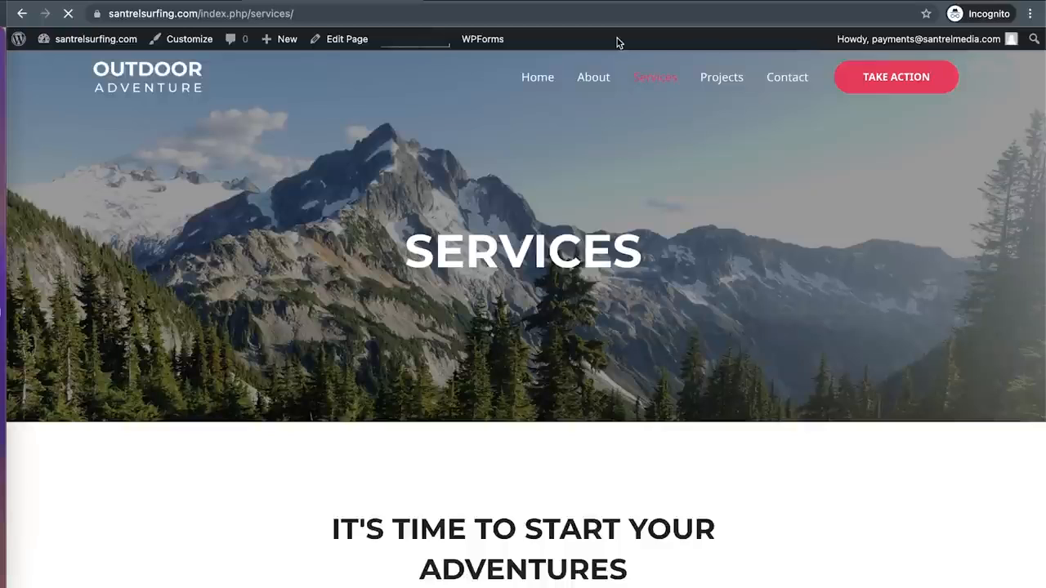
scroll(596, 262, "down", 2)
scroll(596, 262, "up", 1)
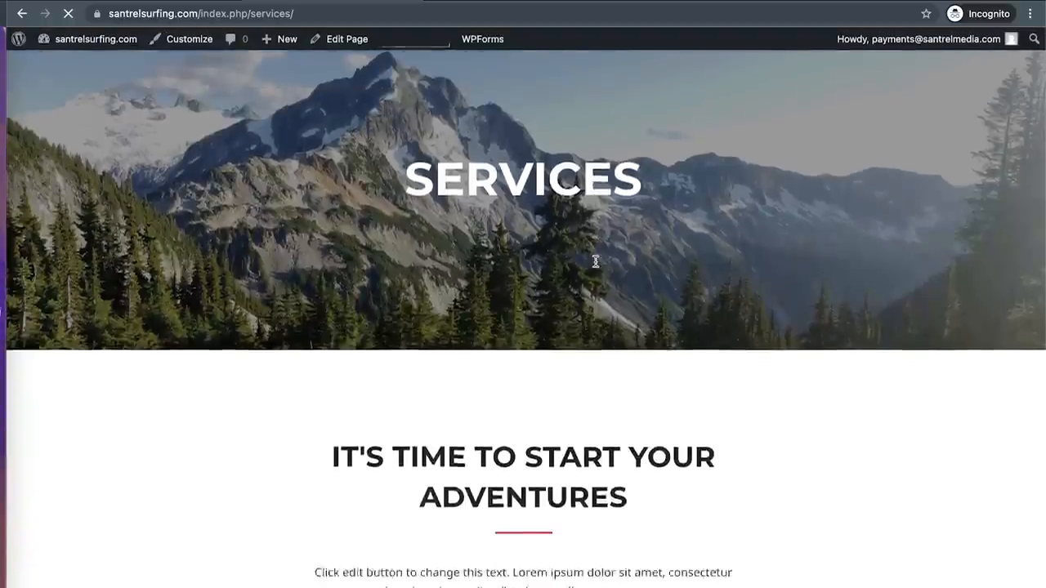
scroll(595, 262, "down", 5)
scroll(596, 262, "up", 7)
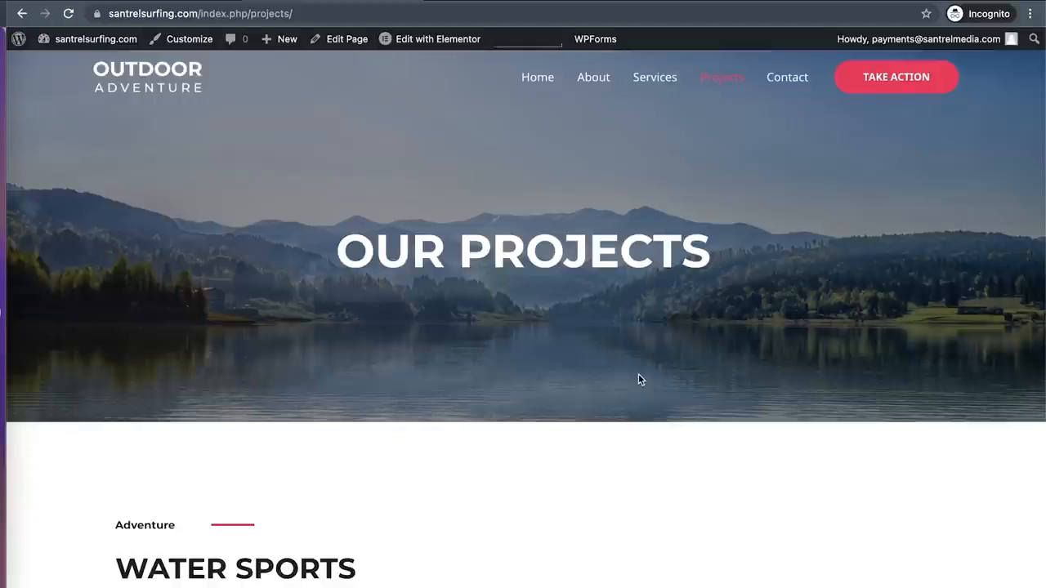
Step: Close the import dialog for the Outdoor Adventure template and open the Dashboard home page
left_click(172, 1)
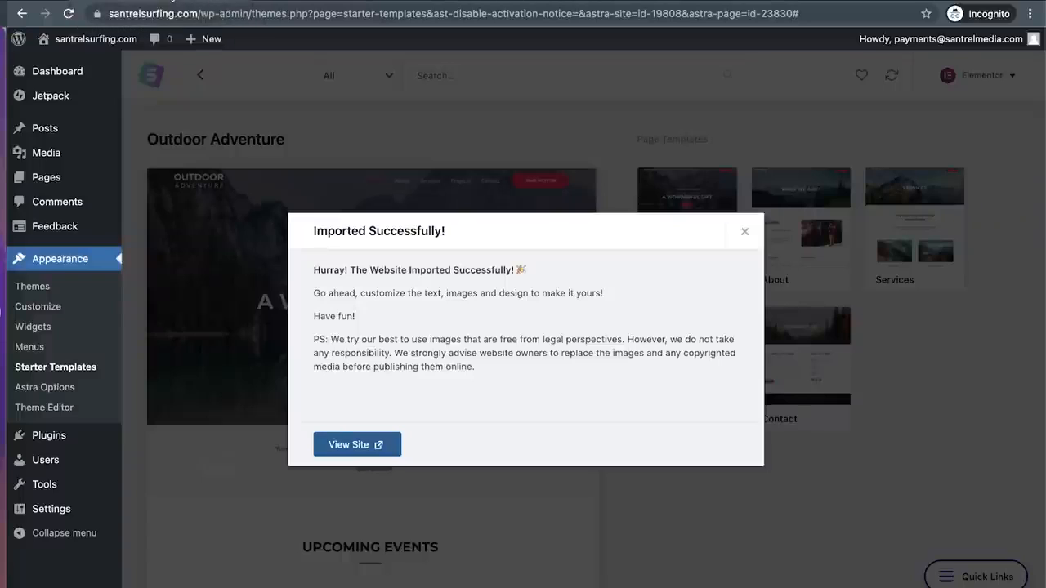
left_click(745, 233)
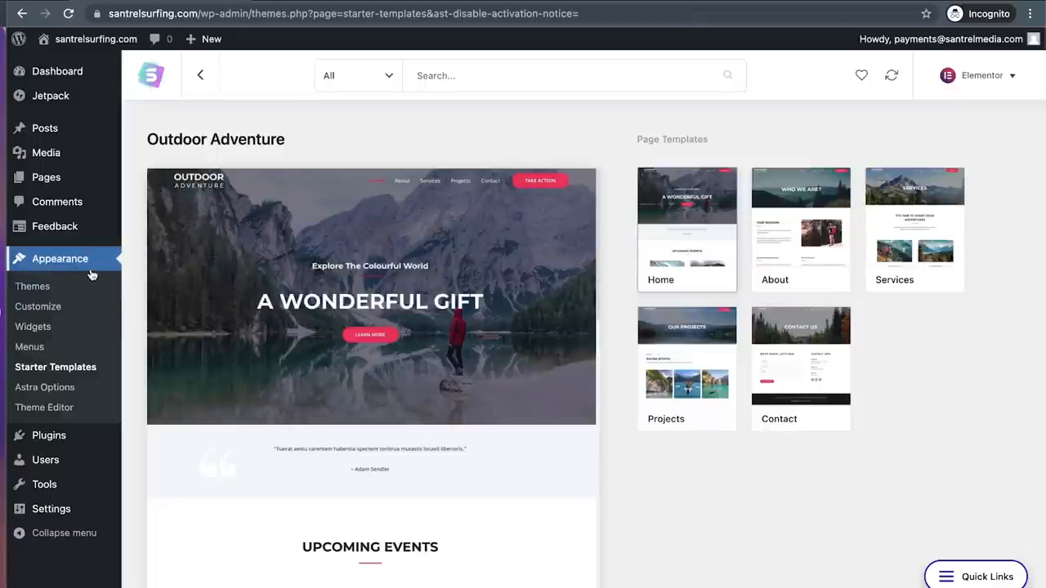
left_click(75, 73)
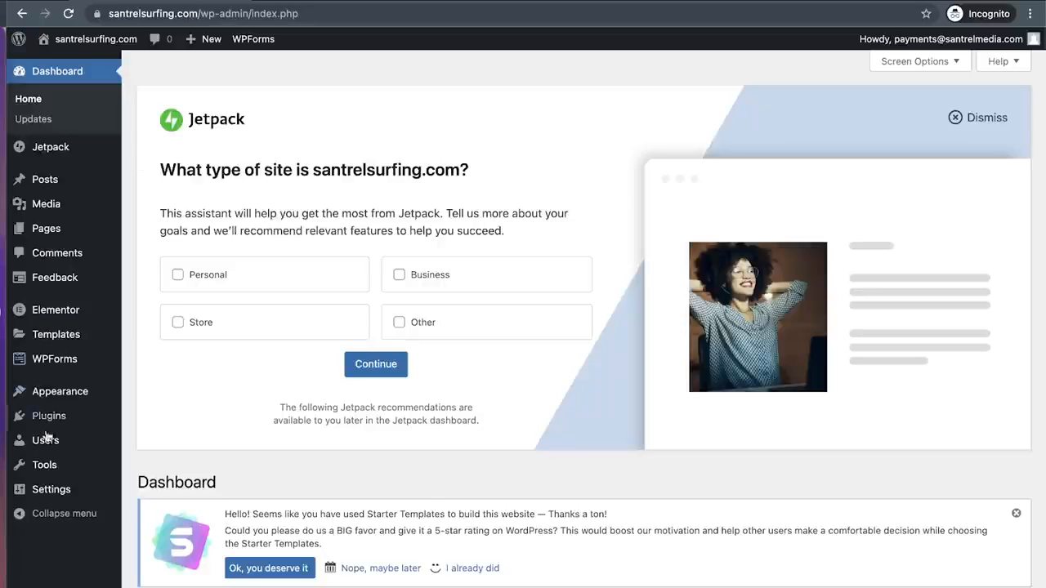
Step: Open the general settings and set the site title to Santrel Surfing
mouse_move(61, 488)
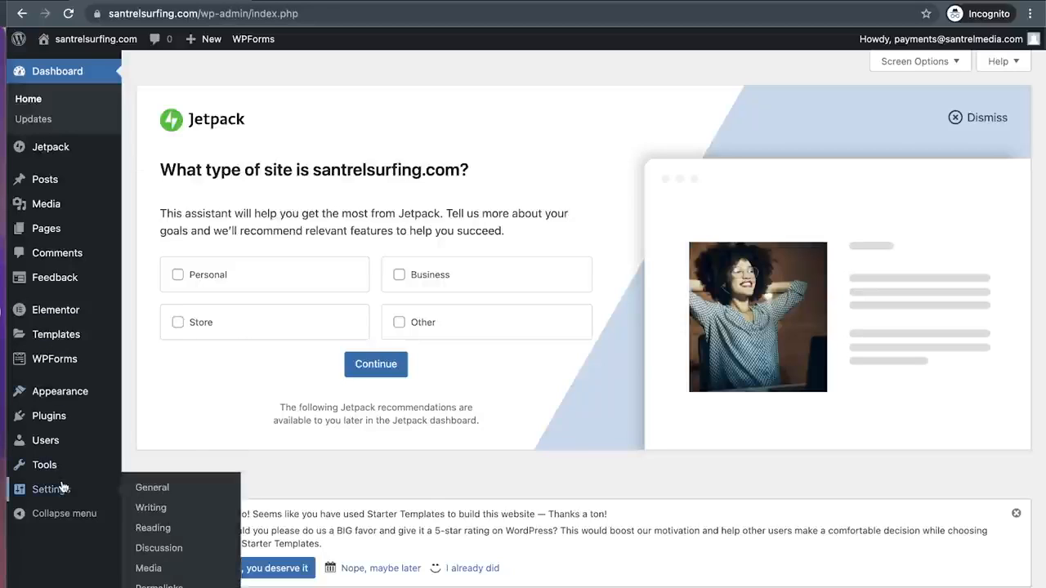
left_click(61, 488)
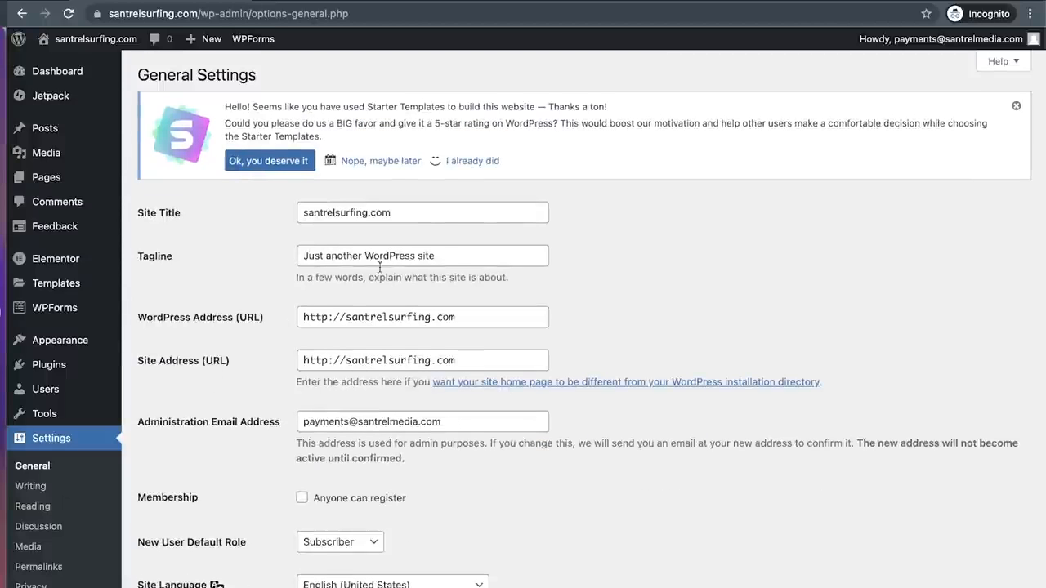
mouse_move(78, 44)
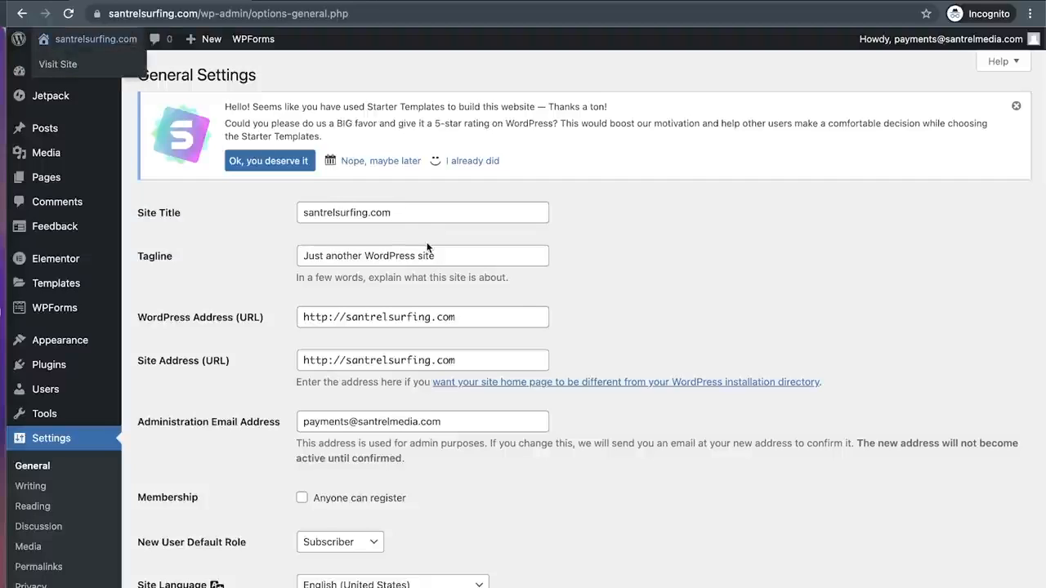
left_click(404, 215)
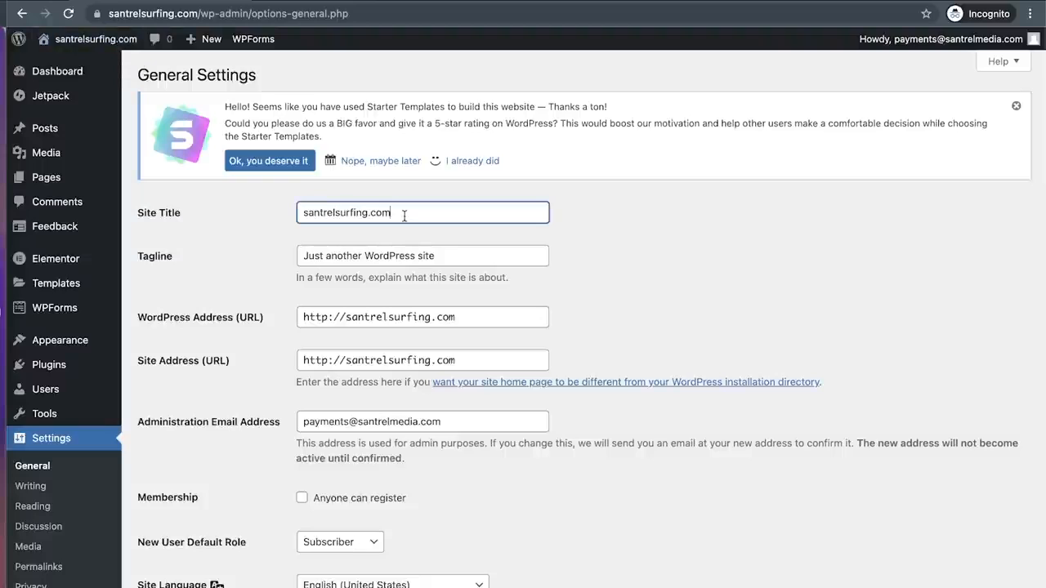
triple_click(404, 215)
type("Santrel sur")
key("BackSpace")
key("BackSpace")
key("BackSpace")
type("Surfing")
Step: Set the site tagline to "A Surfing Blog"
left_click(441, 258)
triple_click(442, 260)
type("A ")
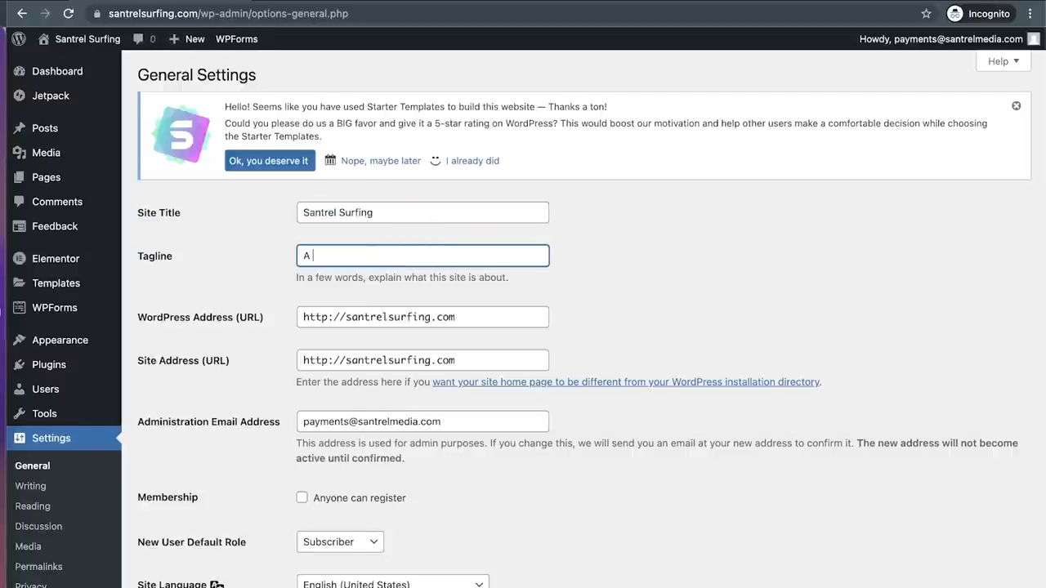
type("Surfing Blog")
left_click(327, 322)
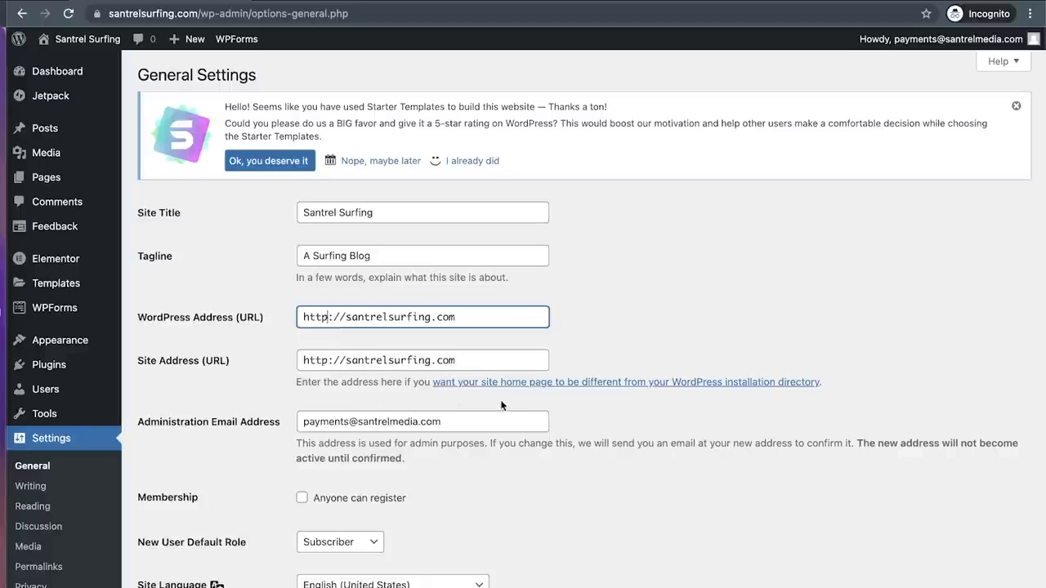
type("s")
left_click(328, 360)
type("s")
scroll(588, 503, "down", 5)
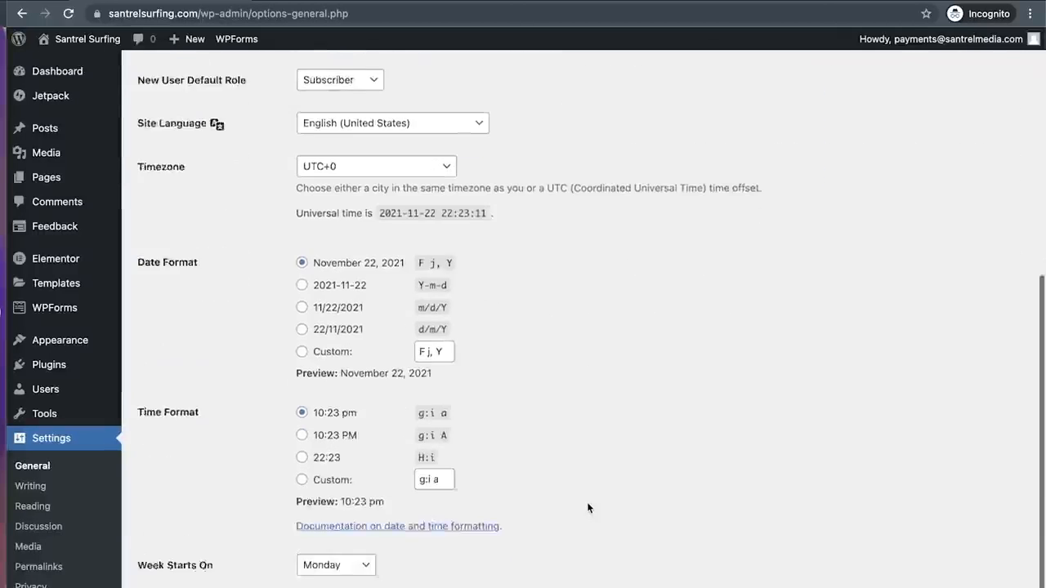
scroll(587, 508, "up", 1)
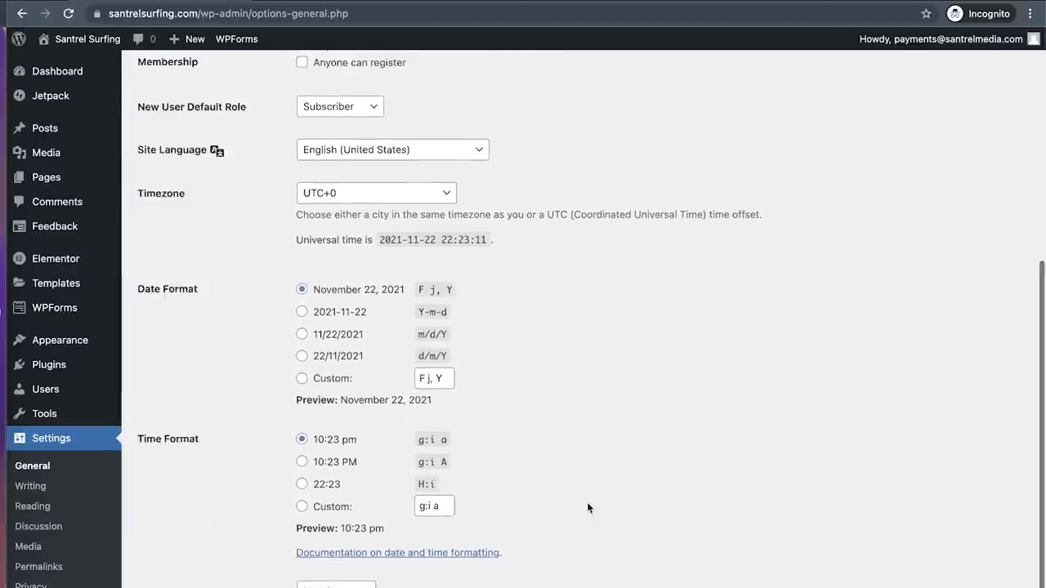
scroll(587, 508, "down", 3)
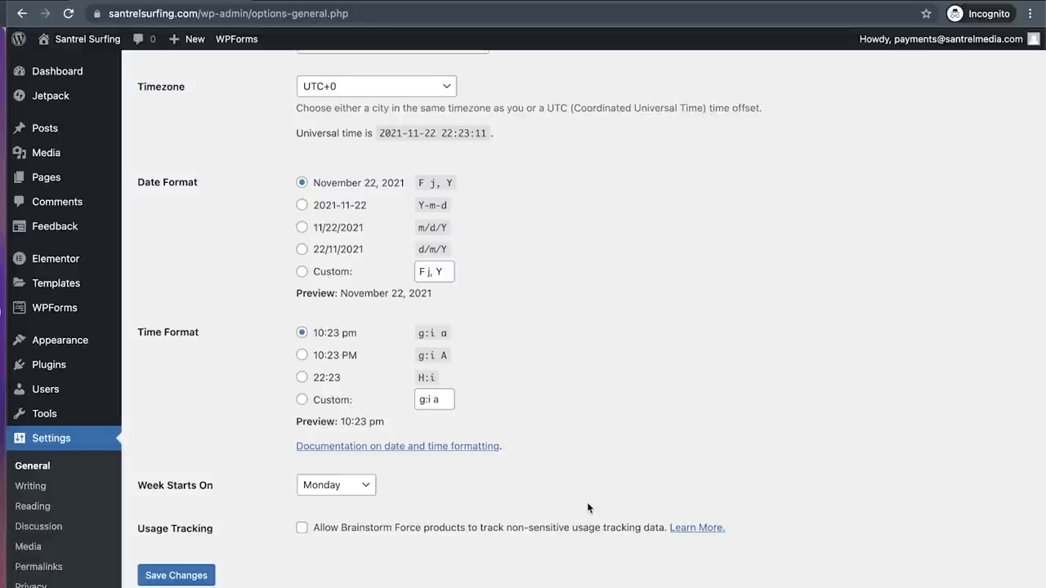
left_click(181, 579)
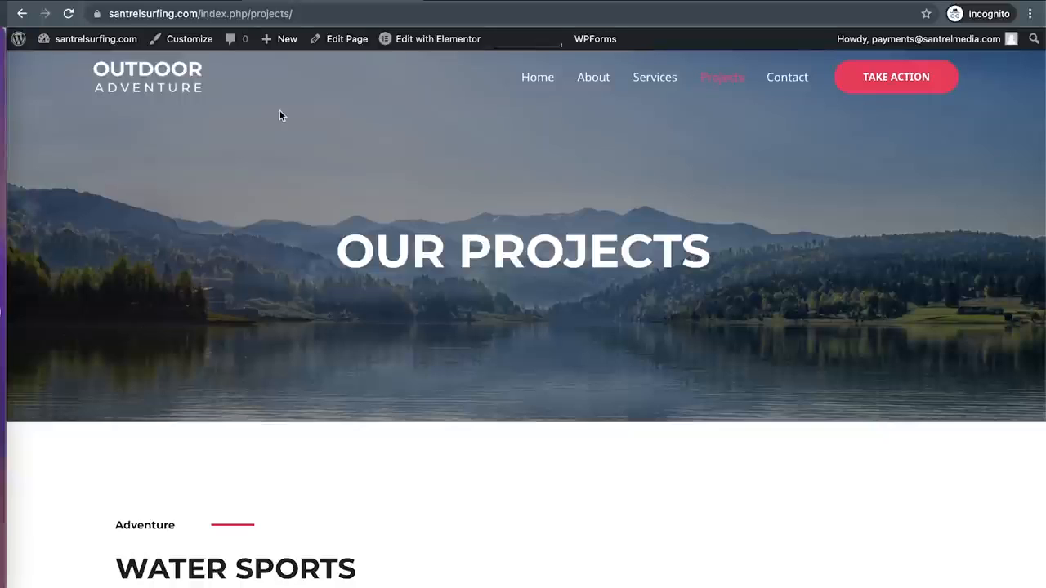
Step: Return to the saved general settings and look through them and the Writing settings
left_click(146, 1)
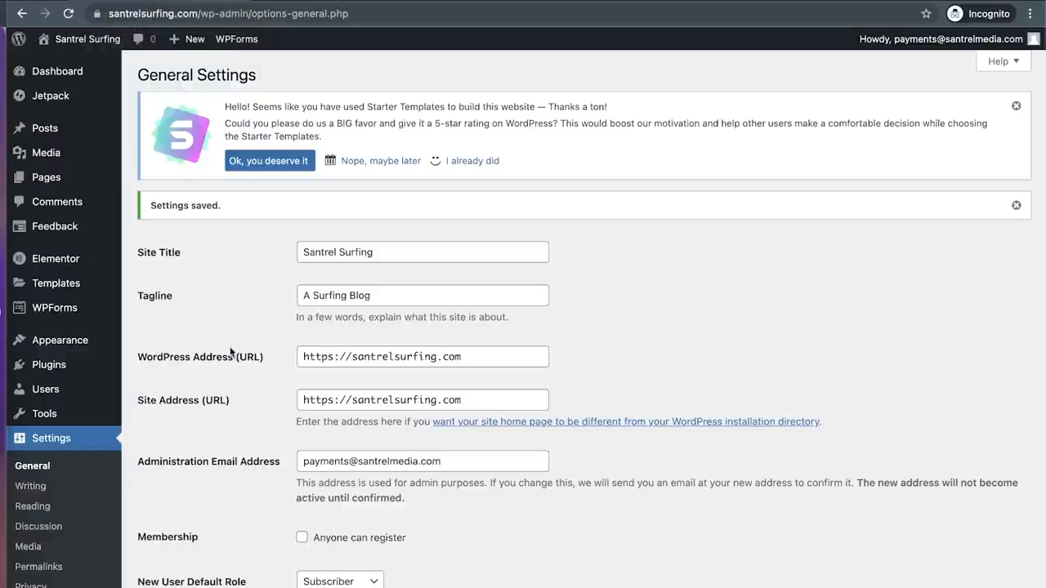
scroll(229, 425, "down", 3)
scroll(229, 424, "down", 3)
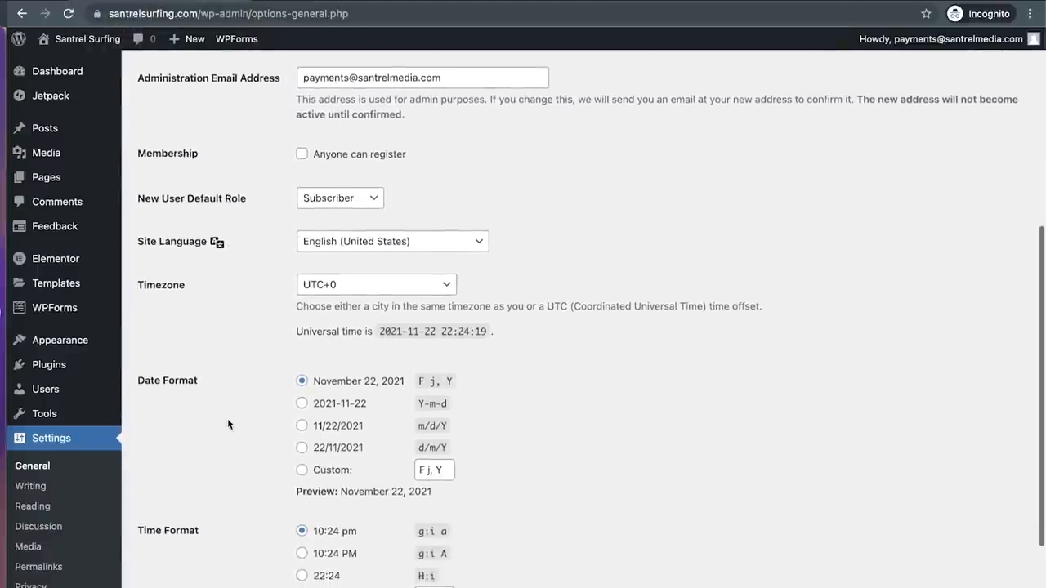
scroll(227, 421, "down", 2)
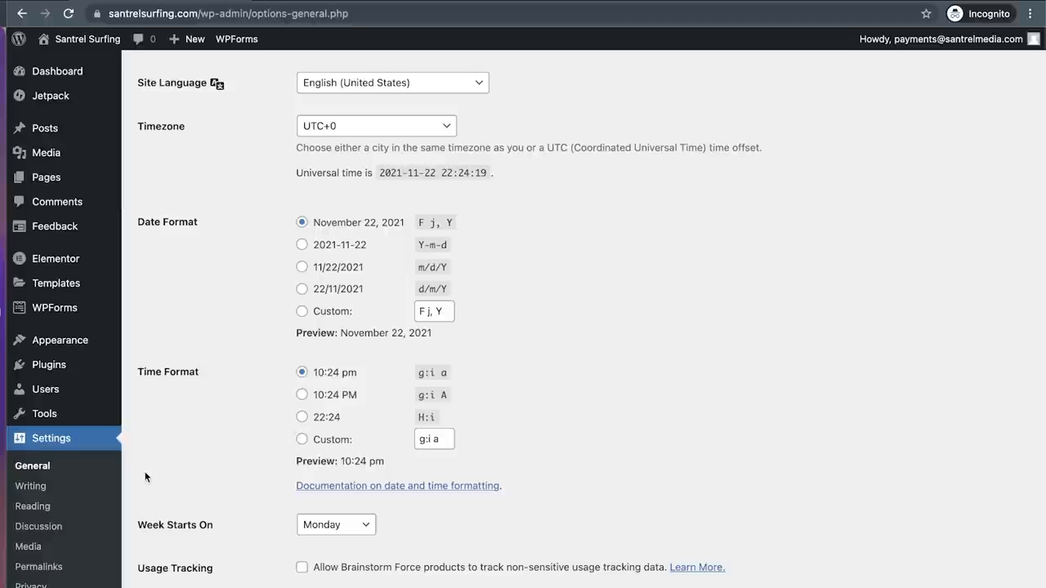
left_click(39, 487)
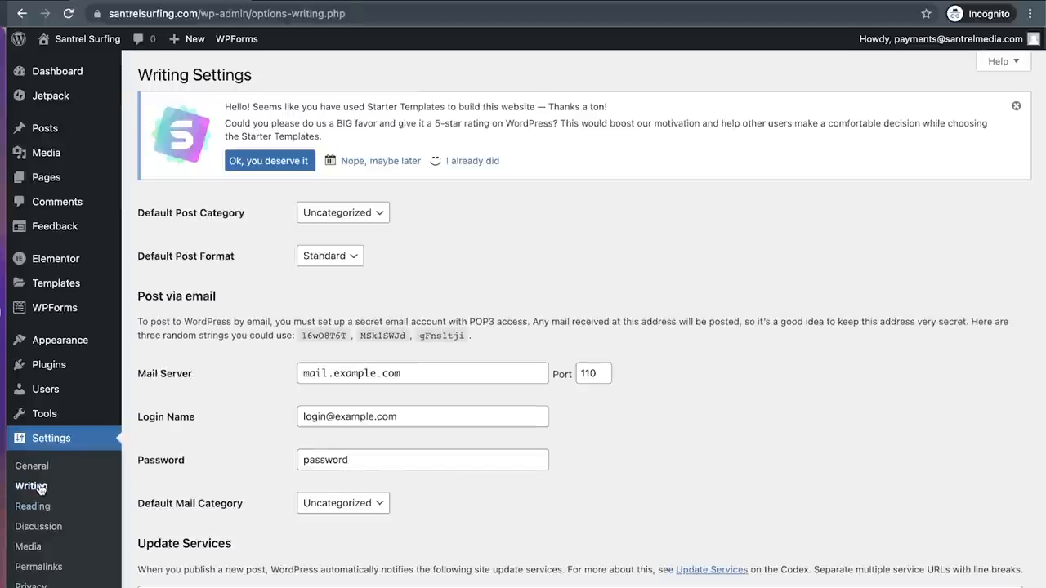
scroll(224, 533, "down", 1)
scroll(225, 534, "up", 2)
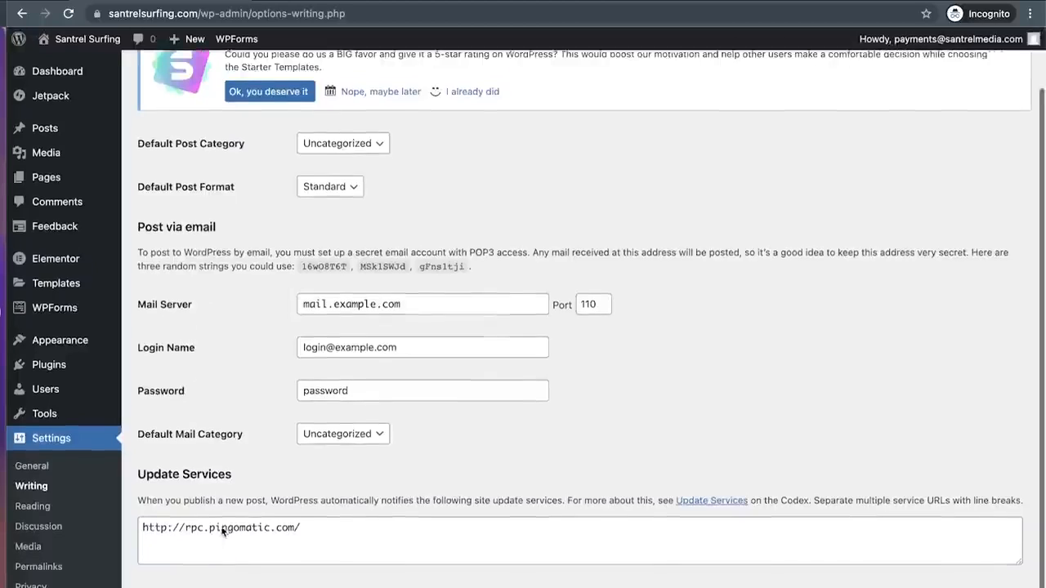
Step: Set the site's permalink structure to Post name
left_click(36, 548)
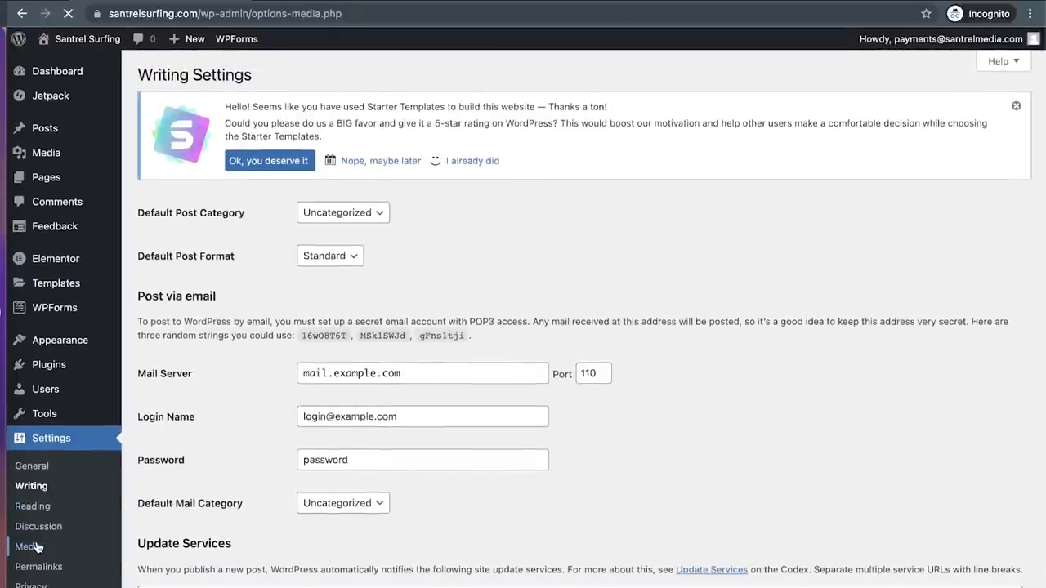
left_click(35, 565)
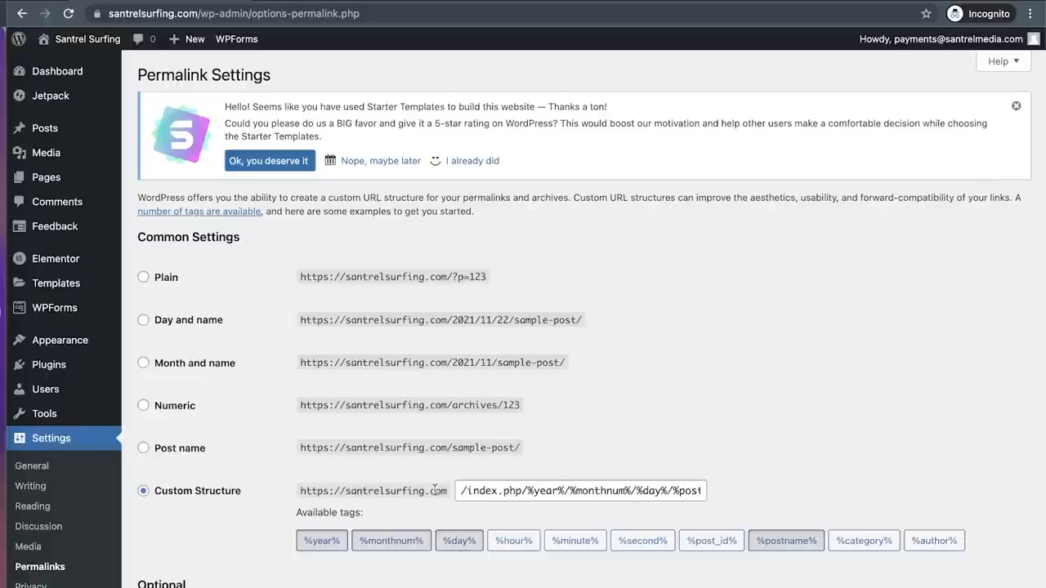
left_click(145, 449)
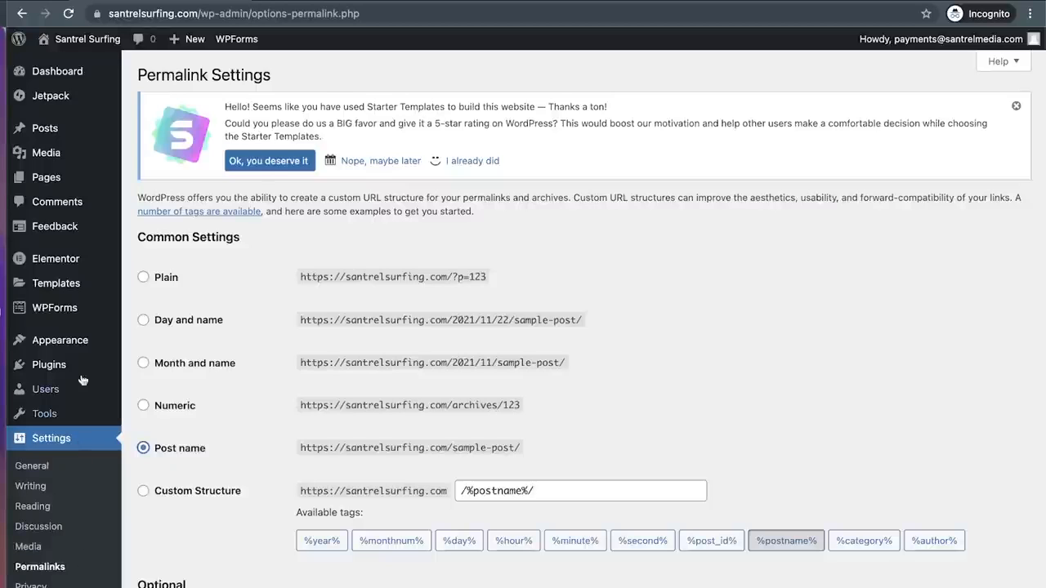
Step: Open the list of pages and move Sample Page and the Privacy Policy draft to the trash
left_click(47, 130)
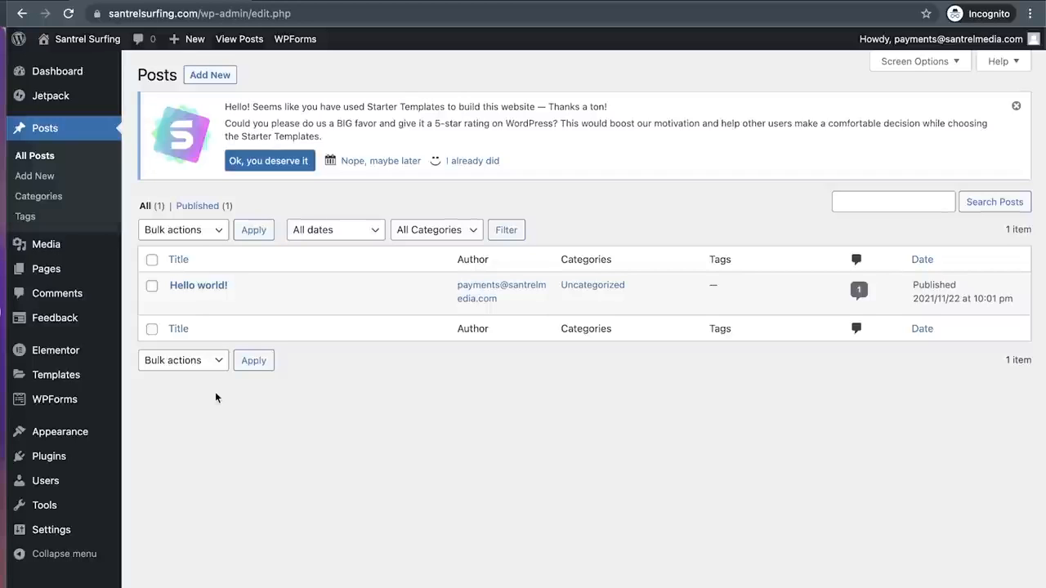
left_click(44, 268)
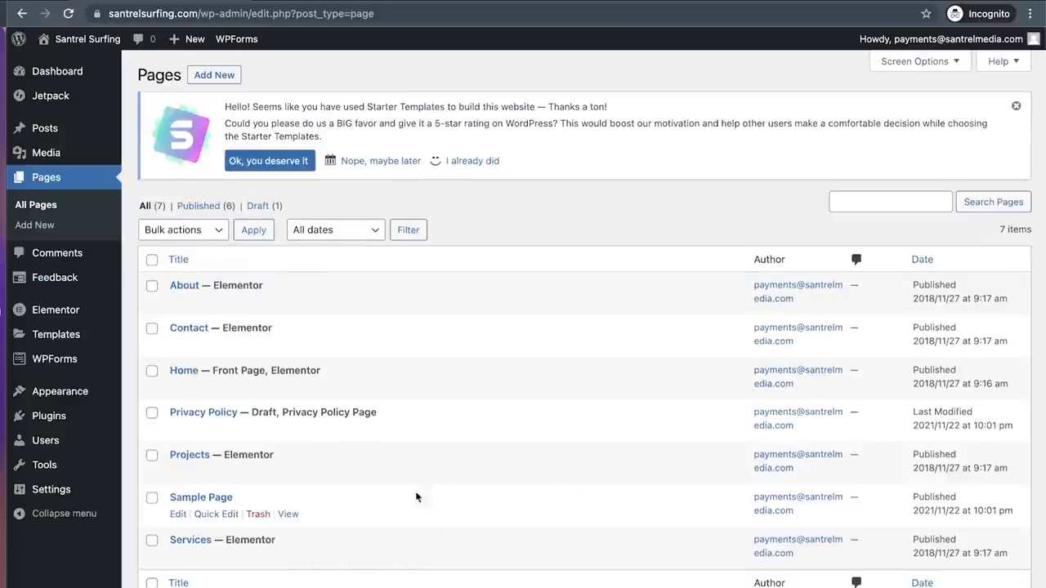
left_click(152, 498)
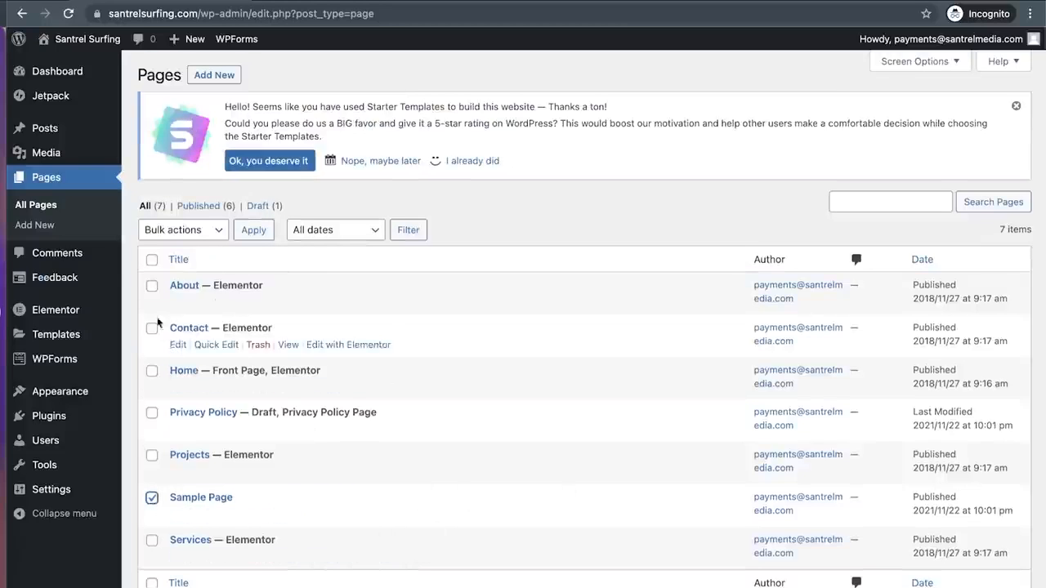
left_click(152, 413)
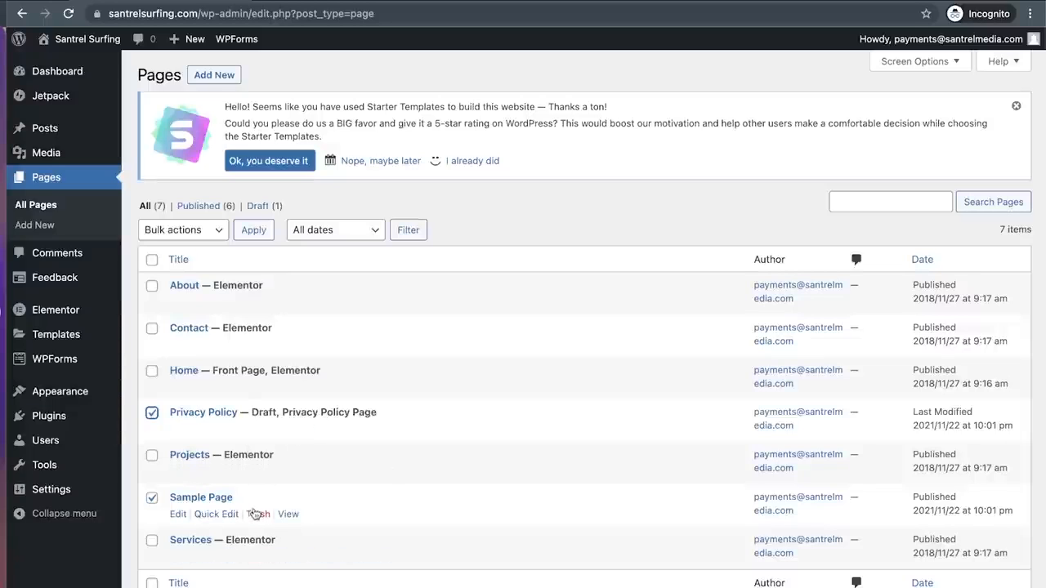
left_click(257, 514)
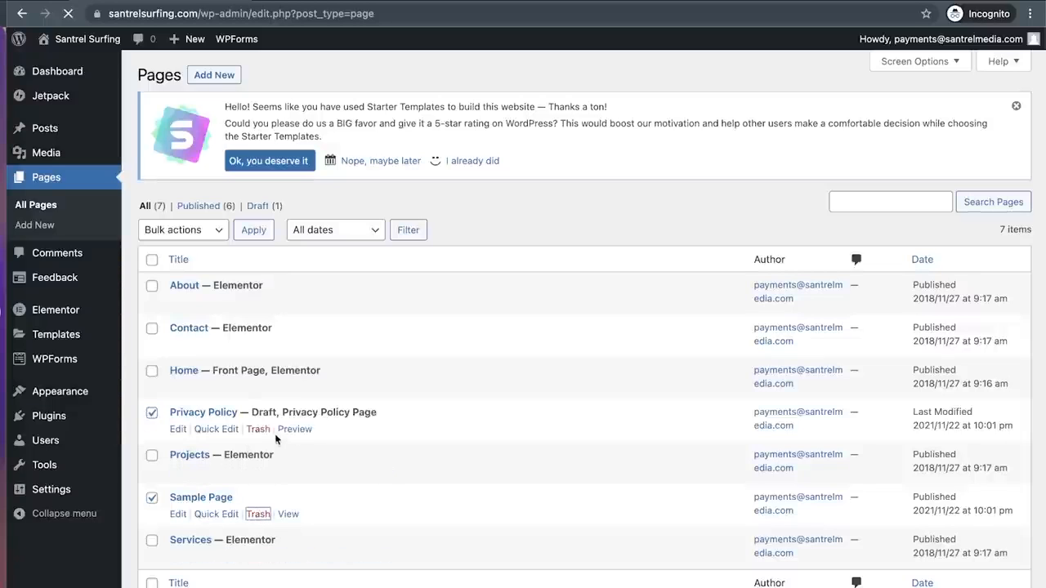
left_click(258, 470)
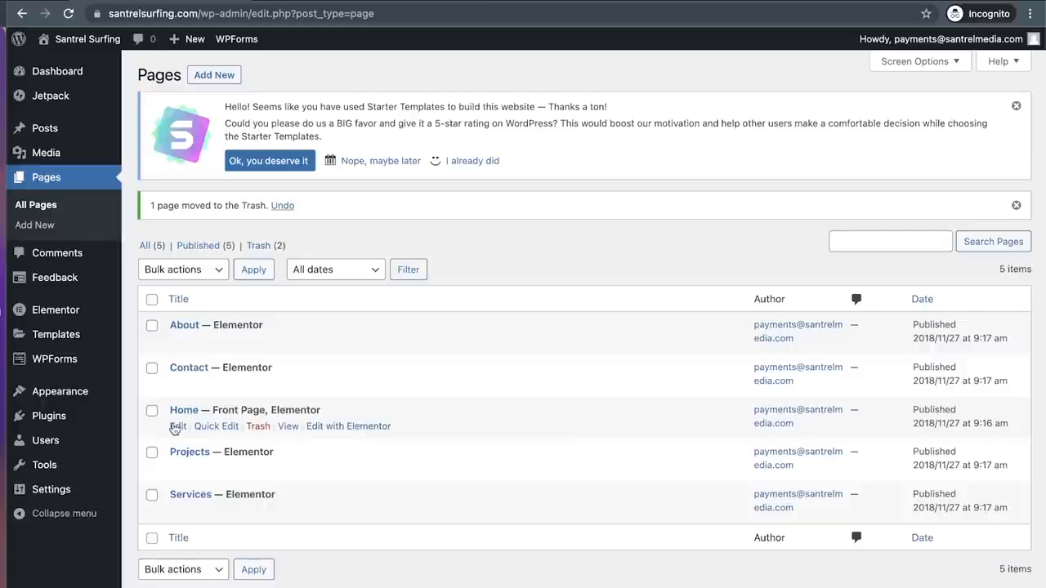
Step: Open the Home page in the block editor and examine its visibility, template, permalink, featured image and discussion settings
left_click(177, 426)
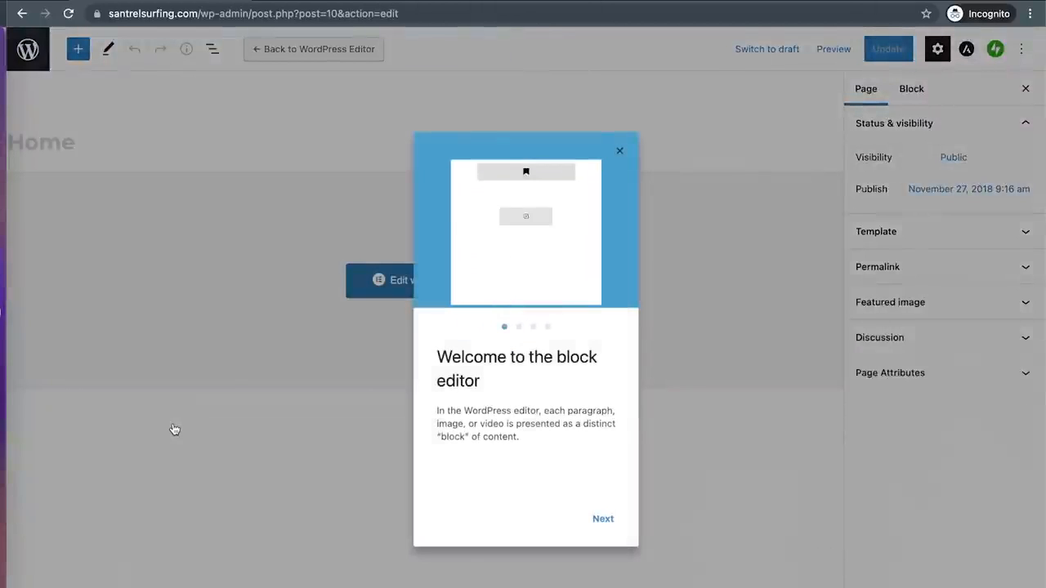
left_click(620, 152)
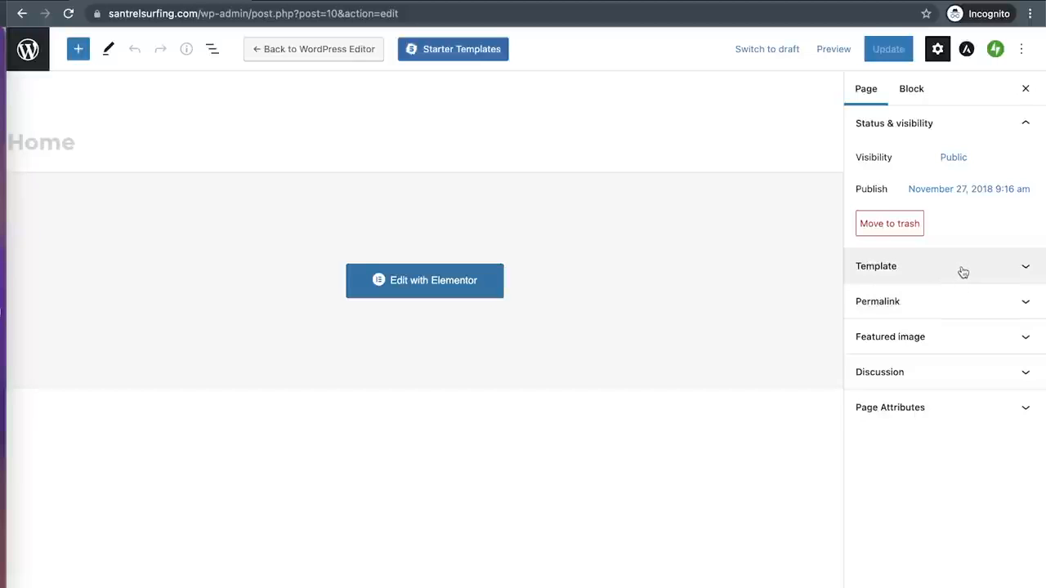
left_click(966, 164)
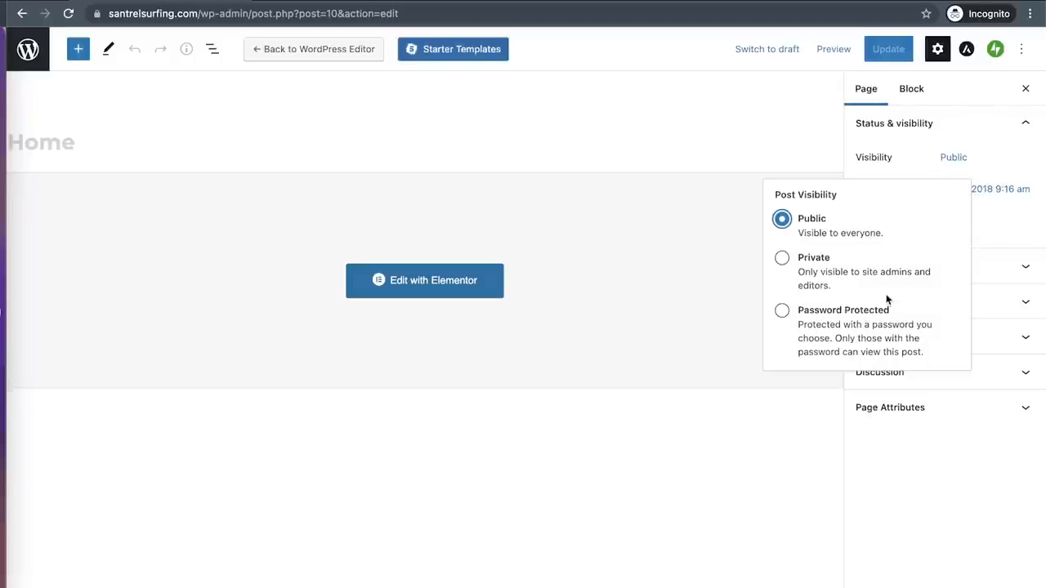
left_click(986, 161)
left_click(904, 276)
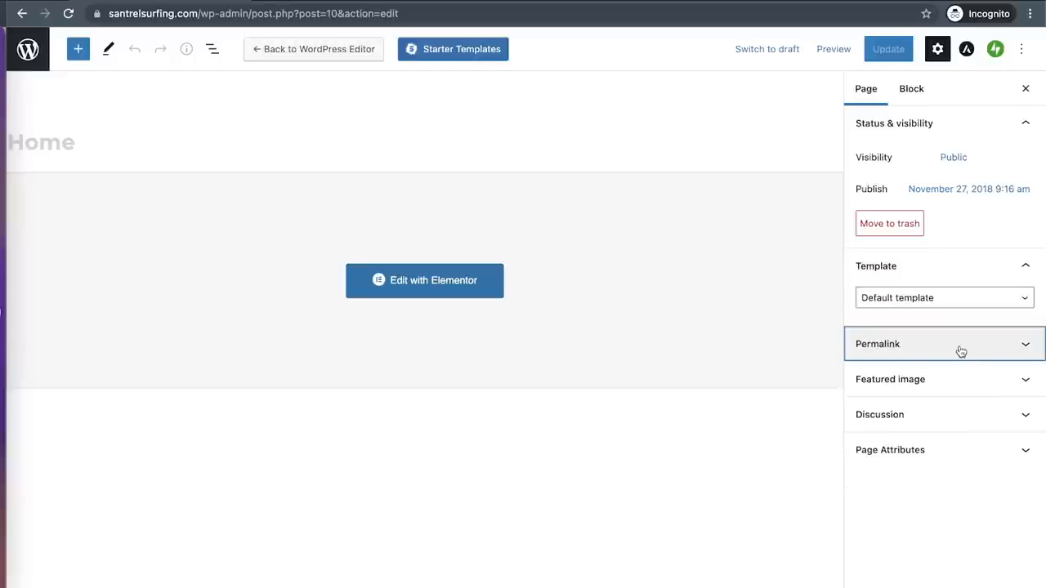
left_click(958, 350)
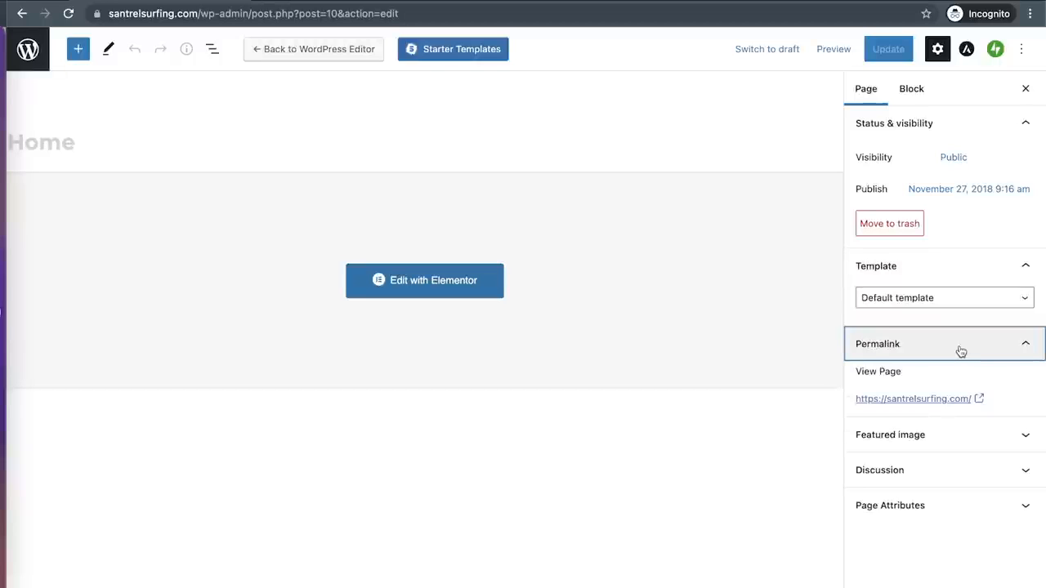
left_click(960, 434)
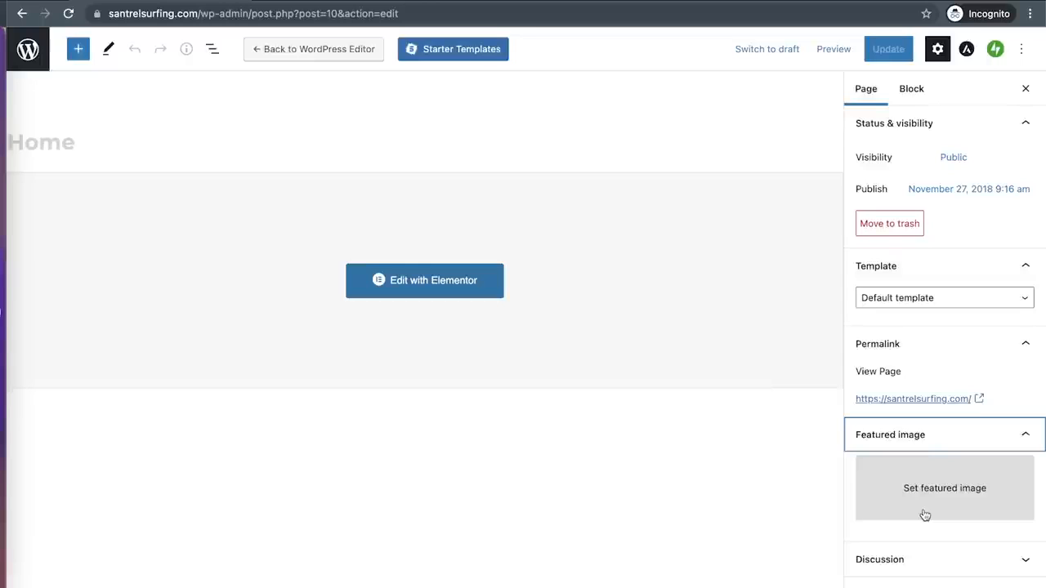
left_click(921, 560)
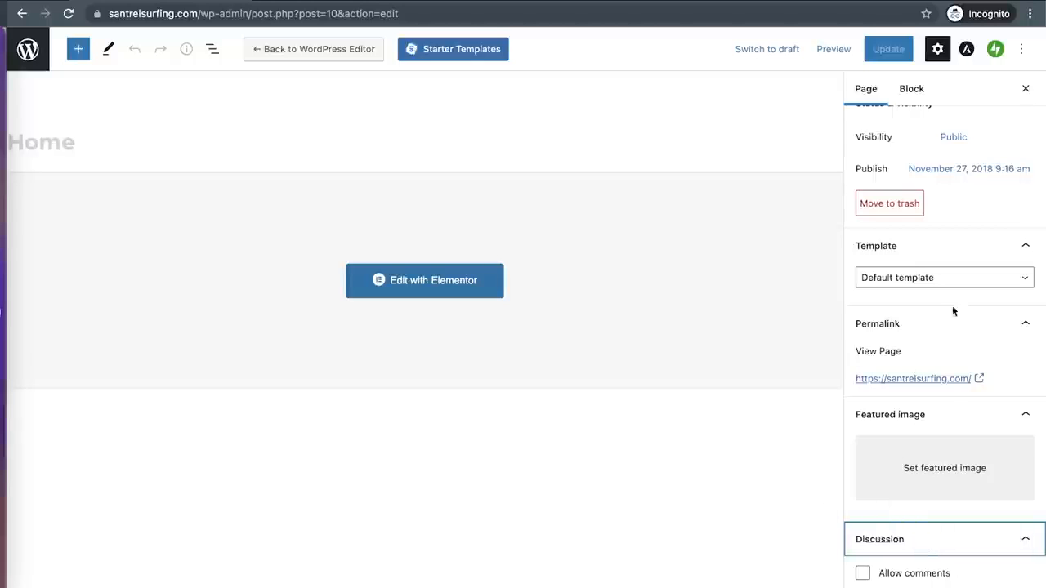
scroll(899, 477, "up", 1)
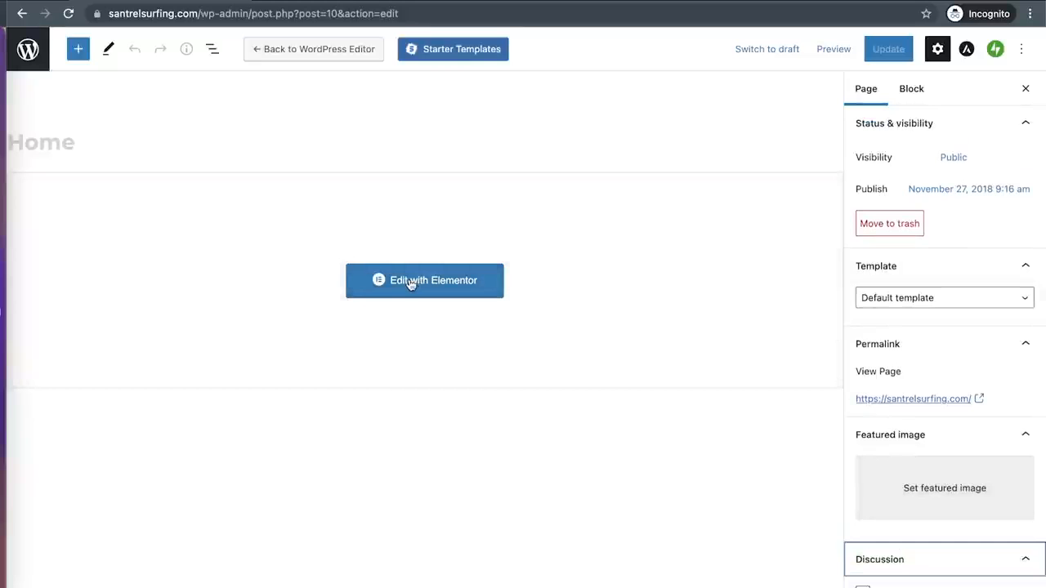
Step: Open the Home page in Elementor and add a Heading widget between the "A Wonderful Gift" title and the Learn More button
left_click(22, 16)
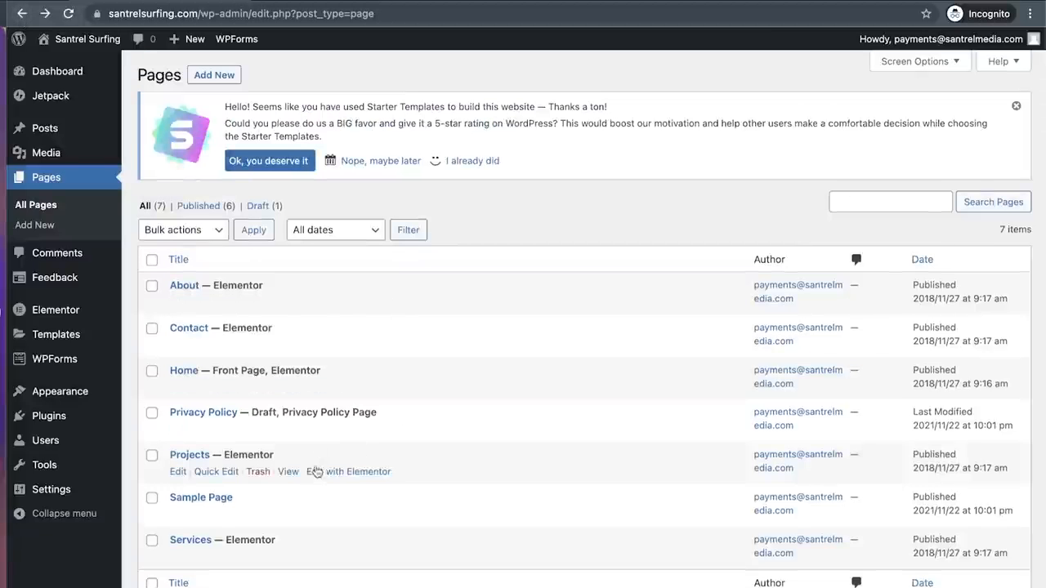
left_click(347, 388)
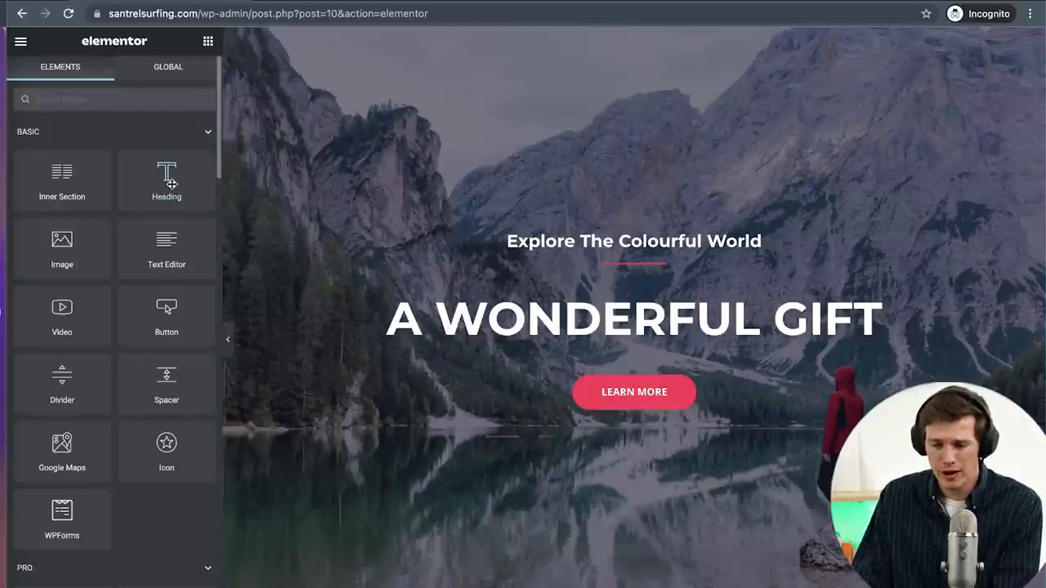
left_click_drag(162, 176, 599, 357)
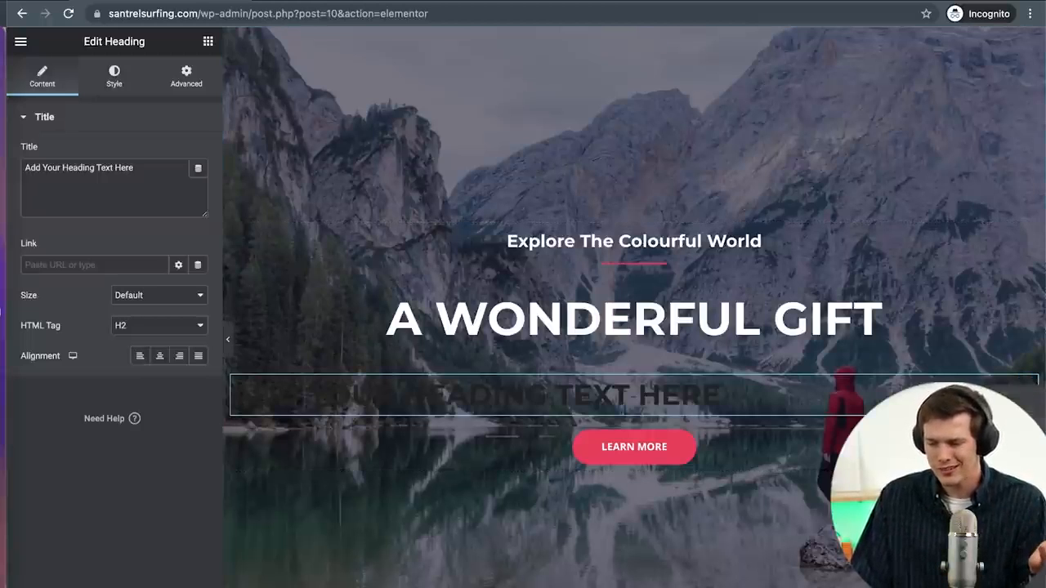
Step: Delete the newly added placeholder heading and change the hero subtitle to "Learn How To Surf!"
key("Delete")
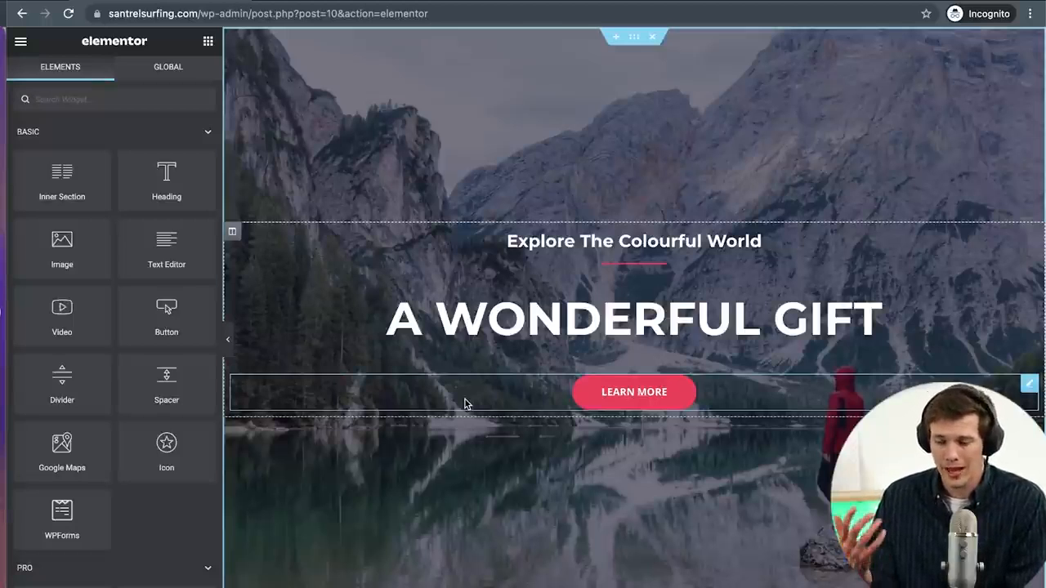
double_click(595, 241)
left_click_drag(766, 243, 499, 242)
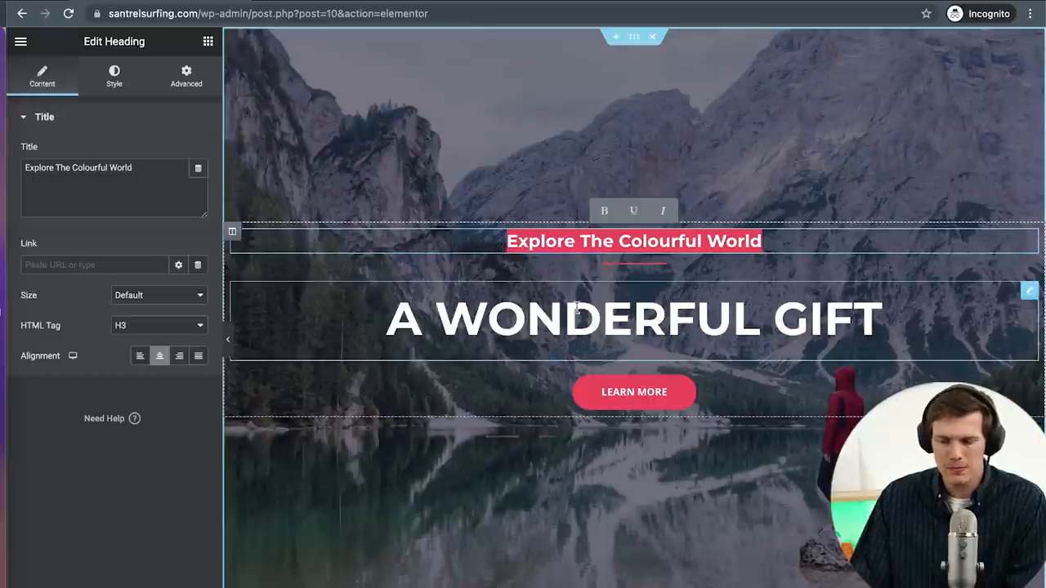
type("Learn")
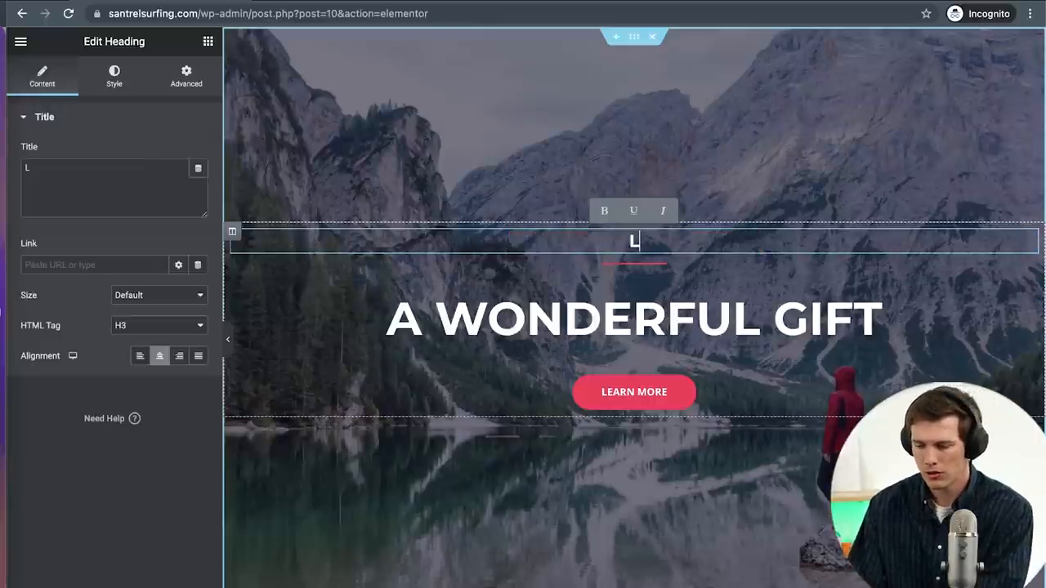
type("To Surgf")
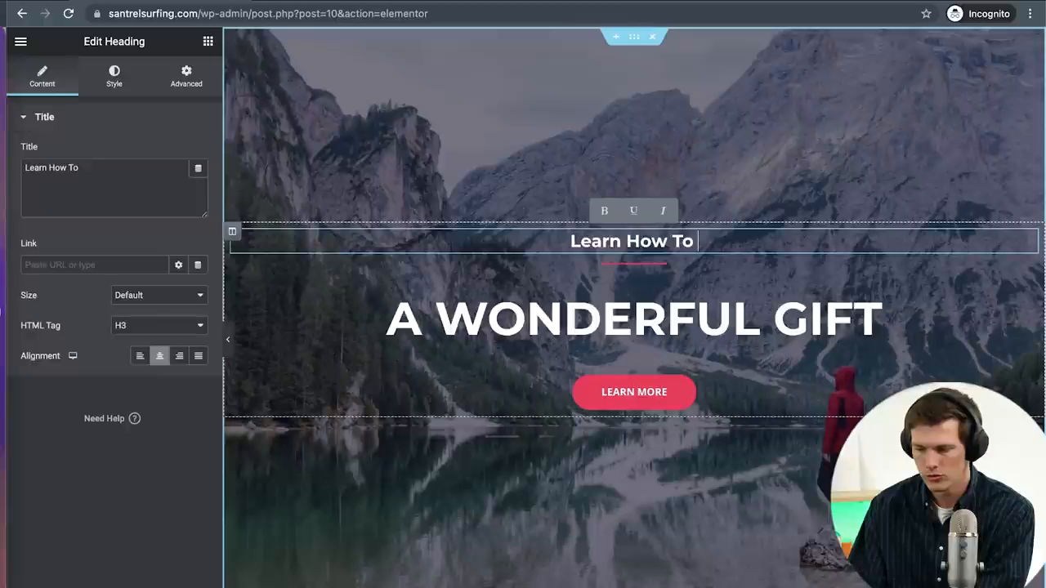
key("BackSpace")
key("BackSpace")
type("f!")
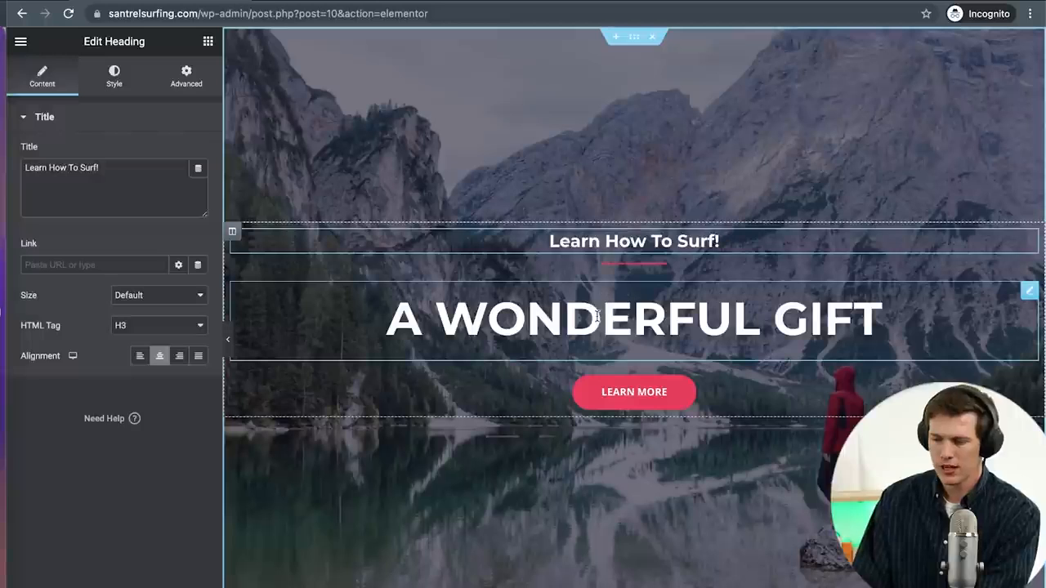
Step: Replace the main hero title "A Wonderful Gift" with "Santrel Surfing"
left_click(552, 313)
left_click_drag(385, 314, 882, 358)
type("San")
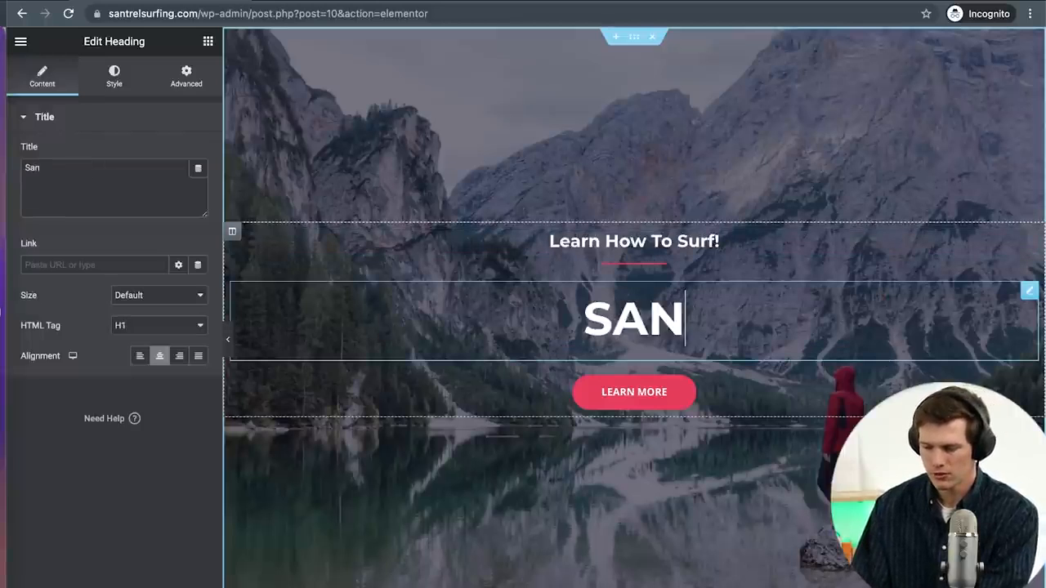
type("trel Sur")
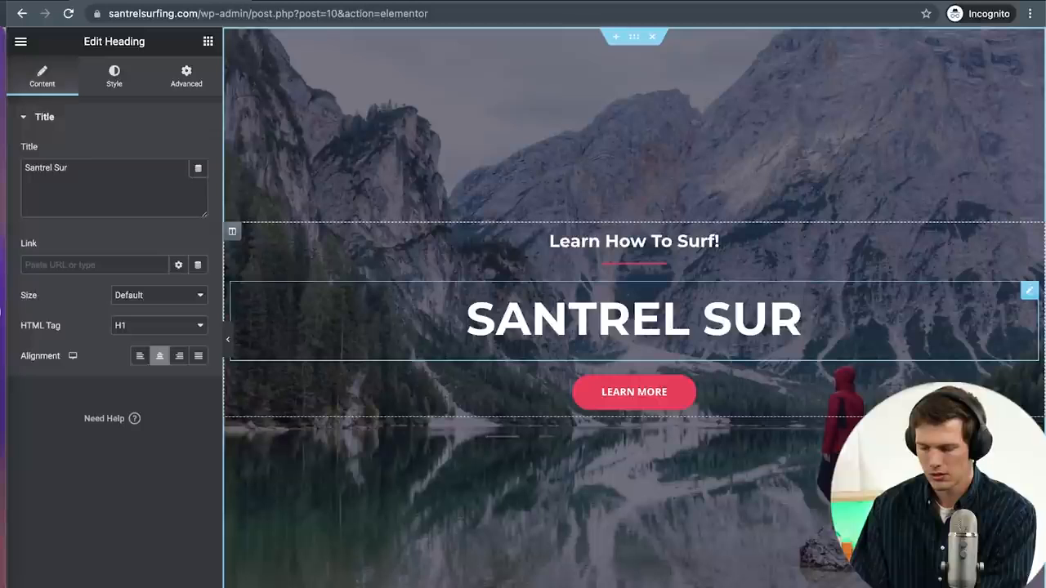
type("fing")
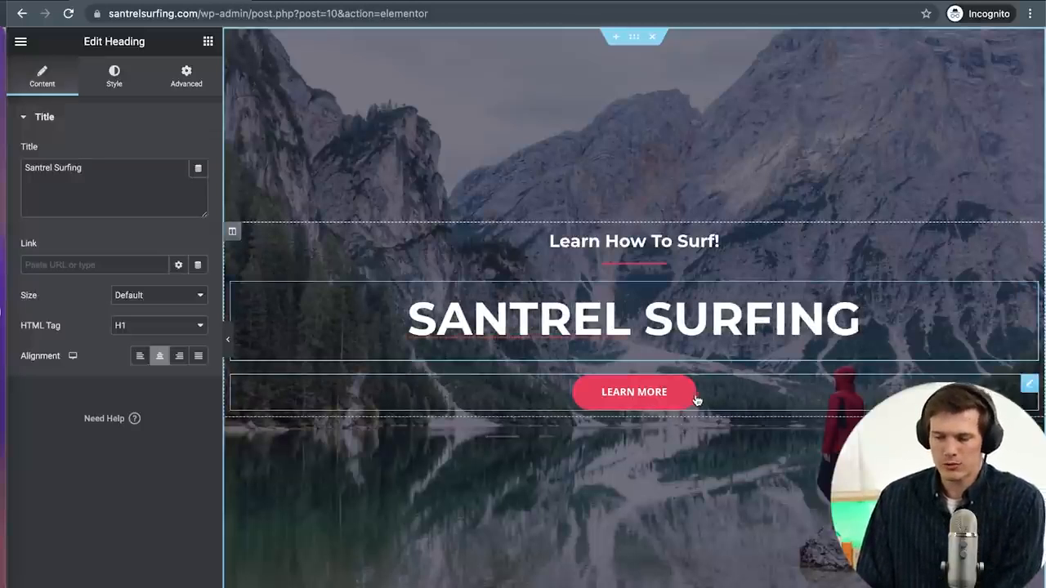
Step: Examine the content settings of the hero's Learn More button and of the Santrel Surfing title
left_click(733, 398)
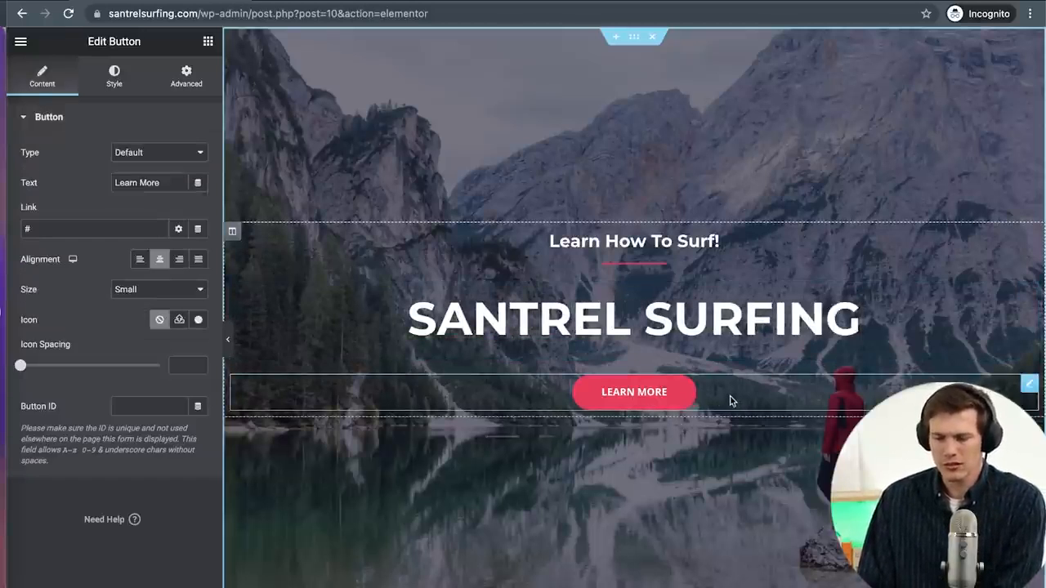
left_click(730, 335)
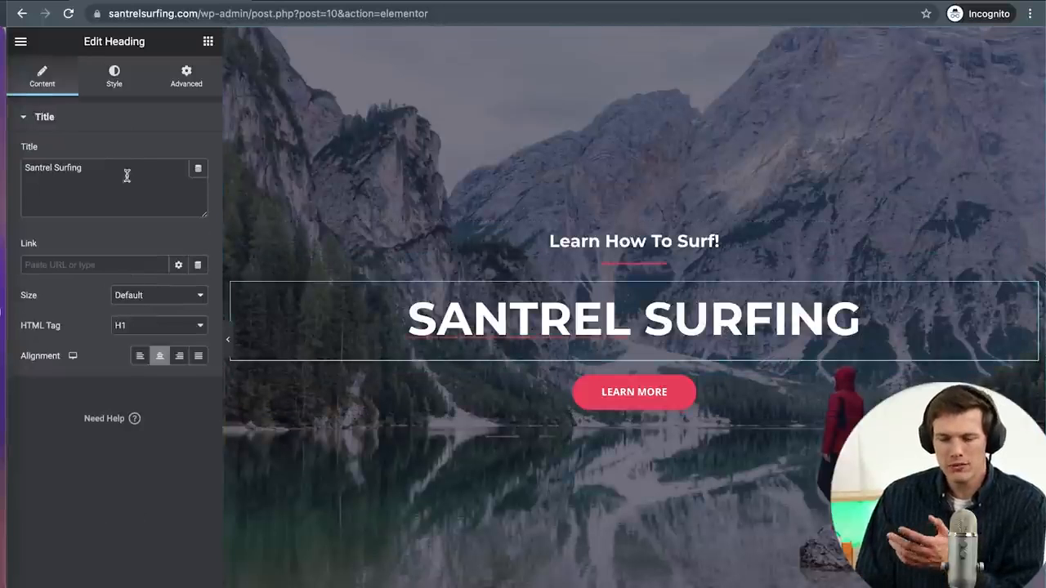
scroll(859, 258, "down", 2)
scroll(859, 258, "up", 2)
scroll(858, 259, "down", 6)
scroll(858, 259, "up", 6)
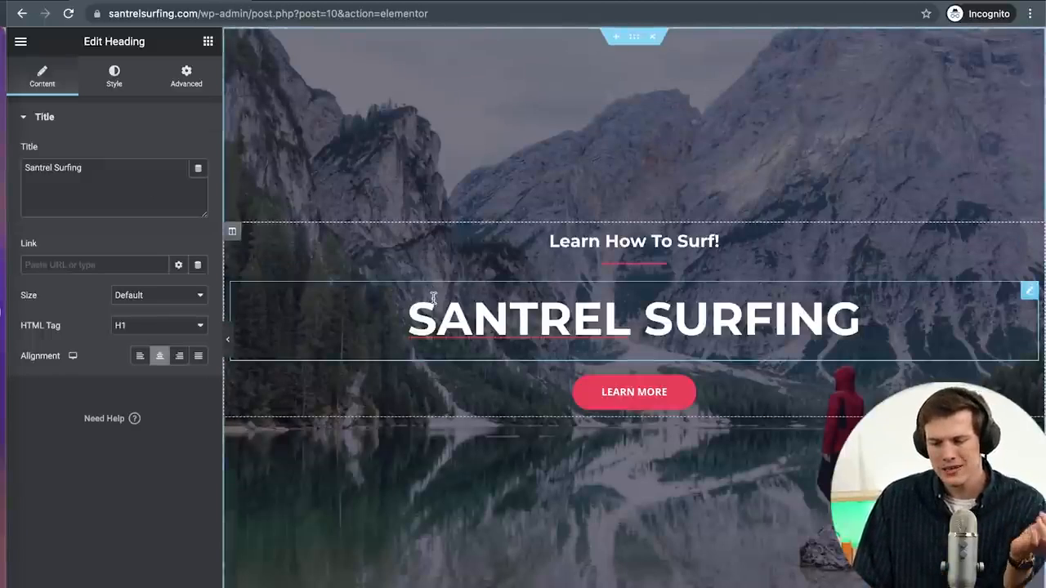
Step: Try other text colours on the Santrel Surfing title and return it to white, #FFFFFF
left_click_drag(407, 315, 894, 302)
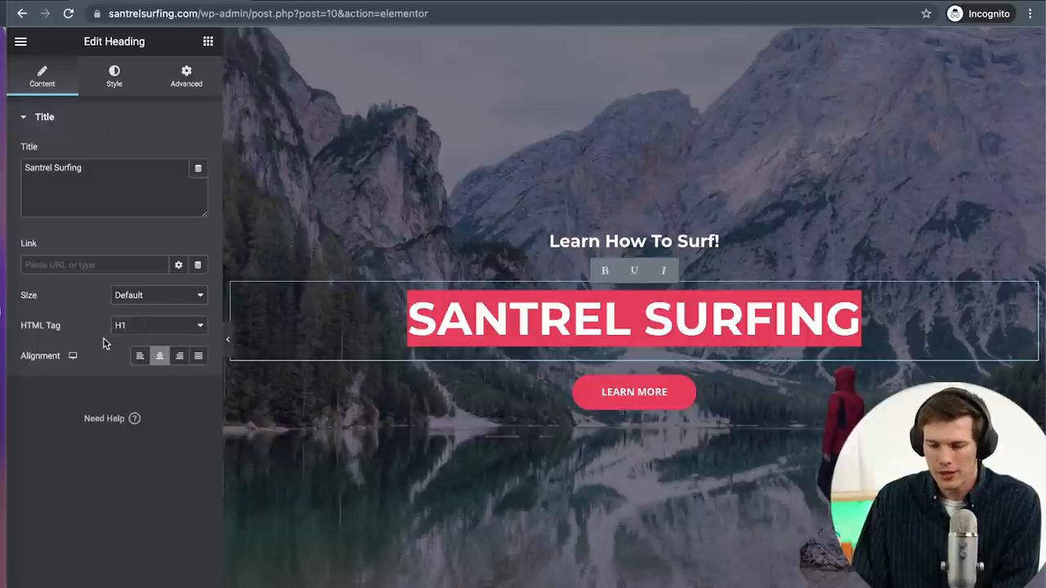
left_click(116, 78)
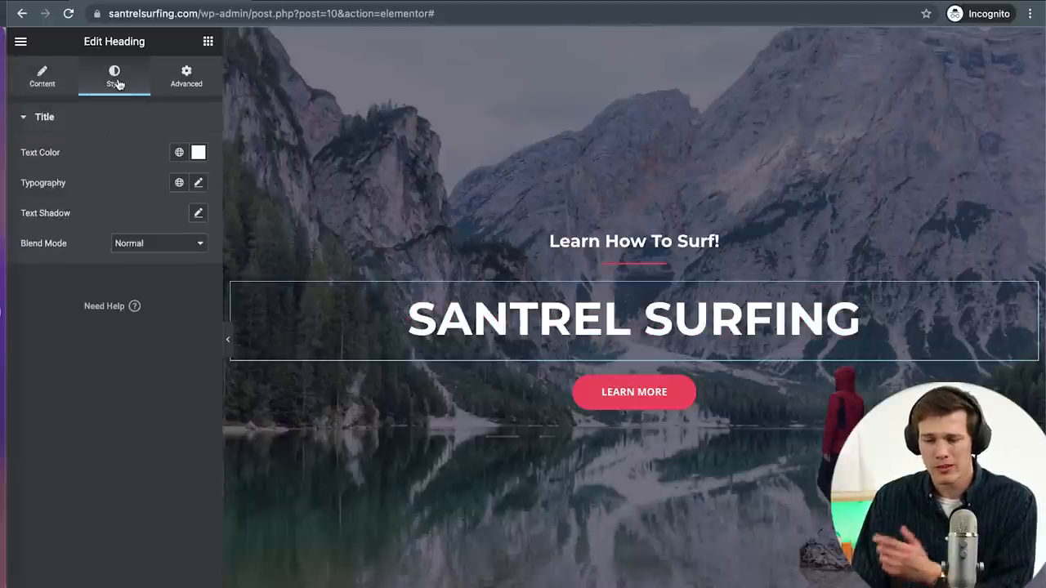
left_click(198, 153)
left_click_drag(139, 216, 19, 191)
key("super+a")
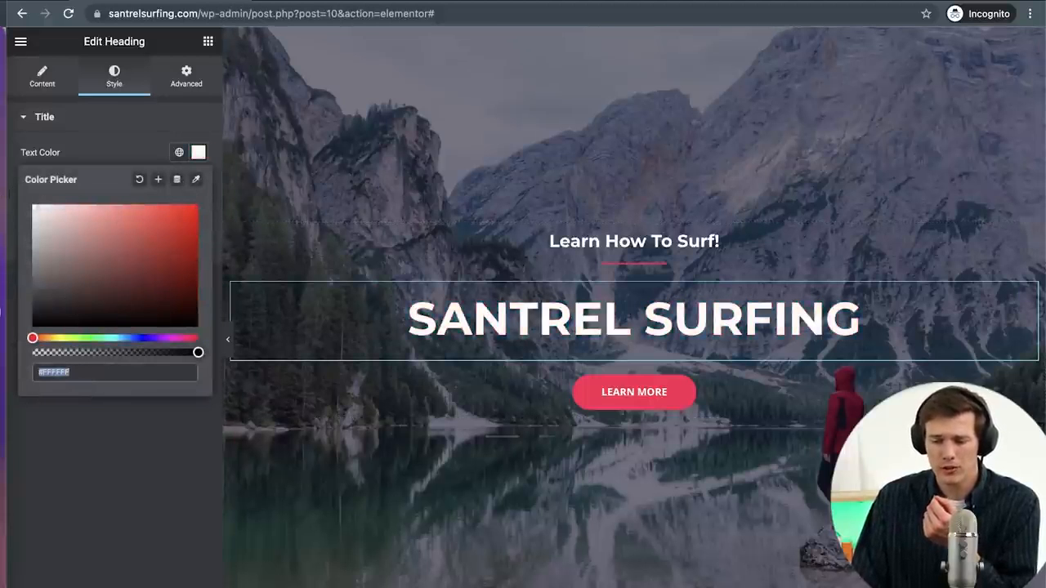
left_click_drag(87, 275, 12, 200)
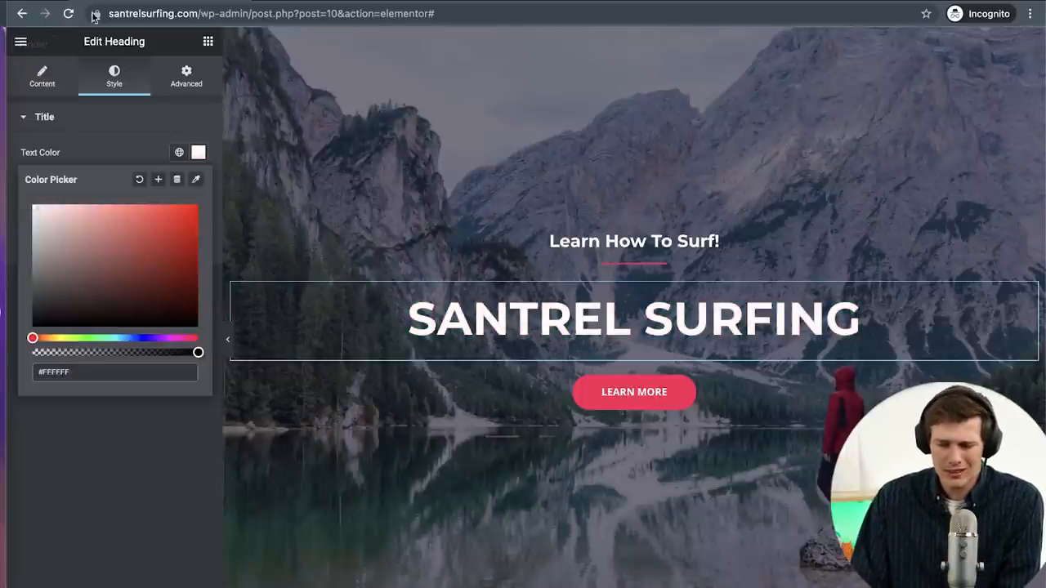
Step: Open the Santrel Surfing title's advanced spacing settings and enter a top padding of 13 px
left_click(186, 82)
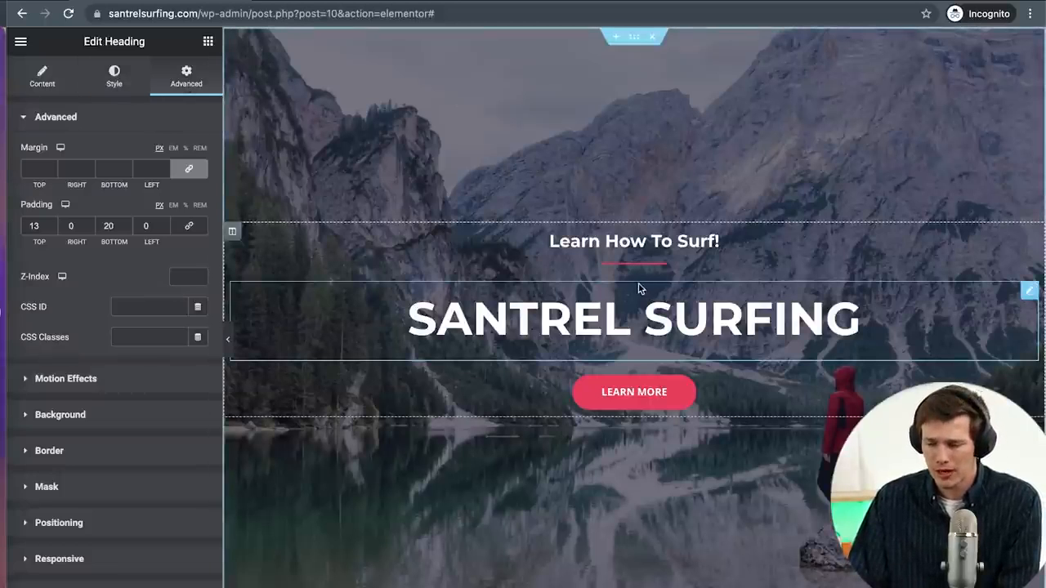
left_click(34, 220)
type("13")
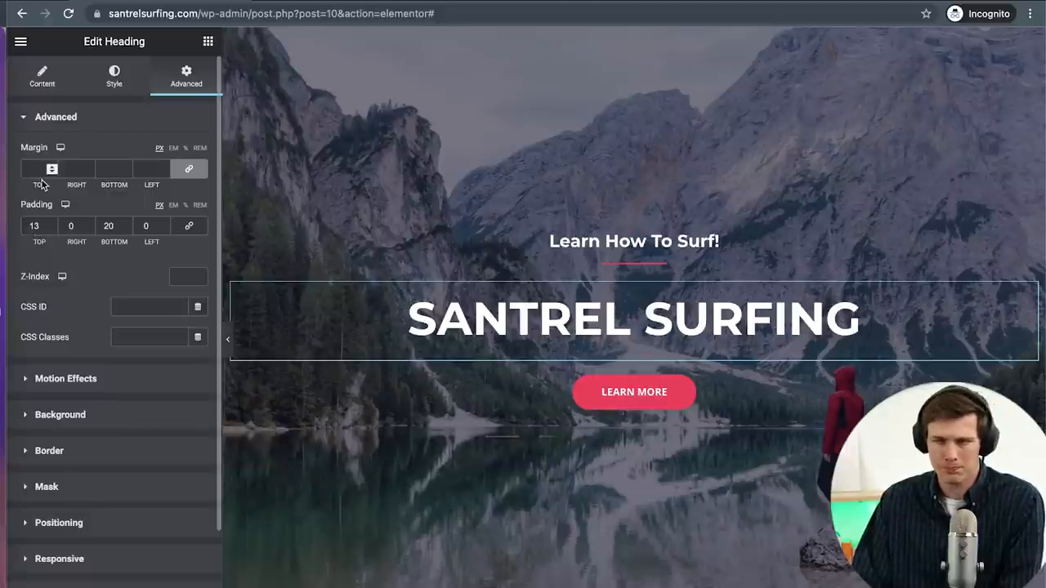
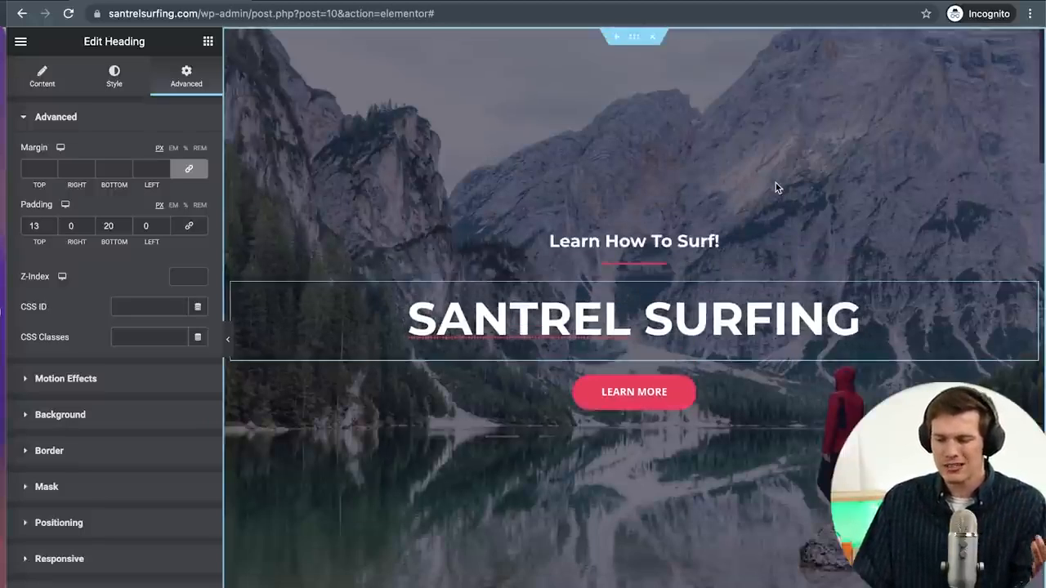
Step: Delete the whole hero section and restore it from the edit history by returning to the latest heading text colour edit
left_click(635, 37)
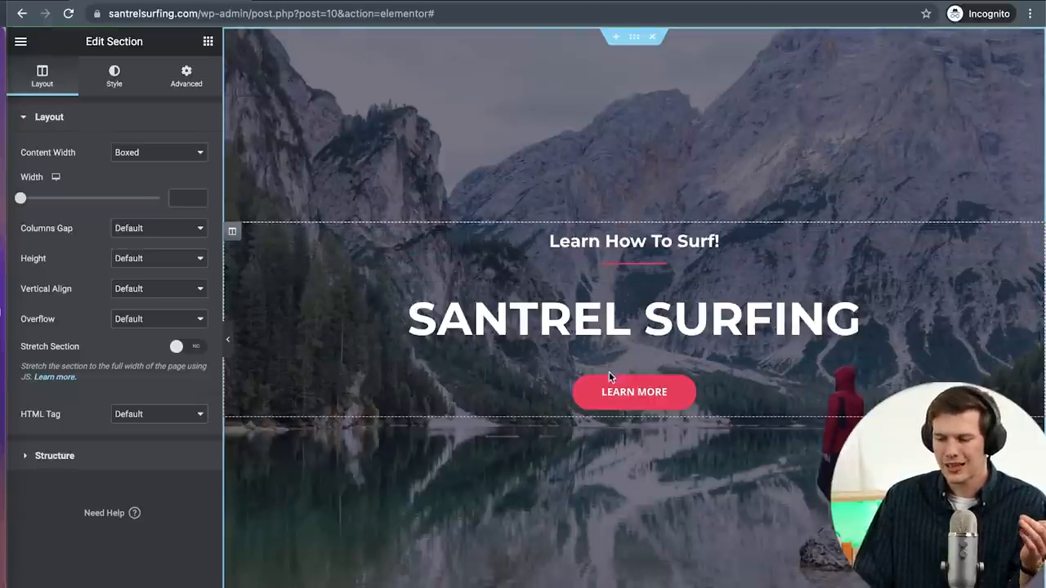
left_click(652, 38)
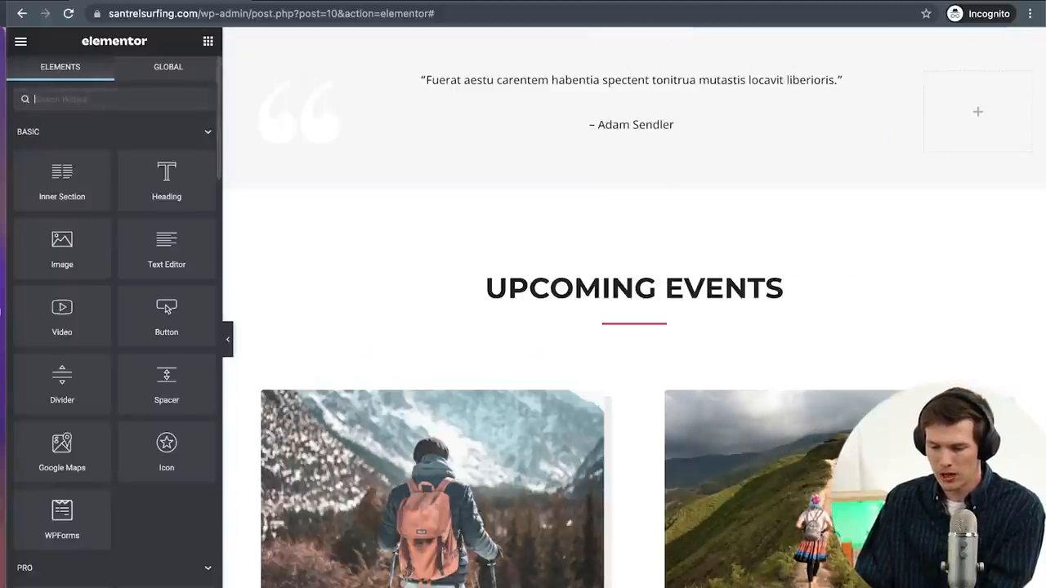
left_click(69, 587)
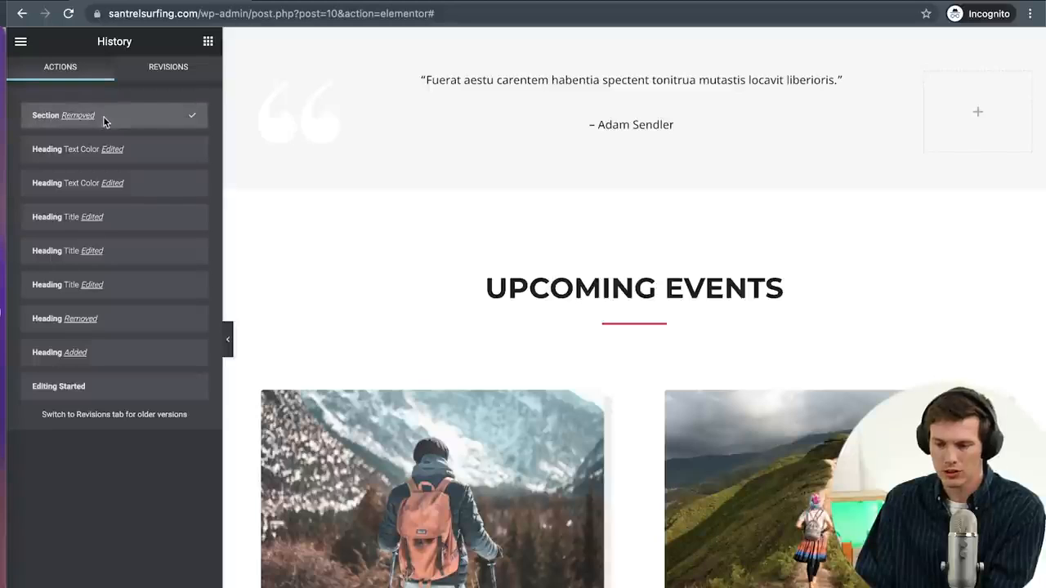
left_click(160, 156)
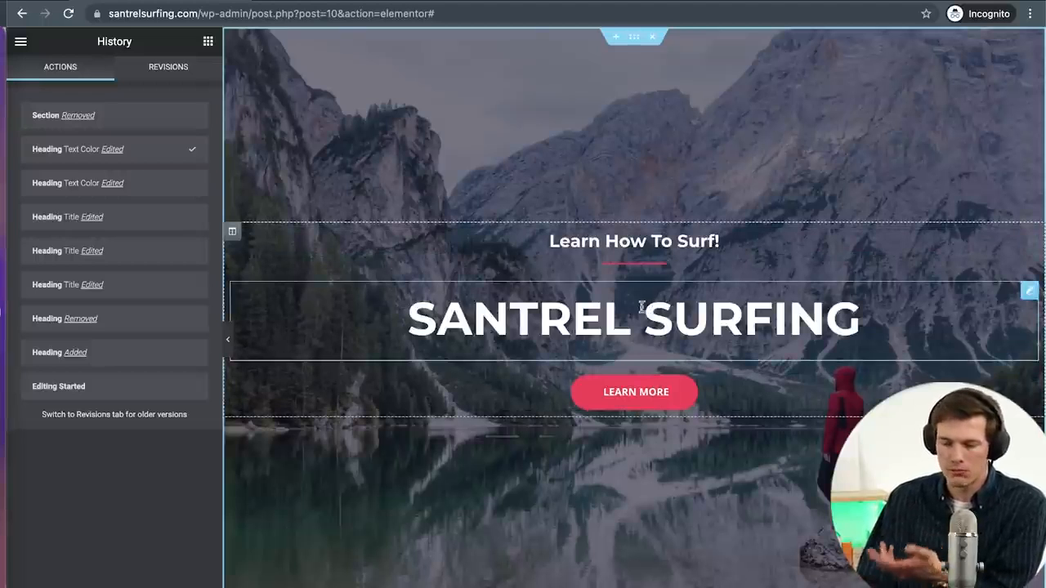
Step: Narrow the testimonial quote's column in the section below the hero, giving the empty column beside it more width
scroll(623, 375, "down", 3)
scroll(623, 375, "down", 2)
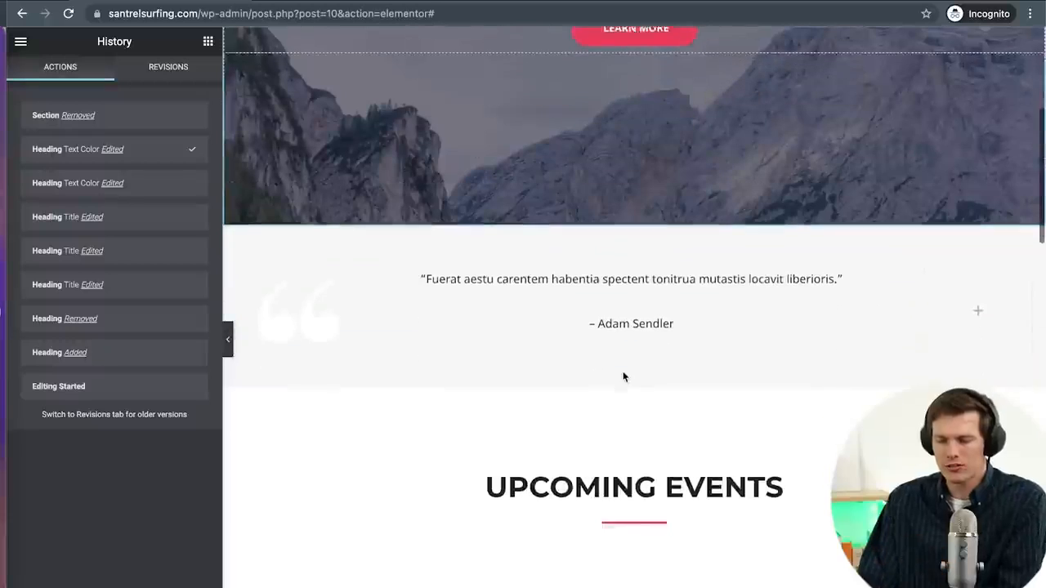
left_click(637, 218)
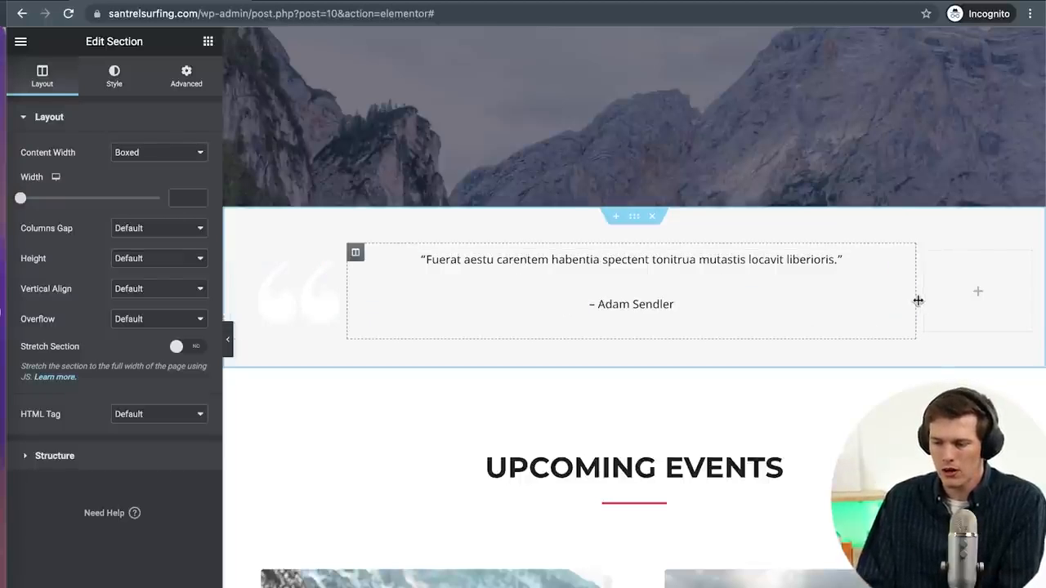
left_click_drag(918, 299, 732, 308)
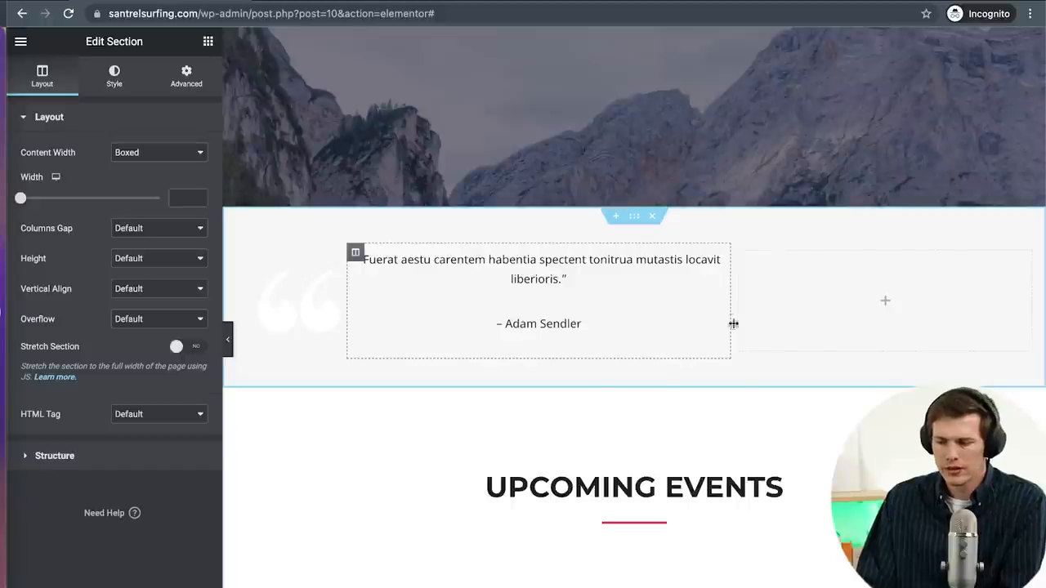
Step: Move the Walking Holidays image in the Upcoming Events section below its description text, above the Learn More button
scroll(745, 411, "down", 3)
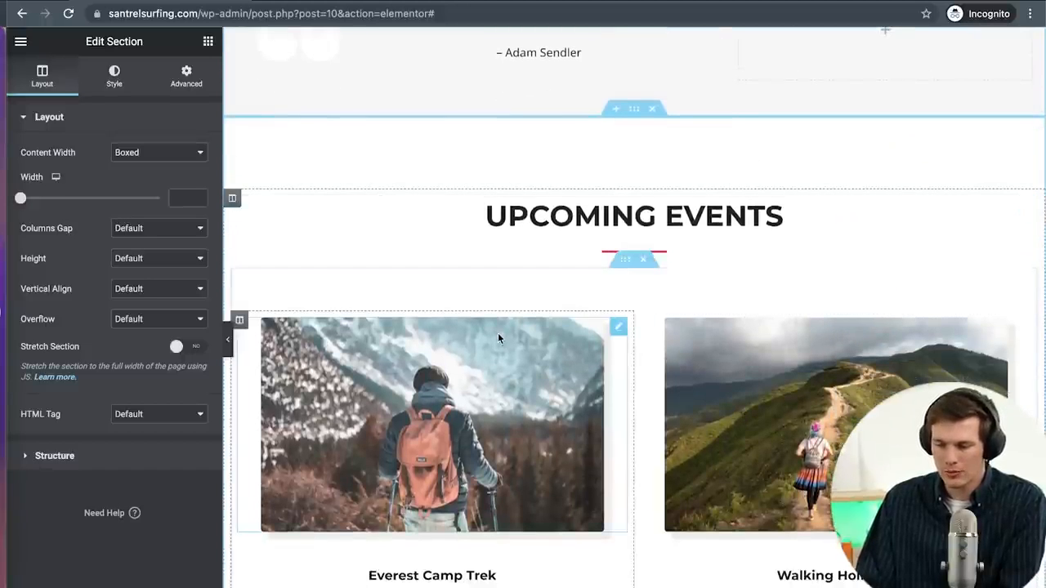
scroll(498, 333, "down", 2)
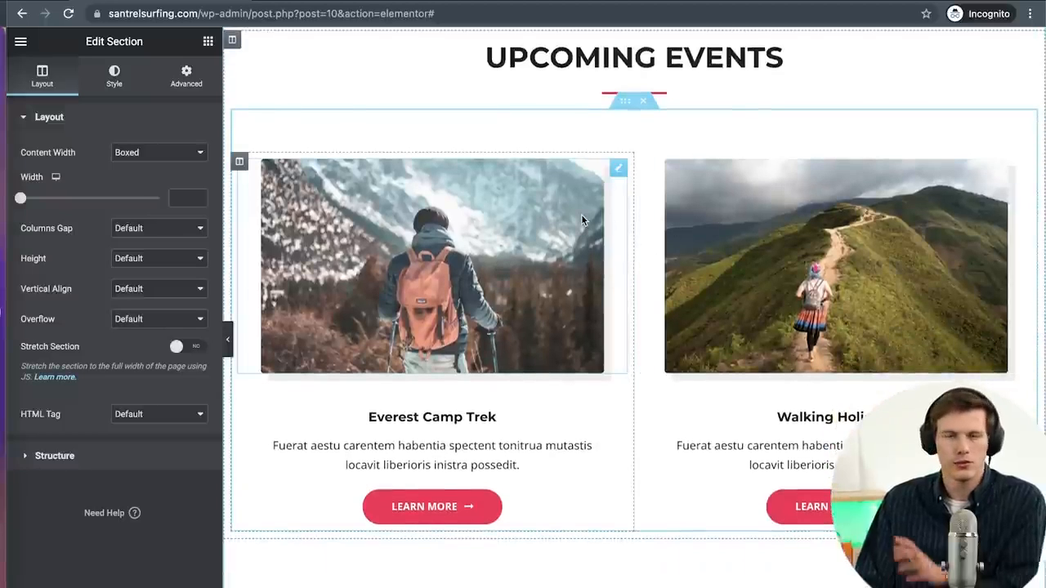
left_click(208, 41)
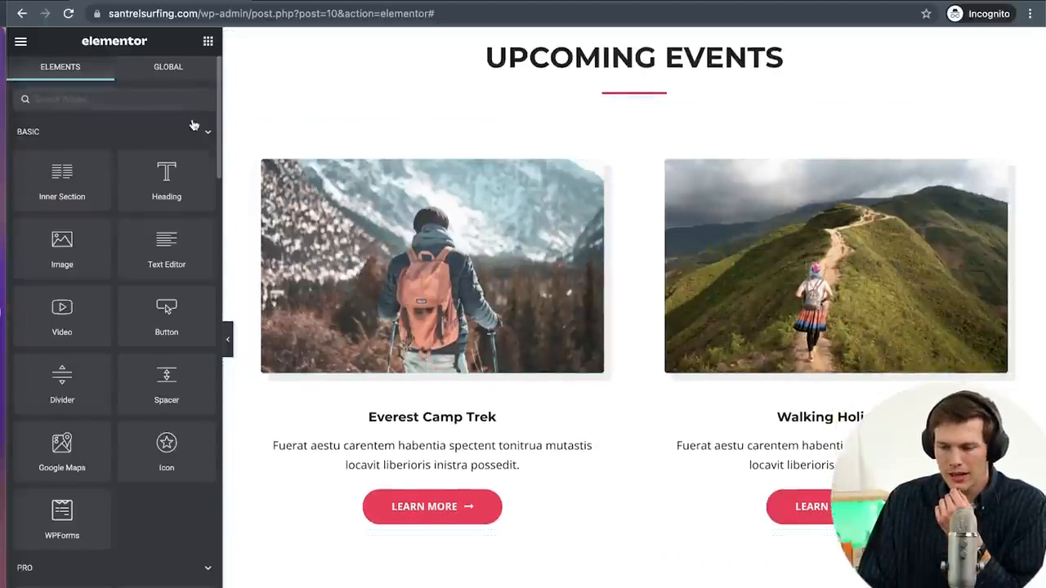
left_click_drag(95, 184, 635, 207)
scroll(636, 207, "up", 2)
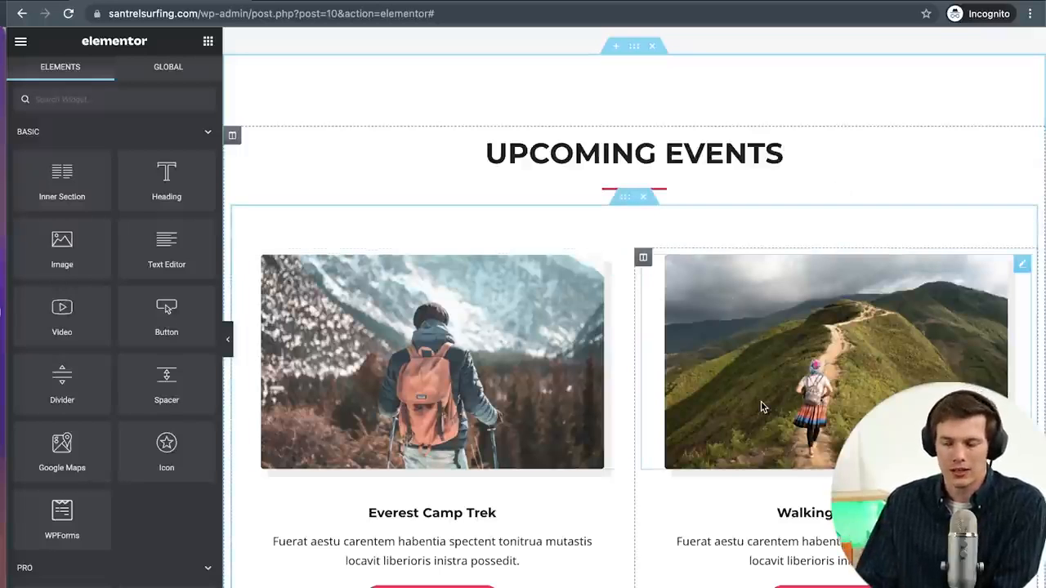
left_click_drag(760, 407, 810, 211)
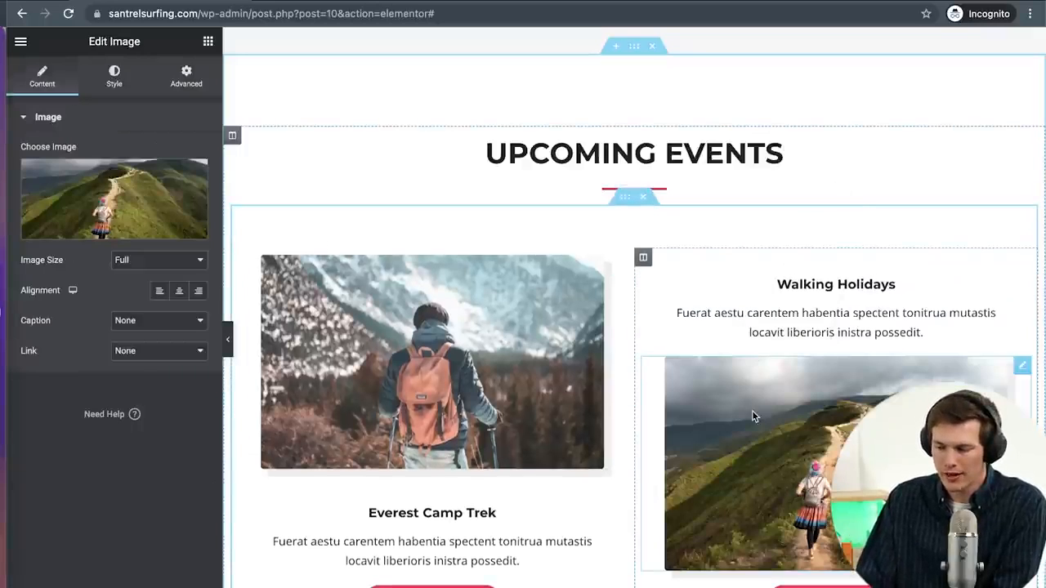
Step: Open the Explore The World section's settings and examine its layout options and its background on the page
scroll(752, 415, "down", 5)
scroll(752, 415, "down", 4)
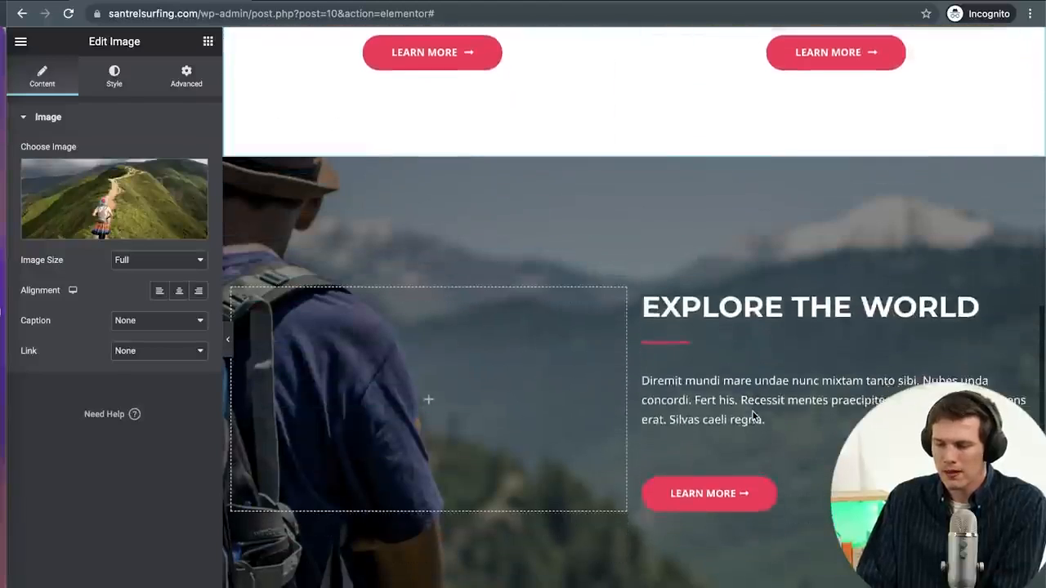
scroll(619, 509, "up", 1)
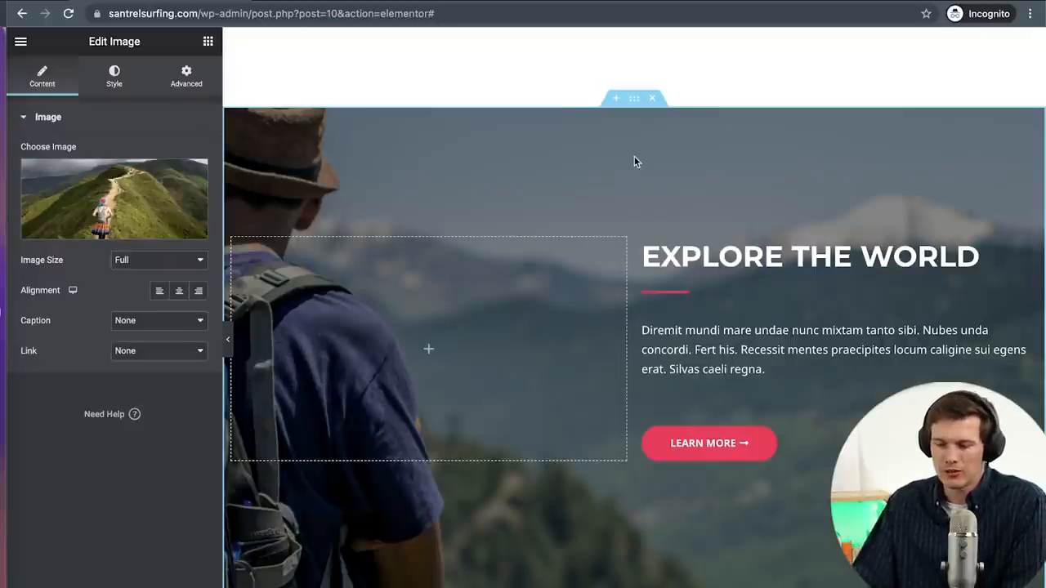
left_click(636, 104)
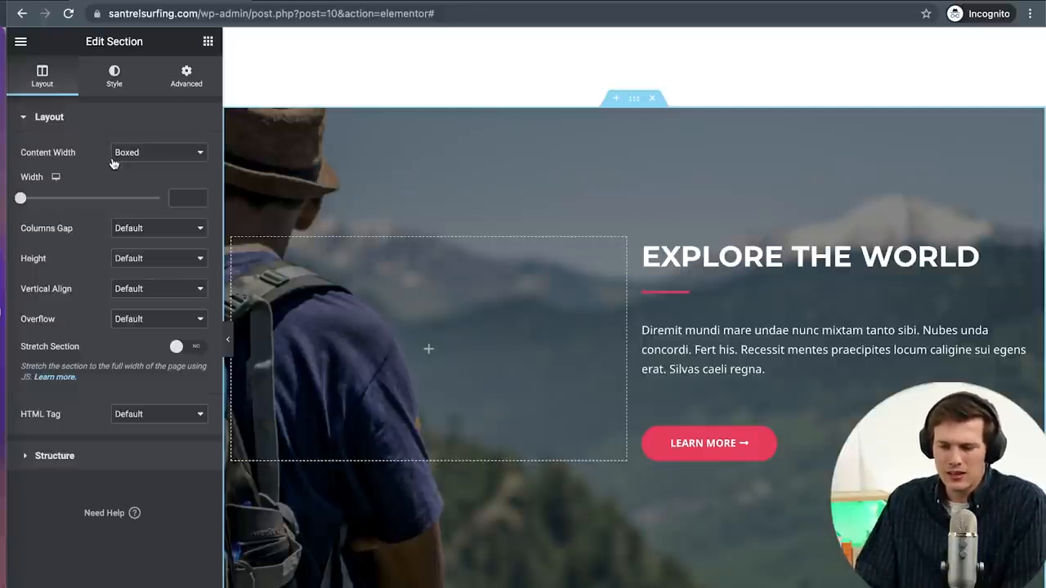
scroll(480, 231, "up", 1)
scroll(483, 231, "down", 3)
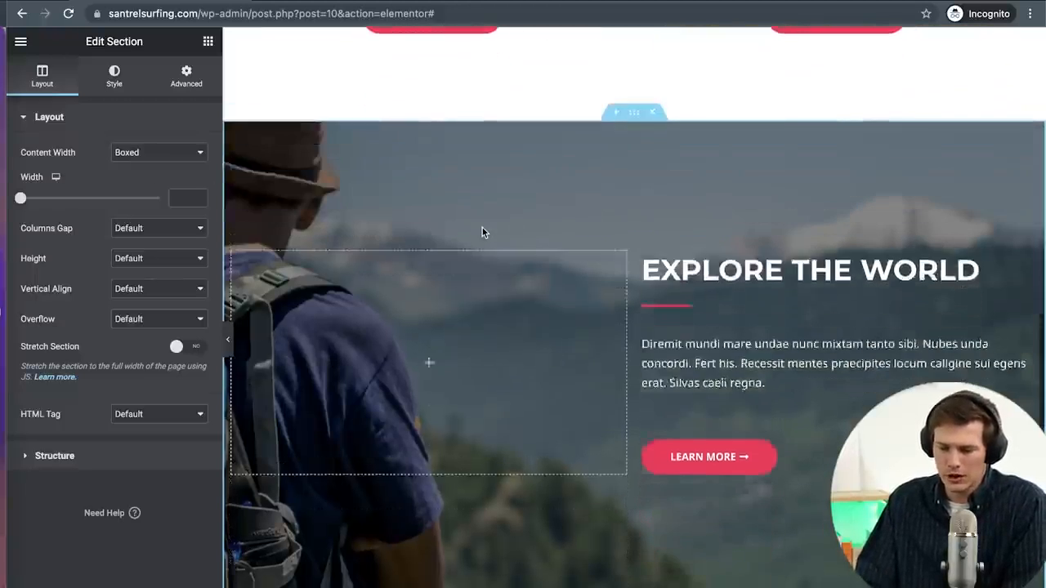
scroll(483, 231, "up", 3)
scroll(482, 231, "down", 2)
scroll(482, 231, "up", 1)
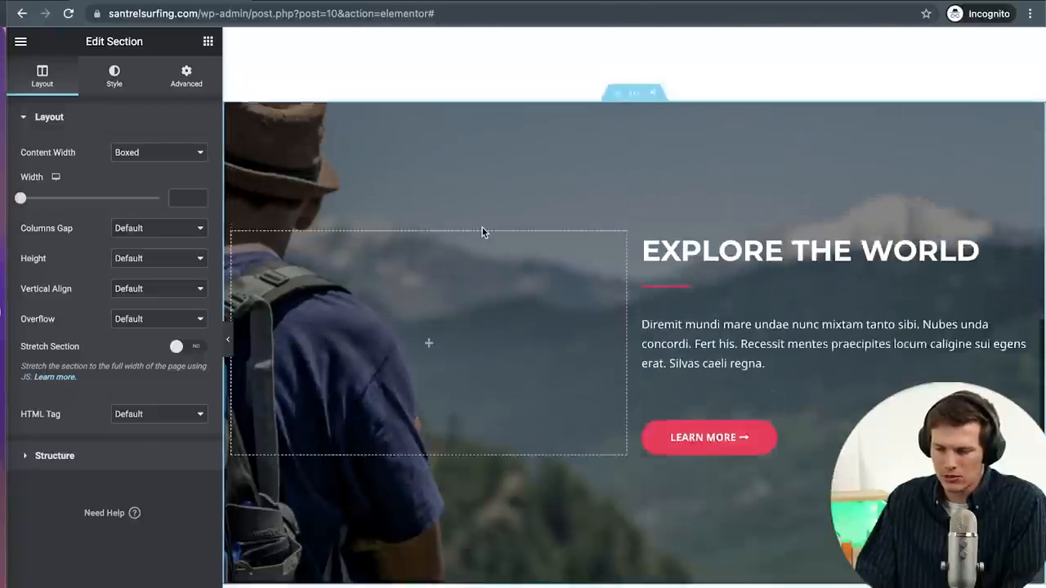
Step: Change the Explore The World section's background image attachment to Scroll and check how the image moves with the page
left_click(114, 78)
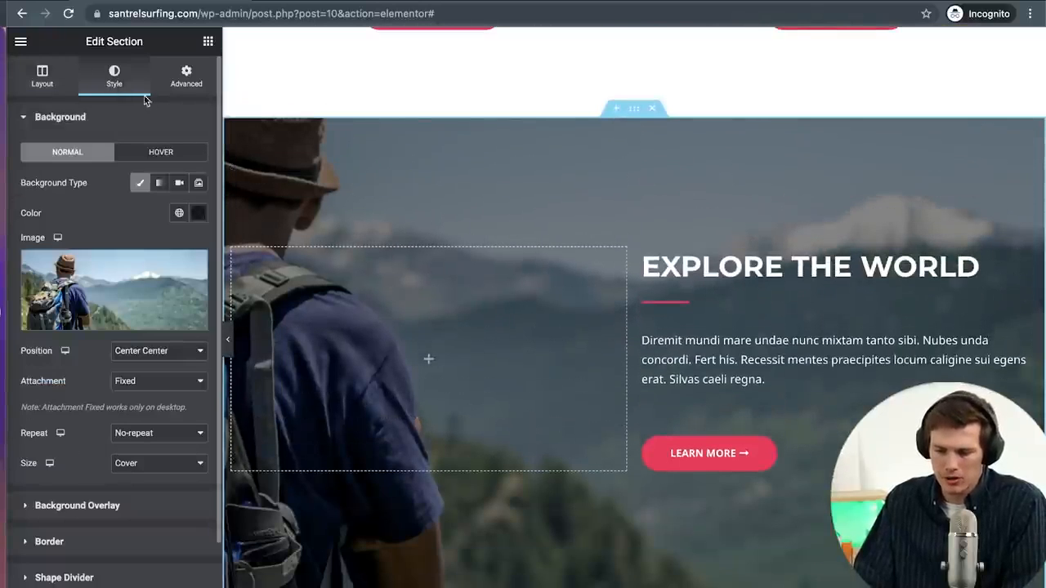
left_click(41, 78)
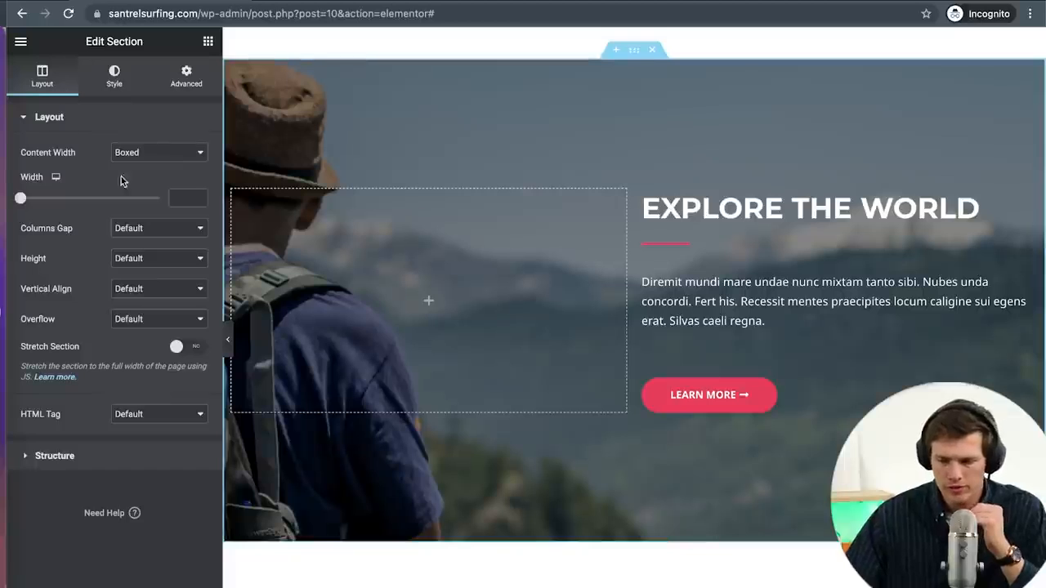
left_click(131, 86)
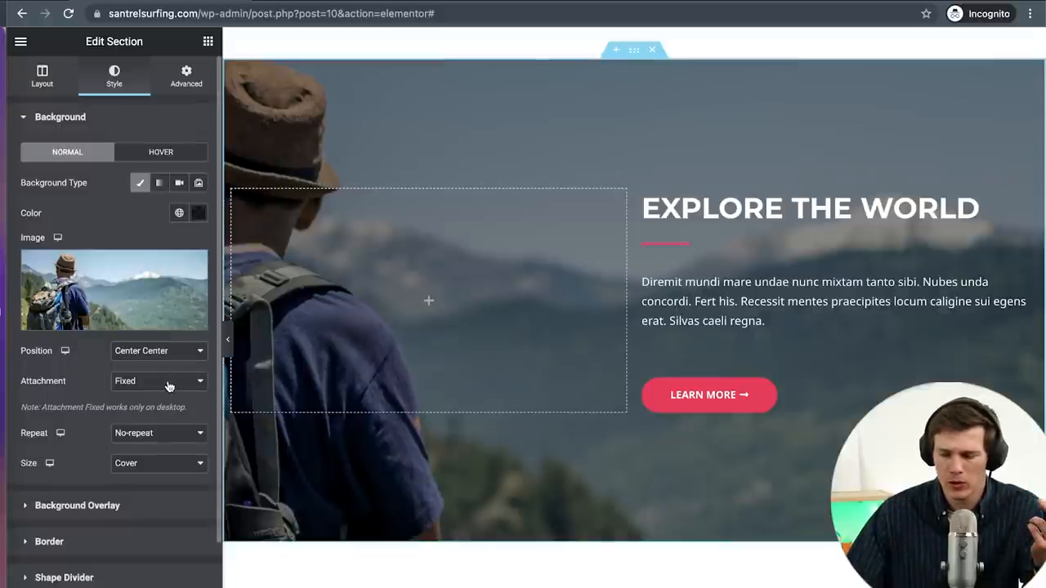
scroll(482, 291, "up", 1)
scroll(482, 291, "down", 2)
scroll(482, 288, "up", 1)
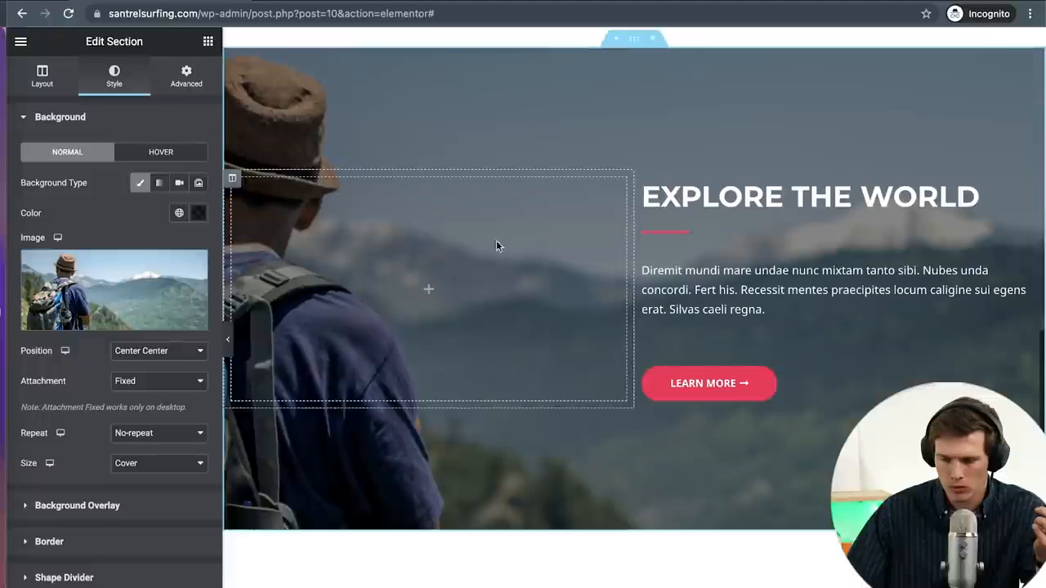
left_click(161, 388)
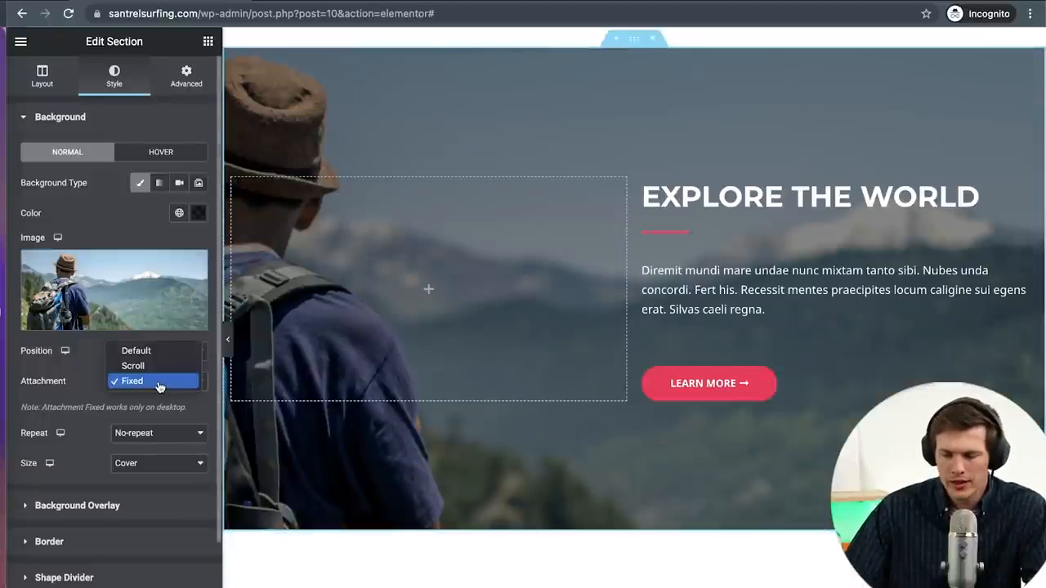
left_click(152, 367)
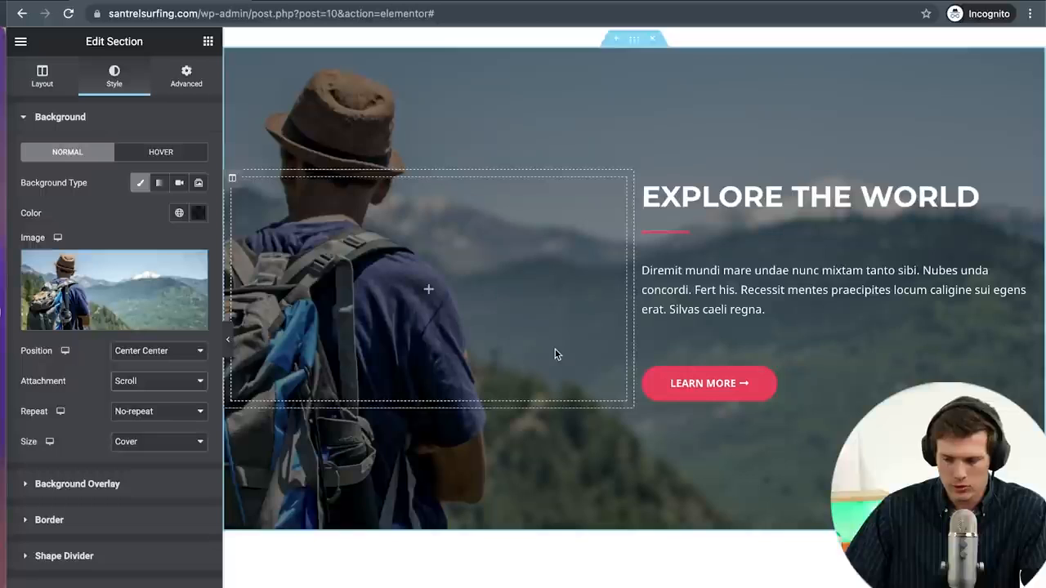
scroll(556, 354, "up", 3)
scroll(556, 355, "down", 4)
scroll(555, 355, "up", 1)
Step: Try the Default attachment option for the Explore The World section's background image
left_click(139, 383)
left_click(142, 371)
left_click(140, 383)
left_click(138, 382)
left_click(139, 382)
left_click(158, 368)
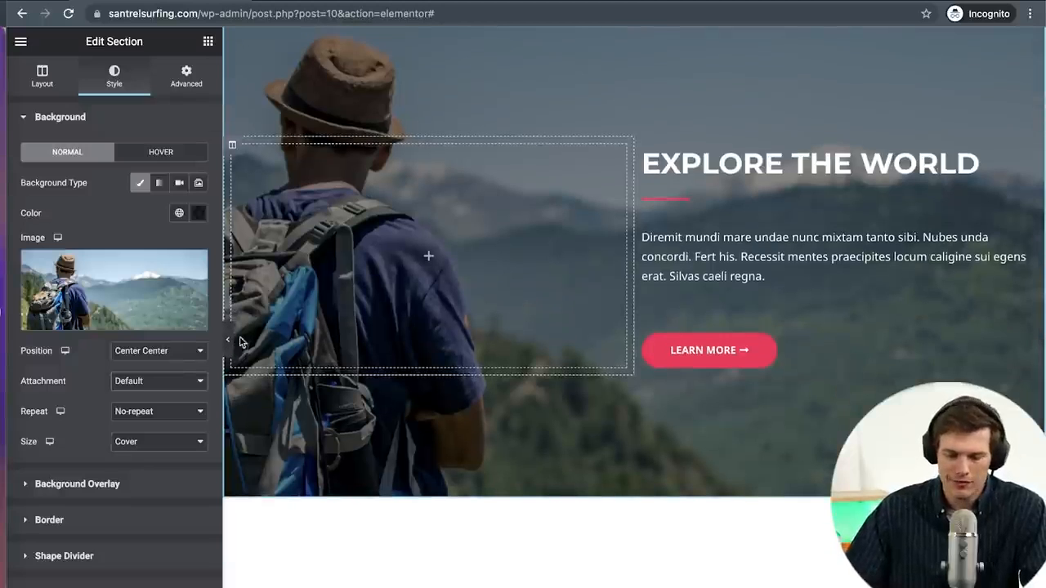
Step: Set the Explore The World section's background image attachment to Fixed and check the effect on the page
left_click(140, 383)
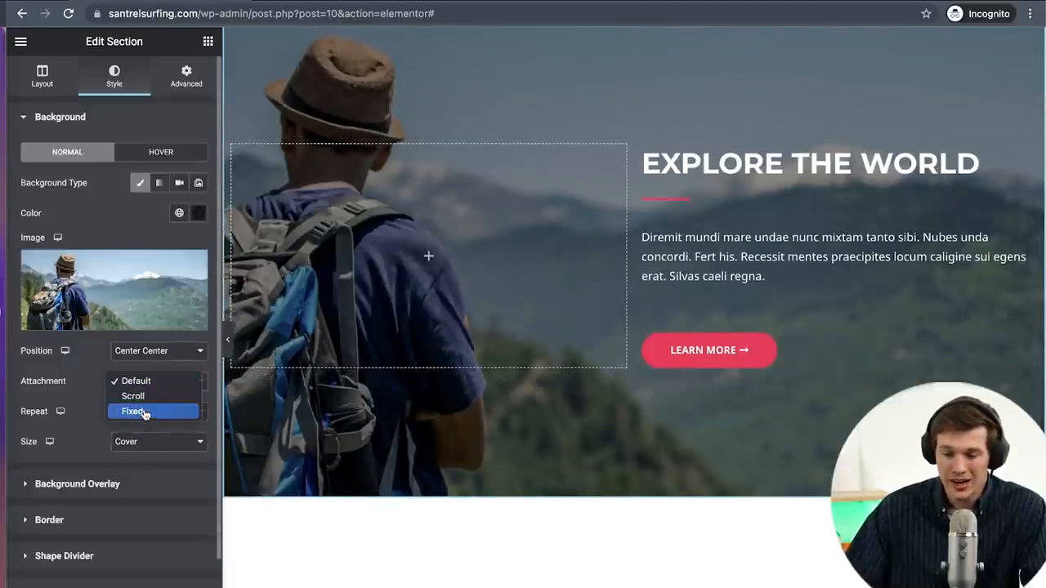
left_click(143, 412)
scroll(686, 403, "up", 2)
scroll(686, 404, "down", 2)
scroll(685, 403, "up", 3)
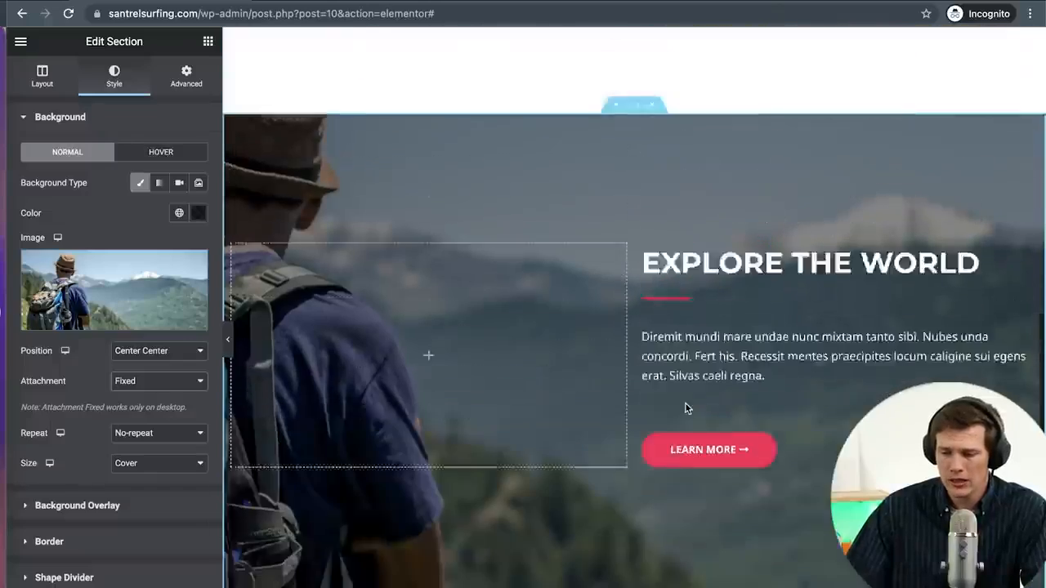
scroll(686, 404, "down", 4)
scroll(685, 403, "up", 1)
scroll(685, 406, "up", 1)
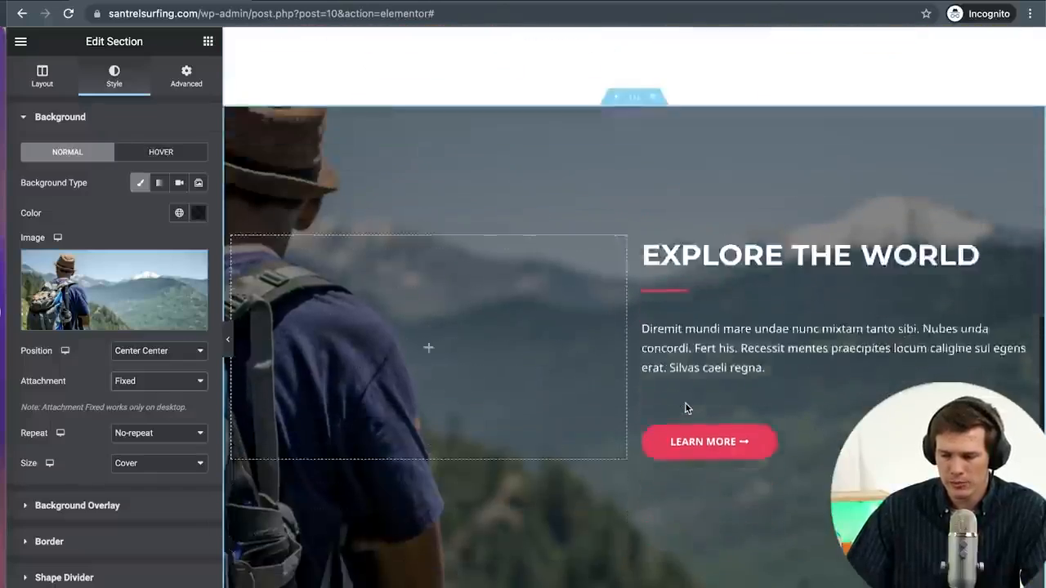
scroll(686, 406, "down", 3)
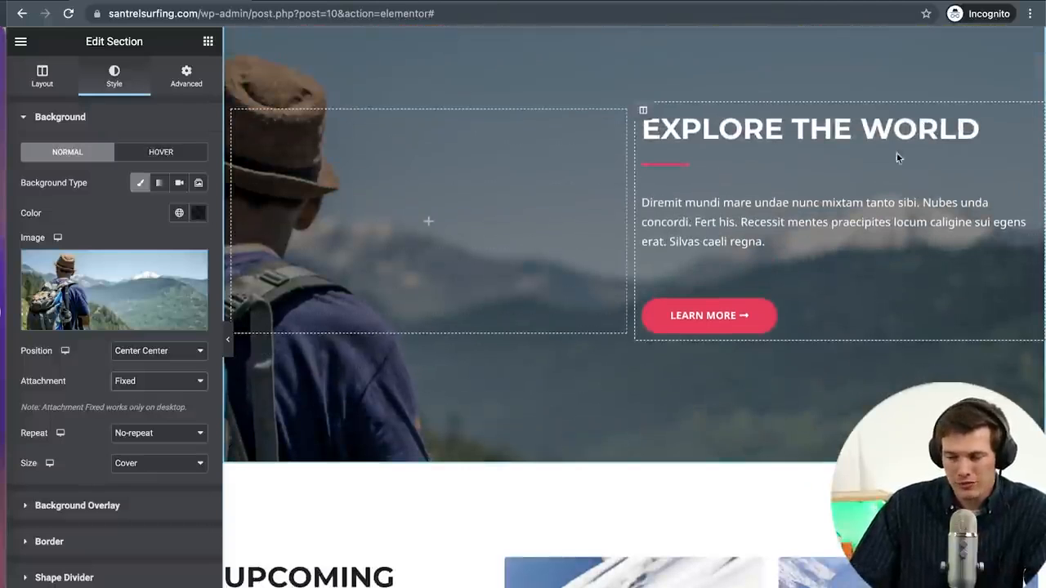
scroll(838, 229, "up", 2)
scroll(840, 231, "up", 1)
scroll(839, 231, "down", 2)
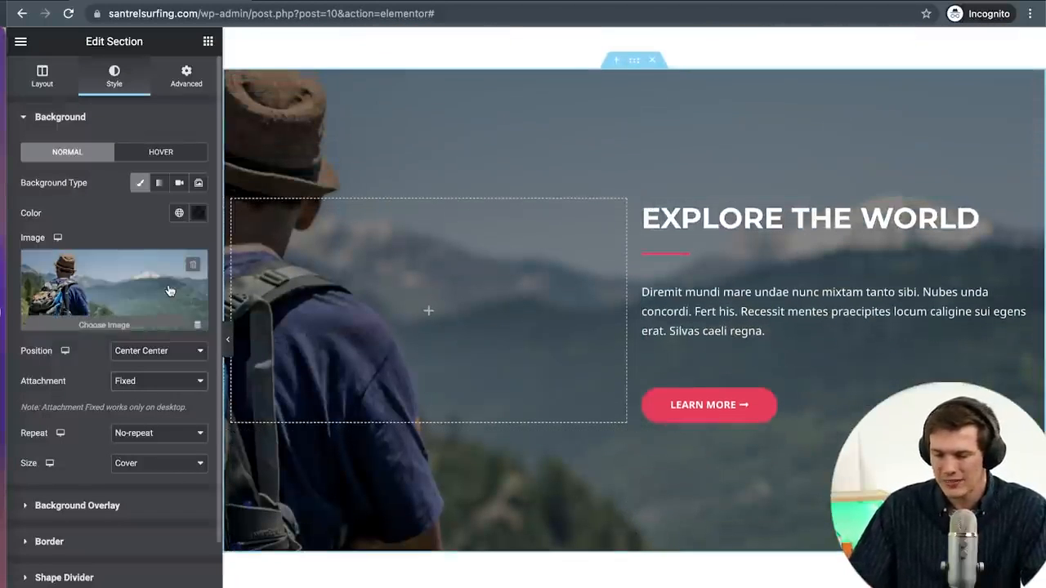
Step: Darken the Explore The World section's background overlay by setting its colour to #000000D1, and check it on the page
left_click(29, 507)
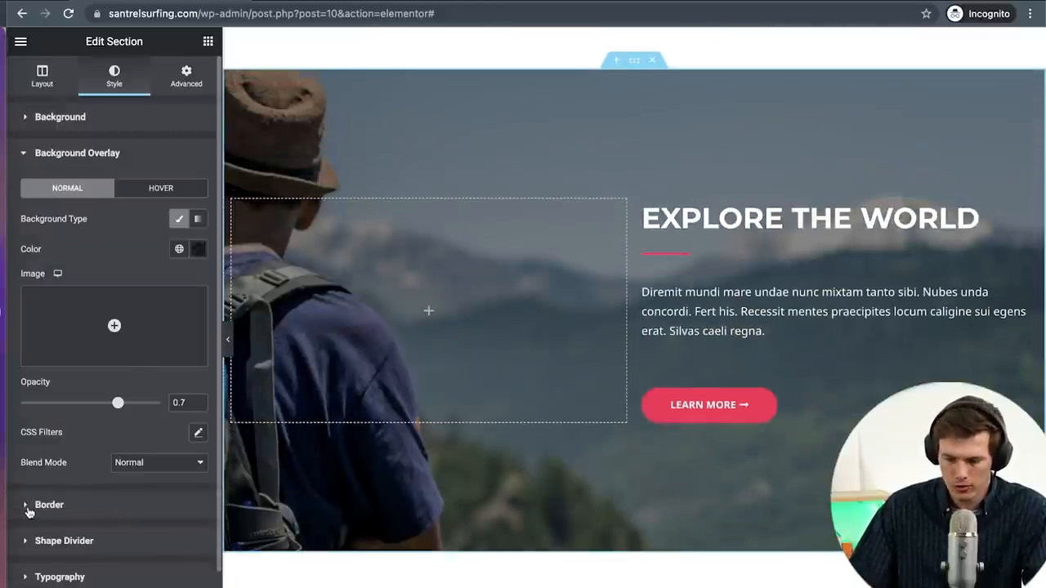
left_click(27, 157)
left_click(26, 119)
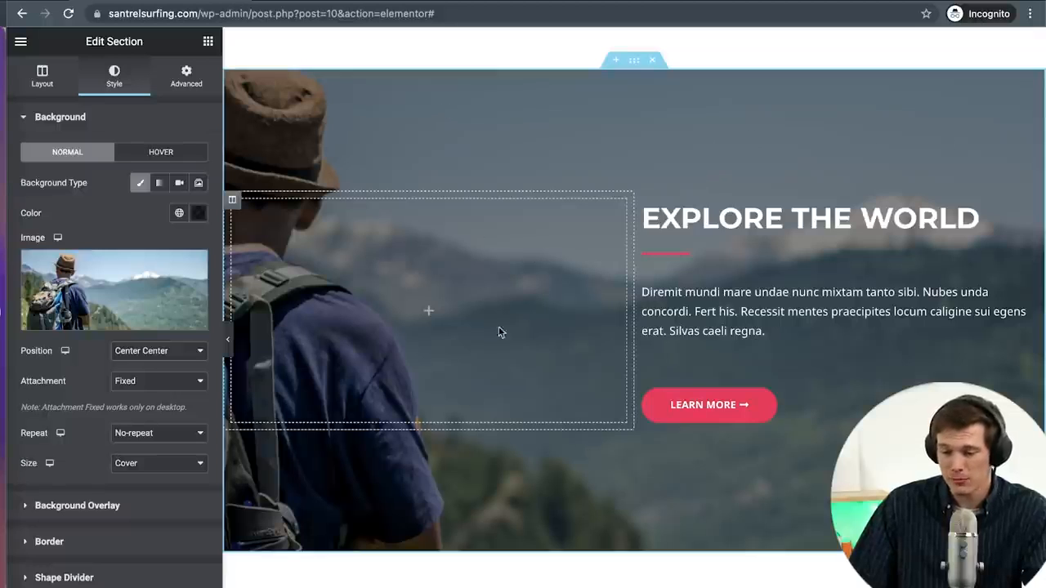
left_click(20, 509)
left_click(198, 248)
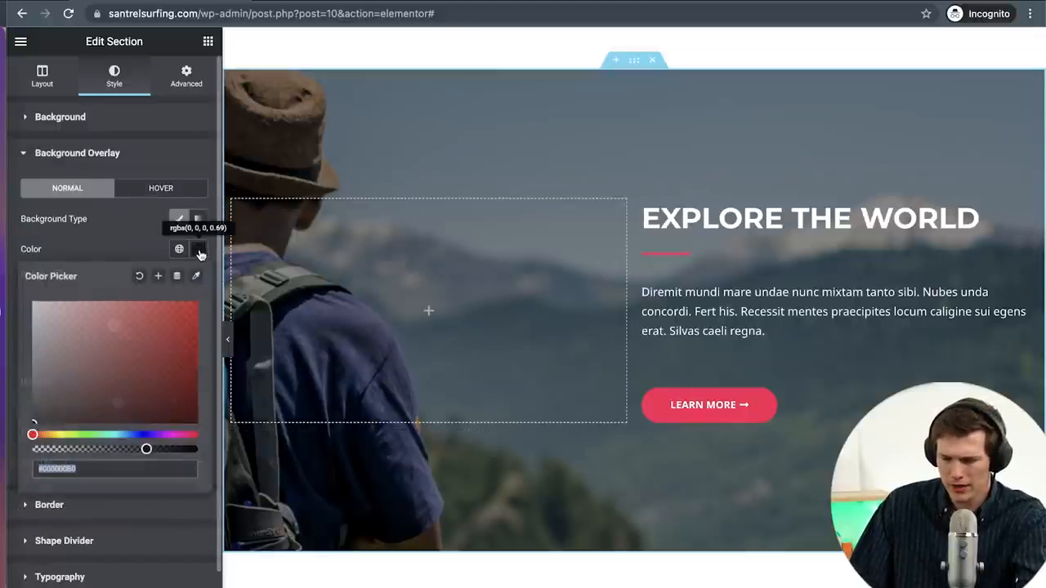
left_click_drag(147, 449, 145, 449)
key("BackSpace")
key("BackSpace")
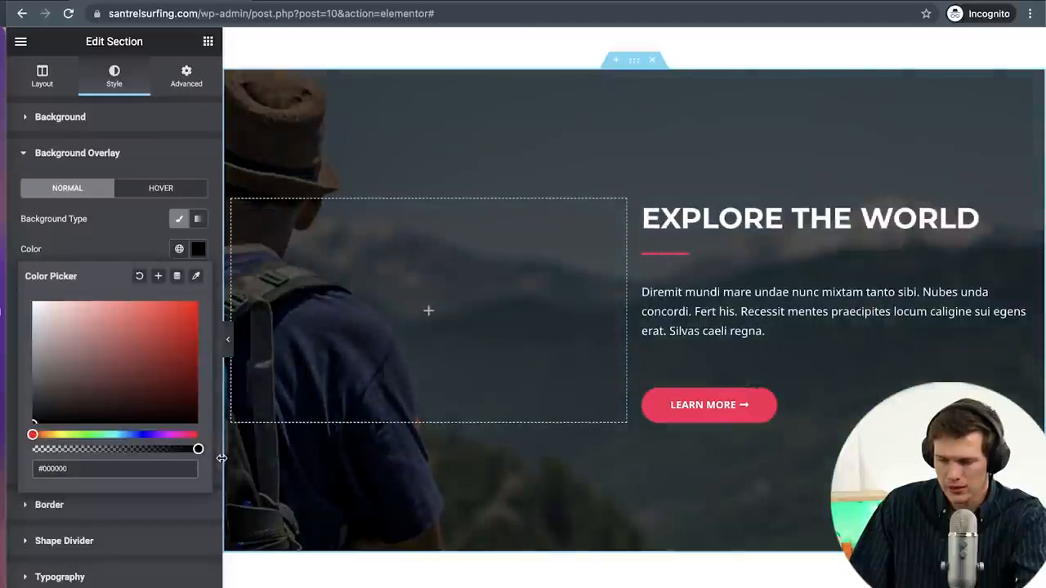
mouse_move(154, 446)
left_mouse_down()
mouse_move(49, 449)
mouse_move(196, 449)
mouse_move(133, 448)
mouse_move(182, 449)
mouse_move(169, 448)
left_mouse_up()
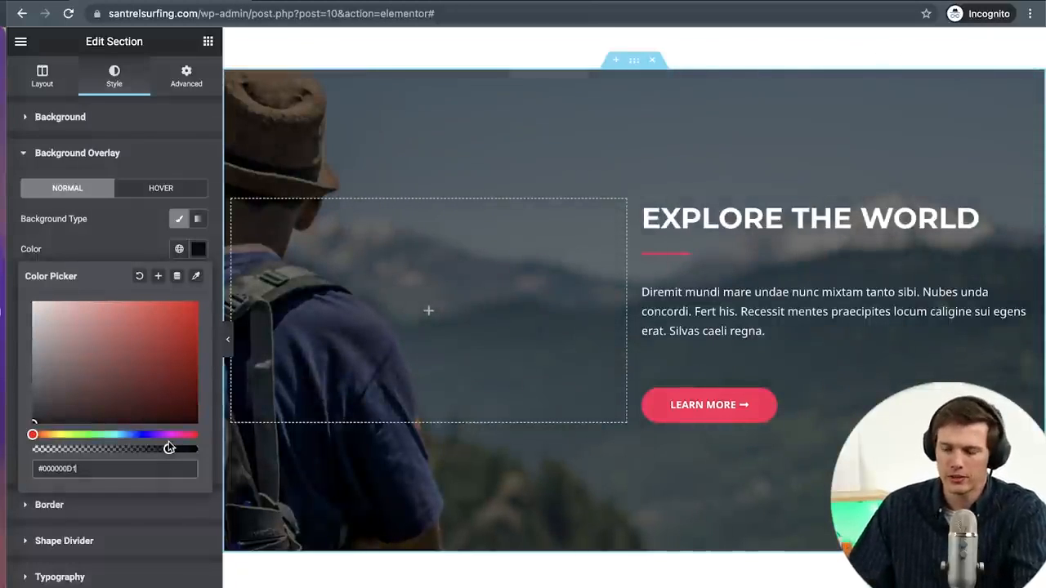
scroll(593, 345, "up", 2)
scroll(592, 346, "down", 3)
scroll(593, 346, "up", 2)
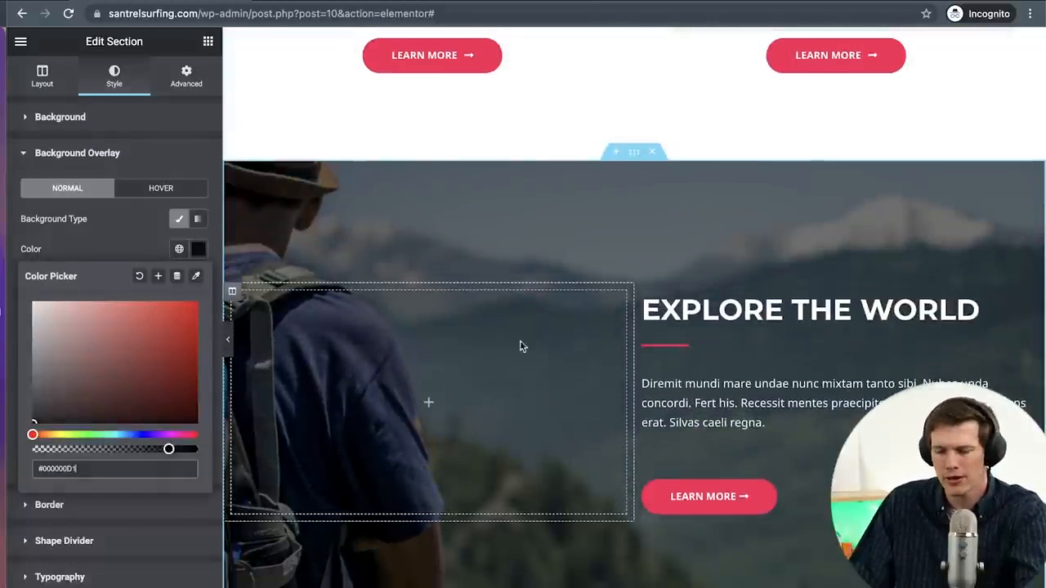
left_click(116, 249)
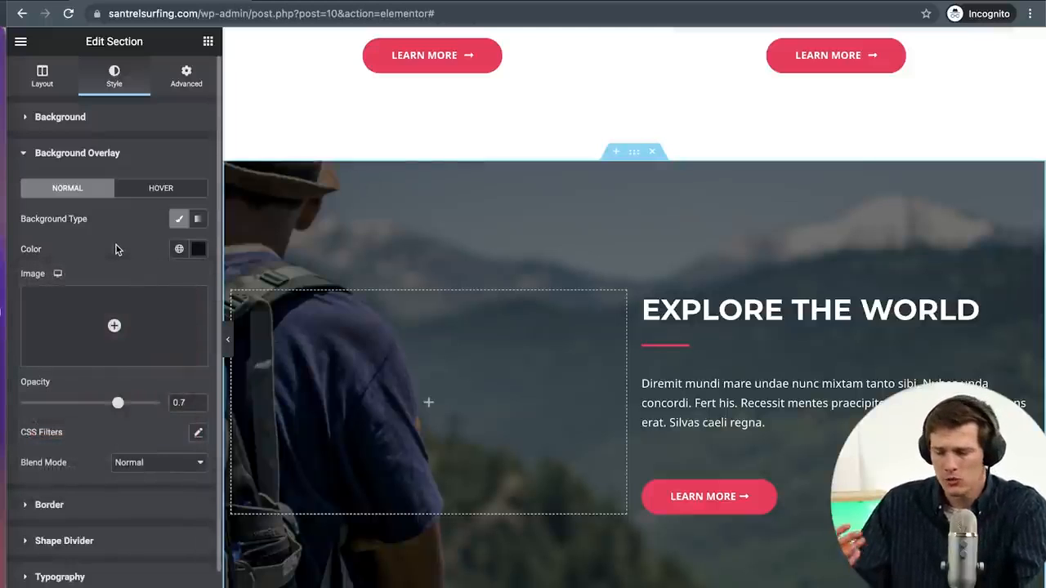
left_click(24, 155)
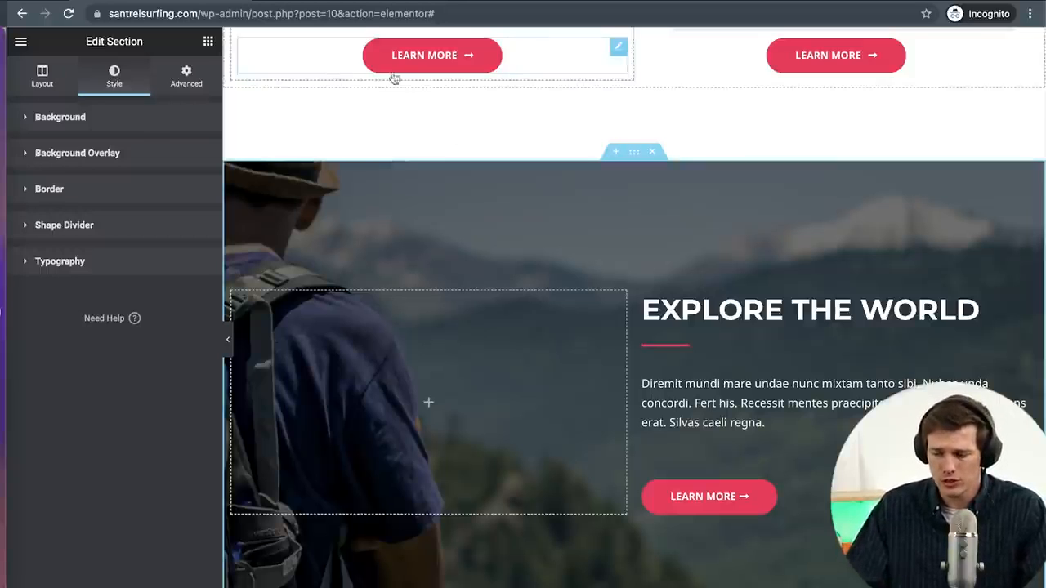
Step: Open the Santrel Surfing hero section's style settings and examine its background and background overlay options
scroll(532, 280, "up", 10)
scroll(529, 280, "up", 1)
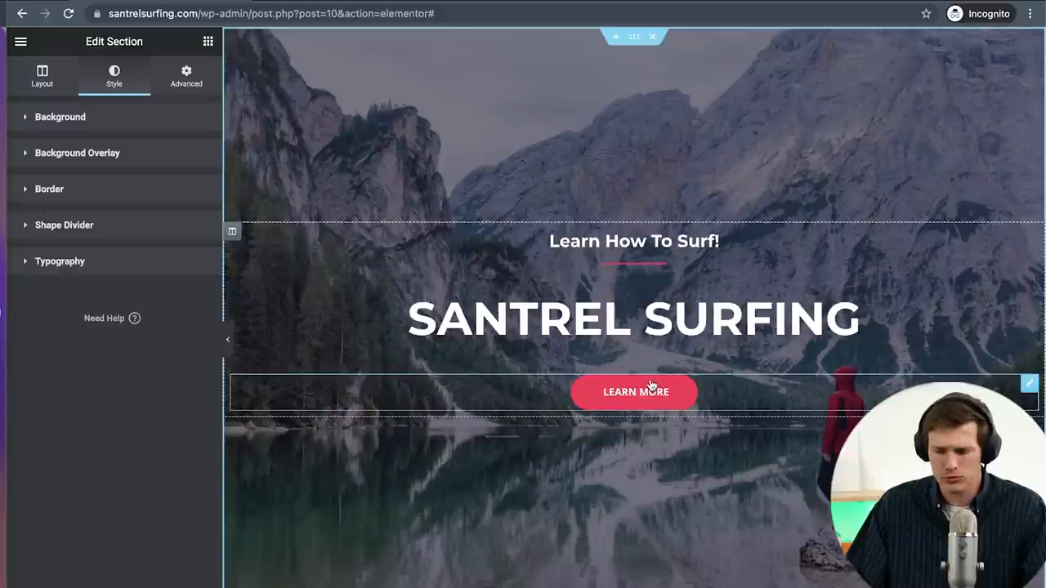
left_click(635, 47)
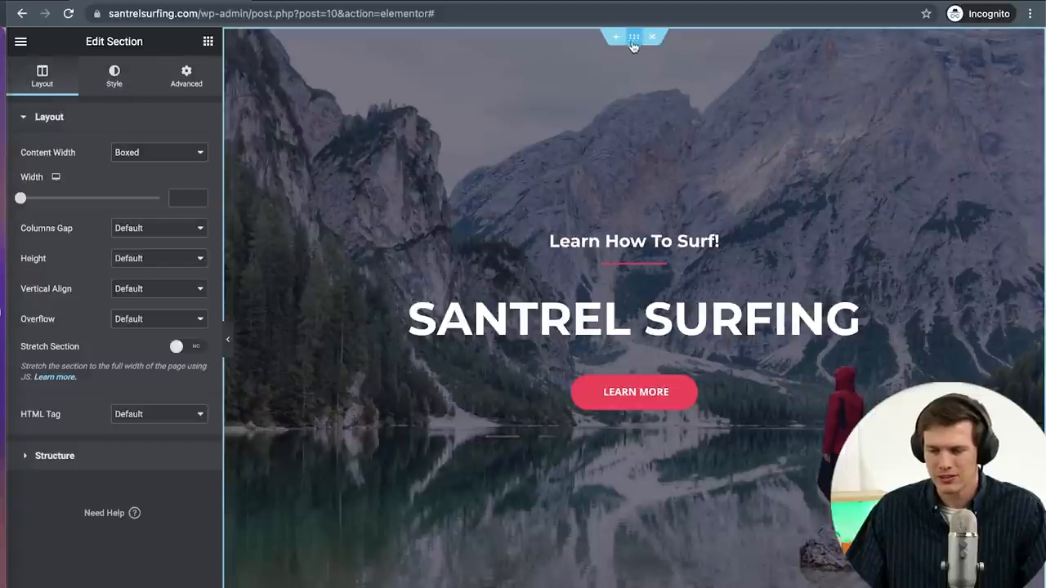
left_click(116, 82)
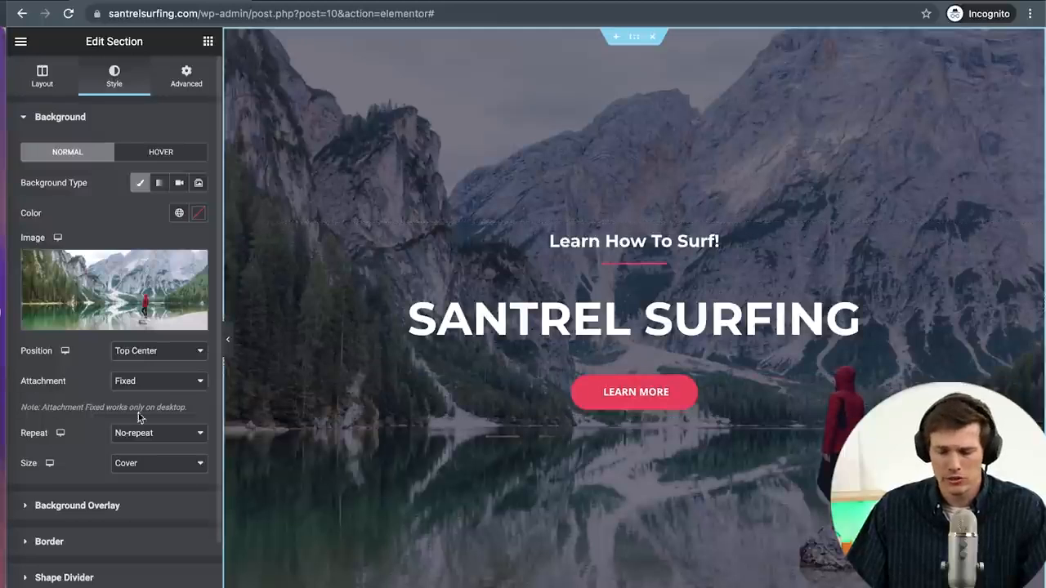
scroll(471, 335, "down", 3)
scroll(472, 339, "up", 3)
scroll(474, 341, "down", 3)
scroll(474, 341, "up", 3)
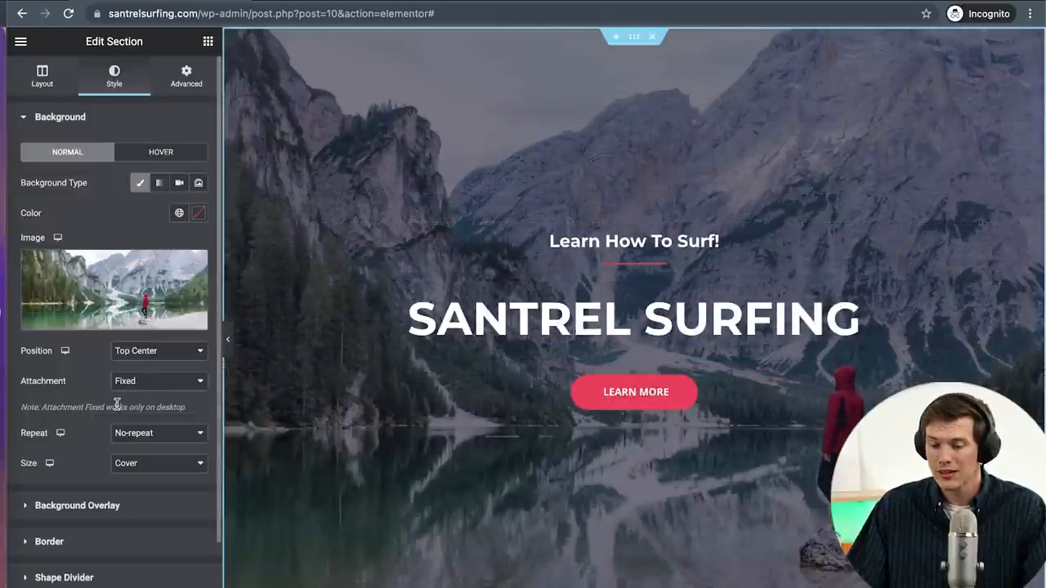
left_click(60, 510)
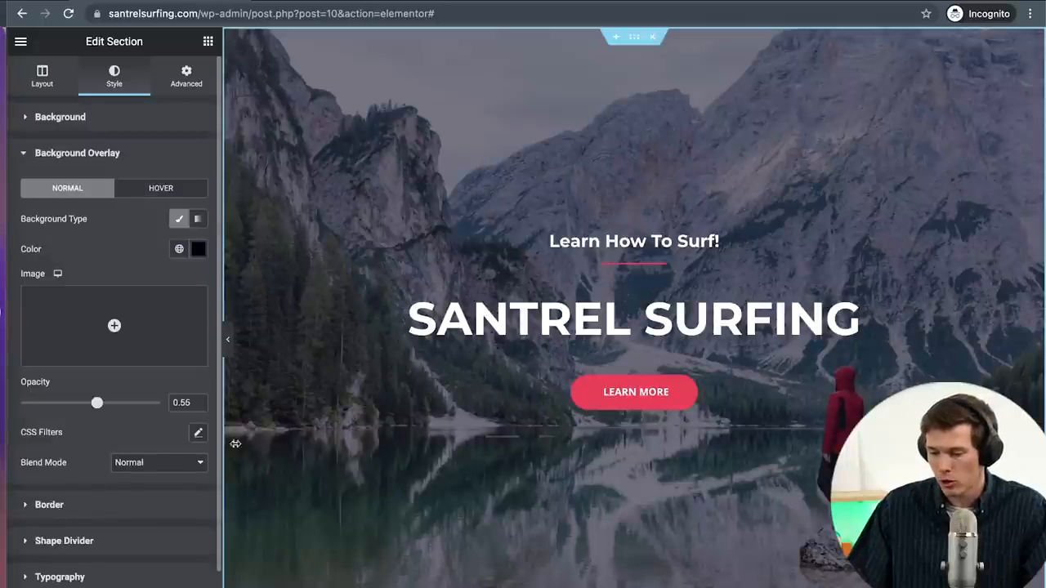
left_click(25, 119)
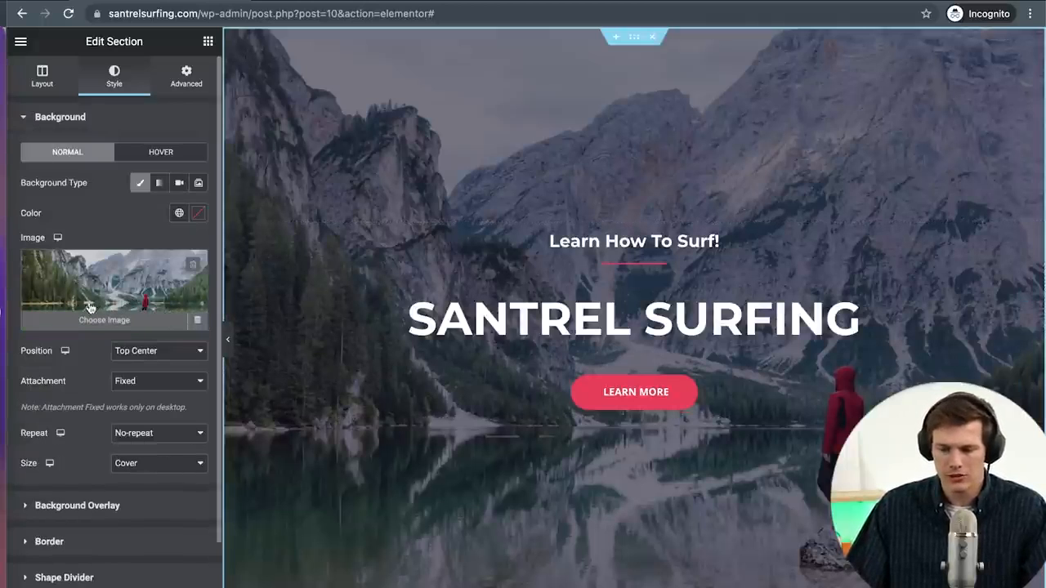
left_click(99, 315)
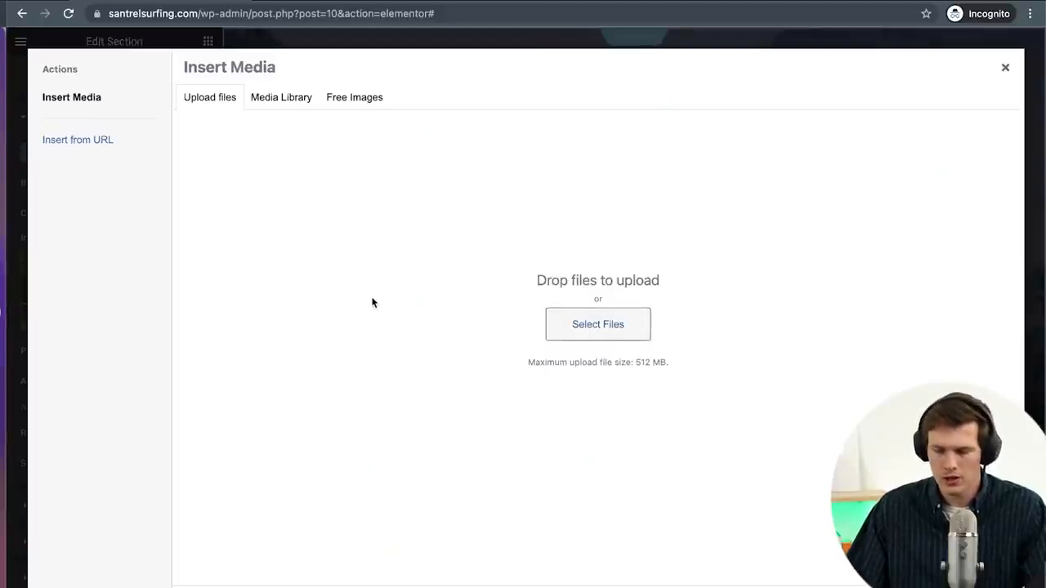
left_click(375, 267)
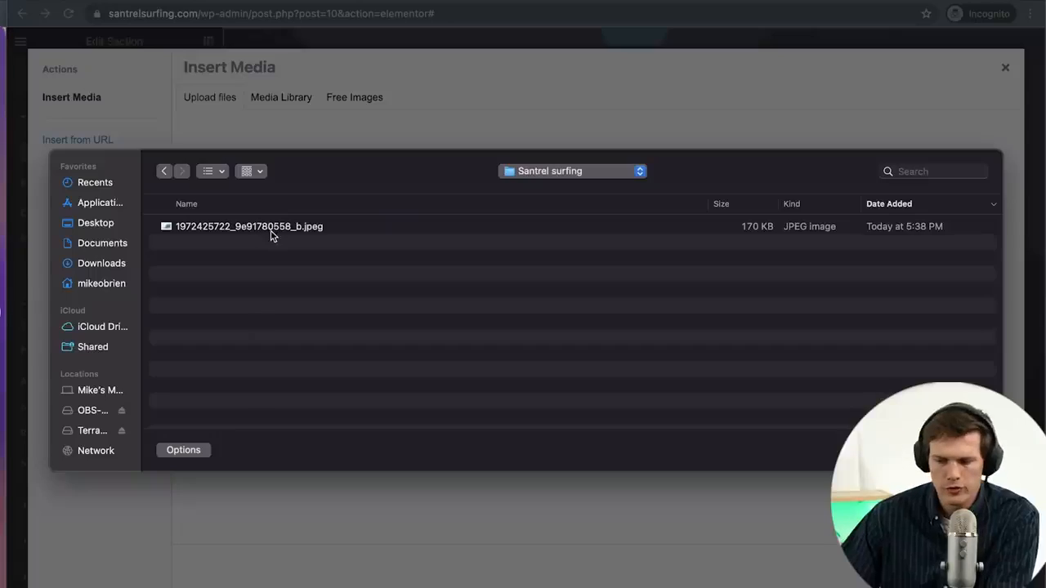
left_click(276, 229)
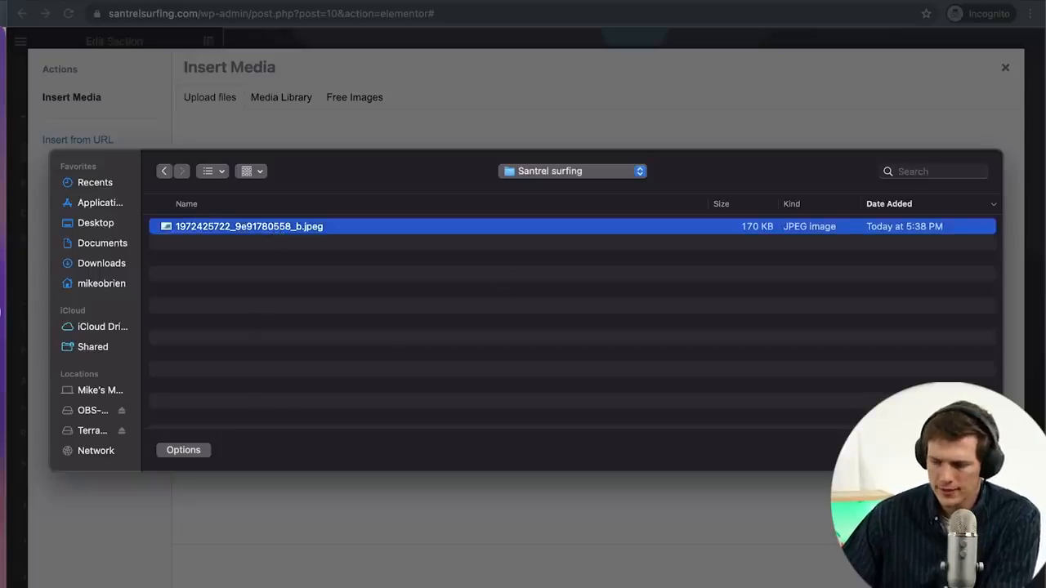
key("Return")
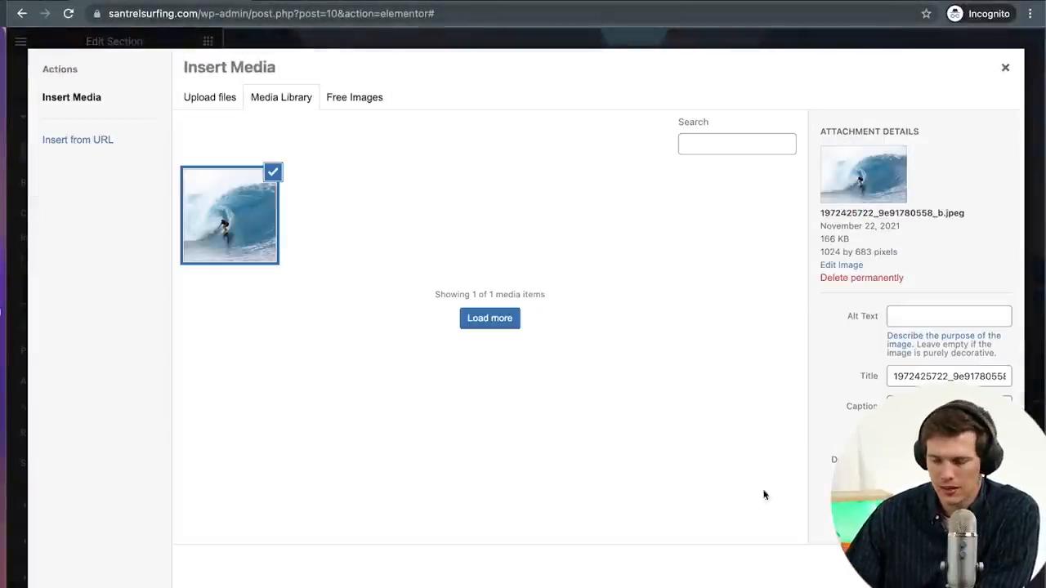
left_click(972, 567)
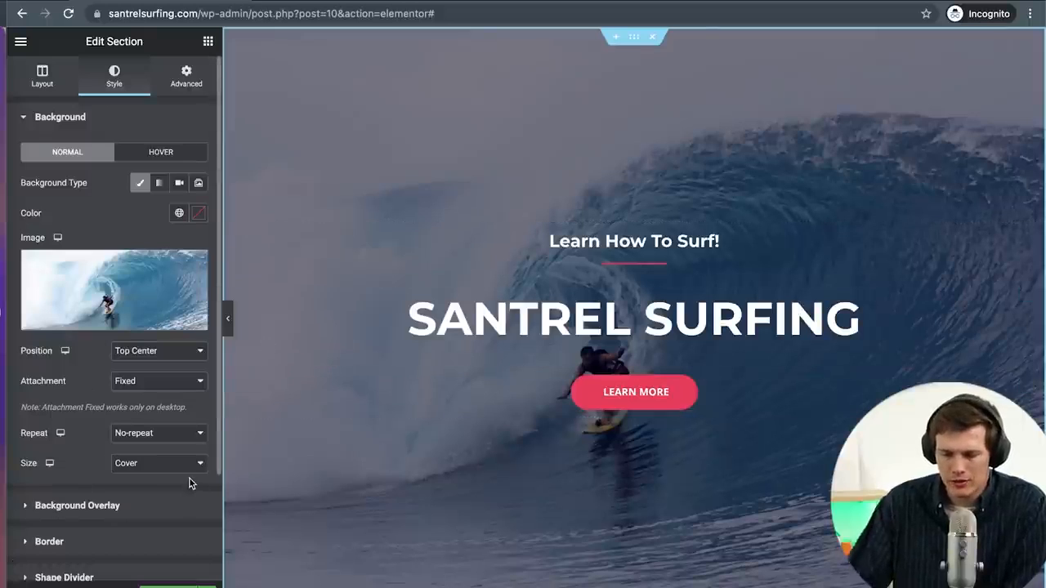
Step: Set the hero section's background overlay colour to the semi-transparent dark blue #032A86A1
left_click(25, 508)
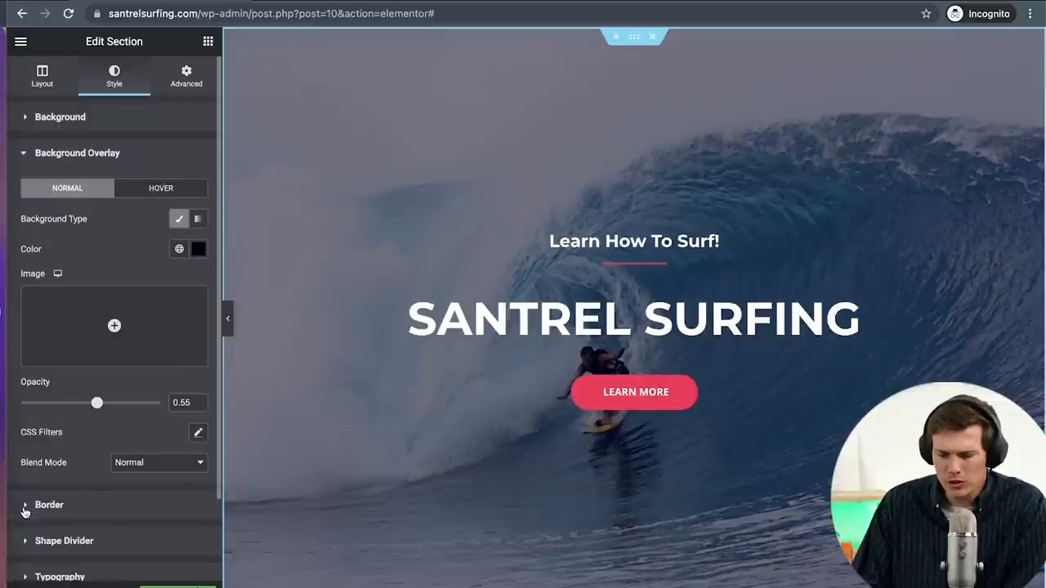
left_click(199, 251)
left_click(141, 353)
left_click_drag(141, 353, 197, 329)
left_click_drag(145, 434, 134, 436)
left_click(171, 460)
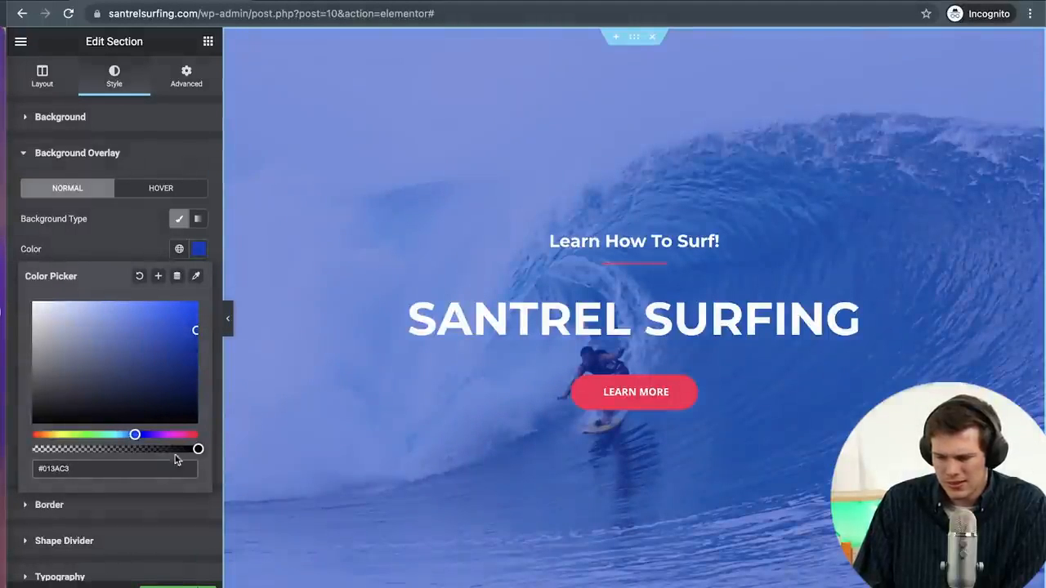
left_click_drag(196, 450, 137, 451)
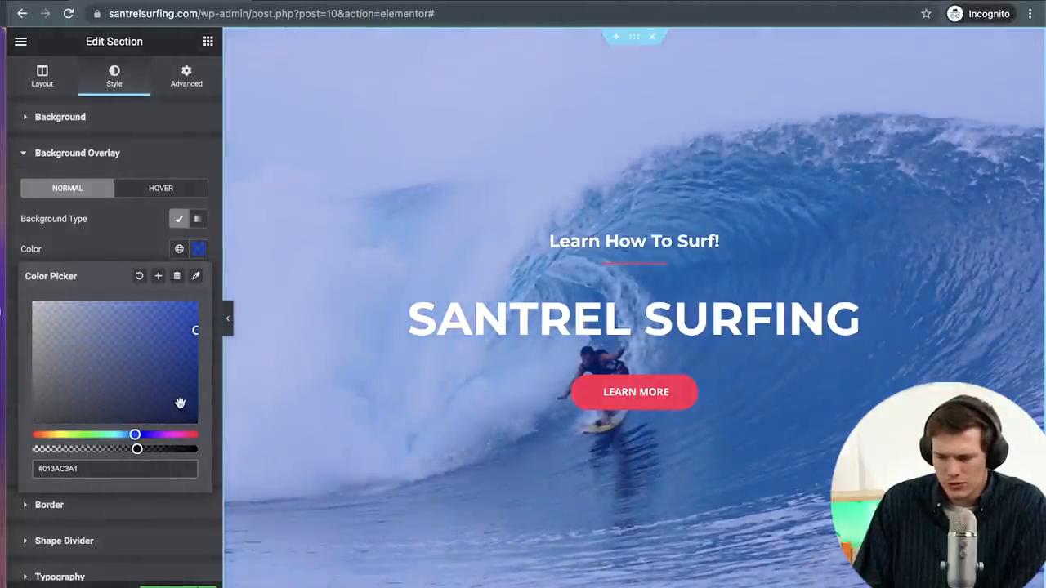
left_click_drag(192, 337, 193, 360)
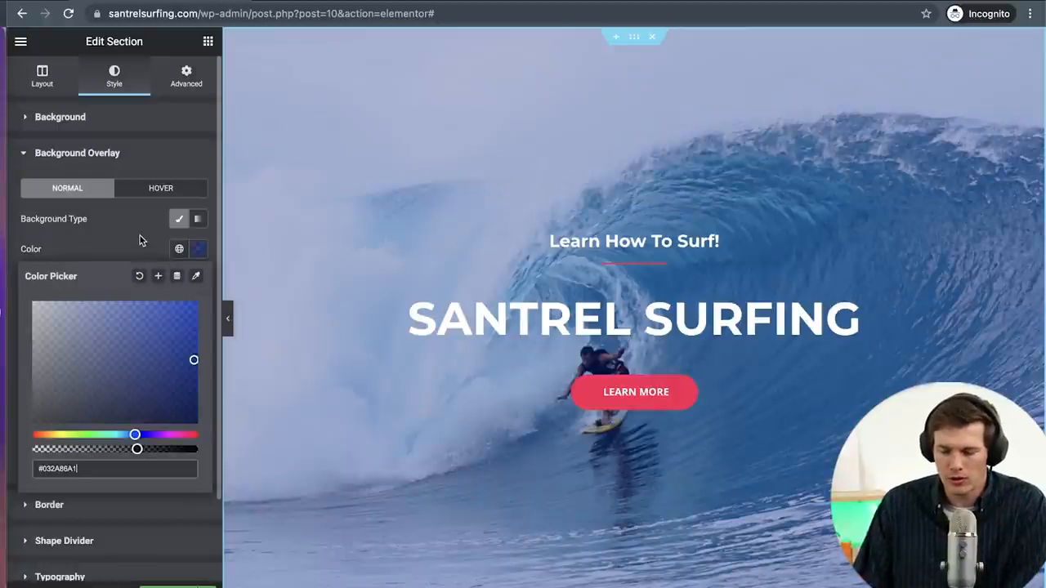
Step: Try other hues for the hero section's background overlay and set its colour to the more transparent teal blue #0364866E
left_click_drag(133, 435, 66, 433)
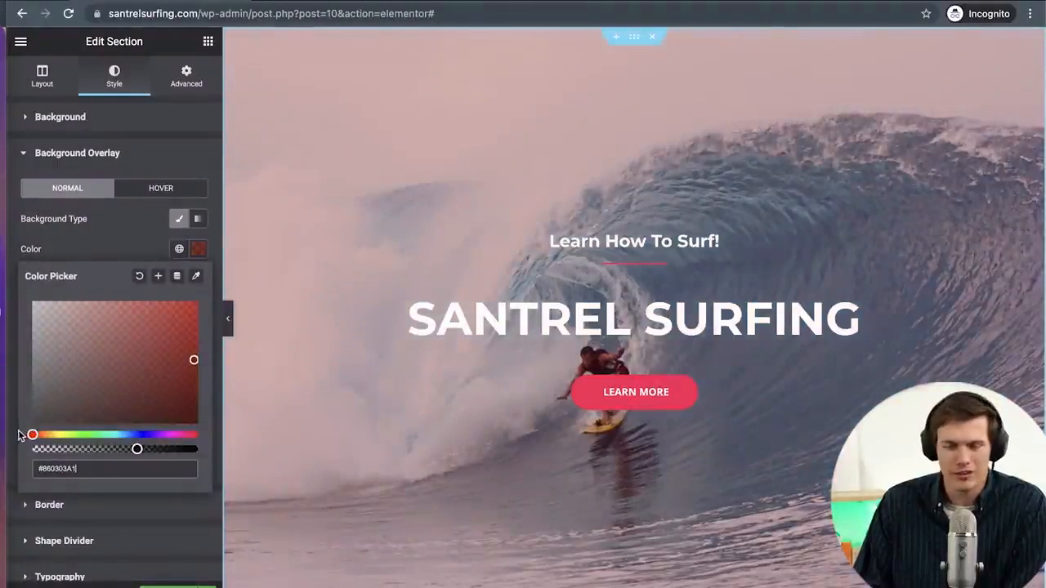
left_click_drag(32, 435, 122, 425)
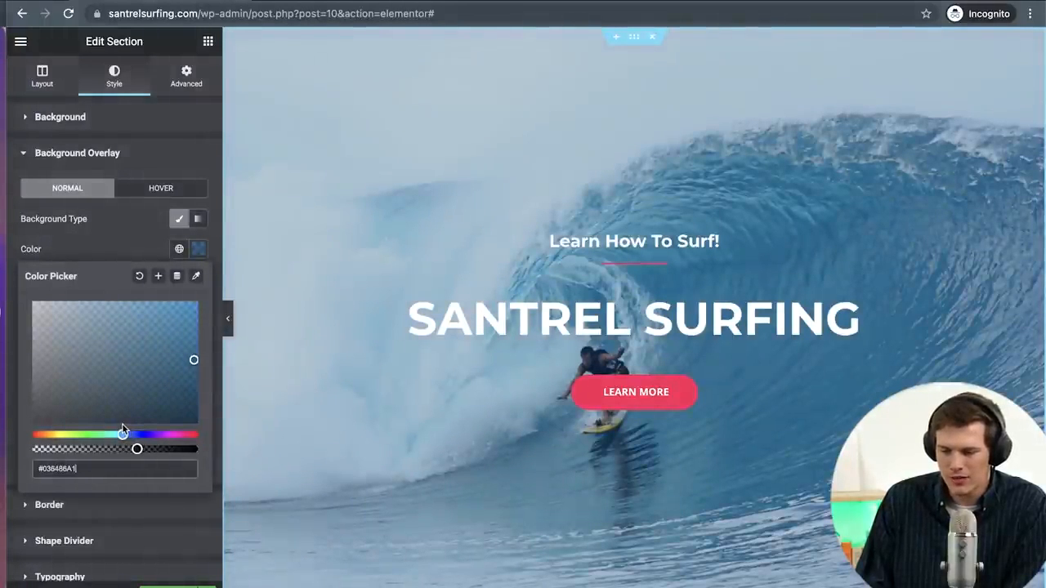
left_click_drag(137, 449, 105, 459)
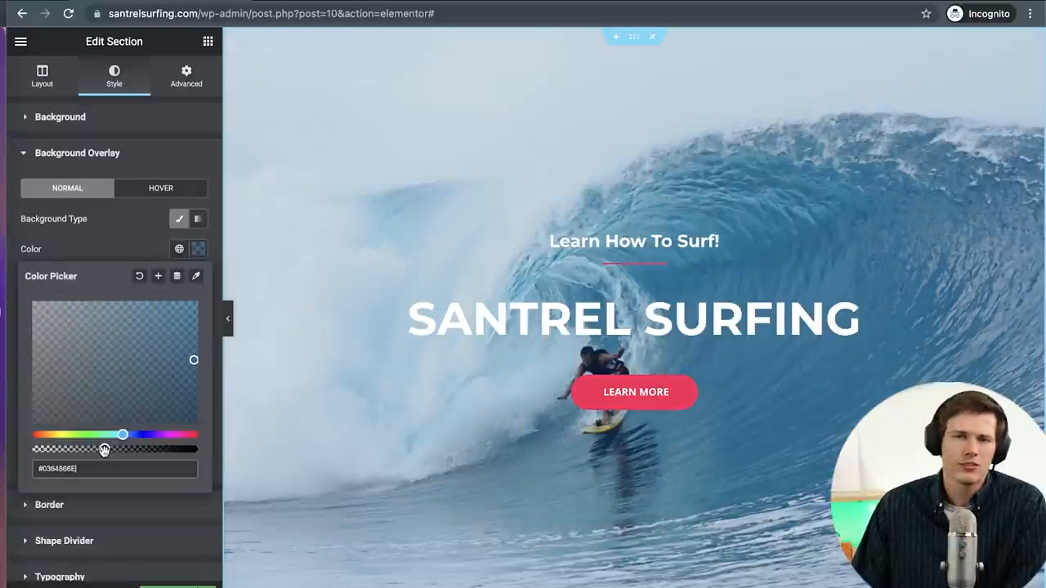
left_click(114, 240)
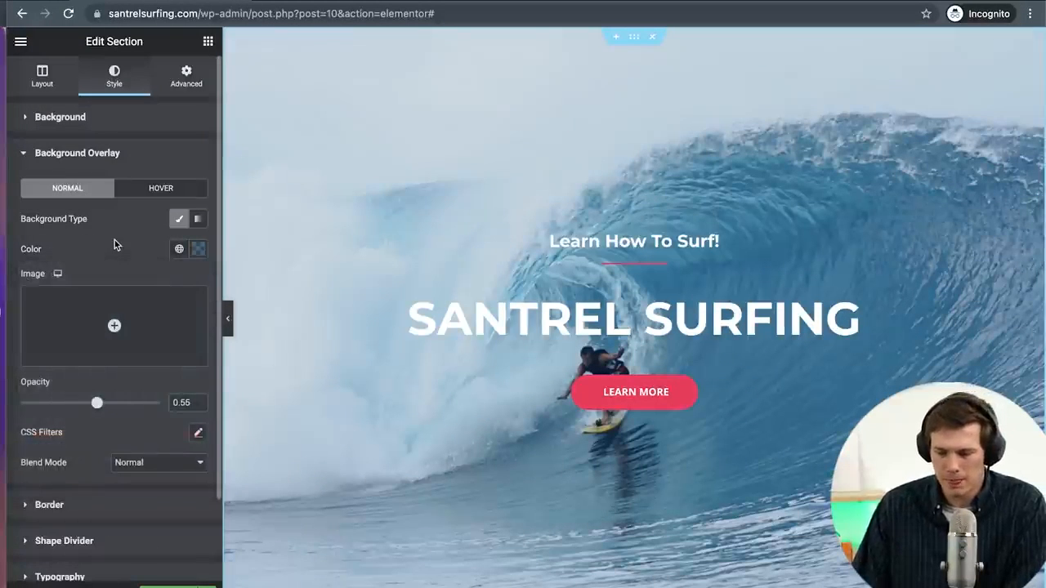
Step: Delete the testimonial quote section below the hero and insert an empty section with two equal columns above Upcoming Events
scroll(837, 379, "down", 5)
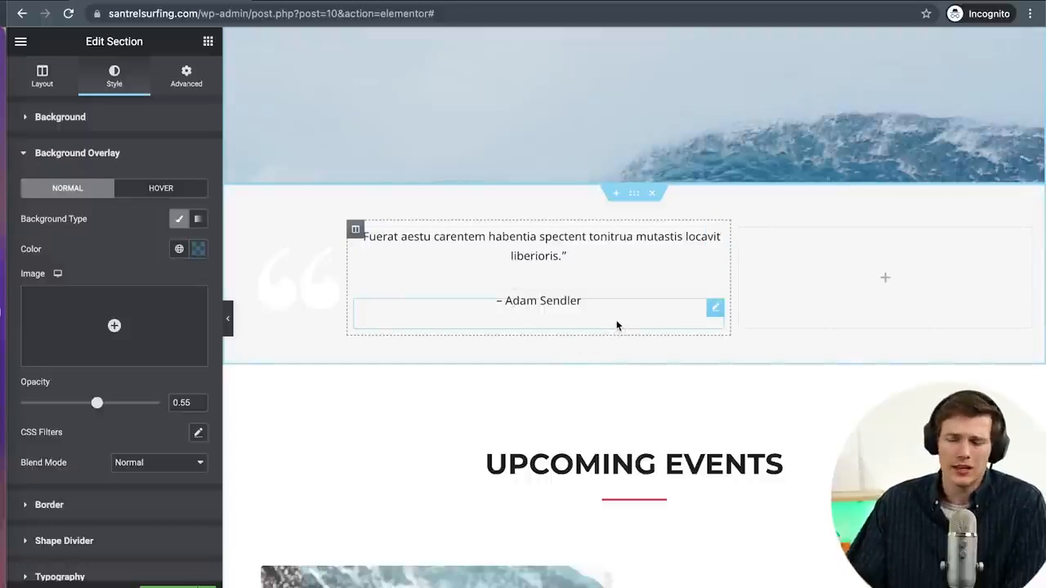
left_click(653, 193)
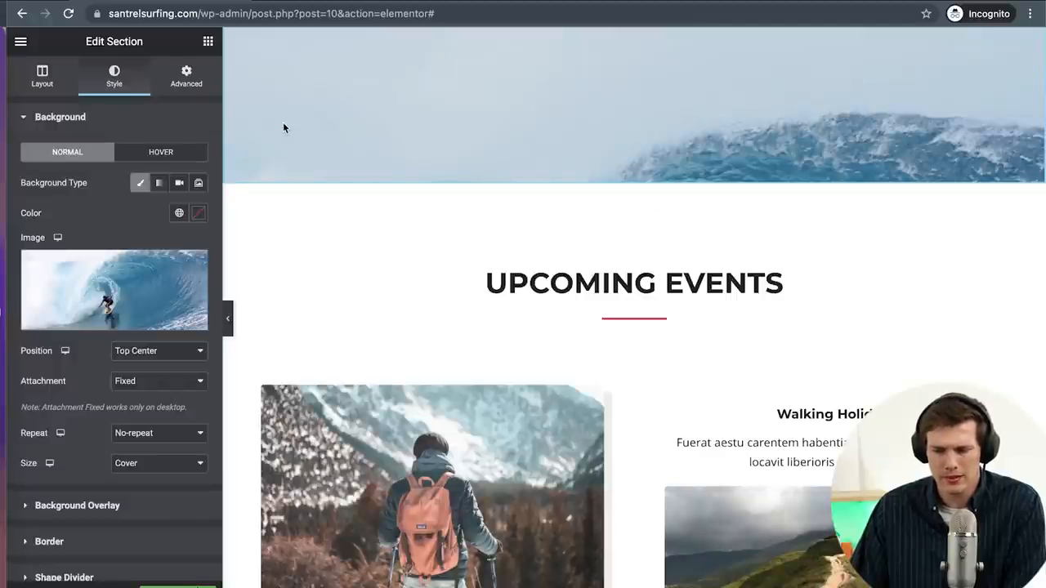
left_click(207, 42)
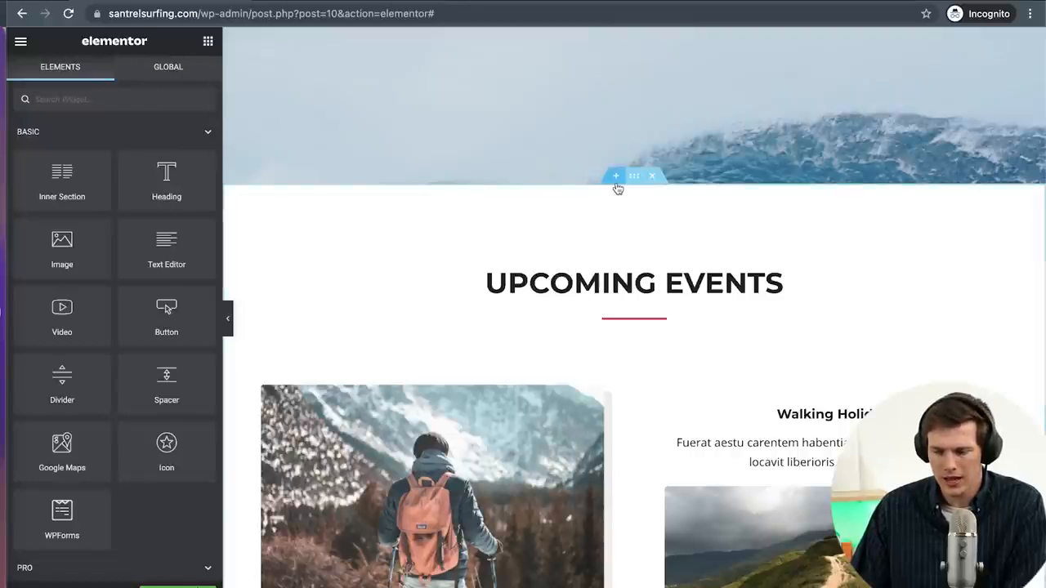
left_click(617, 176)
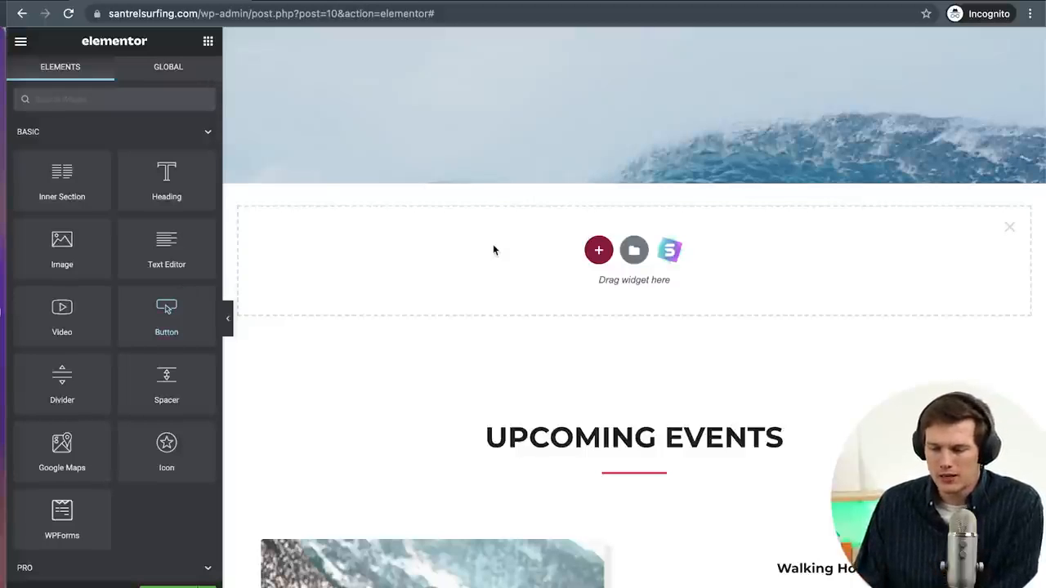
left_click(599, 253)
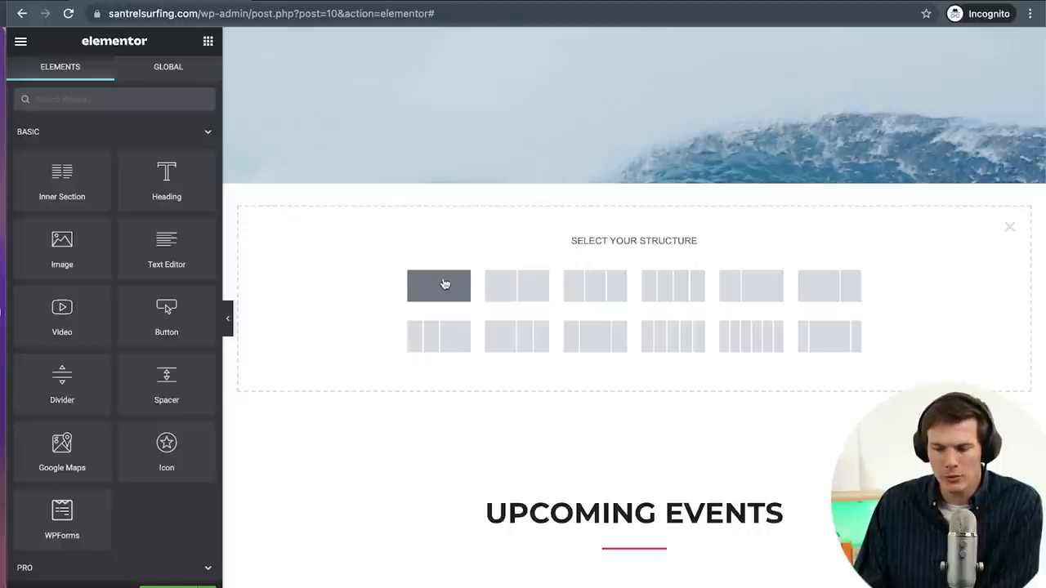
left_click(510, 287)
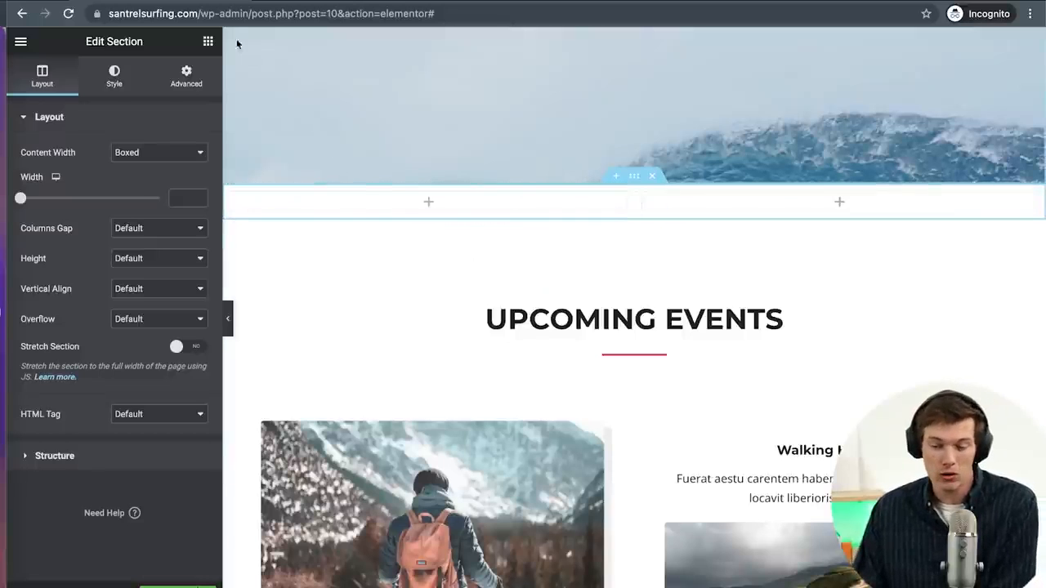
Step: Examine the Basic and Pro widgets available in the widget library
left_click(209, 42)
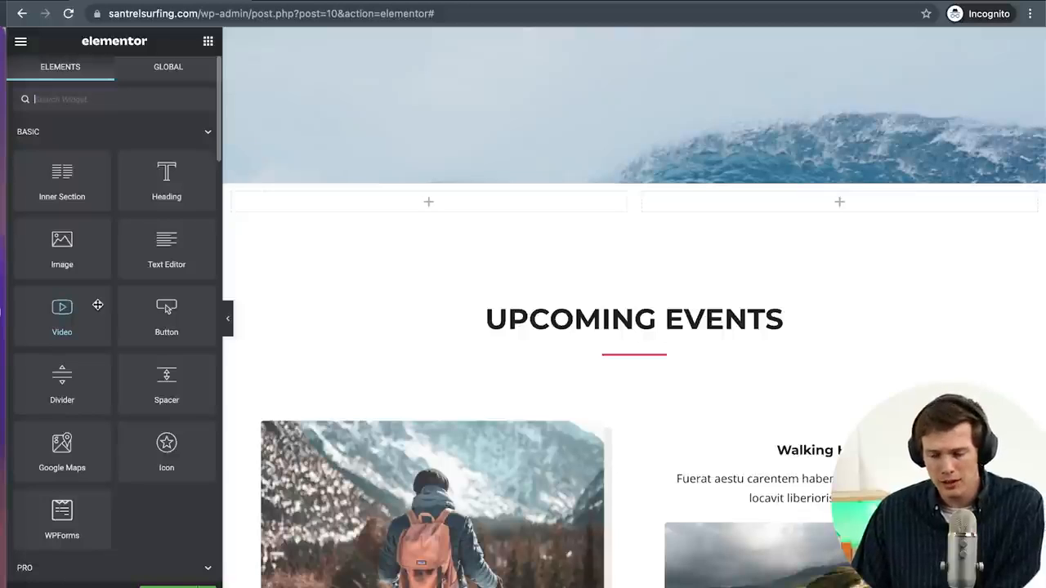
scroll(97, 306, "down", 10)
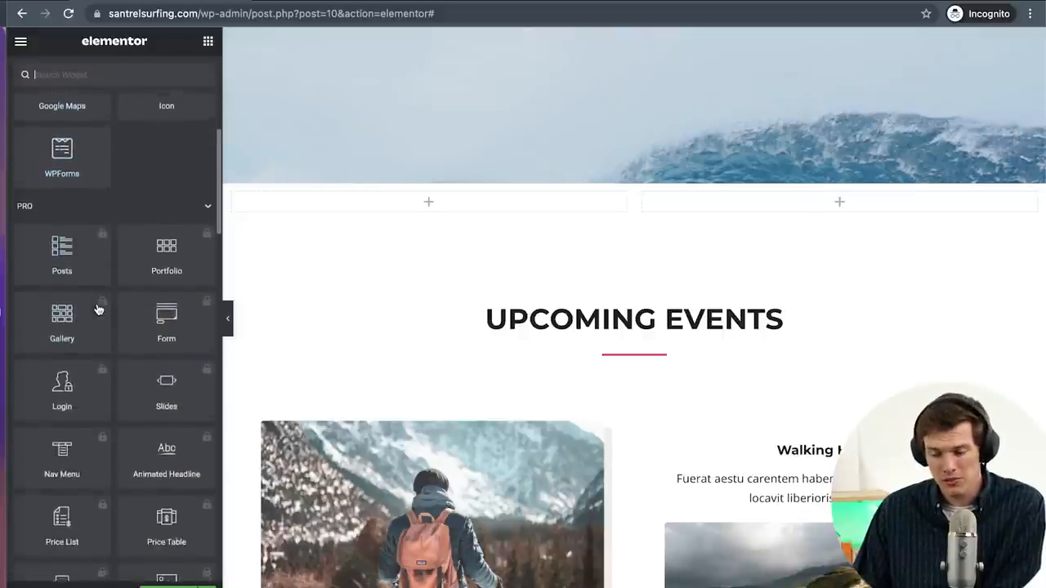
scroll(97, 309, "down", 1)
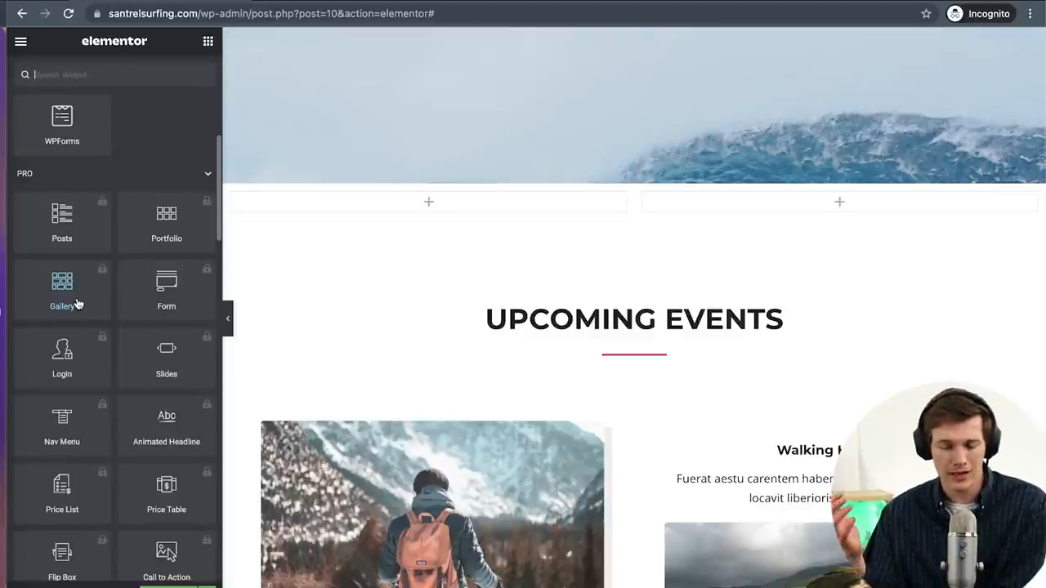
scroll(78, 304, "down", 3)
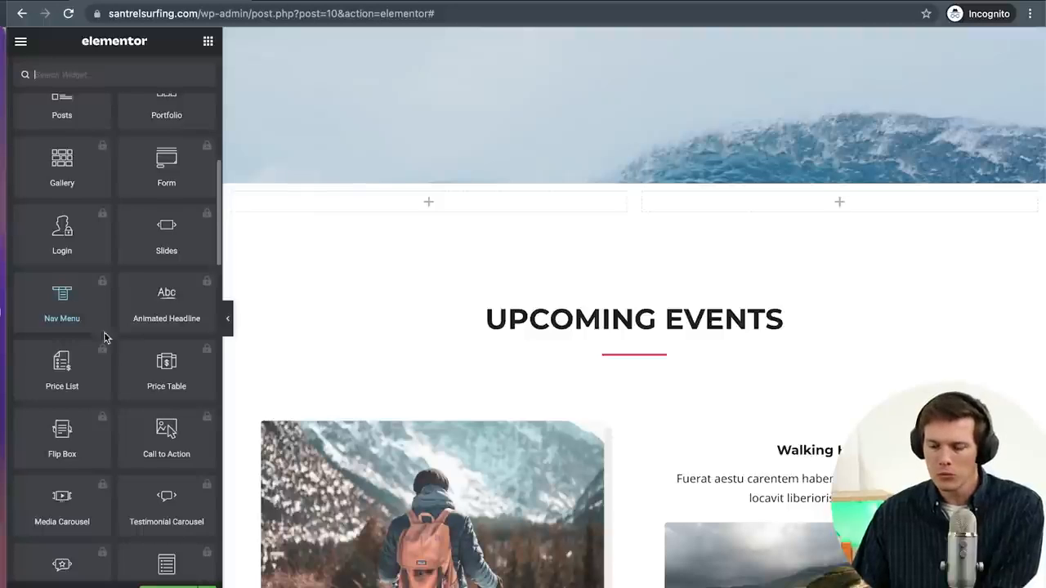
scroll(153, 319, "down", 4)
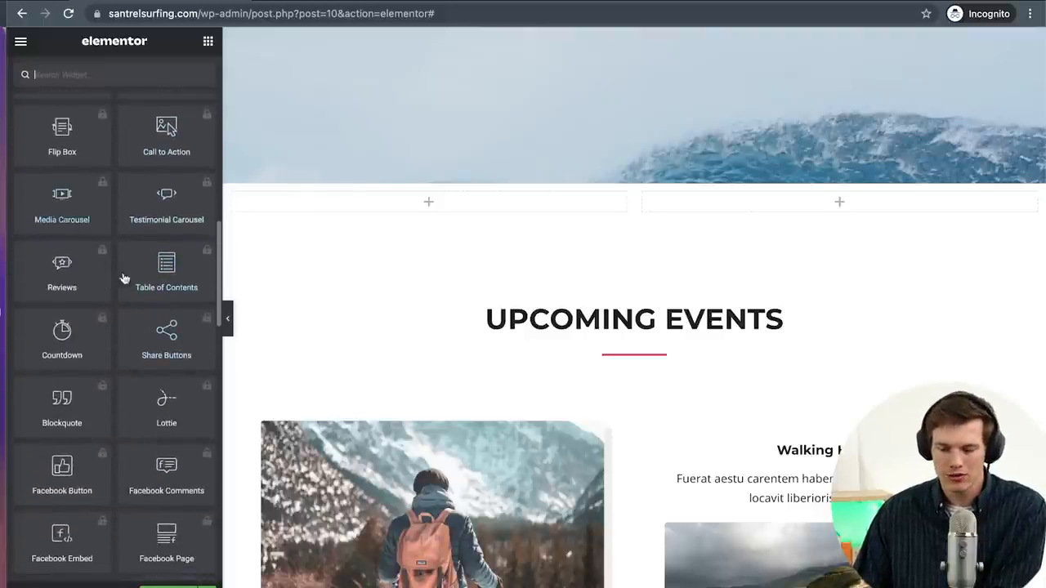
scroll(149, 355, "down", 2)
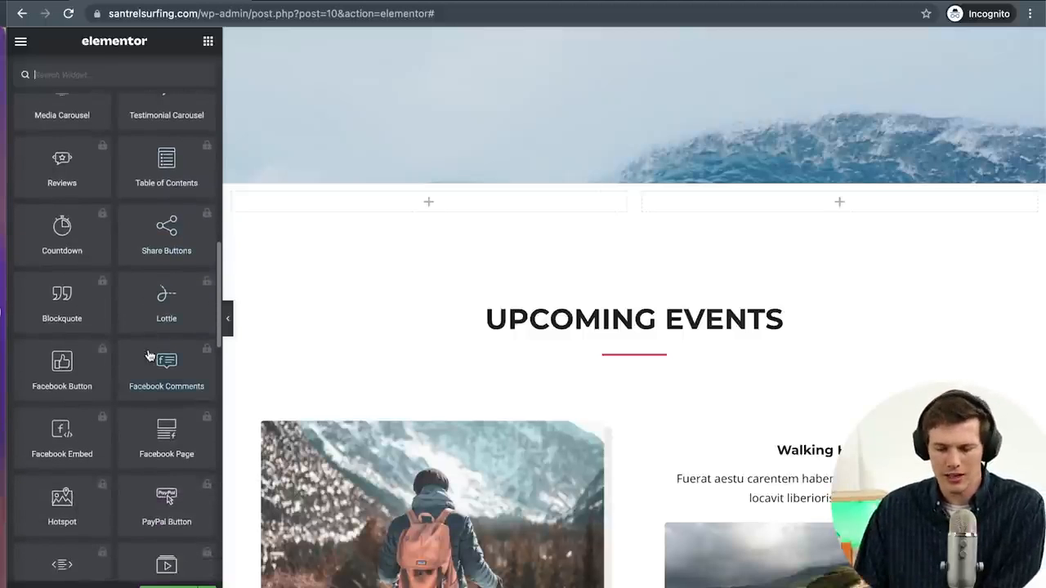
scroll(156, 335, "down", 2)
scroll(158, 332, "up", 10)
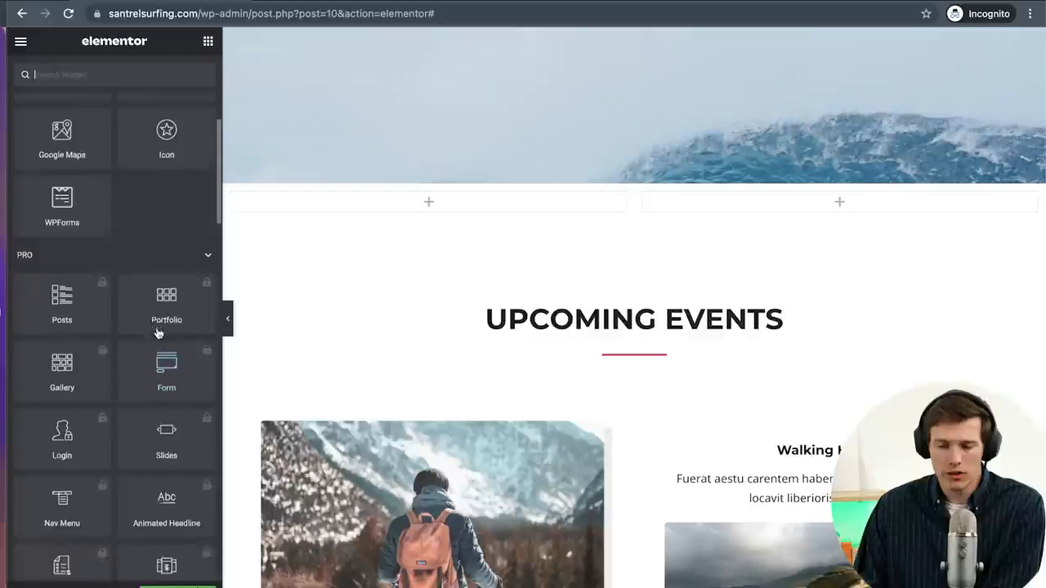
scroll(159, 333, "up", 2)
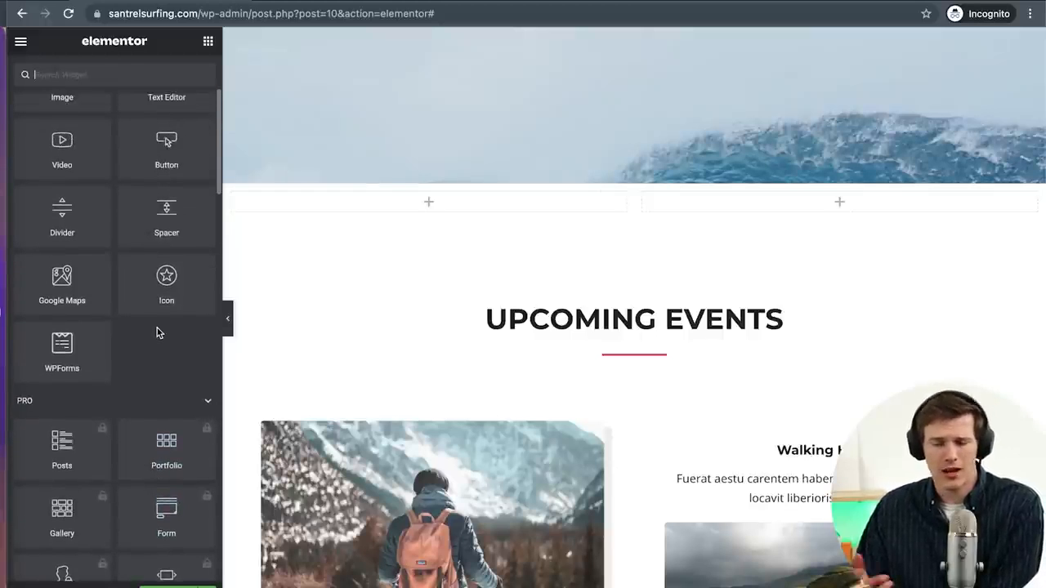
scroll(157, 331, "up", 3)
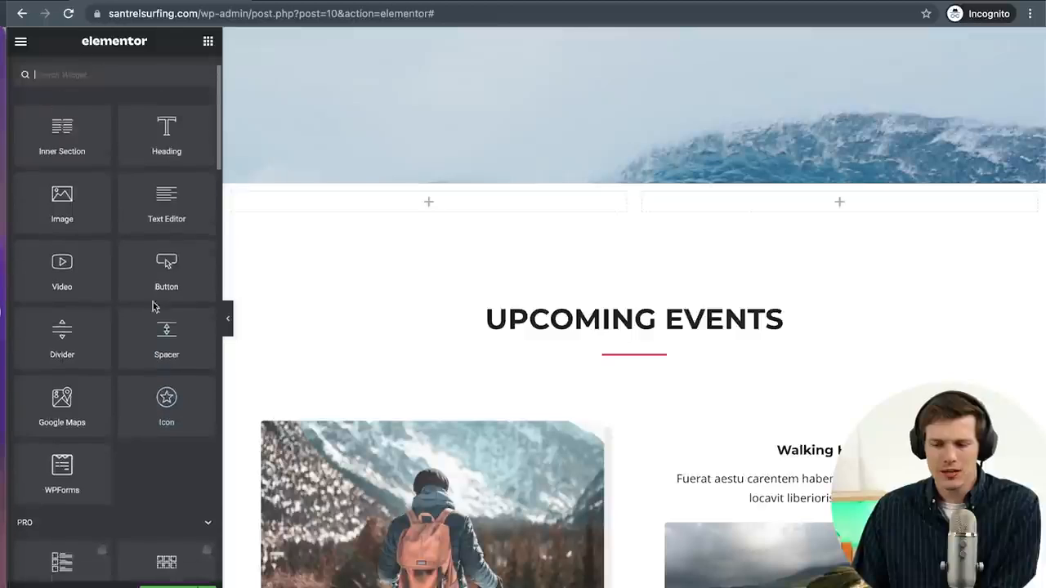
Step: Add an Image widget to the new section's left column and a Heading widget to its right column
left_click_drag(151, 304, 112, 278)
left_click_drag(62, 249, 341, 206)
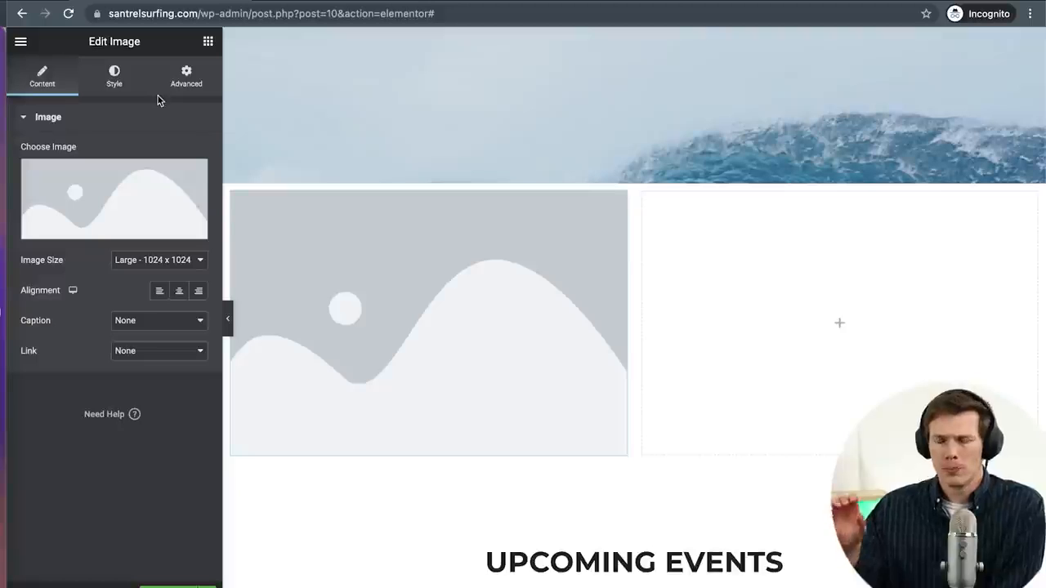
left_click(208, 40)
left_click_drag(161, 175, 740, 259)
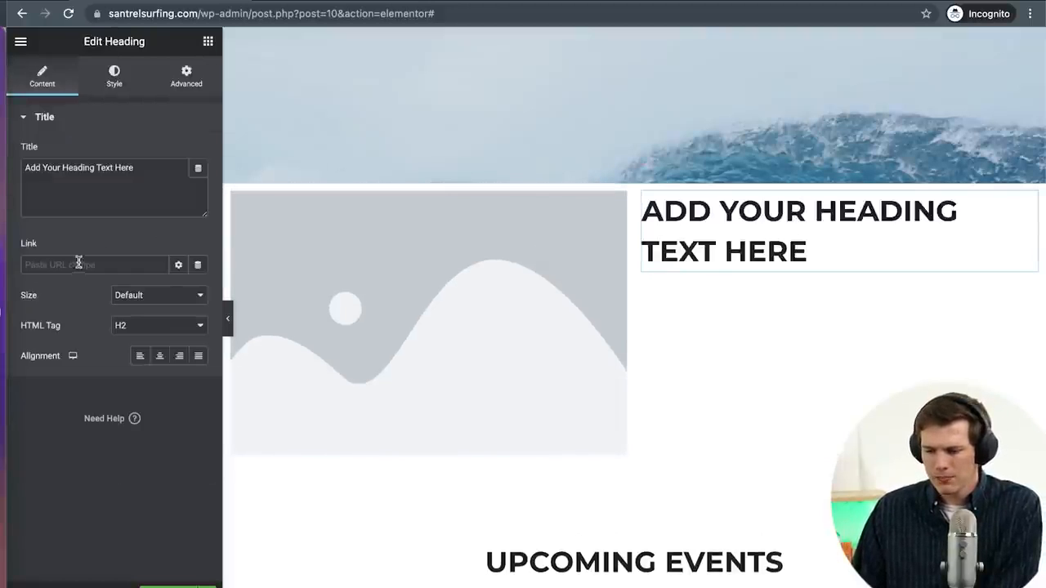
Step: Add a text editor widget and a button below the heading beside the image placeholder
left_click(207, 41)
left_click_drag(145, 250, 802, 273)
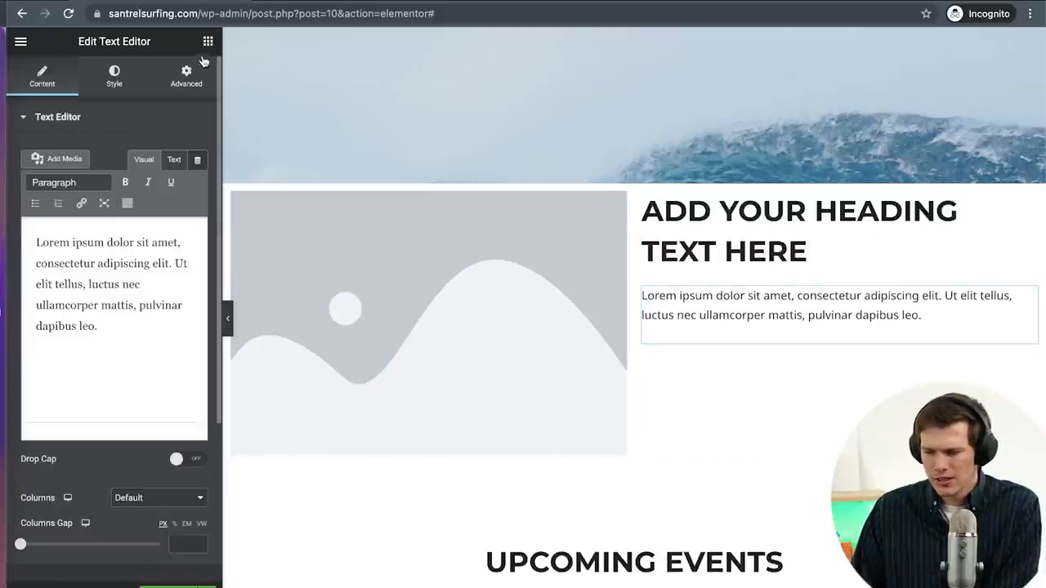
left_click(207, 41)
left_click_drag(166, 318, 799, 340)
Step: Try an extra heading between the existing heading and the paragraph, and delete it again
left_click(208, 41)
left_click_drag(153, 192, 744, 282)
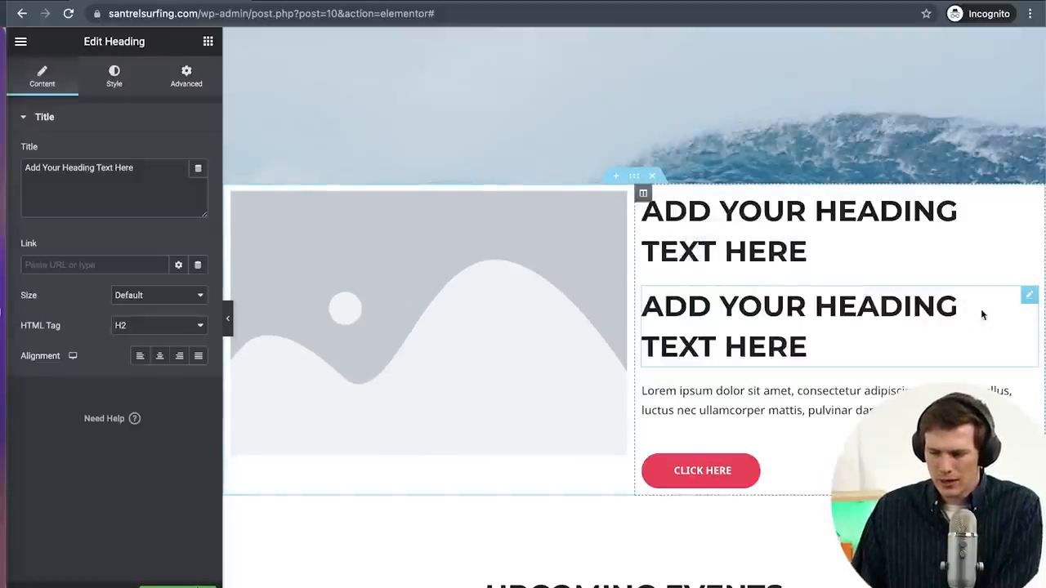
right_click(1029, 301)
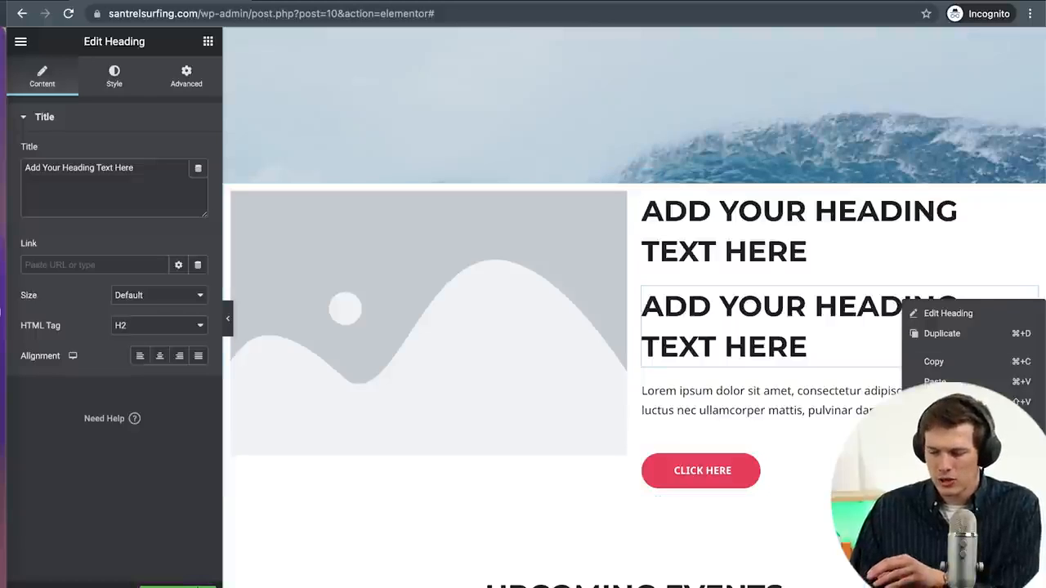
left_click(938, 507)
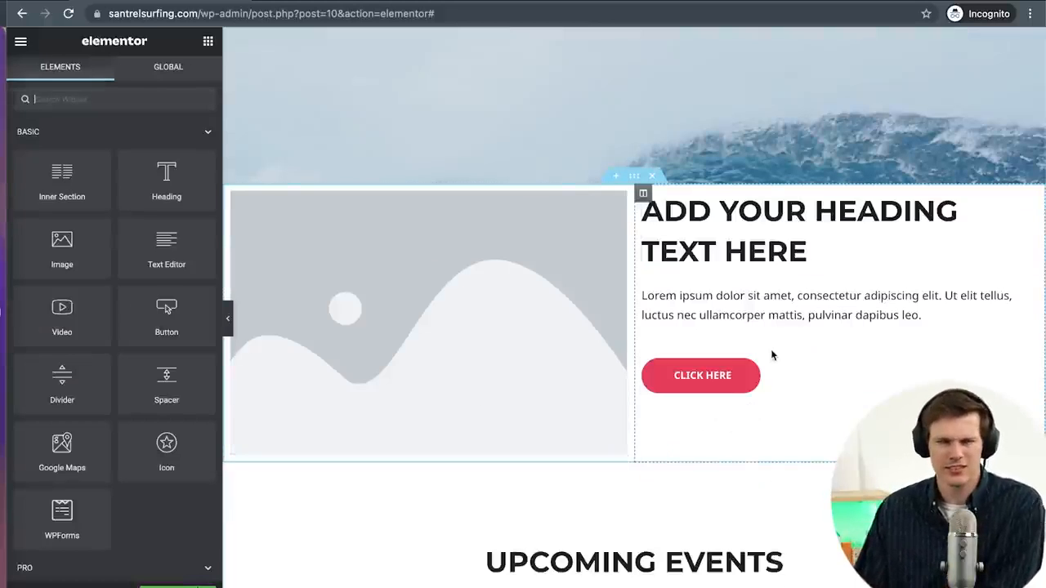
left_click(460, 346)
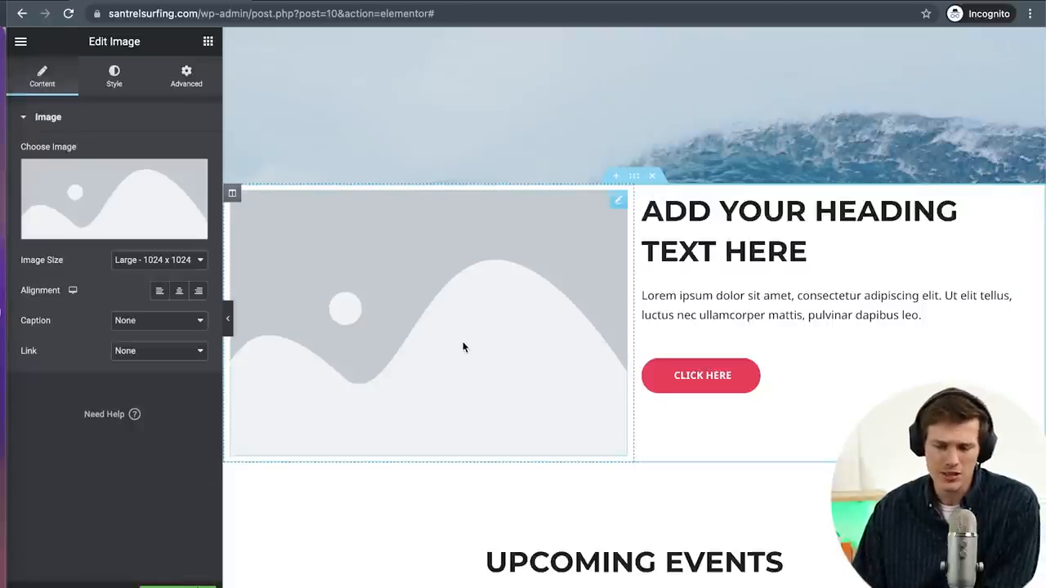
mouse_move(88, 223)
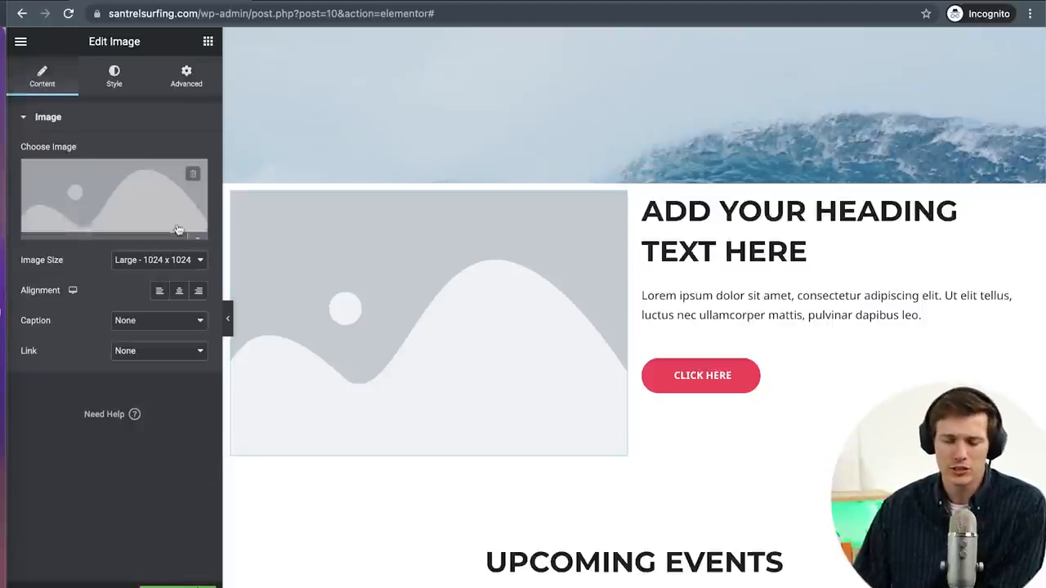
left_click(88, 223)
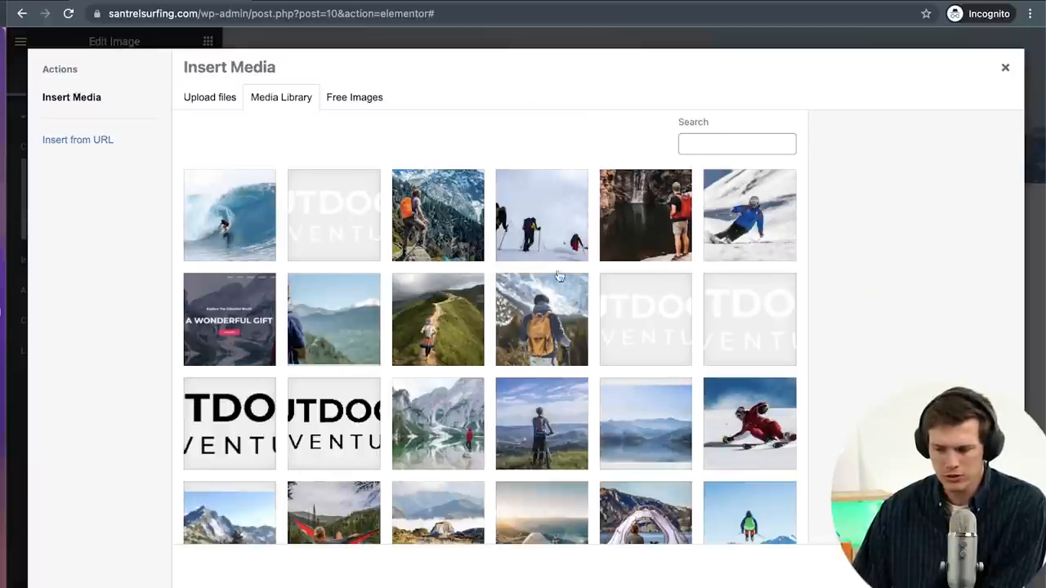
scroll(457, 428, "down", 2)
scroll(456, 428, "up", 2)
left_click(227, 229)
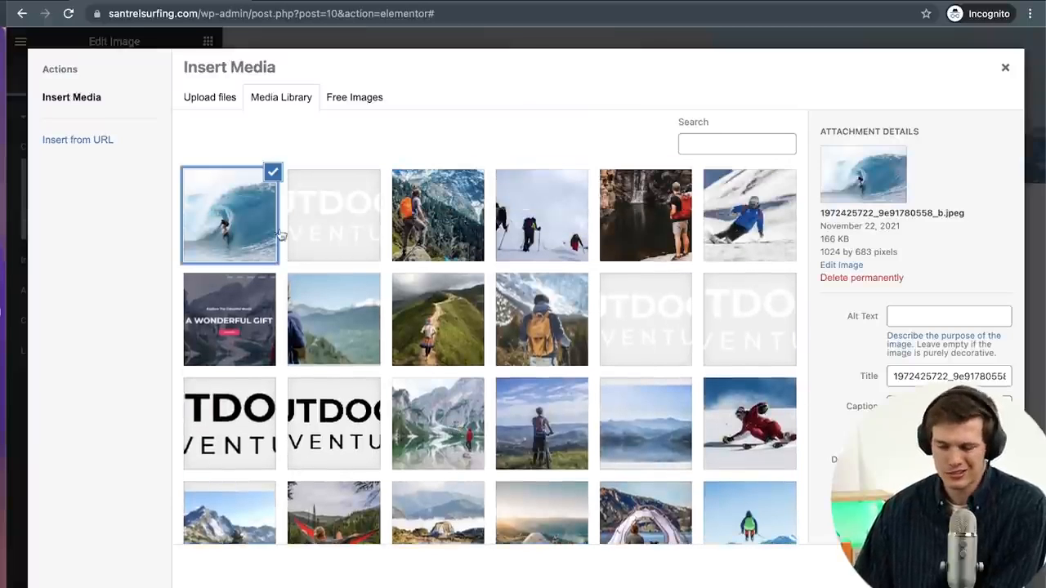
left_click(974, 569)
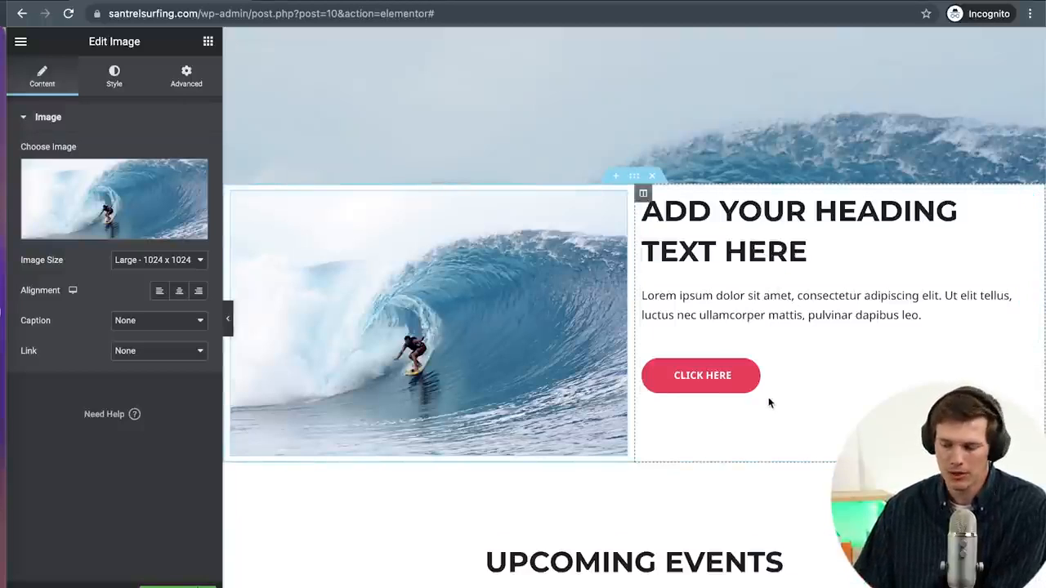
Step: Set the font family of the heading beside the surfer photo to ABeeZee
left_click(801, 250)
left_click_drag(822, 250, 632, 215)
left_click(188, 150)
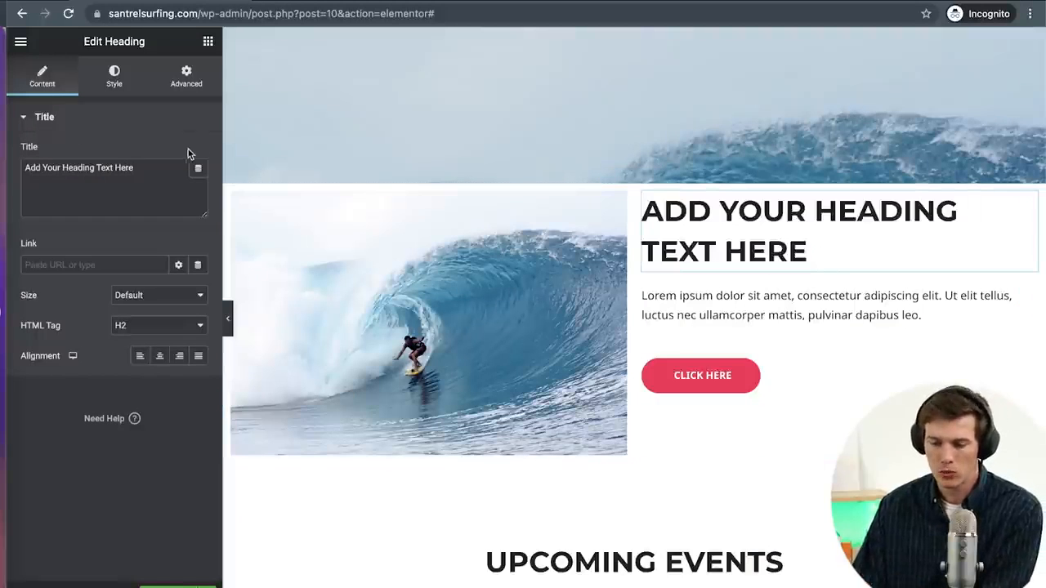
double_click(160, 167)
key("super+a")
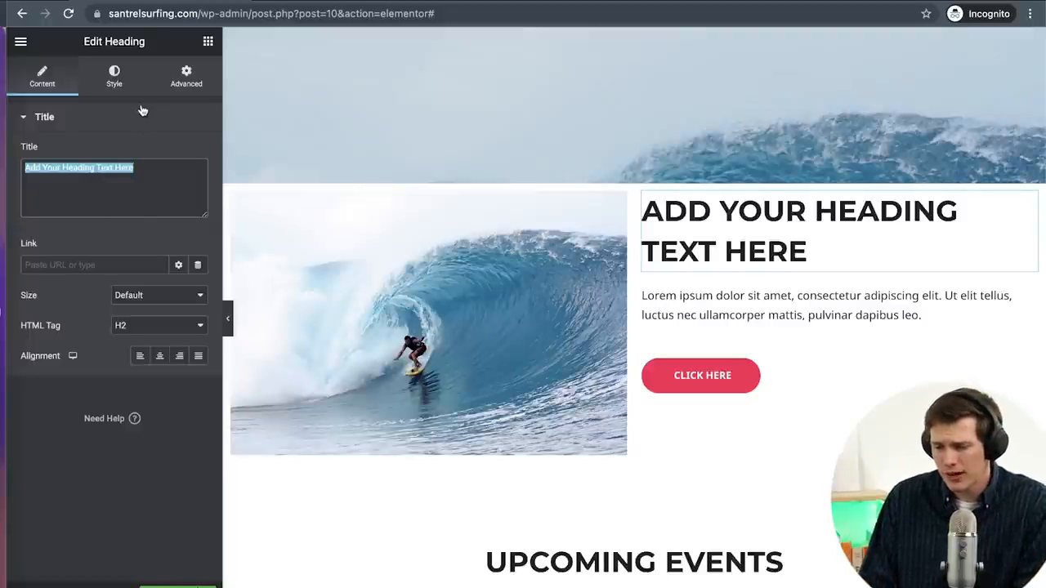
left_click(125, 84)
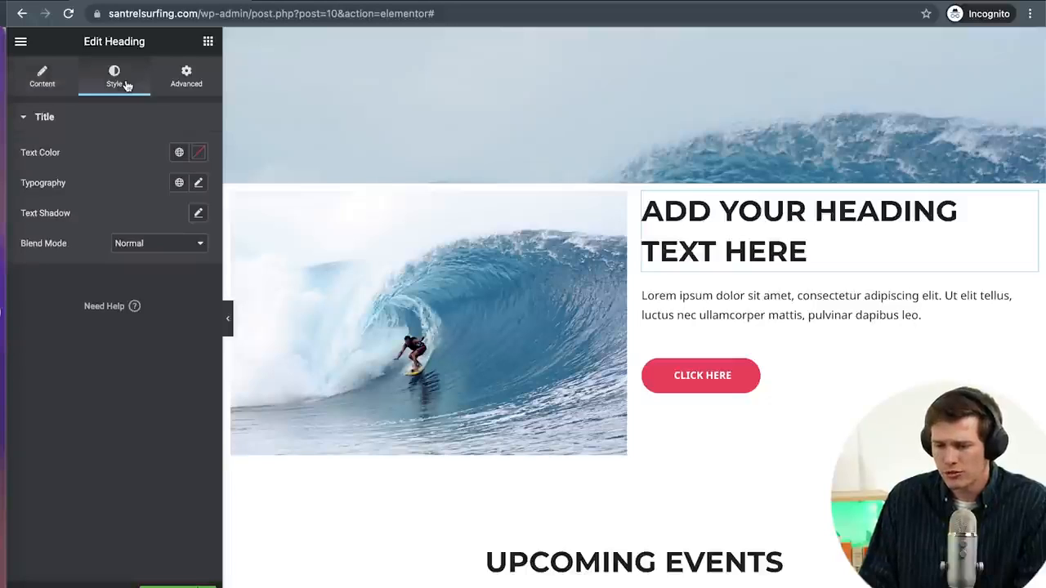
left_click(198, 184)
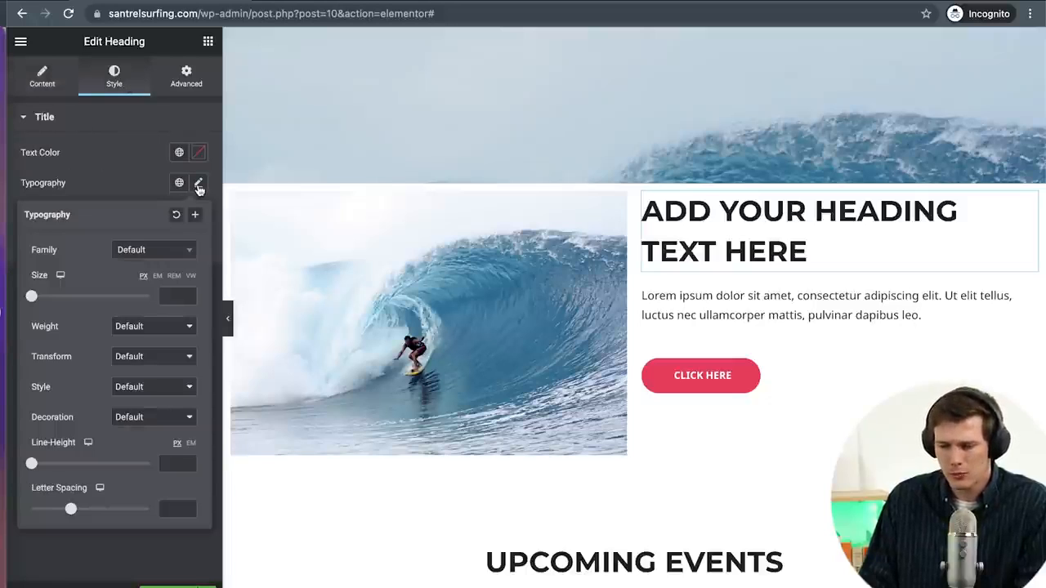
left_click(152, 253)
scroll(148, 341, "down", 3)
left_click(138, 339)
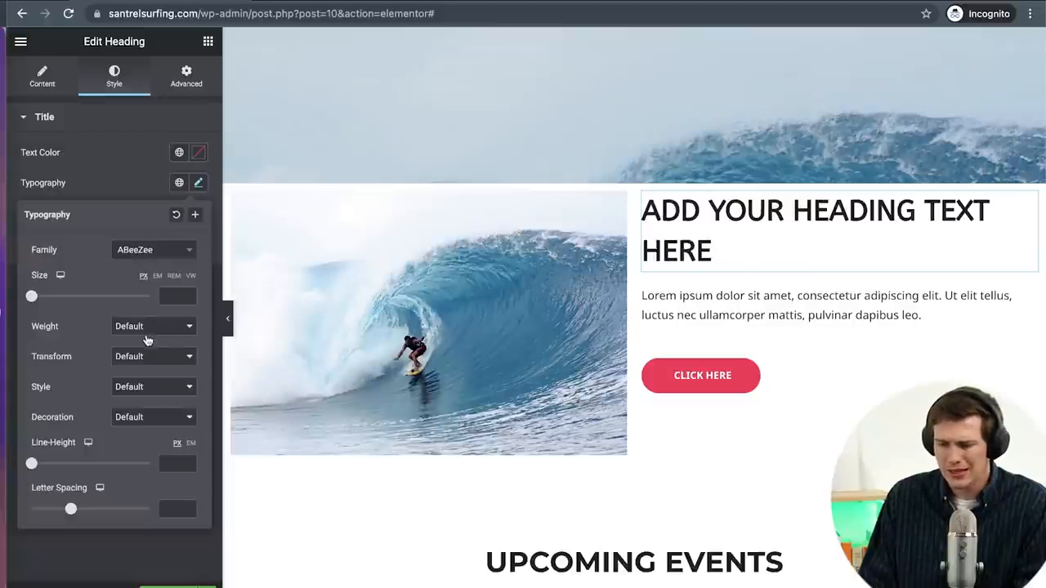
scroll(638, 273, "up", 3)
scroll(639, 276, "down", 2)
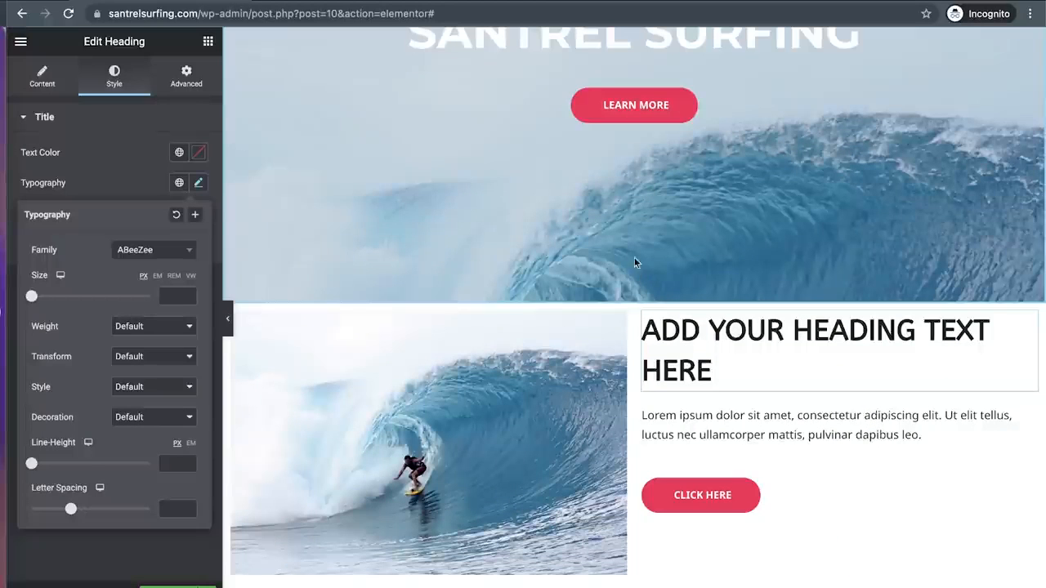
left_click(136, 166)
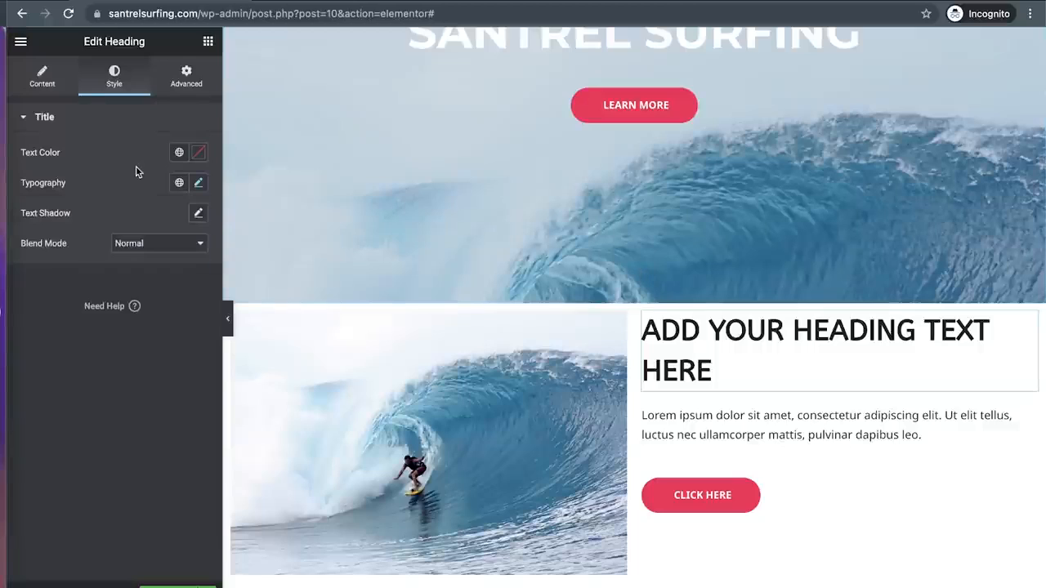
Step: Set the heading's text color to red, #FF0000
left_click(198, 153)
left_click_drag(180, 215, 215, 202)
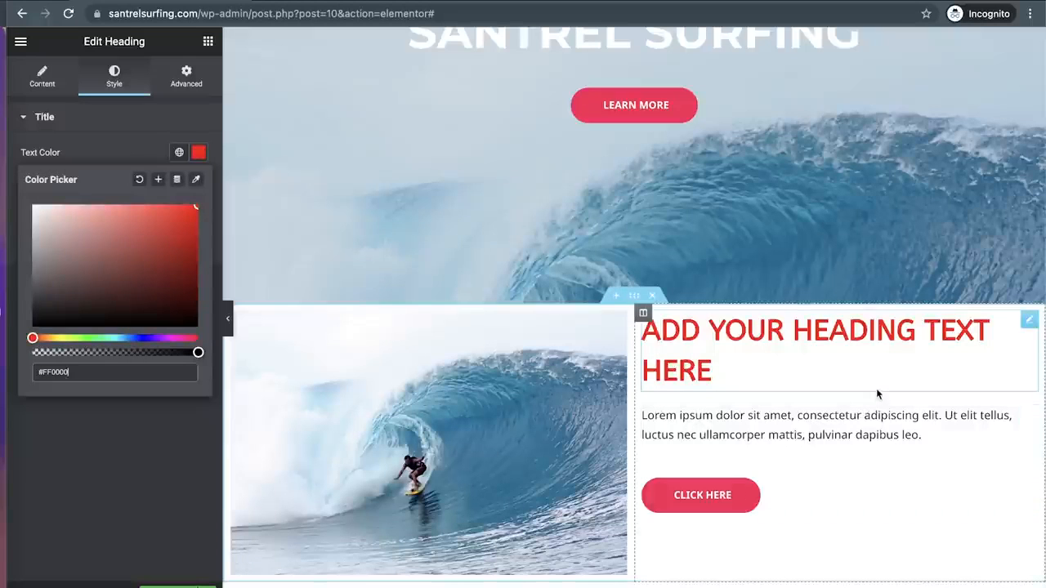
left_click(94, 116)
Step: Replace the heading's placeholder title with "Read our blog on how to surf!"
left_click(49, 82)
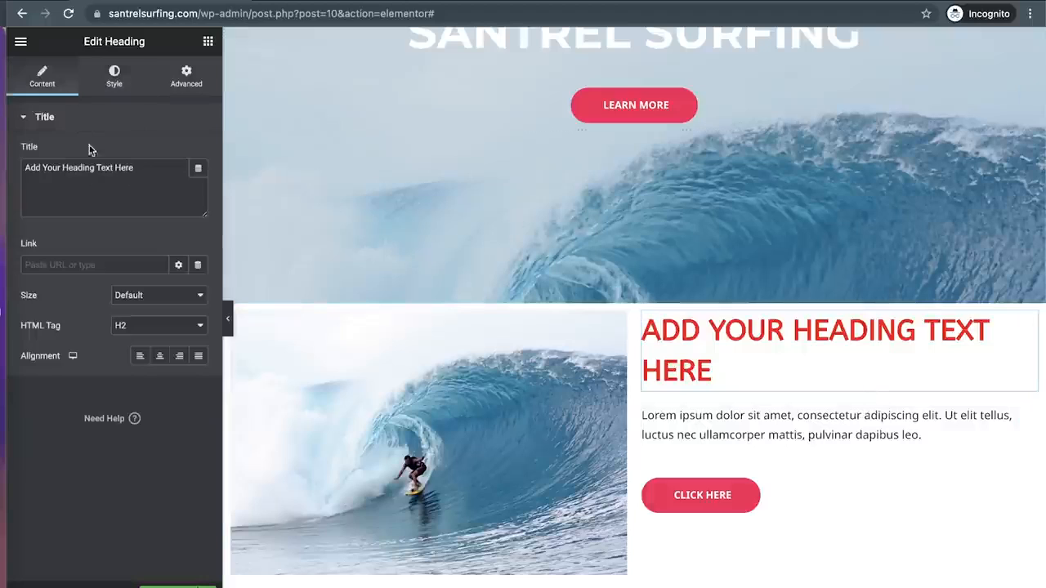
triple_click(94, 168)
type("R")
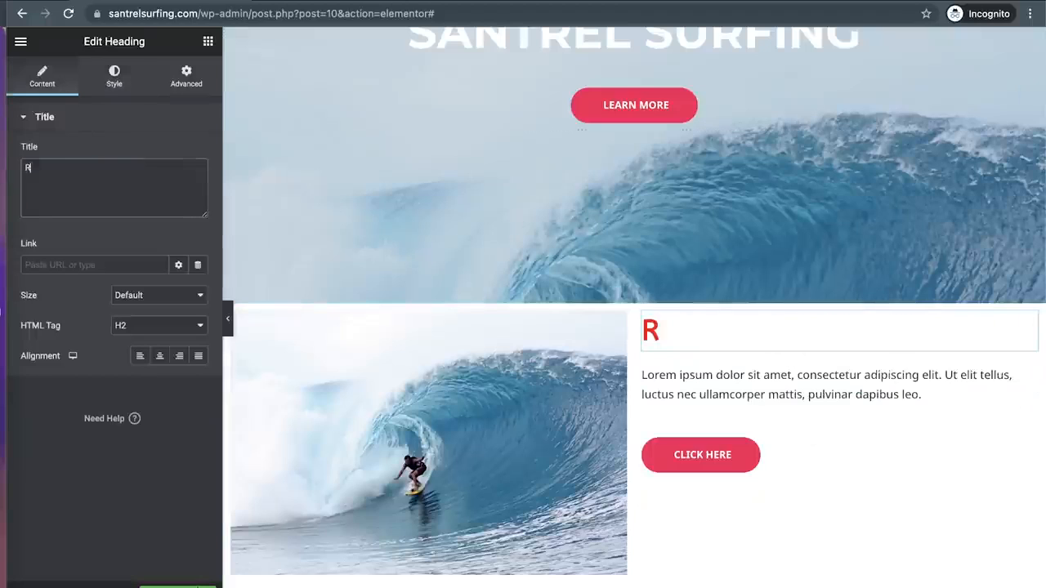
type("ead out b")
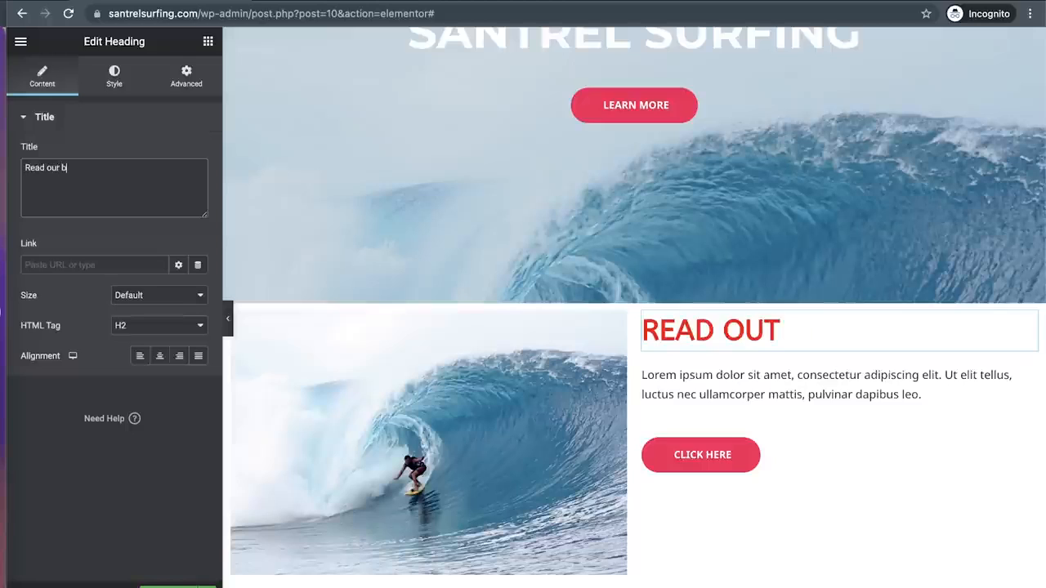
type("o")
key("BackSpace")
type("log on h")
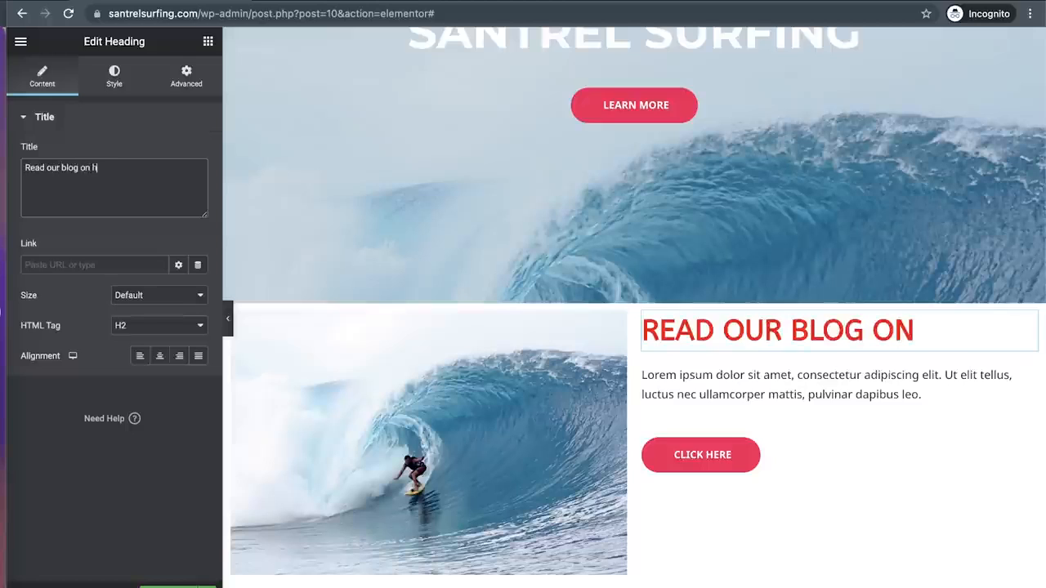
type("ow to surf!")
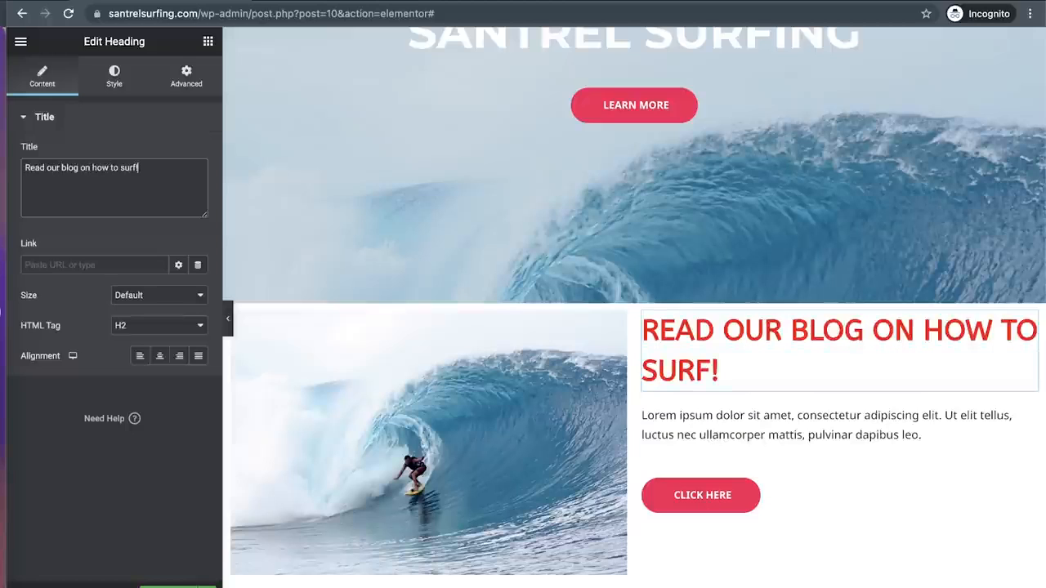
Step: Replace the placeholder paragraph with "We write blogs every week on how to surf so you can learn from our many years of experience!"
left_click(805, 423)
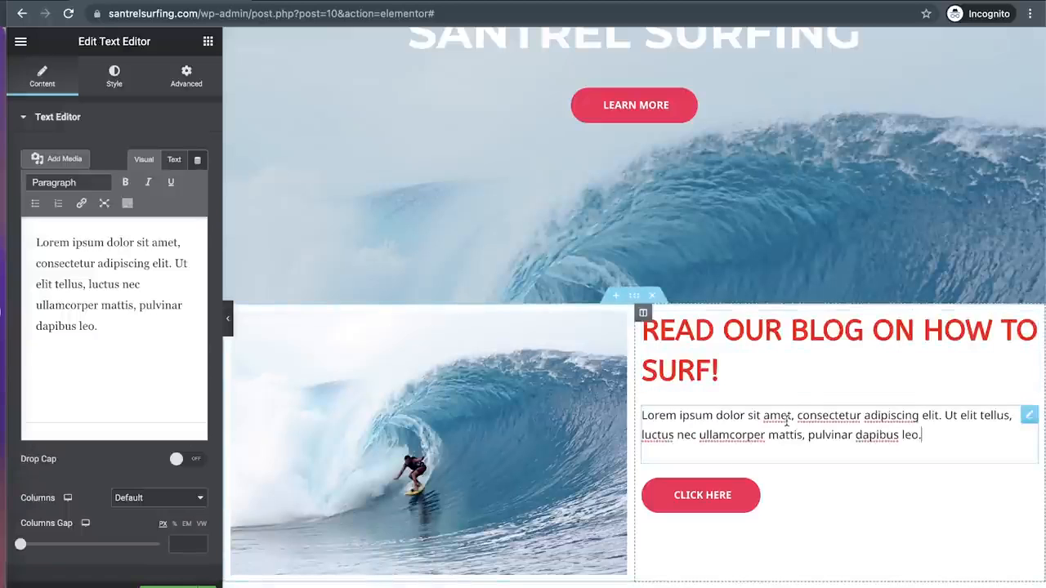
left_click_drag(102, 331, 26, 250)
type("We ")
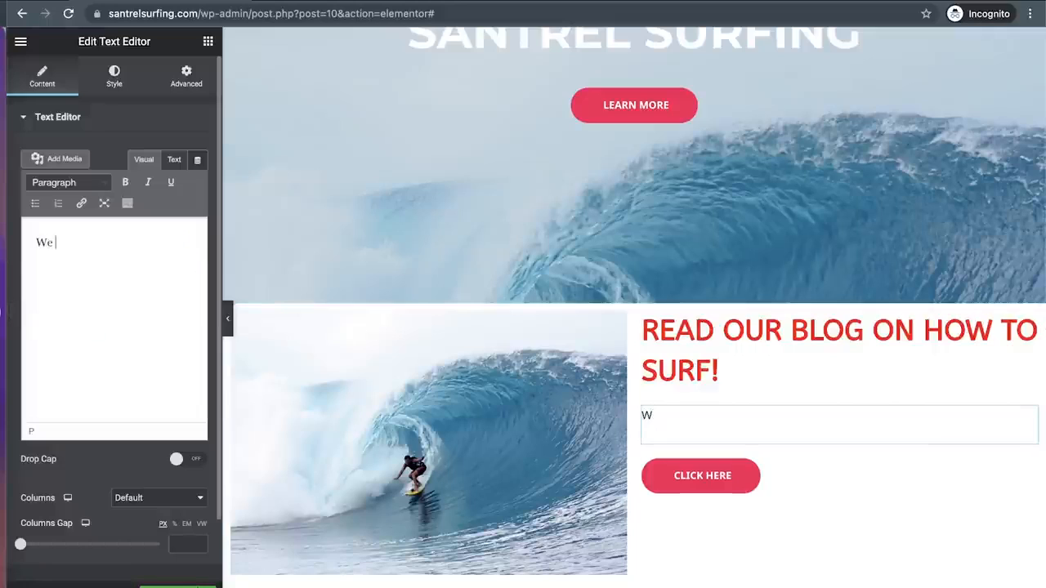
type("write blo")
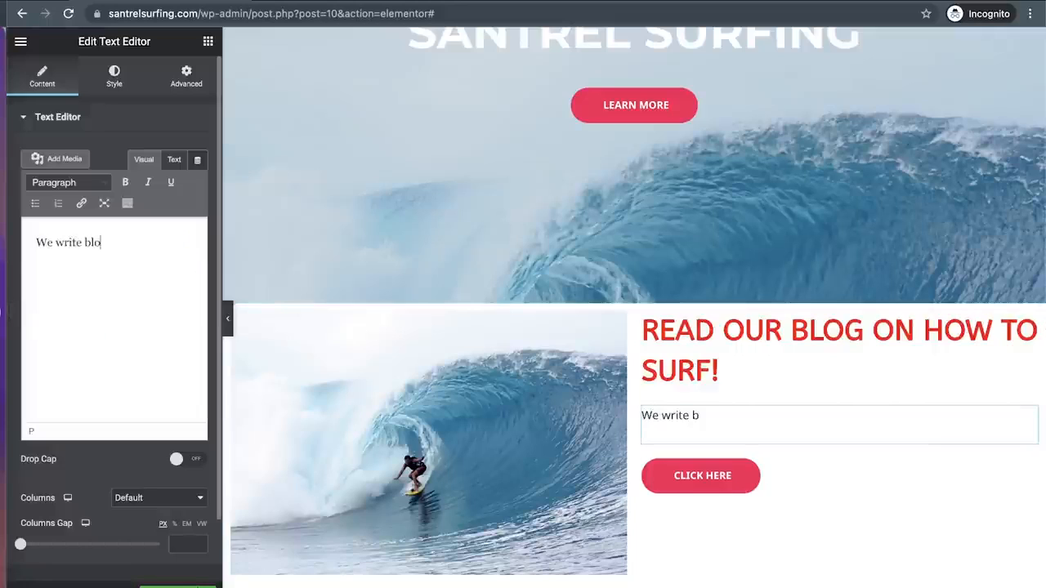
type("gs every week on how to surf so you can learn from our many years of experience!")
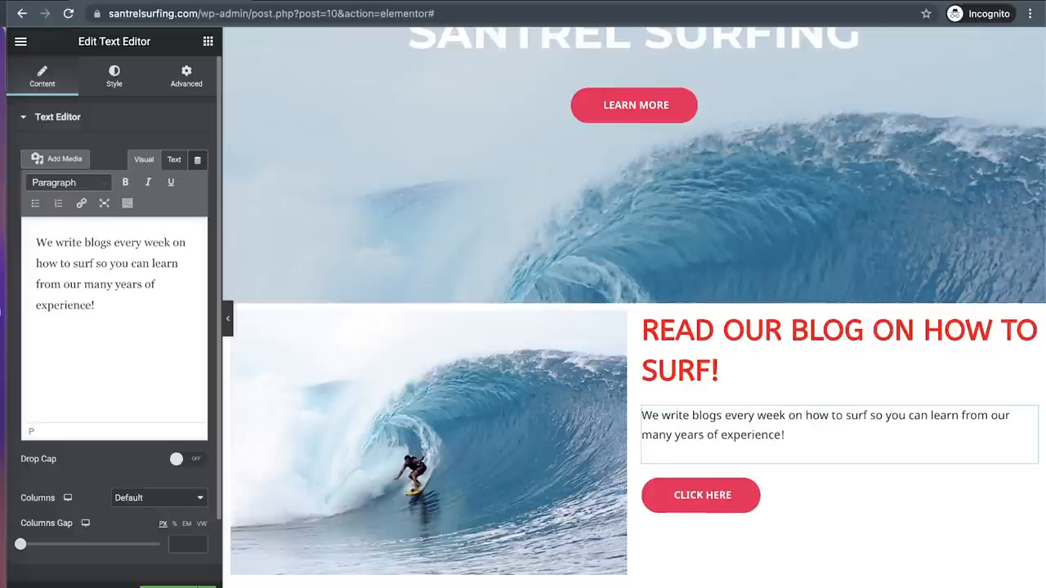
Step: Link the word "experience!" in the paragraph to google.com
left_click(783, 505)
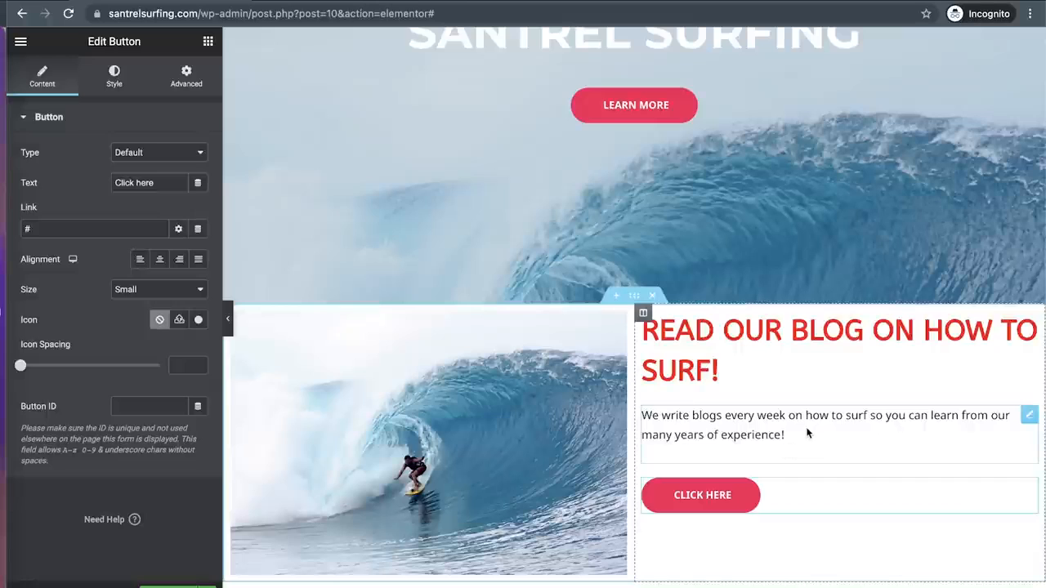
left_click(772, 438)
left_click_drag(800, 438, 697, 436)
left_click_drag(97, 305, 31, 300)
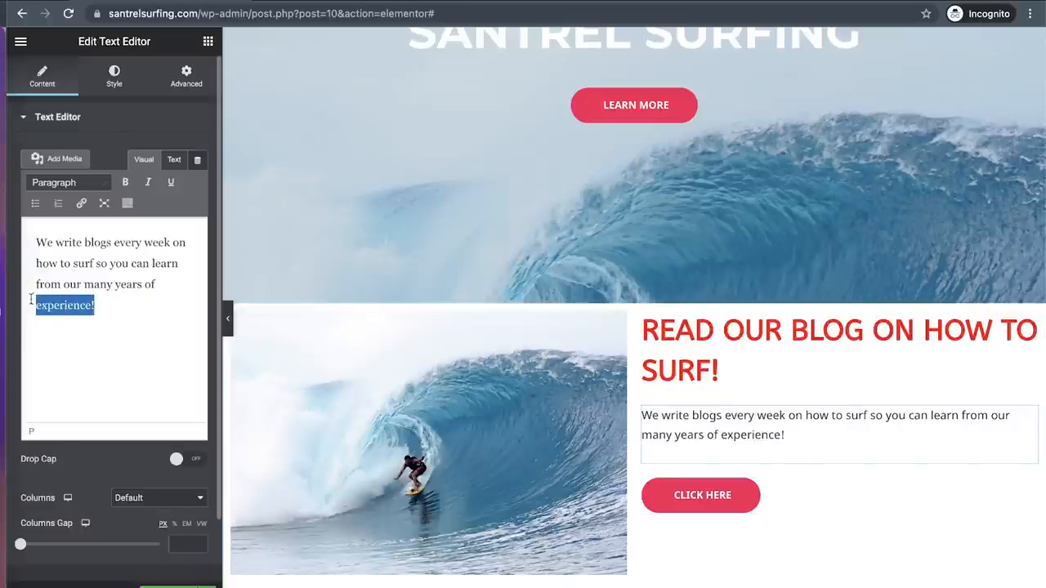
left_click(82, 205)
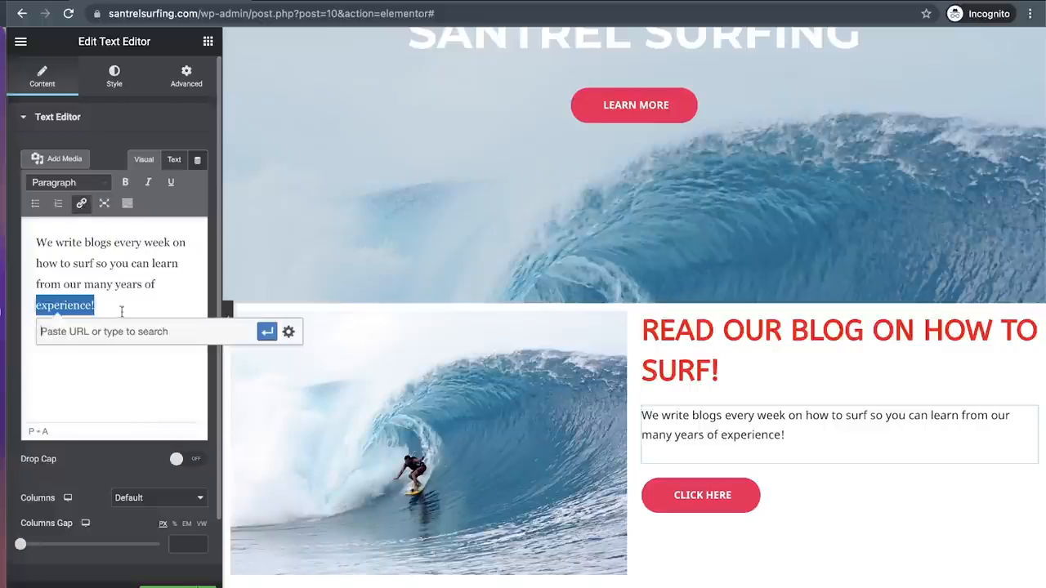
type("google.com")
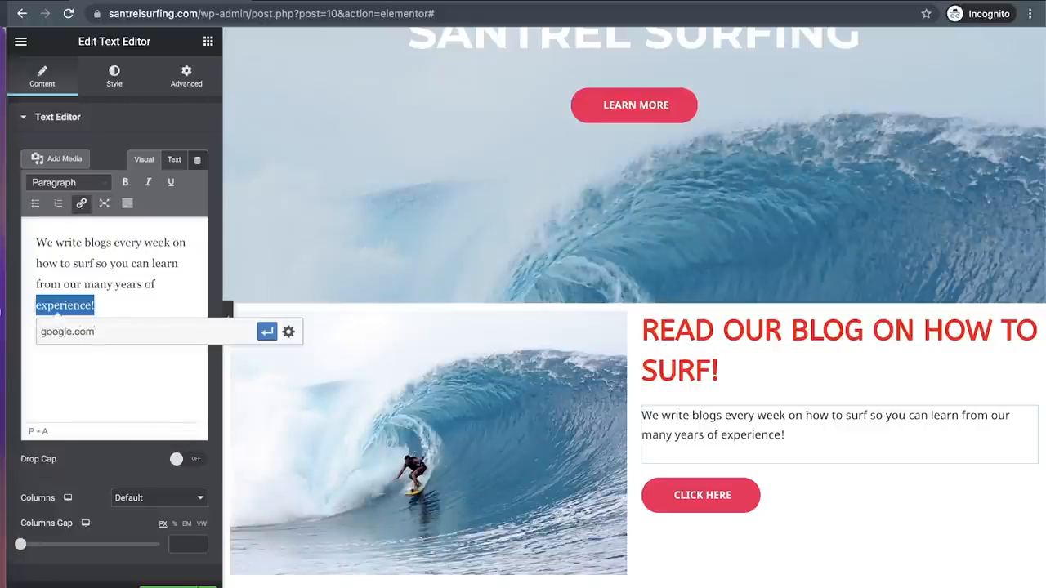
key("Return")
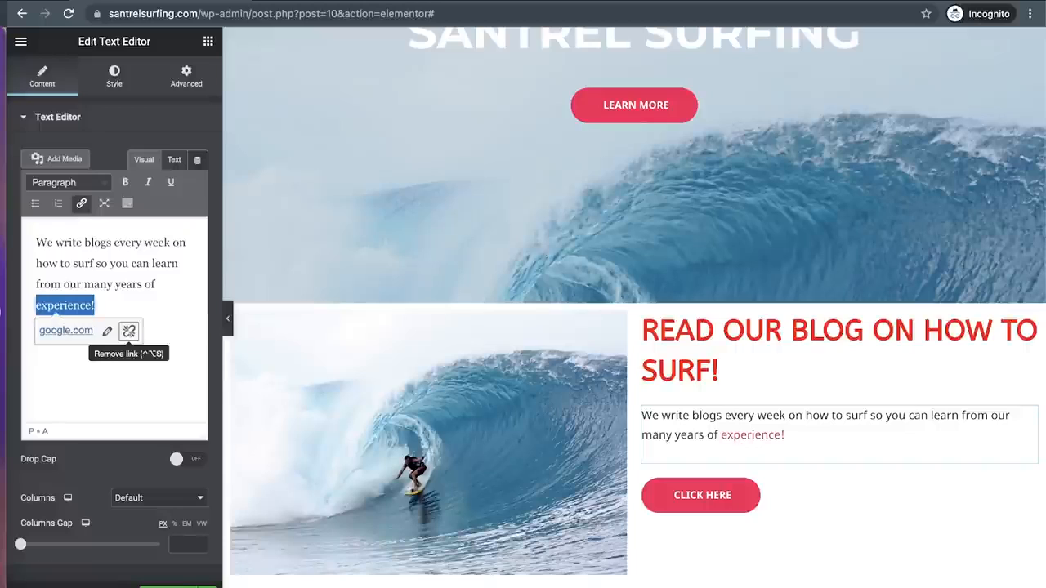
left_click(137, 400)
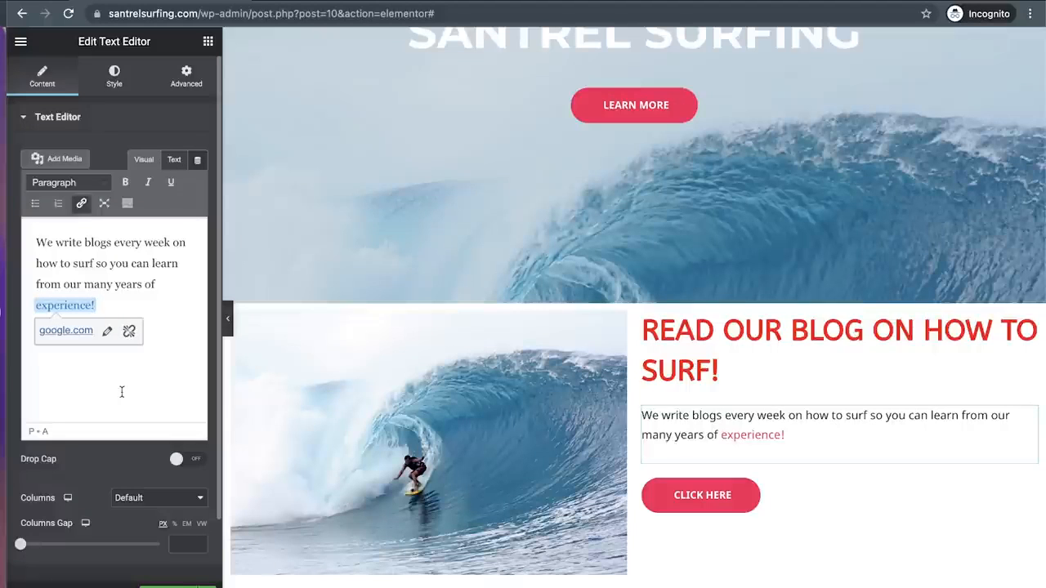
Step: Change the text of the button below the paragraph to "Read Blog"
left_click(778, 504)
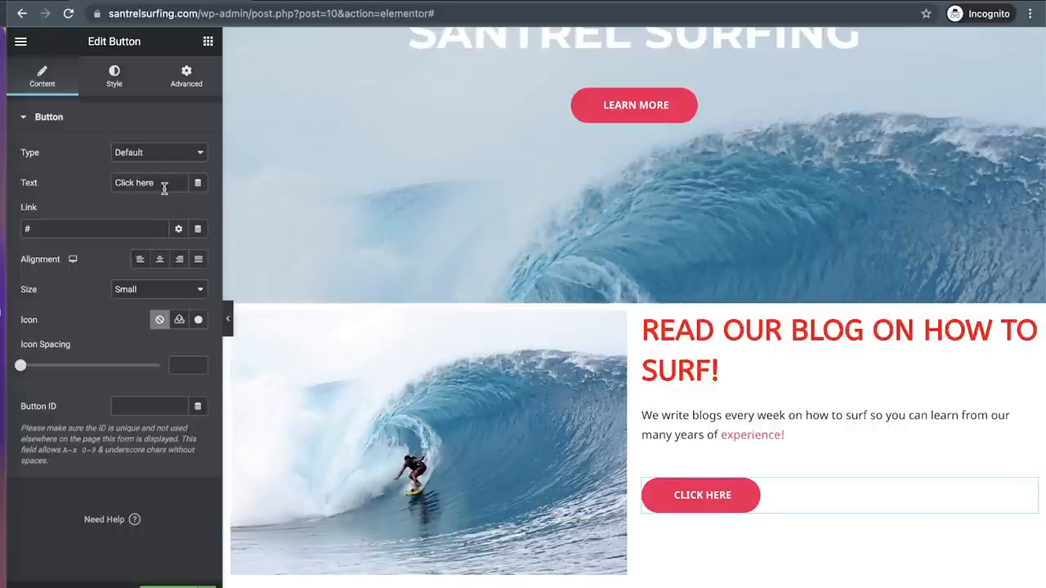
left_click_drag(163, 184, 107, 186)
type("Read ")
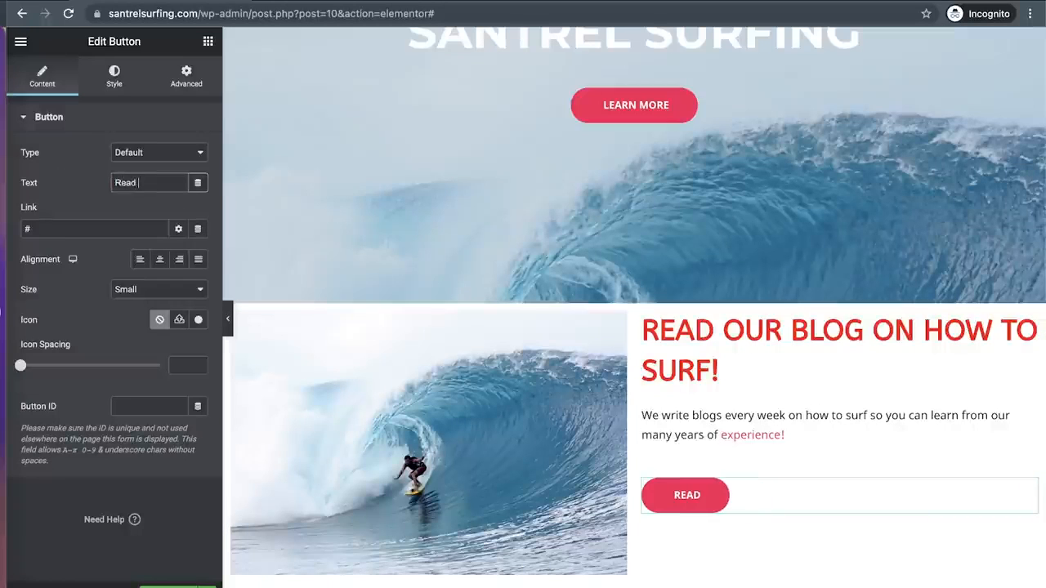
type("Blog")
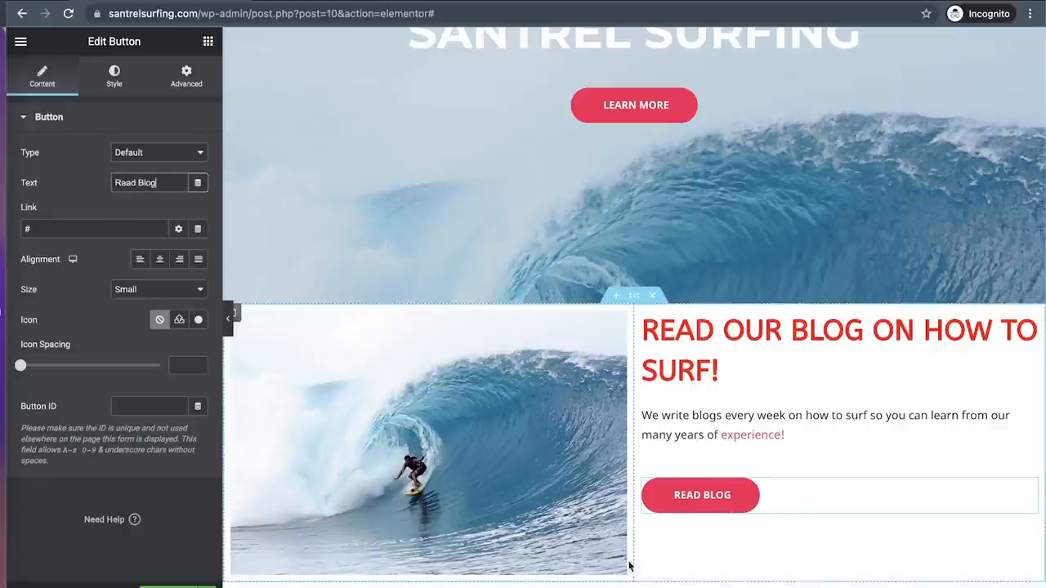
left_click(45, 227)
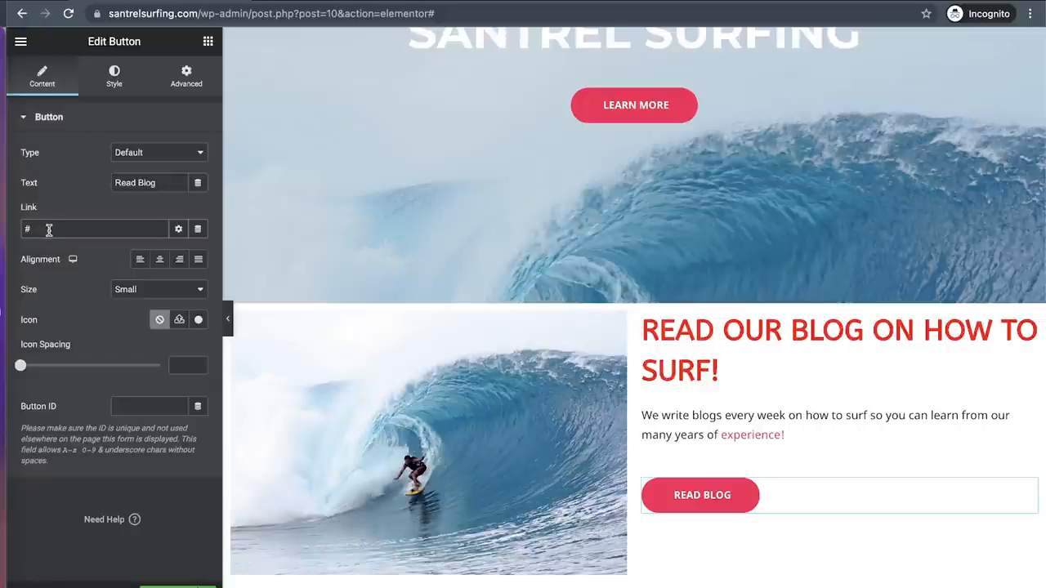
key("BackSpace")
type("am")
key("BackSpace")
key("BackSpace")
key("BackSpace")
type("goog")
type("https:")
type("//")
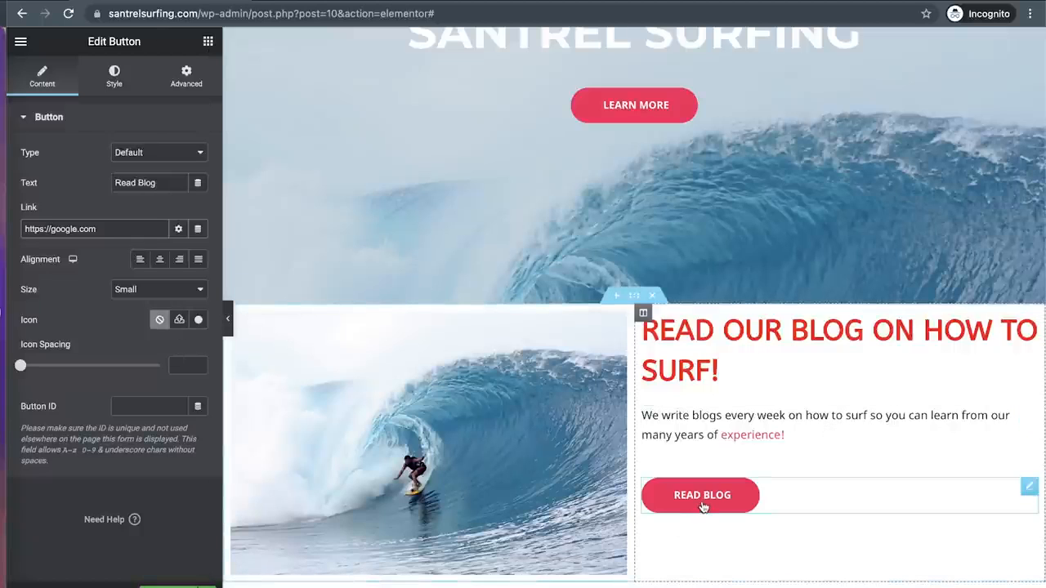
Step: Examine the in-page link from the Best Ecommerce button to its section on santrelmedia.com's Best Website Builders page
scroll(701, 503, "down", 15)
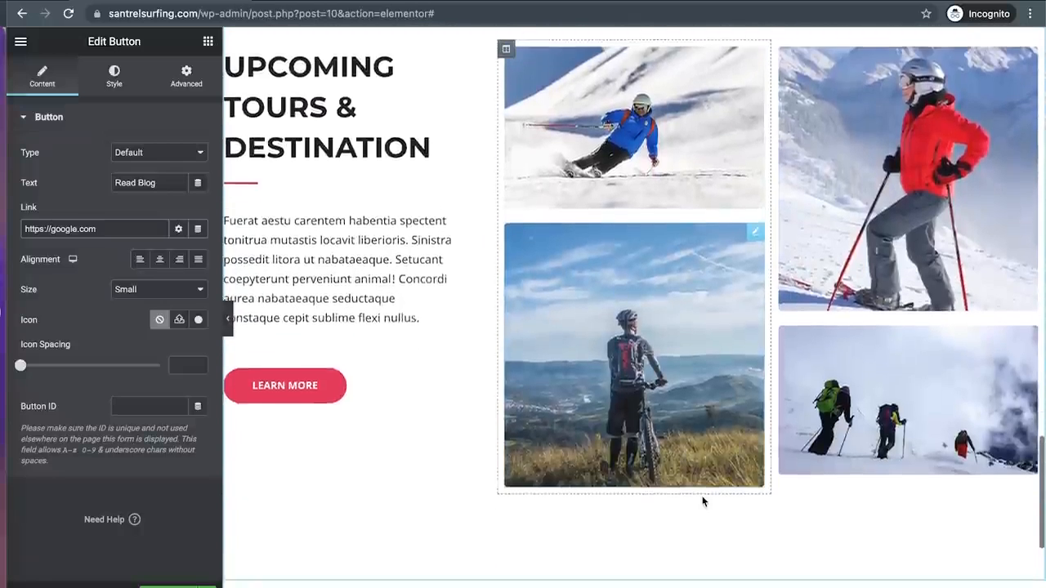
scroll(702, 500, "down", 1)
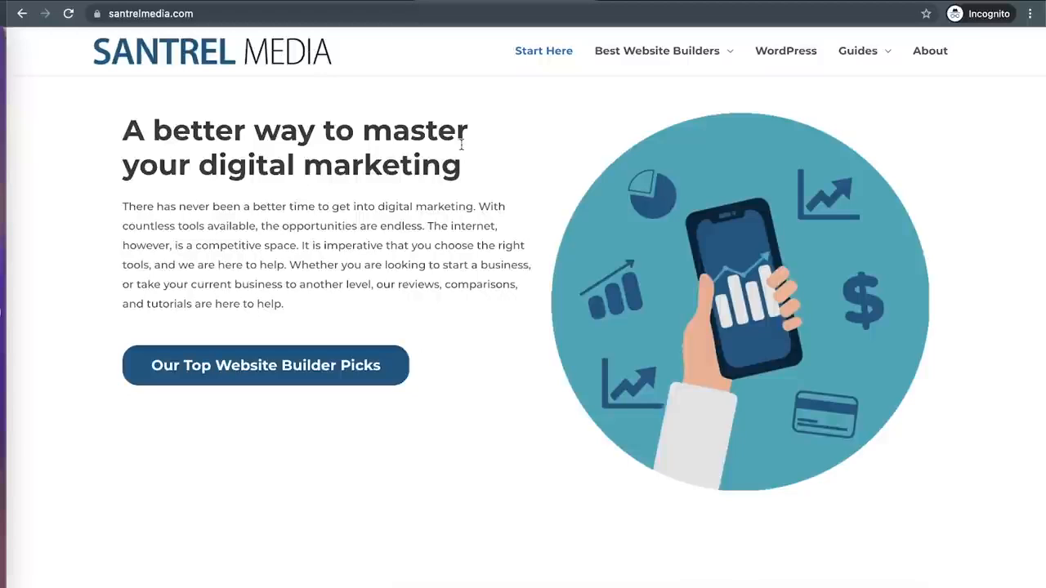
scroll(450, 514, "down", 4)
scroll(450, 514, "up", 4)
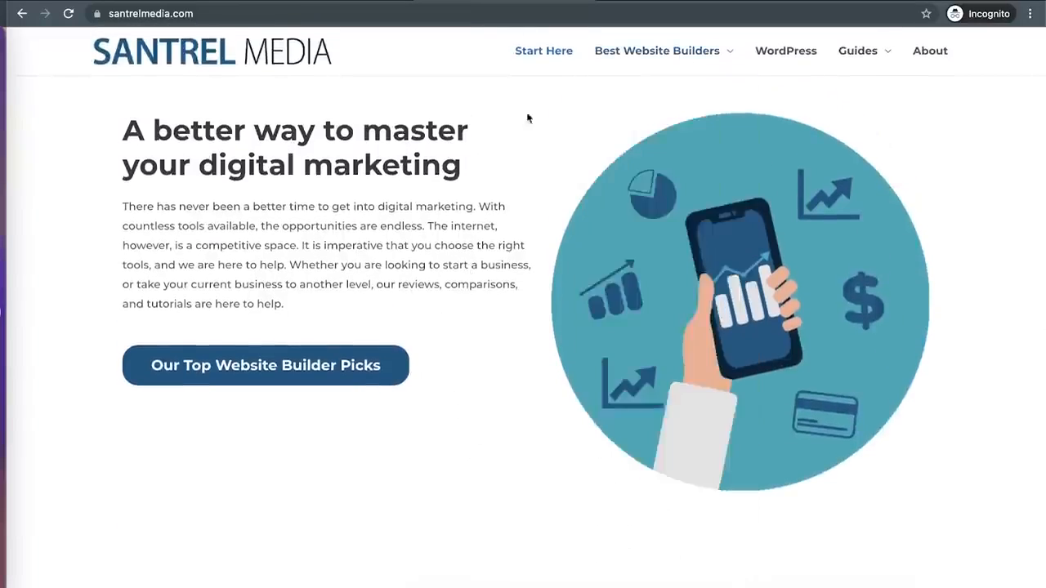
mouse_move(658, 52)
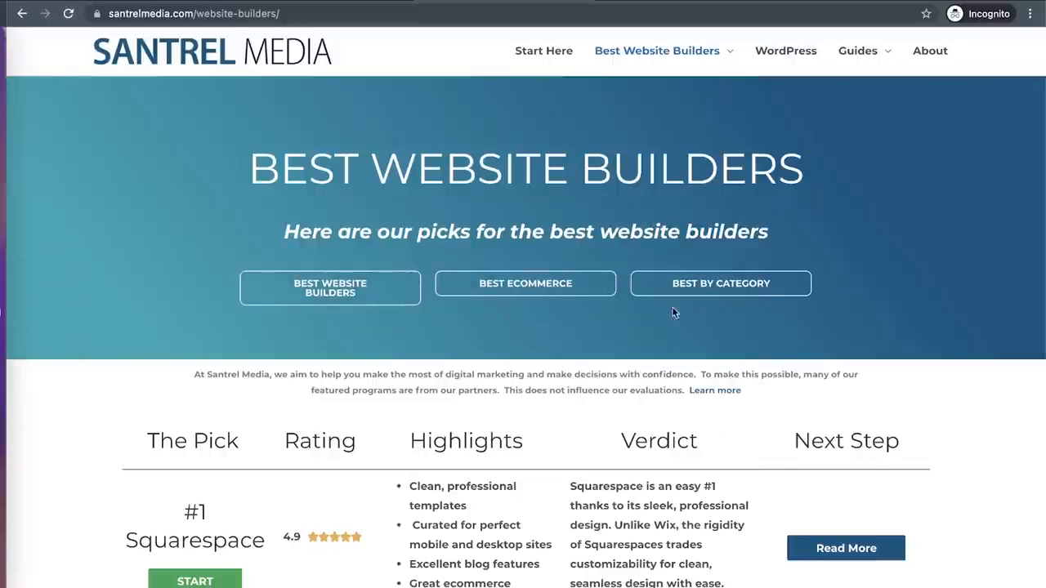
left_click(498, 288)
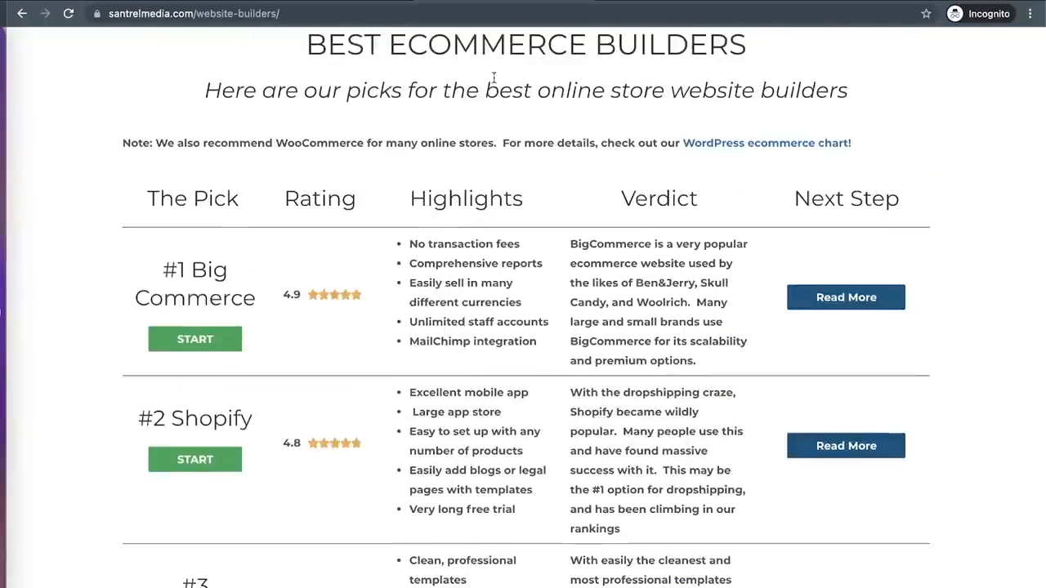
scroll(518, 352, "up", 20)
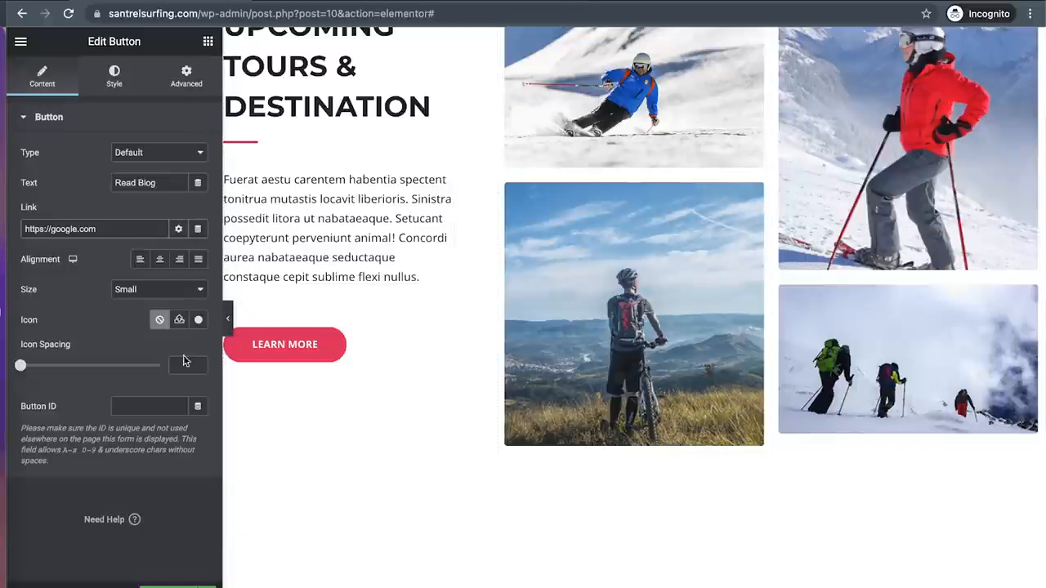
Step: Add a Menu Anchor widget directly above the "Explore the World" heading
scroll(427, 357, "up", 10)
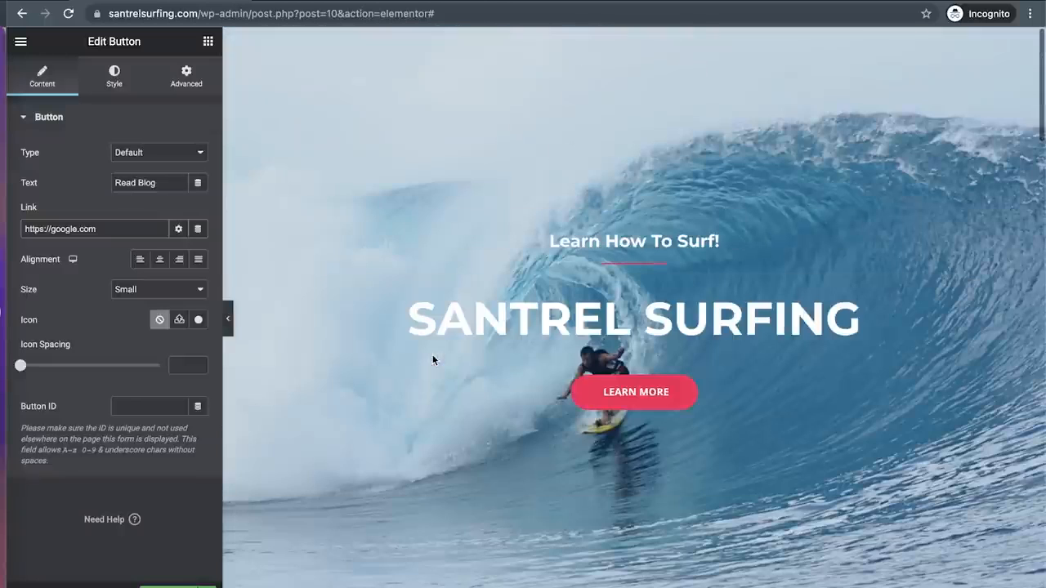
left_click(208, 41)
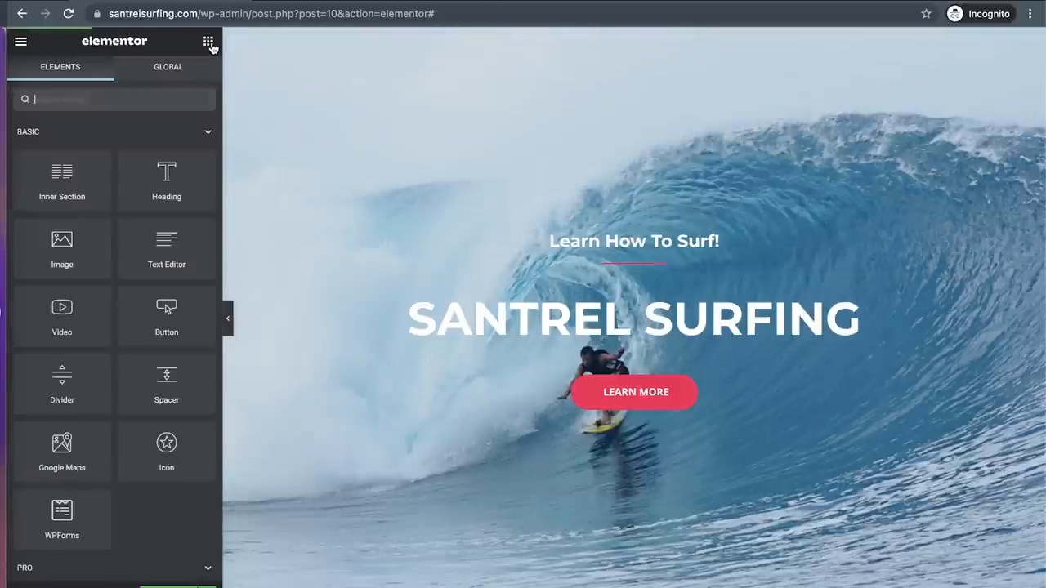
scroll(130, 412, "down", 15)
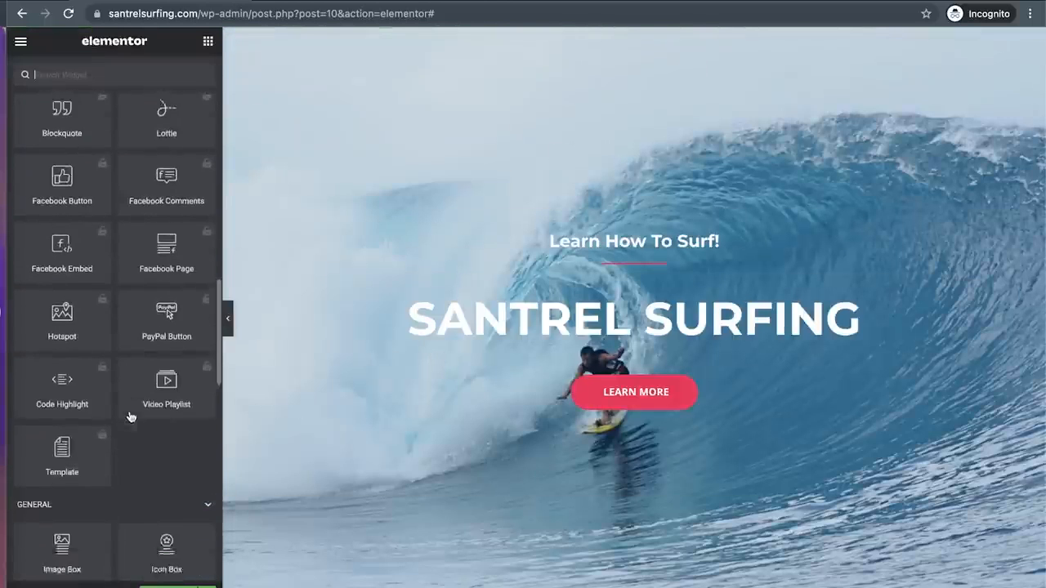
scroll(130, 412, "down", 8)
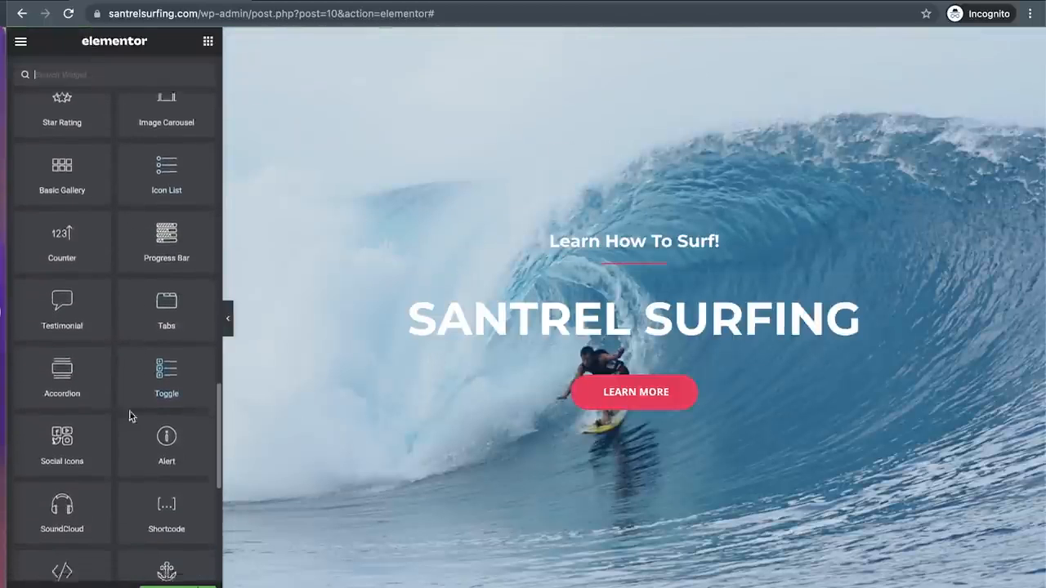
scroll(128, 416, "down", 3)
scroll(128, 416, "up", 2)
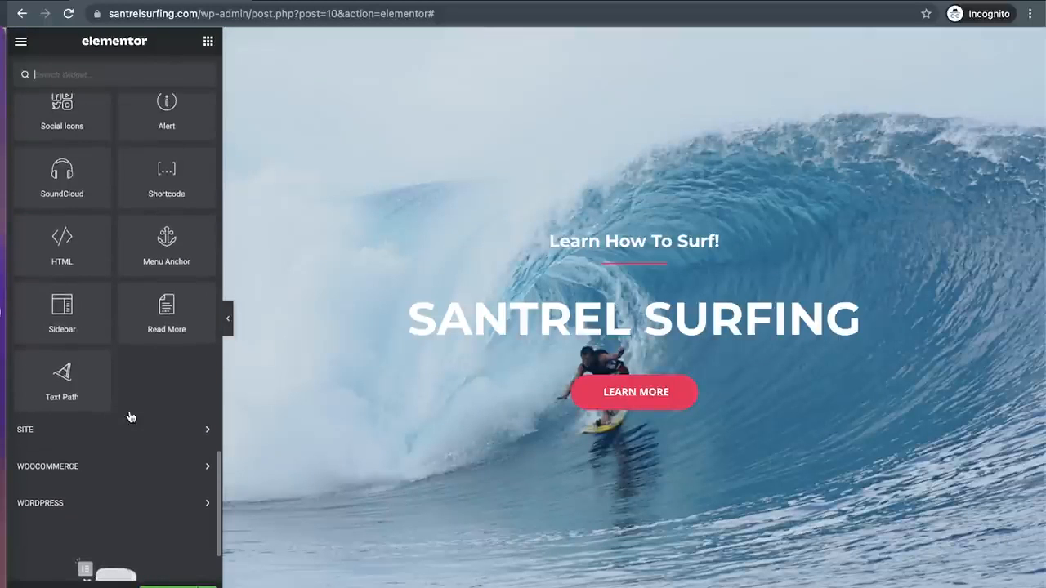
scroll(453, 346, "down", 10)
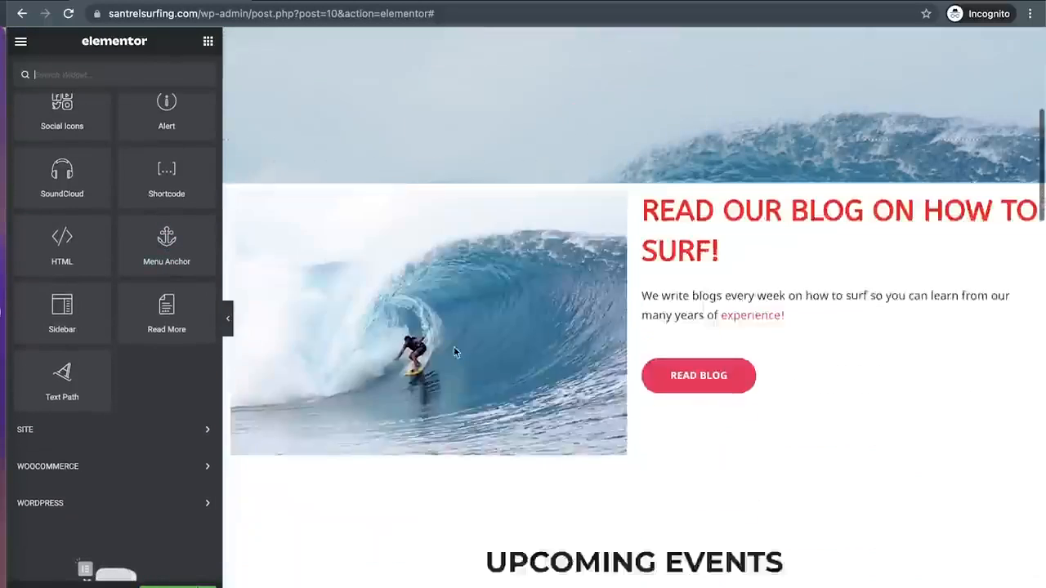
scroll(455, 348, "down", 10)
scroll(454, 348, "up", 5)
scroll(454, 348, "down", 1)
scroll(515, 291, "up", 10)
scroll(515, 291, "down", 4)
scroll(515, 292, "up", 1)
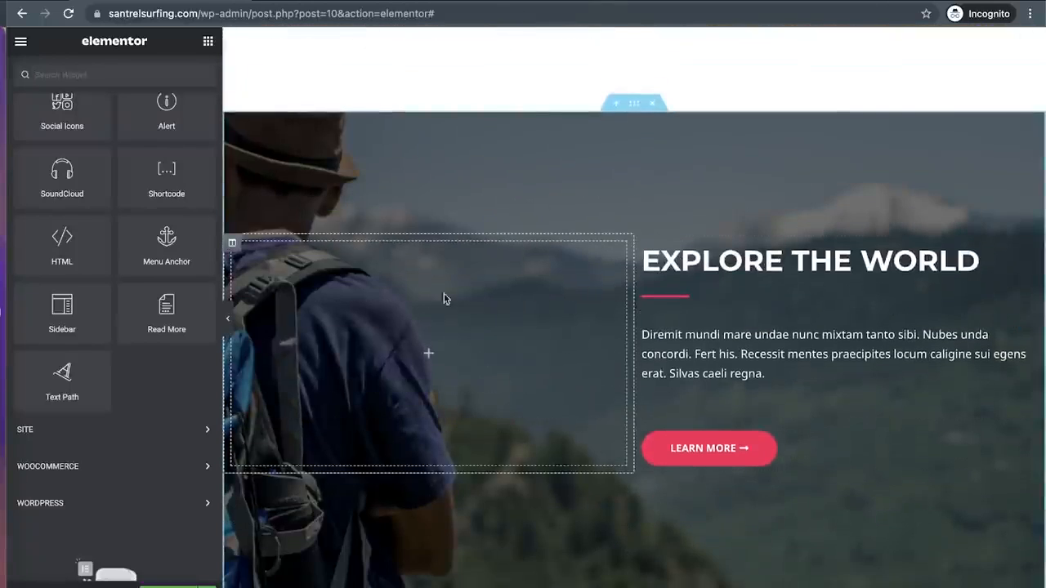
left_click_drag(488, 308, 823, 264)
scroll(823, 264, "down", 2)
left_click(564, 483)
scroll(526, 418, "up", 2)
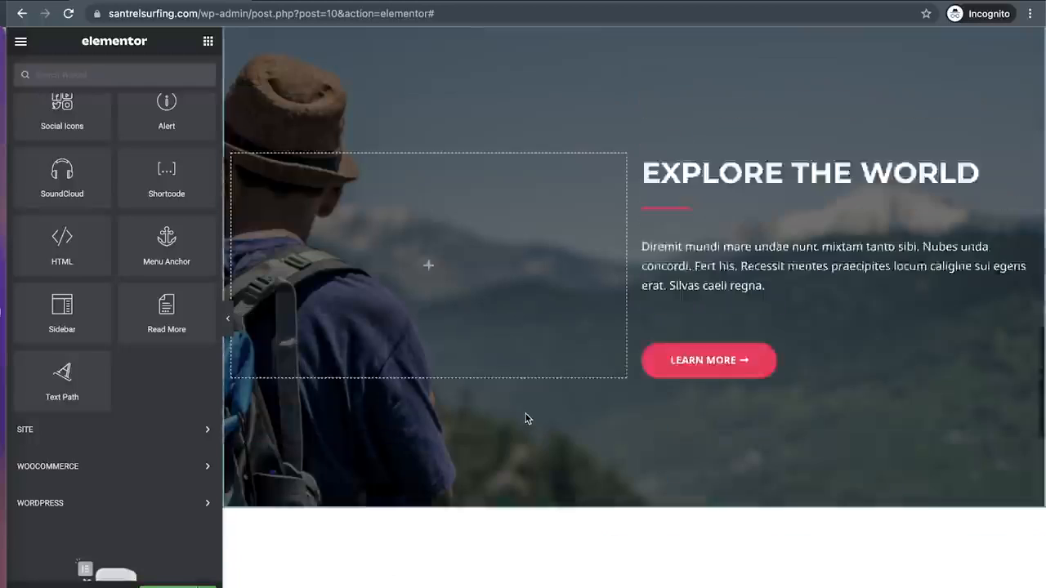
left_click_drag(154, 251, 716, 229)
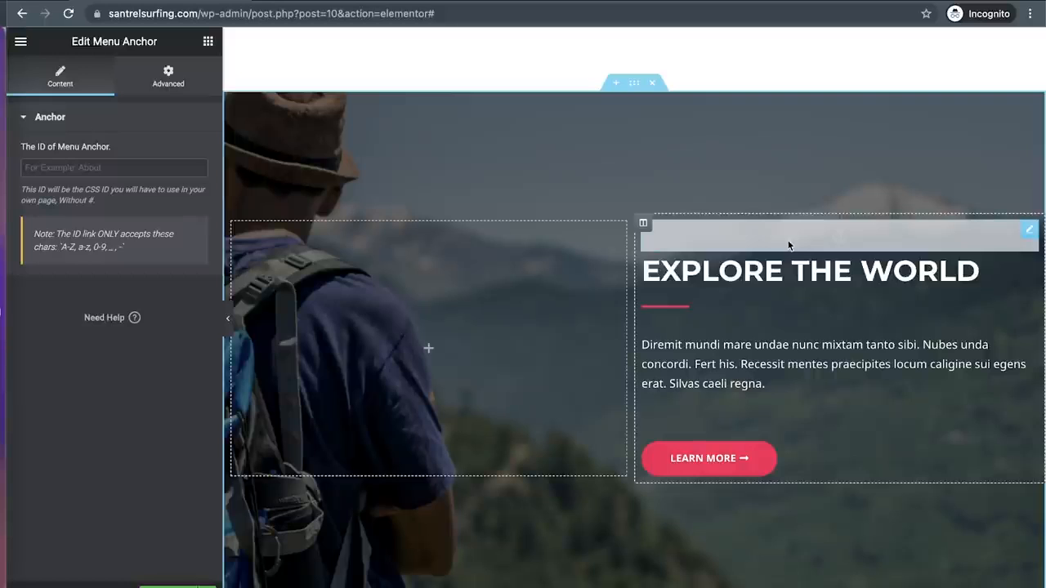
Step: Set the menu anchor's ID to anchor01
left_click(58, 165)
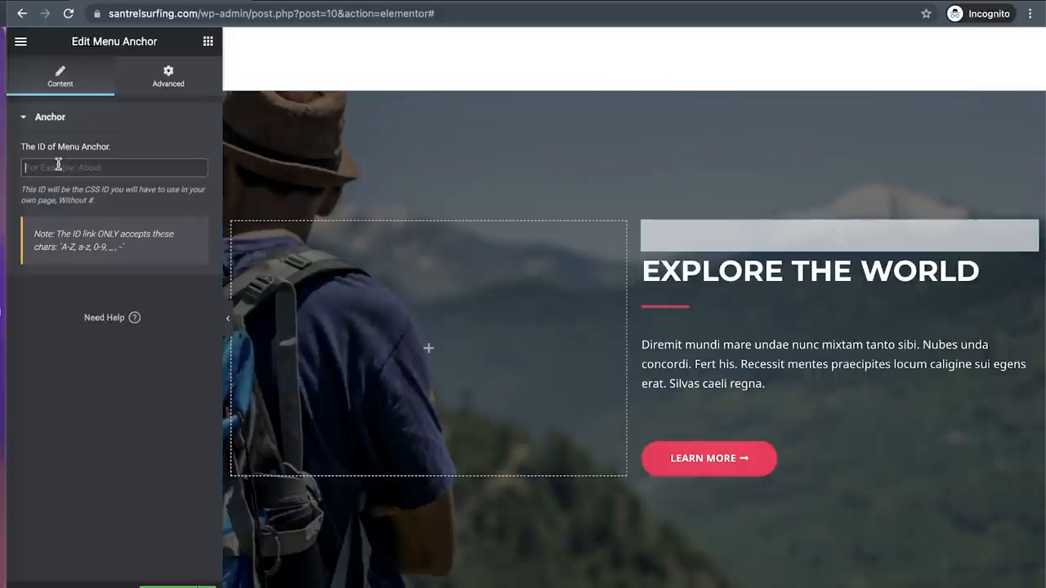
type("anchor01")
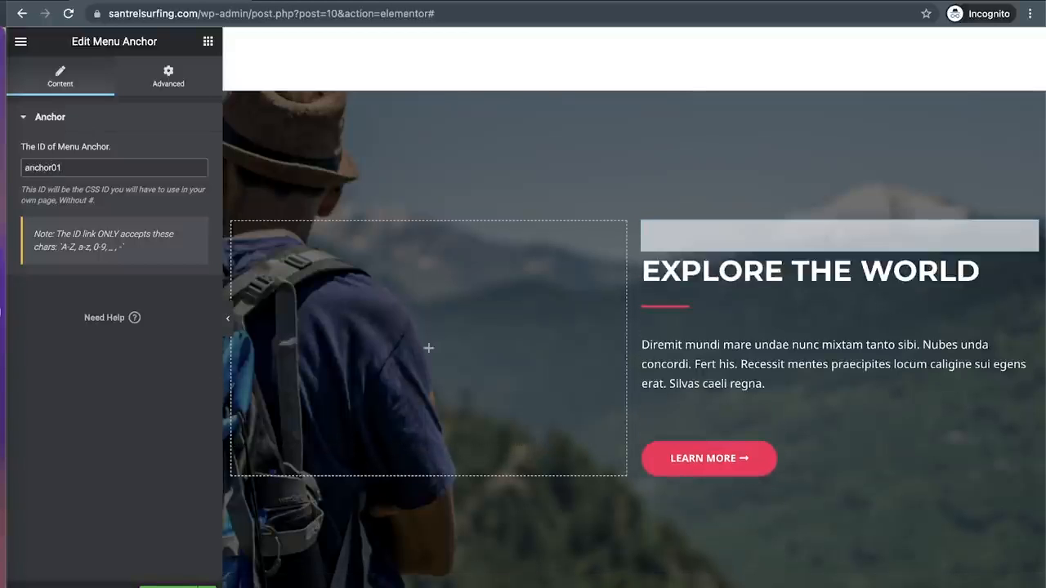
key("ctrl+a")
Step: Link the Learn More button under the Santrel Surfing title to #anchor01 and update the page
scroll(520, 401, "up", 10)
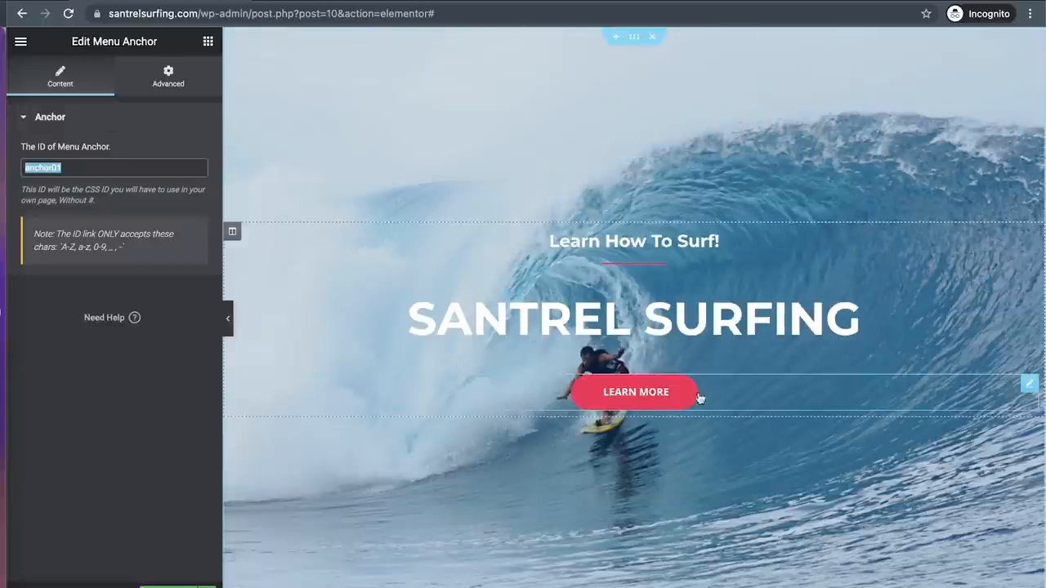
scroll(710, 387, "down", 3)
scroll(606, 247, "up", 1)
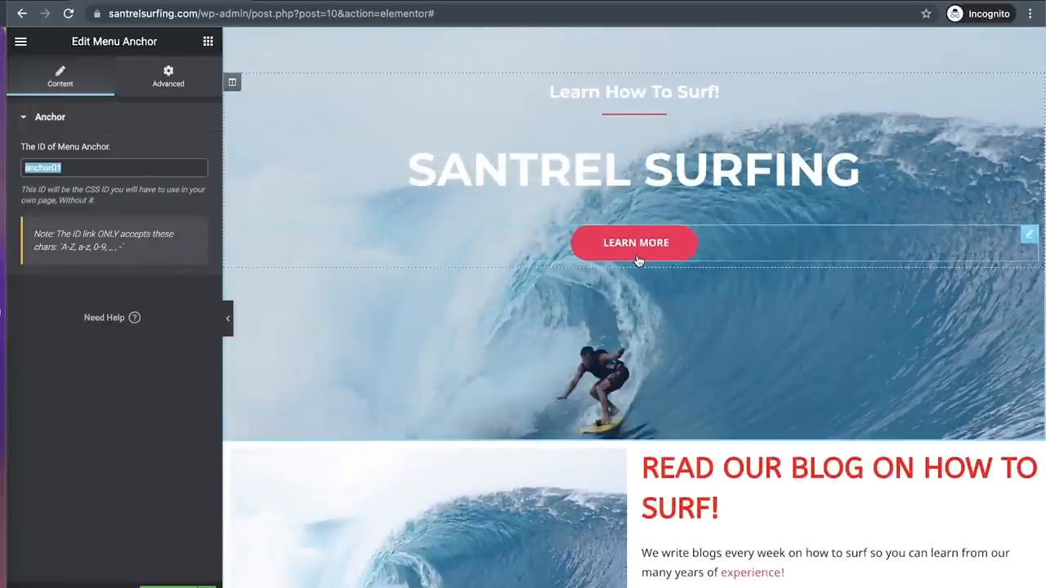
left_click(609, 245)
left_click(46, 228)
type("#")
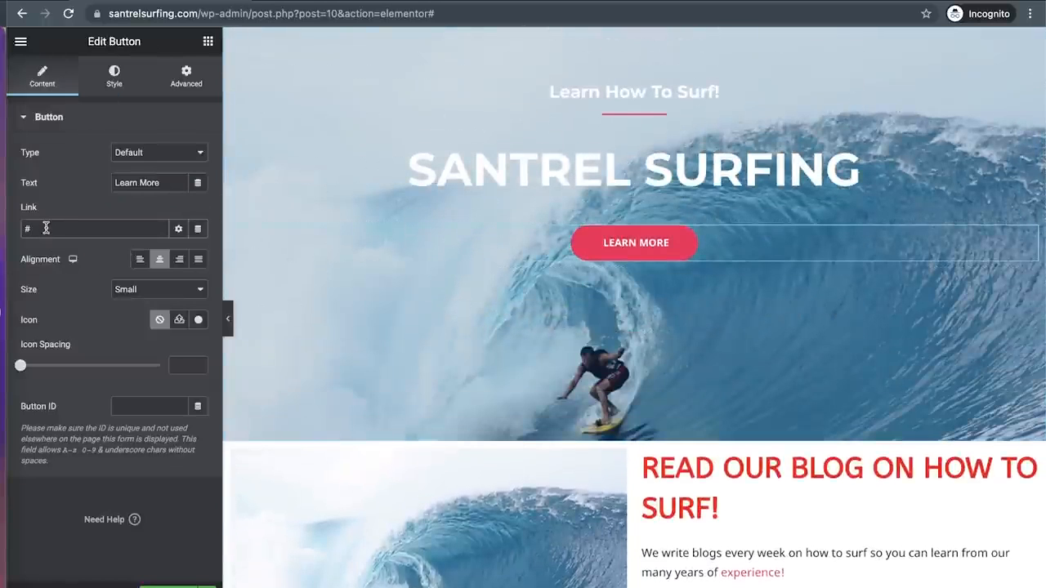
type("anchor01")
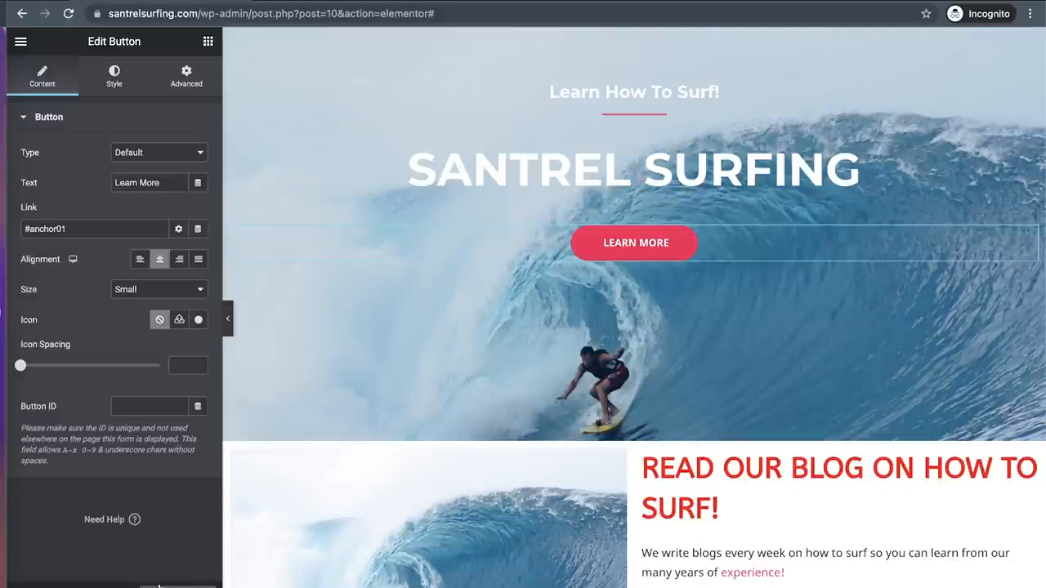
left_click(205, 584)
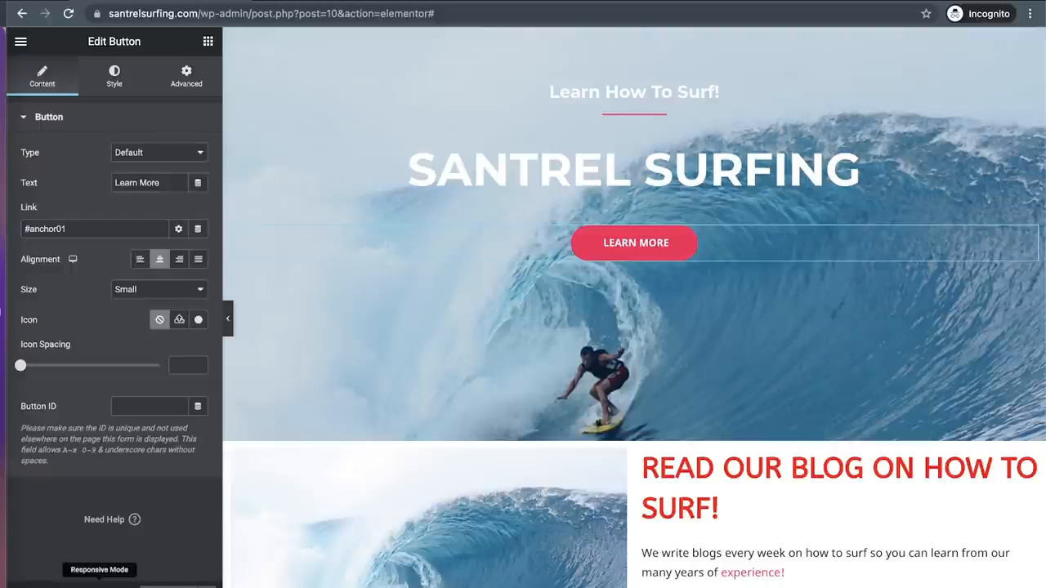
Step: View the page's edit history and its responsive mode at desktop size
left_click(72, 581)
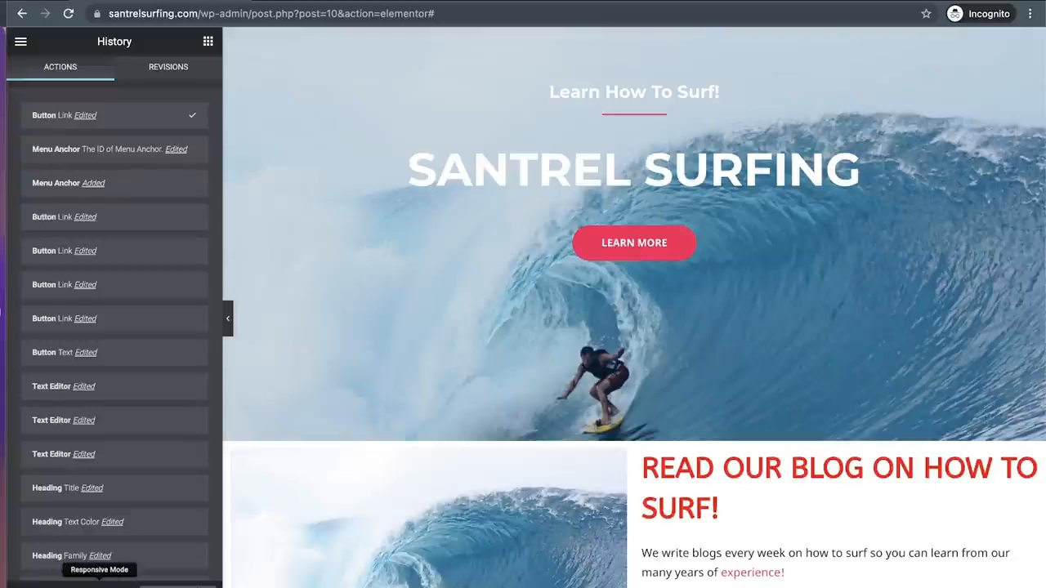
left_click(99, 583)
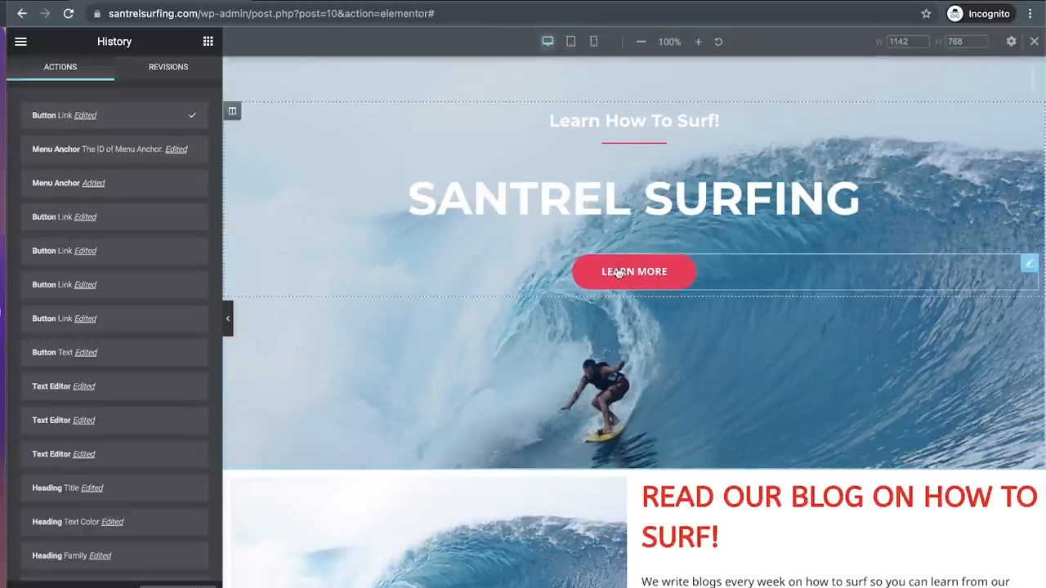
left_click(99, 583)
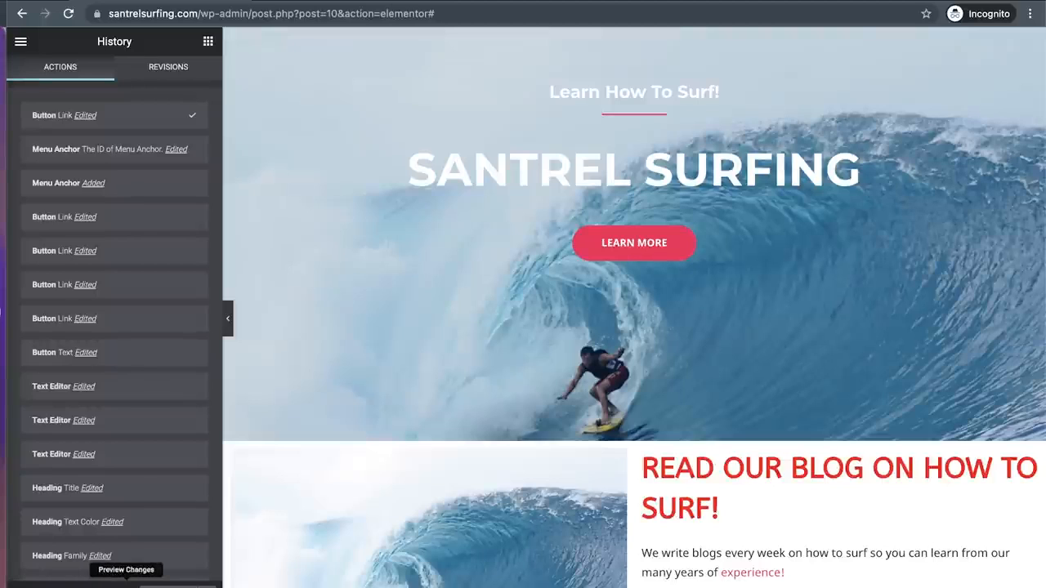
Step: Preview the page changes and check the Learn More button's jump to the "Explore the World" section
left_click(126, 582)
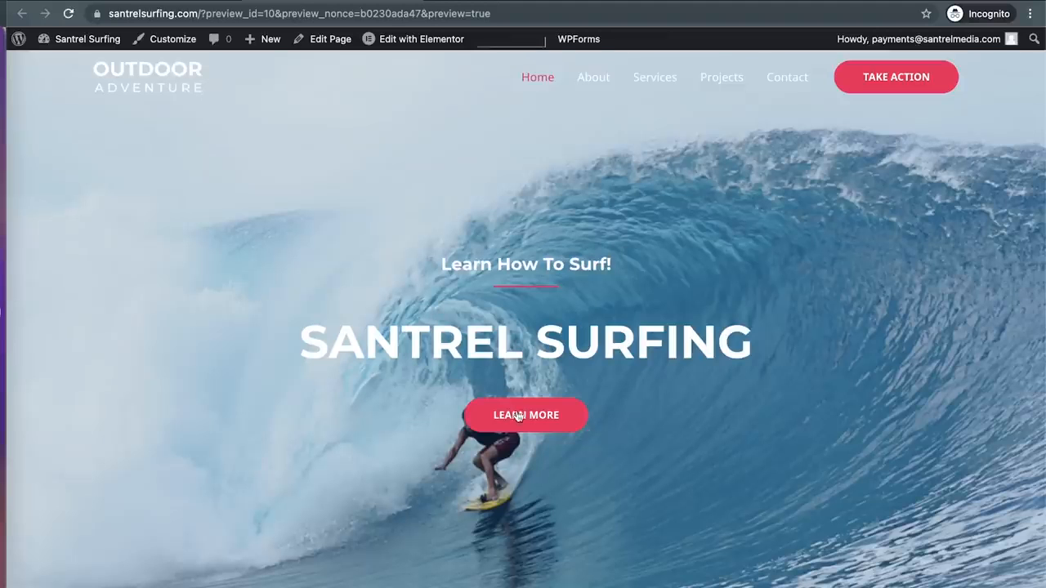
scroll(516, 411, "down", 15)
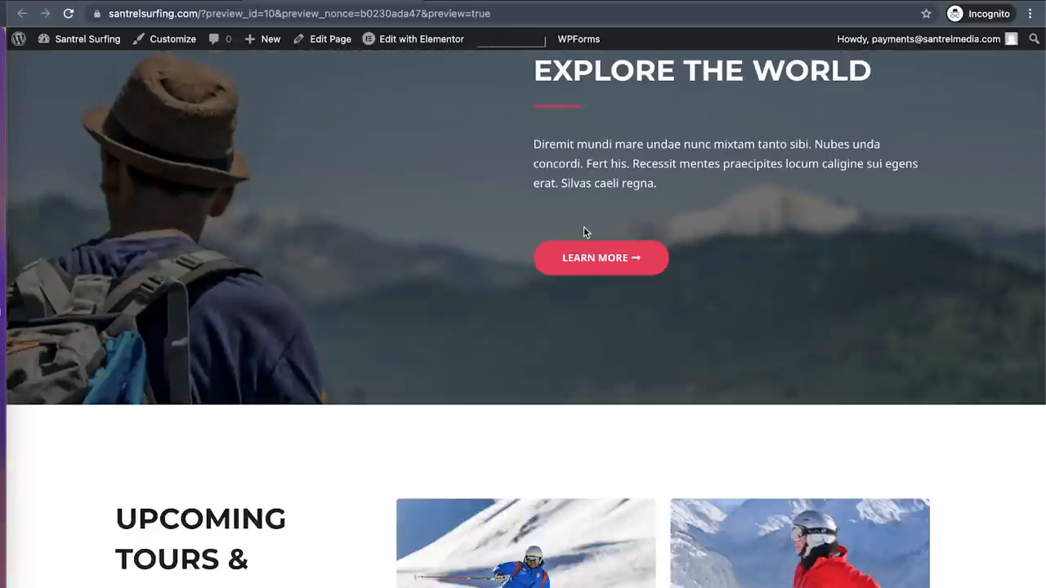
scroll(584, 228, "up", 3)
scroll(583, 229, "down", 1)
scroll(583, 231, "up", 15)
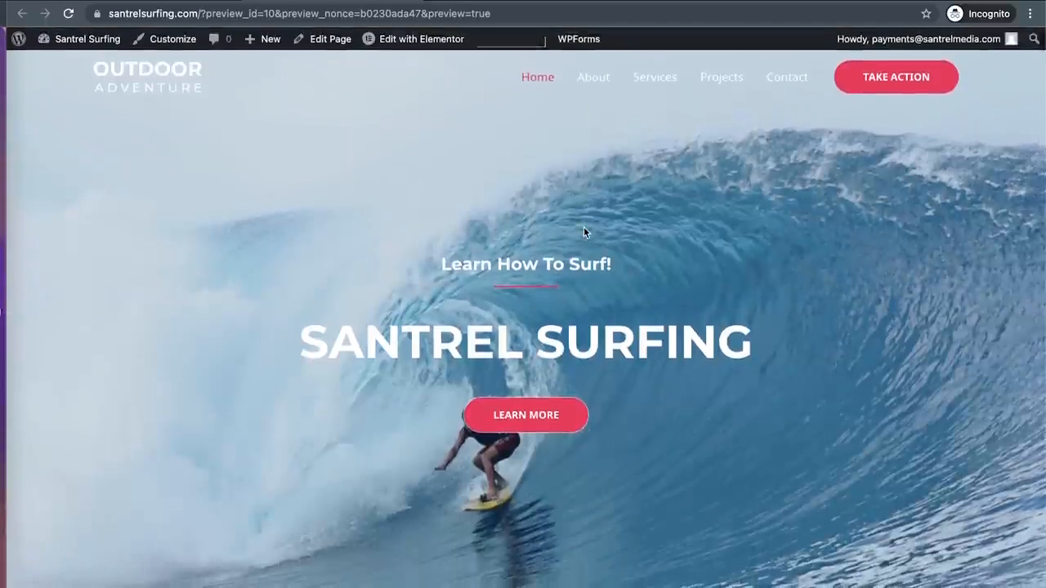
Step: Test the blog section's link to google.com in the preview and return to the blog section in the page editor
scroll(717, 427, "down", 3)
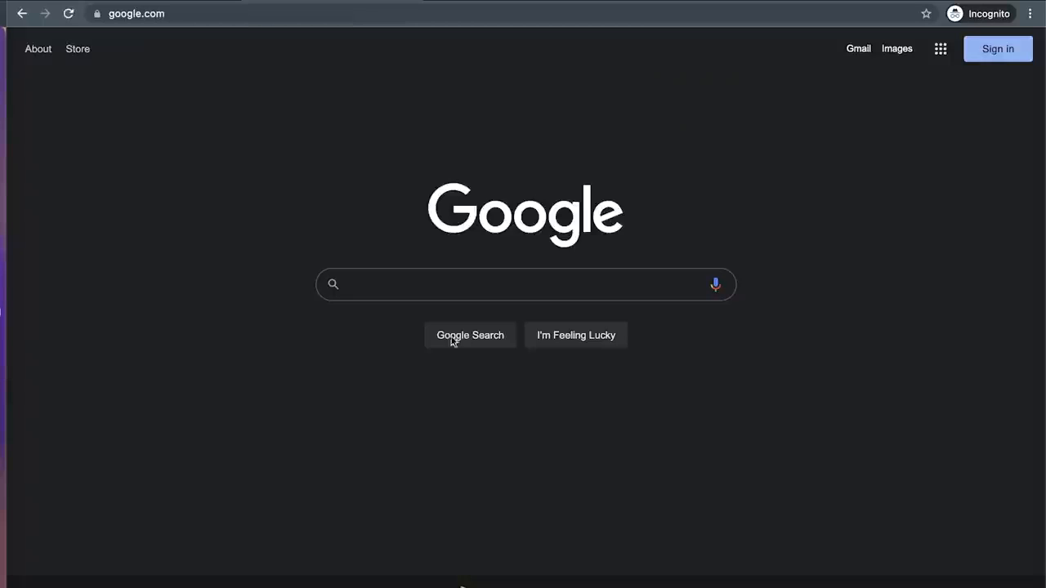
scroll(366, 140, "left", 5)
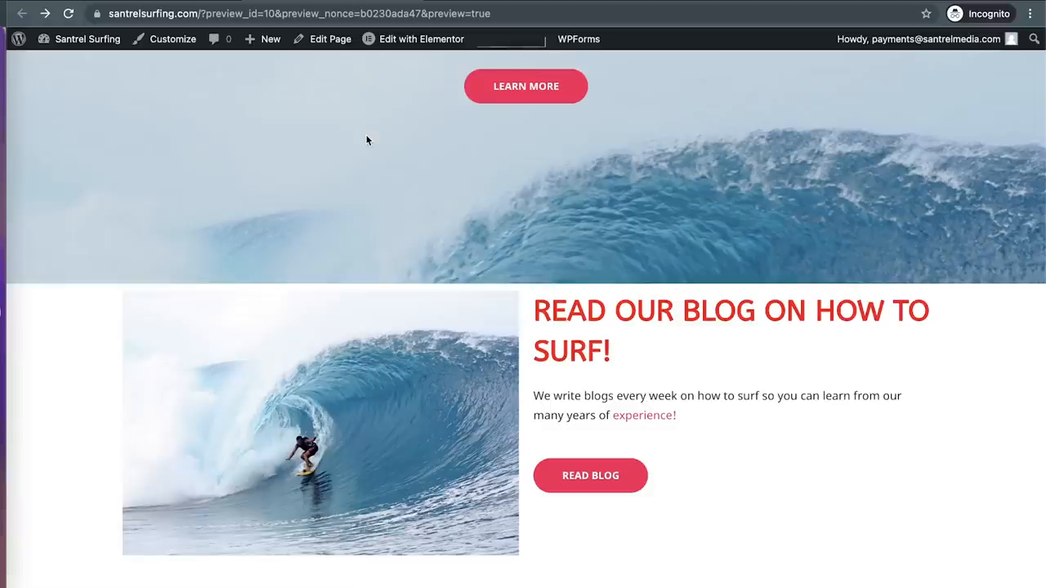
scroll(539, 202, "up", 2)
scroll(540, 202, "down", 1)
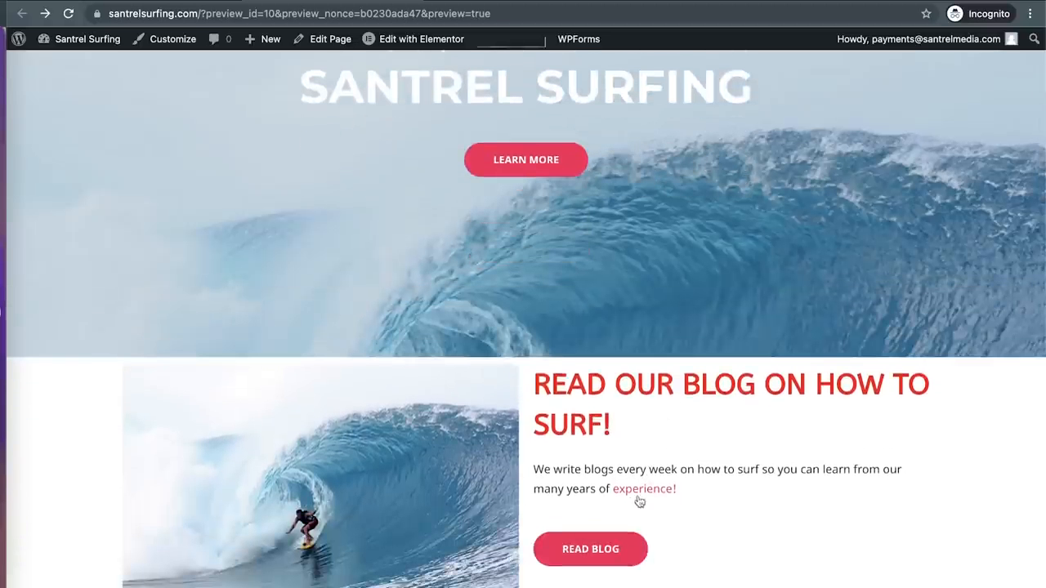
left_click(196, 2)
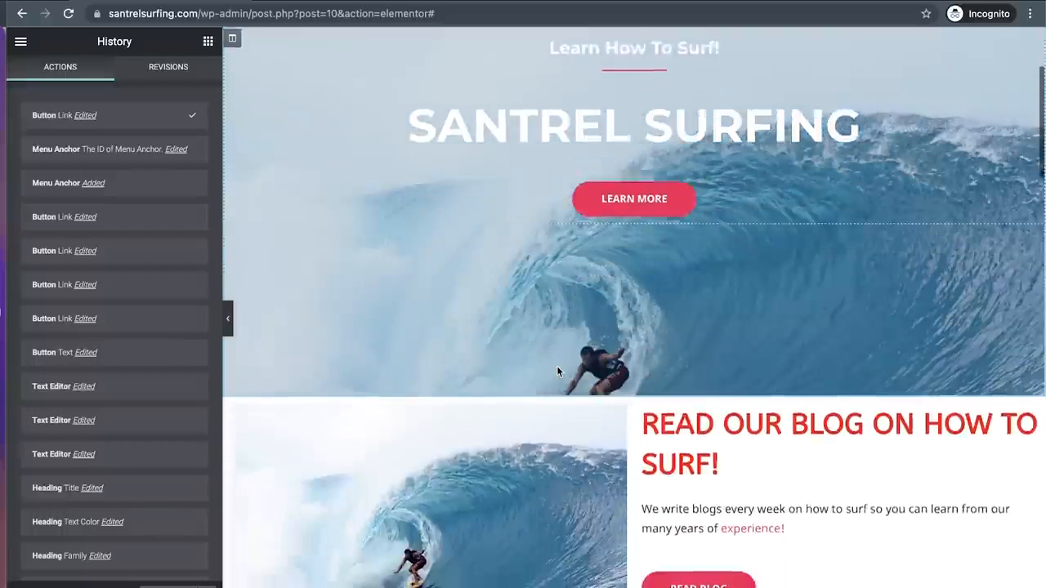
scroll(556, 366, "down", 5)
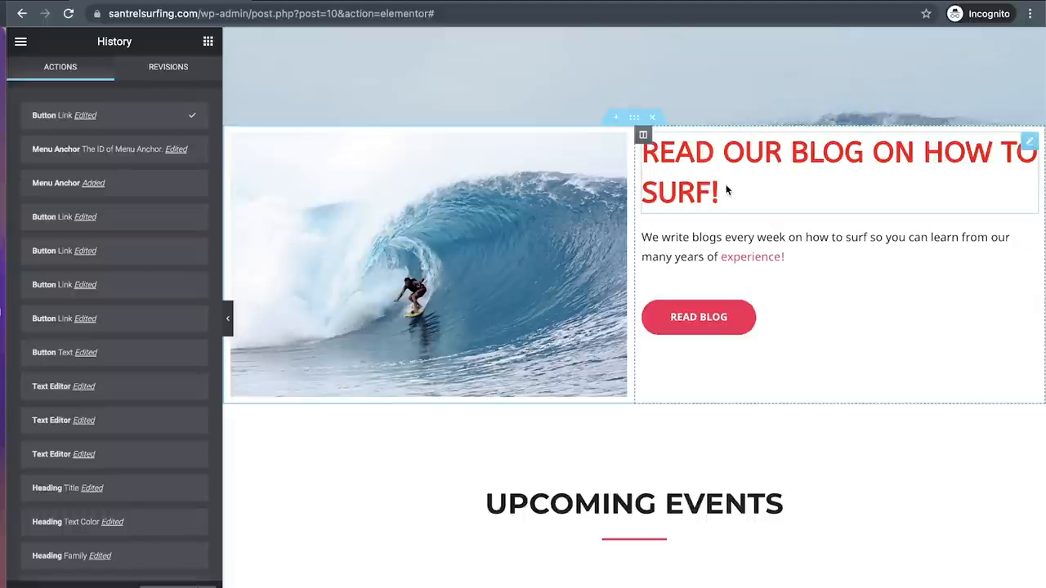
Step: Round the Everest Camp Trek image in the Upcoming Events section with a 150 px border radius on all corners
scroll(877, 433, "down", 4)
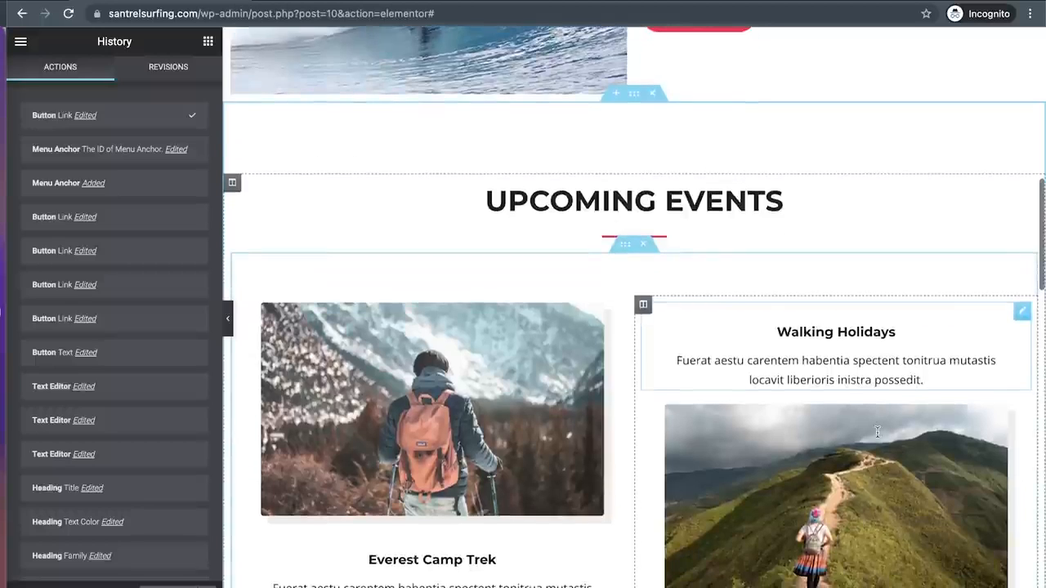
scroll(876, 431, "down", 2)
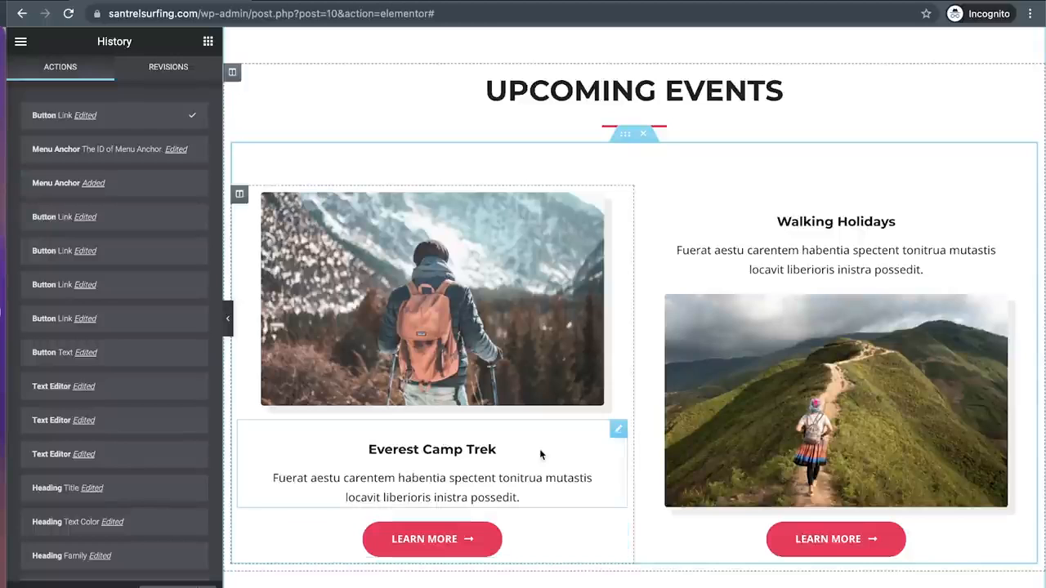
scroll(540, 454, "down", 2)
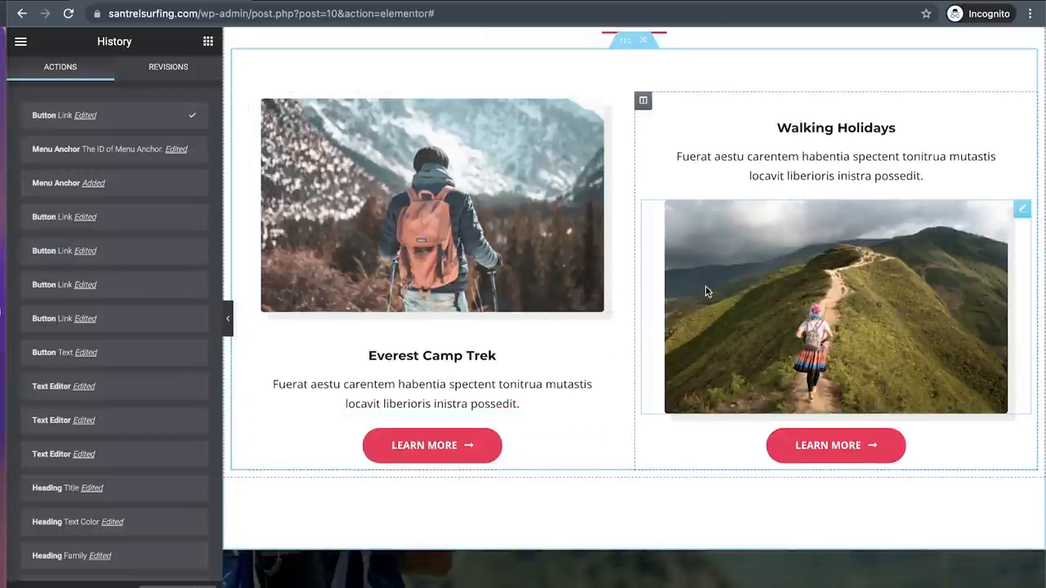
scroll(628, 509, "up", 3)
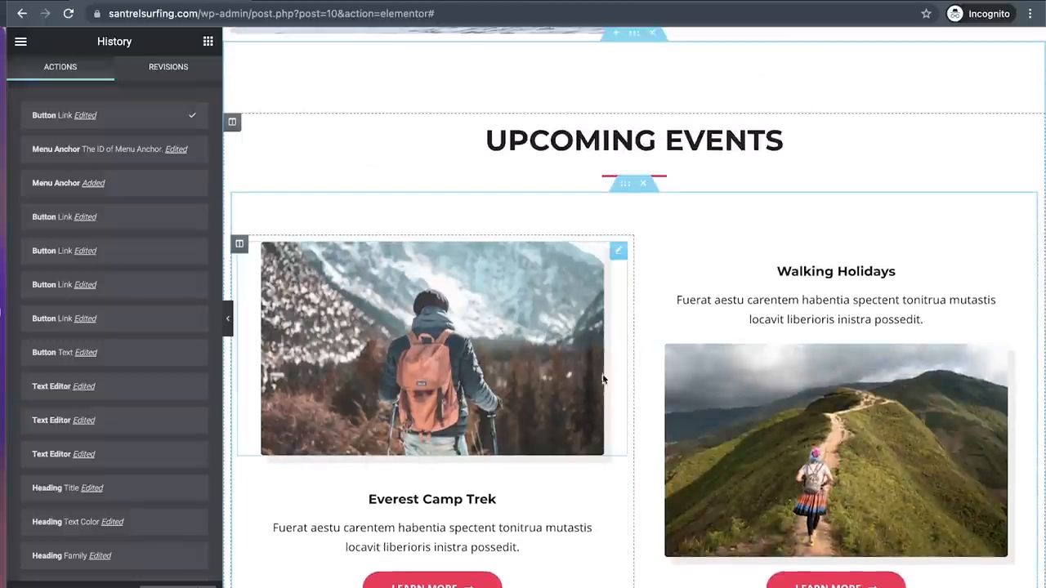
scroll(646, 393, "down", 1)
scroll(669, 407, "down", 2)
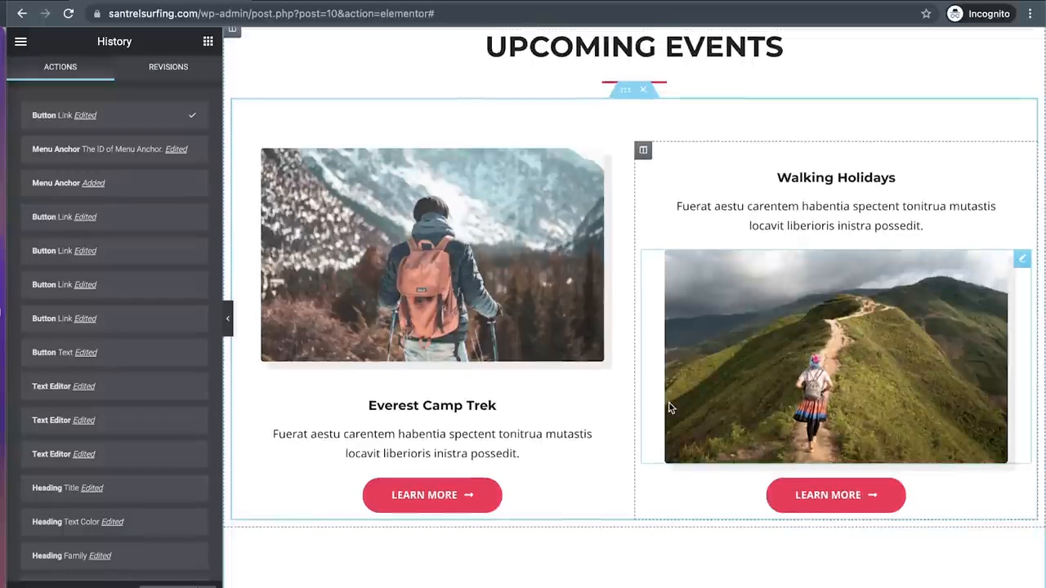
left_click(528, 212)
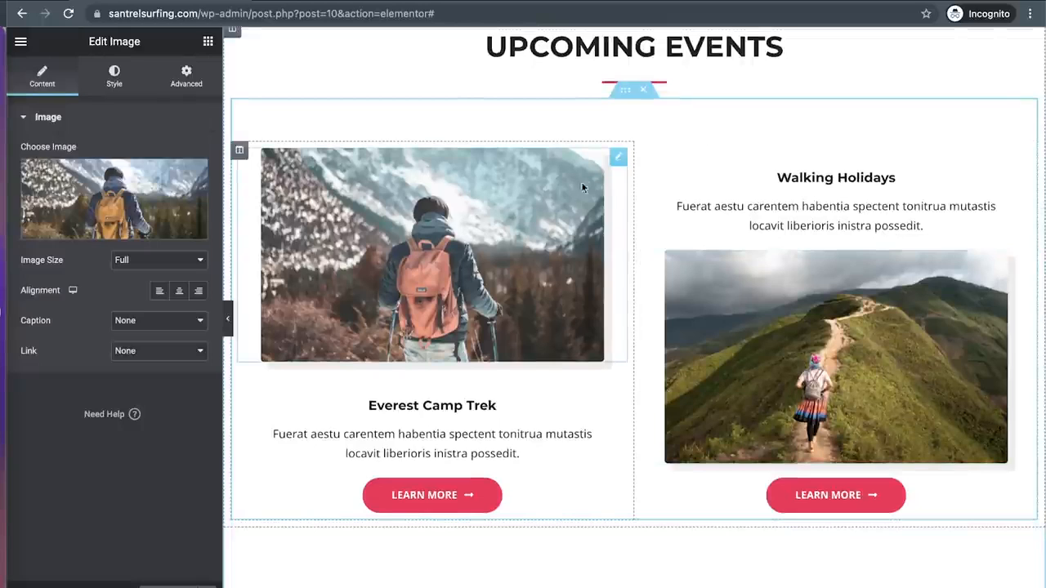
left_click(116, 76)
scroll(88, 416, "down", 1)
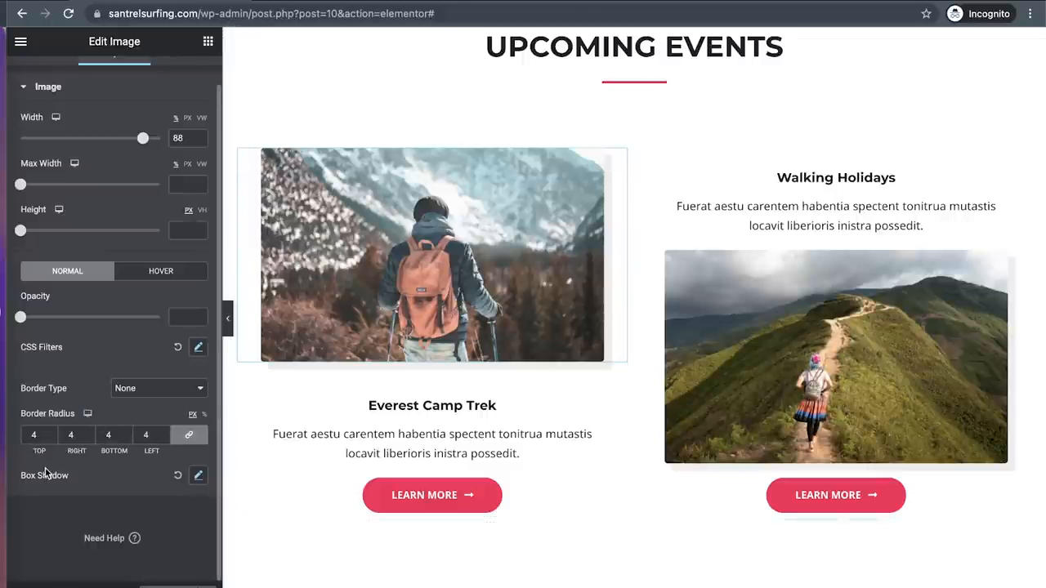
left_click_drag(36, 435, 10, 433)
type("15")
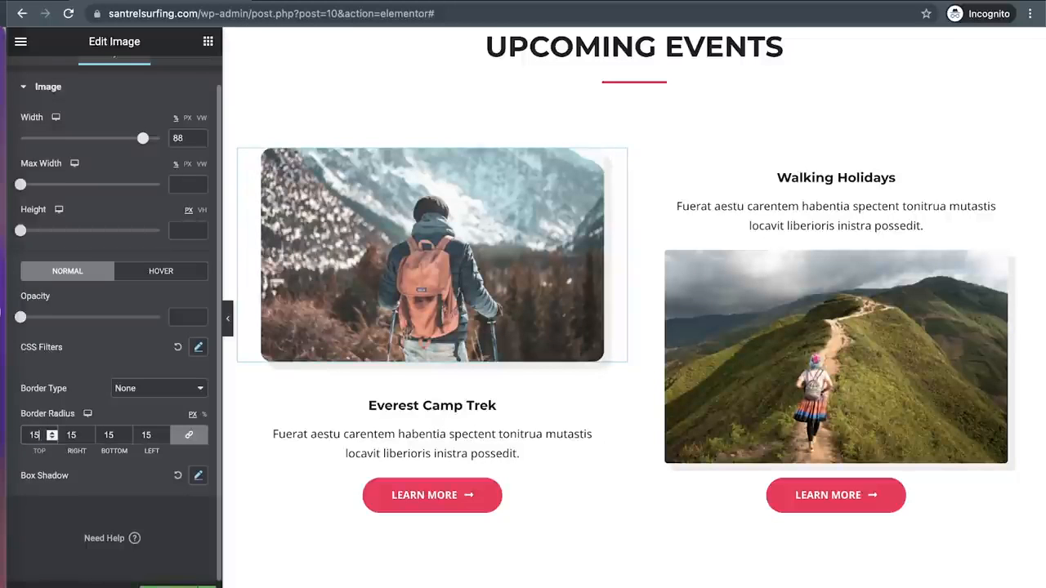
type("0")
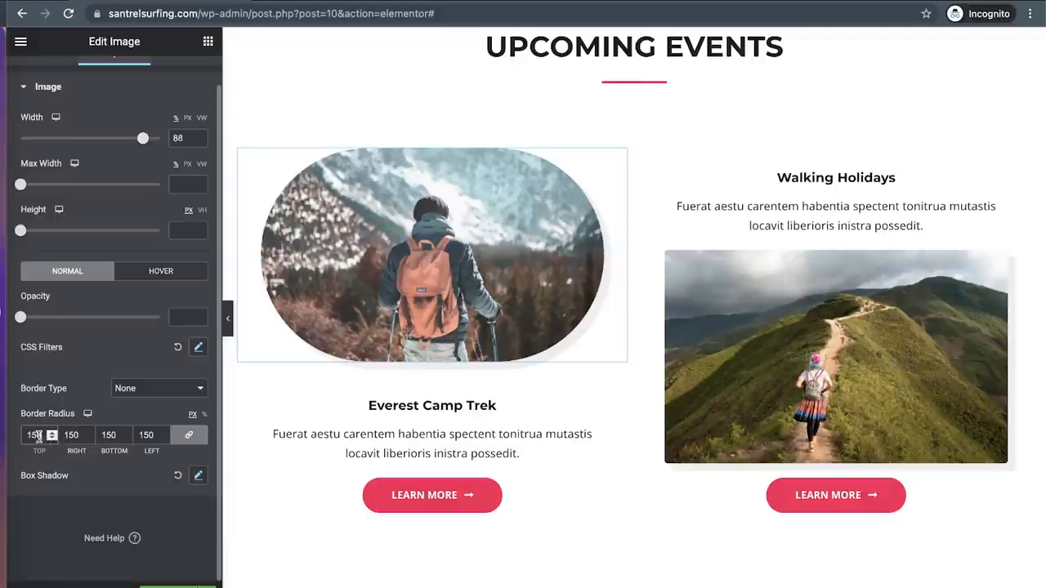
Step: Set the Everest Camp Trek image's linked border radius values to 50 px
left_click(194, 440)
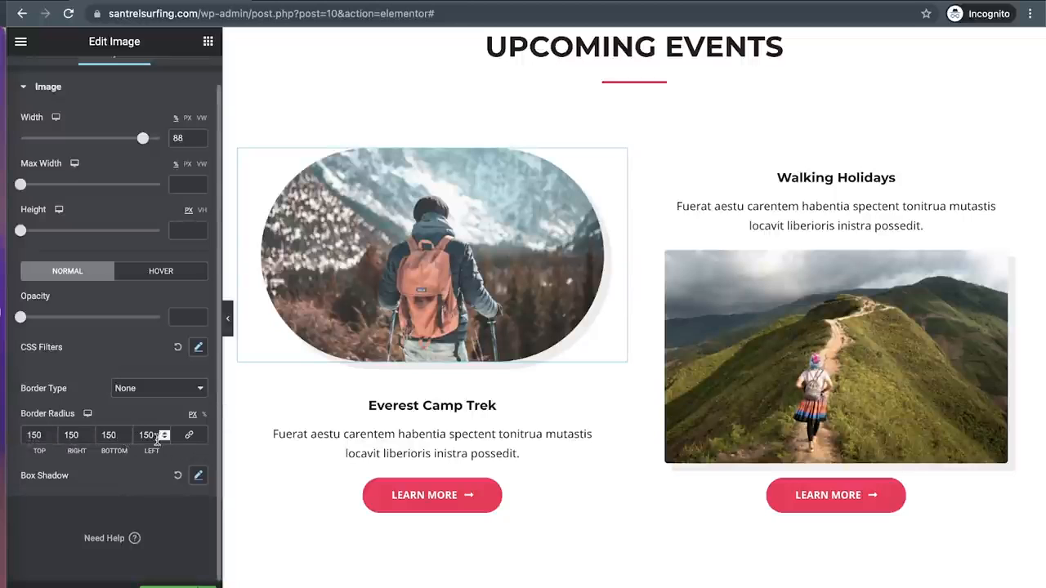
left_click(189, 434)
double_click(33, 435)
type("50")
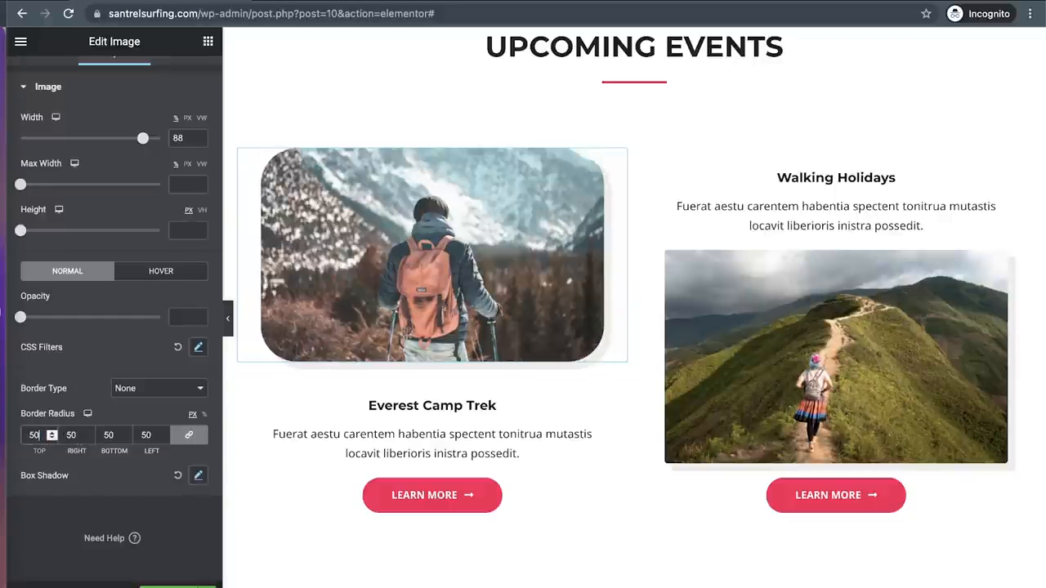
Step: Unlink the image's border radius values and set only the Left value to 0
left_click(183, 435)
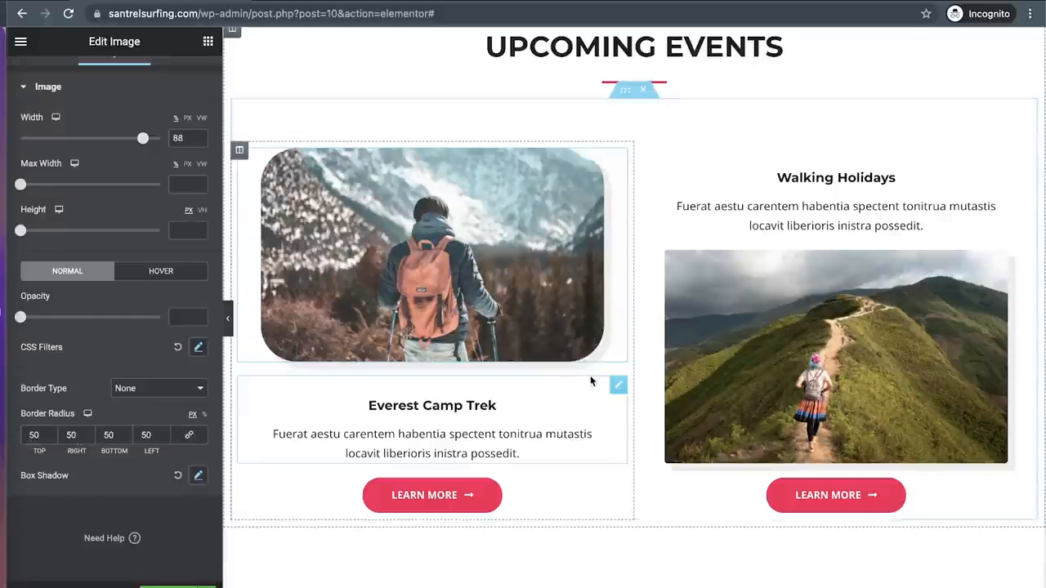
double_click(146, 435)
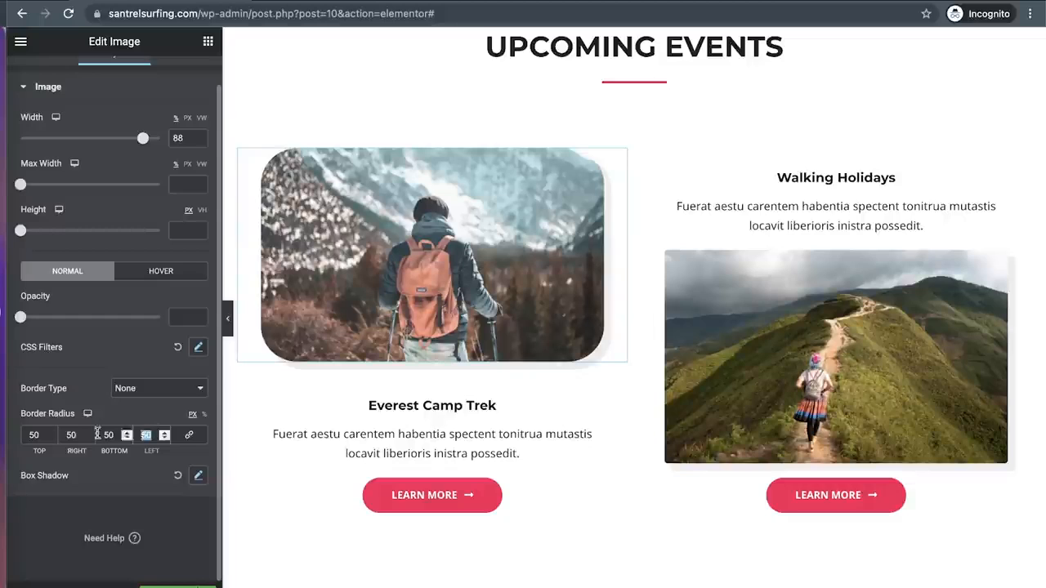
type("0")
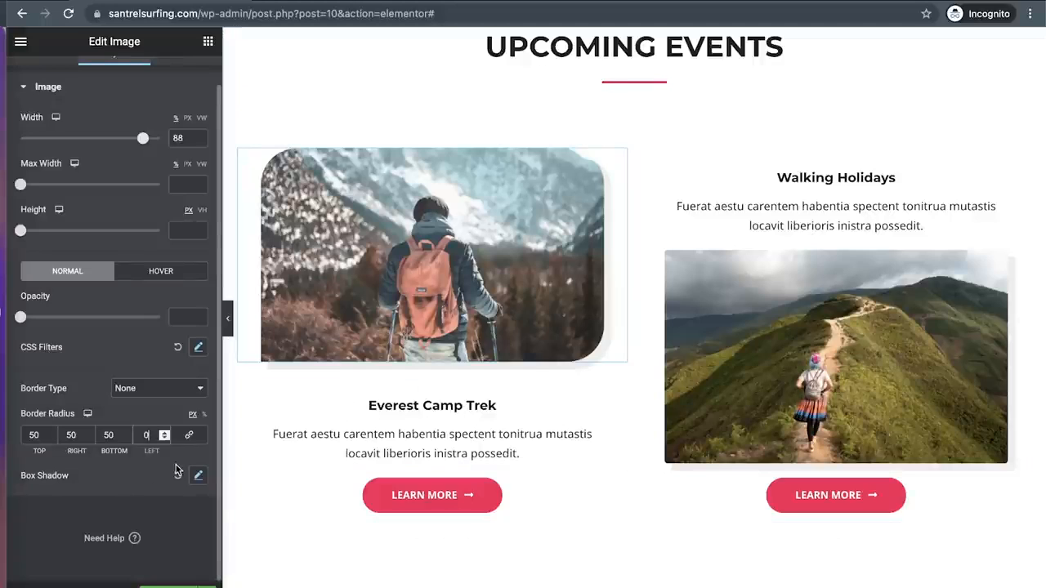
Step: Adjust the Everest Camp Trek image's box shadow to horizontal 26, vertical 39, blur 5 and spread -3
scroll(147, 367, "up", 1)
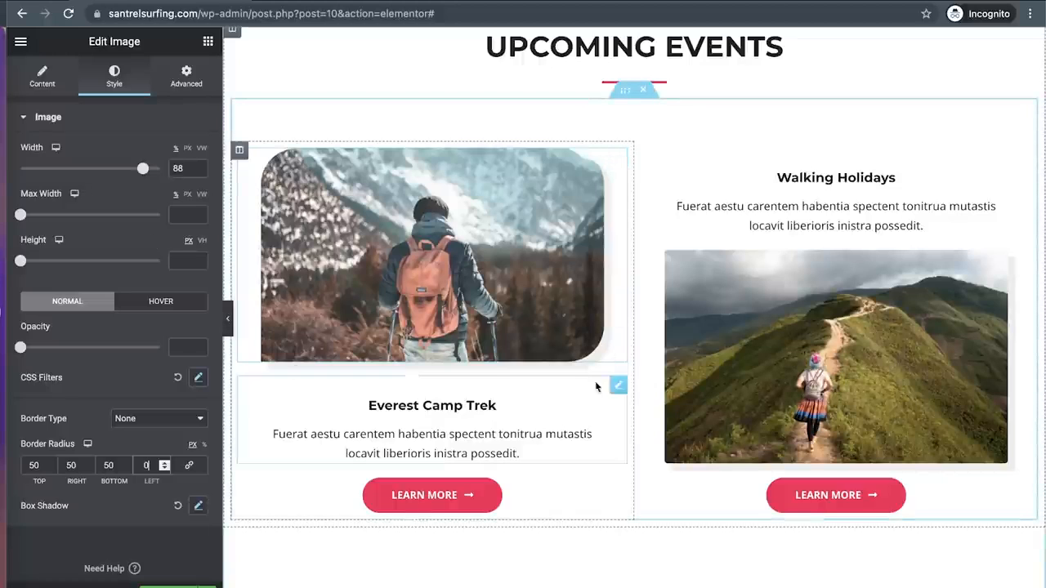
scroll(158, 537, "down", 1)
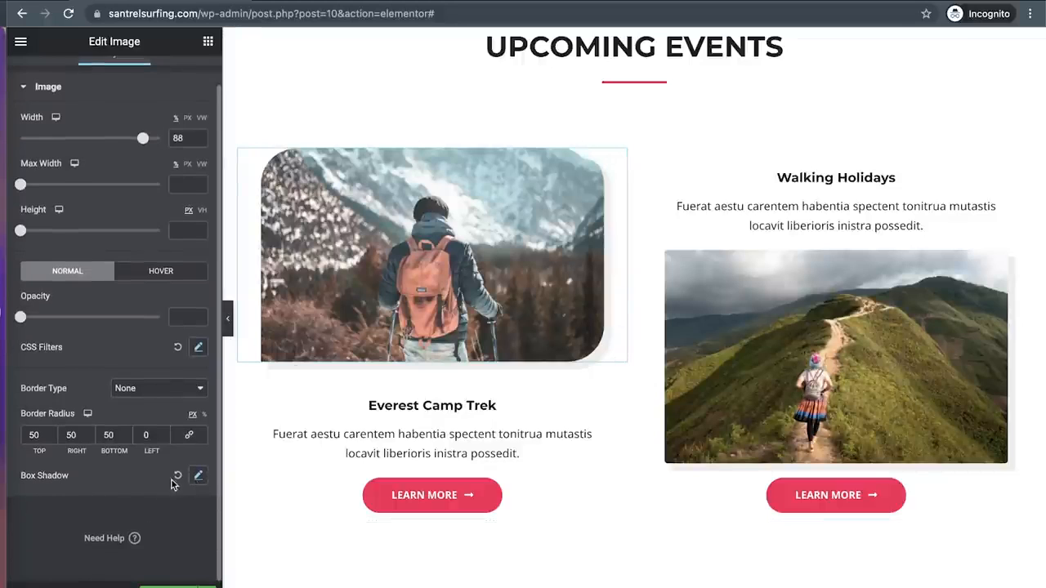
left_click(200, 478)
scroll(133, 474, "down", 2)
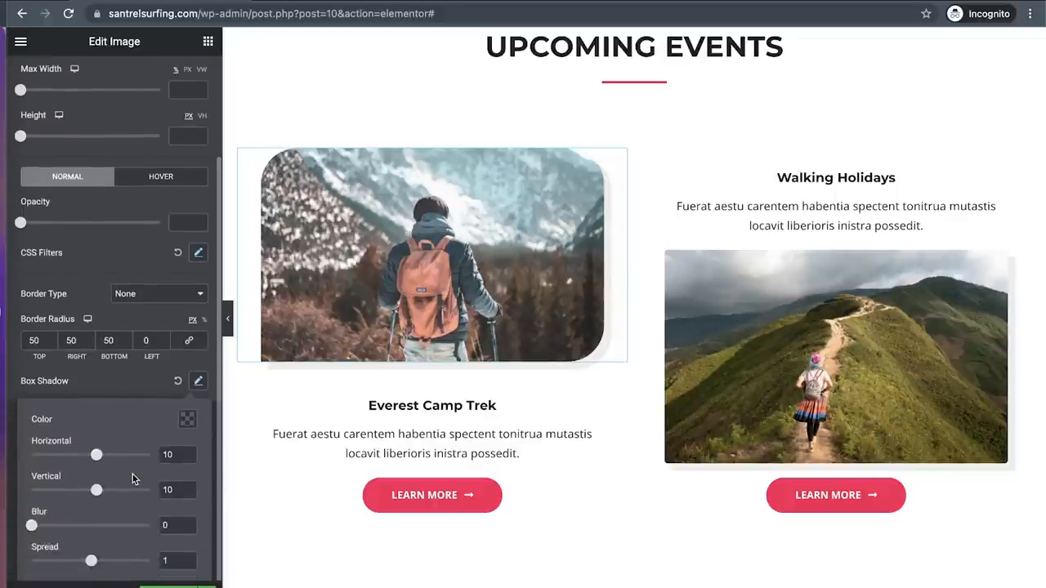
left_click_drag(98, 455, 113, 492)
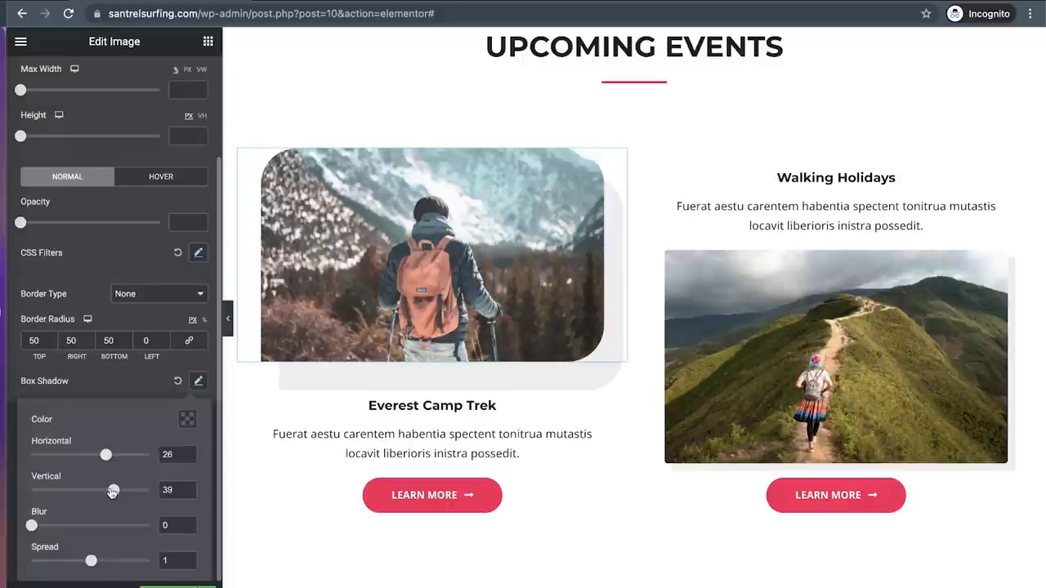
mouse_move(33, 529)
left_mouse_down()
mouse_move(61, 528)
mouse_move(4, 531)
mouse_move(38, 527)
left_mouse_up()
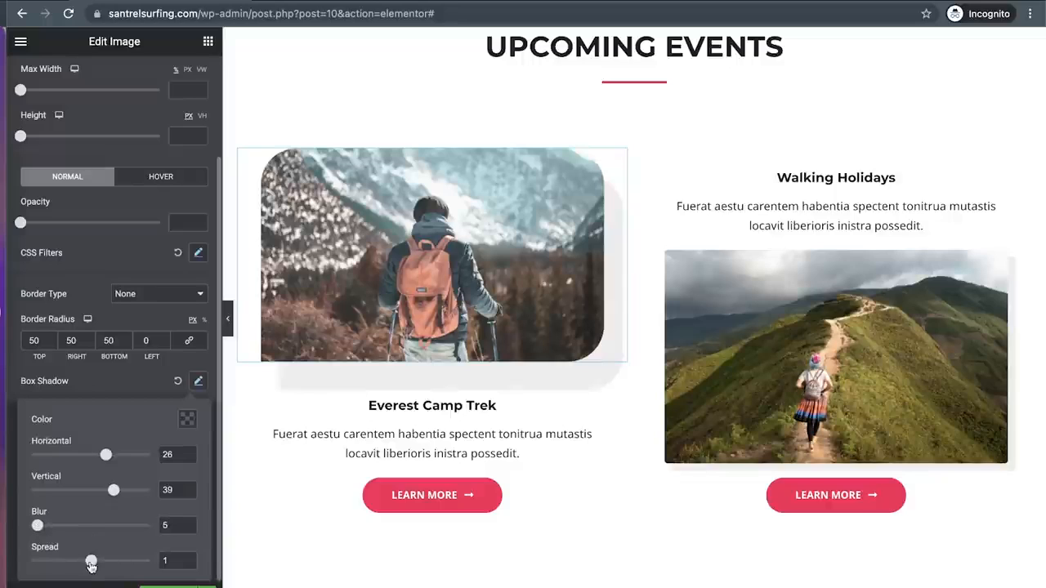
mouse_move(92, 564)
left_mouse_down()
mouse_move(104, 564)
mouse_move(91, 567)
left_mouse_up()
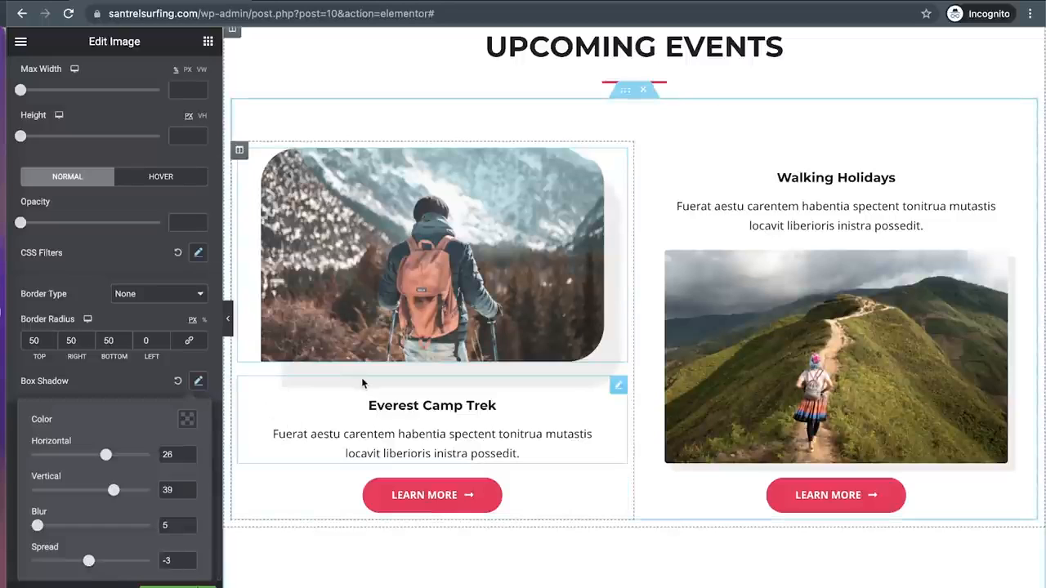
Step: Reset the image's box shadow to default and revert that reset through the page's edit history
left_click(177, 383)
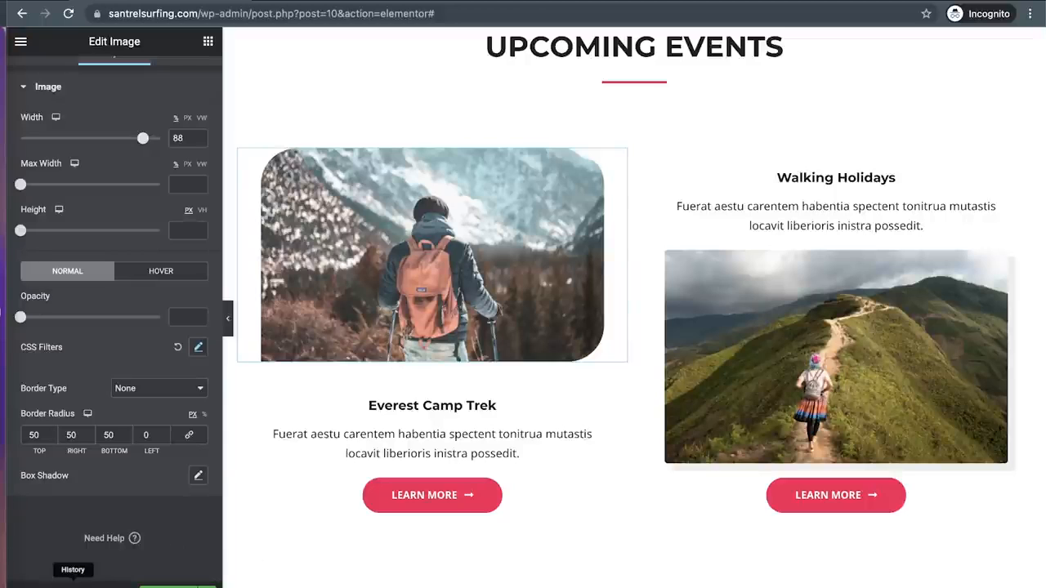
left_click(93, 575)
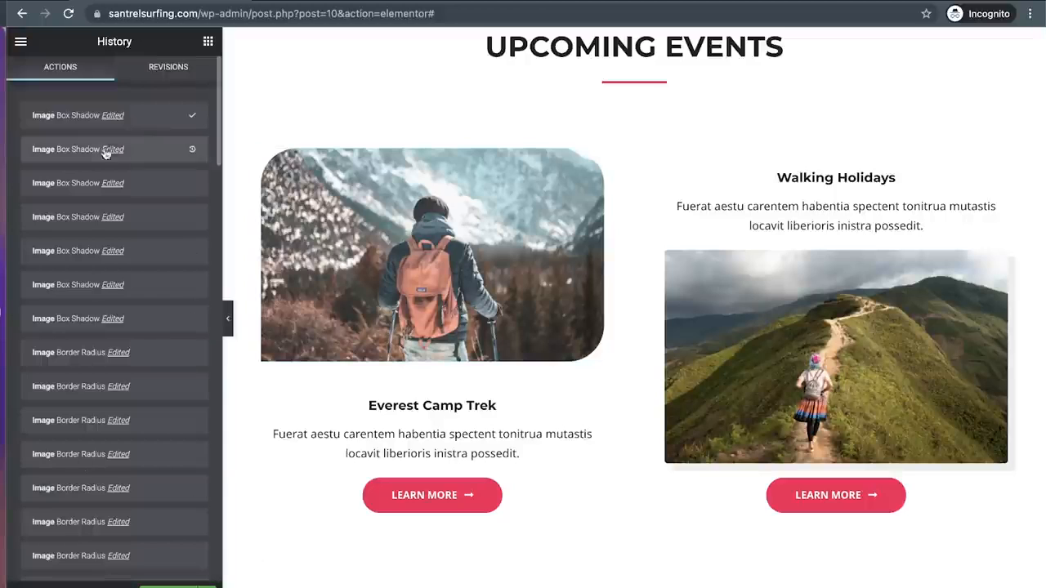
left_click(161, 151)
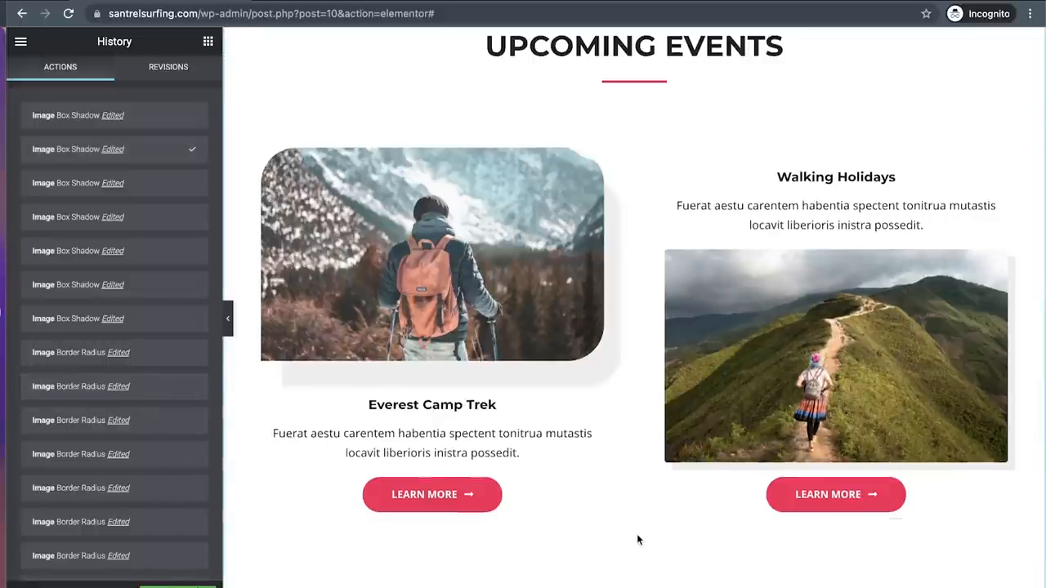
Step: Add a Progress Bar widget between the paragraph and the Learn More button in the Upcoming Tours & Destination section
scroll(637, 535, "down", 7)
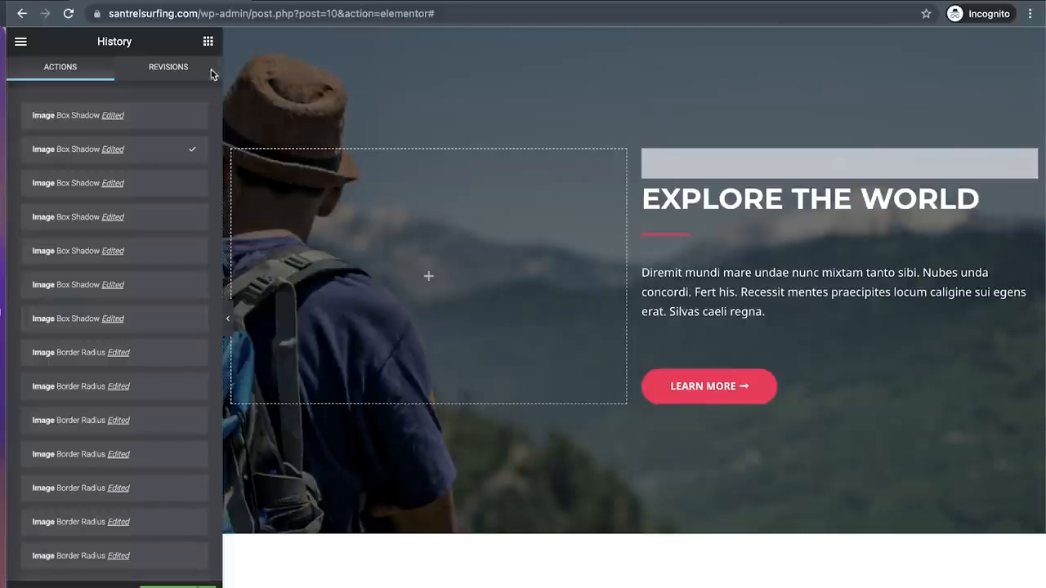
left_click(209, 42)
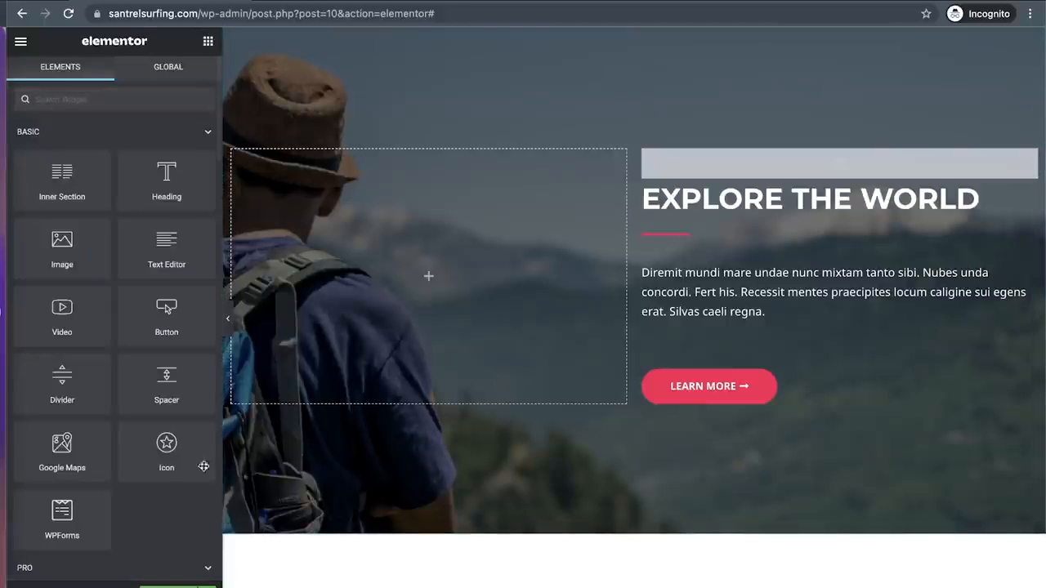
scroll(169, 560, "down", 2)
scroll(169, 560, "down", 1)
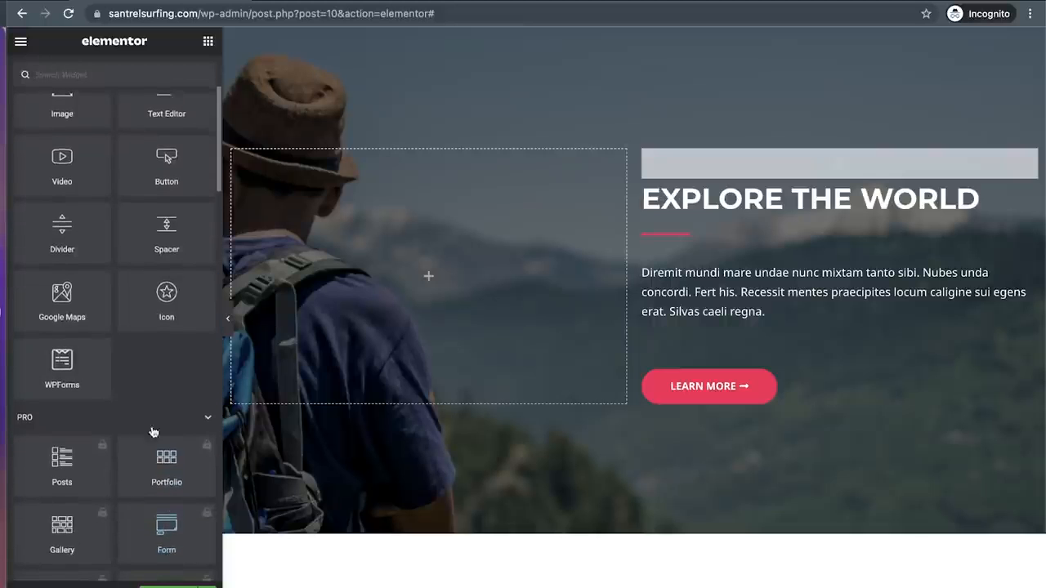
scroll(134, 375, "down", 1)
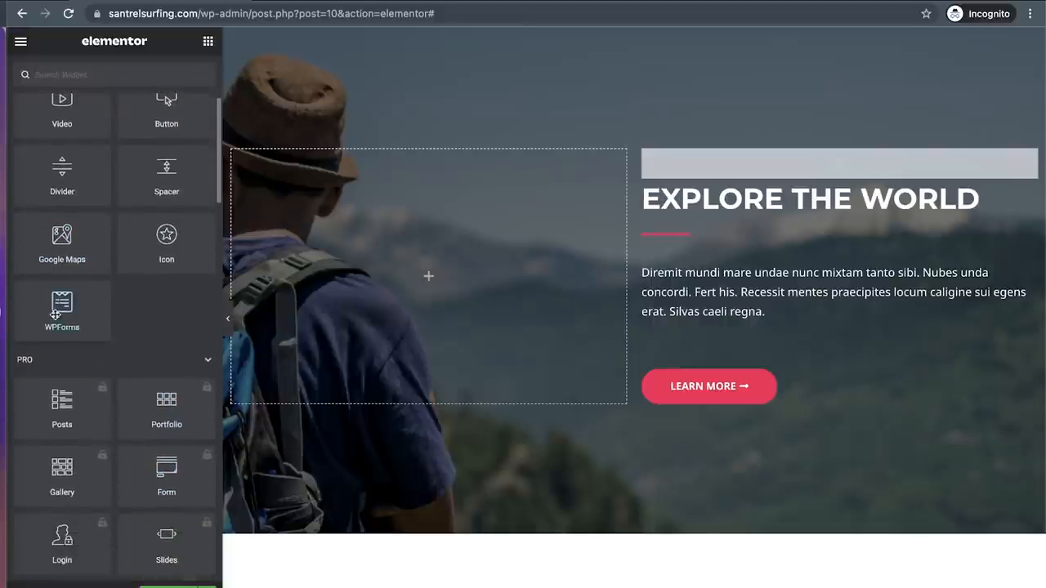
scroll(134, 344, "down", 3)
scroll(132, 344, "down", 15)
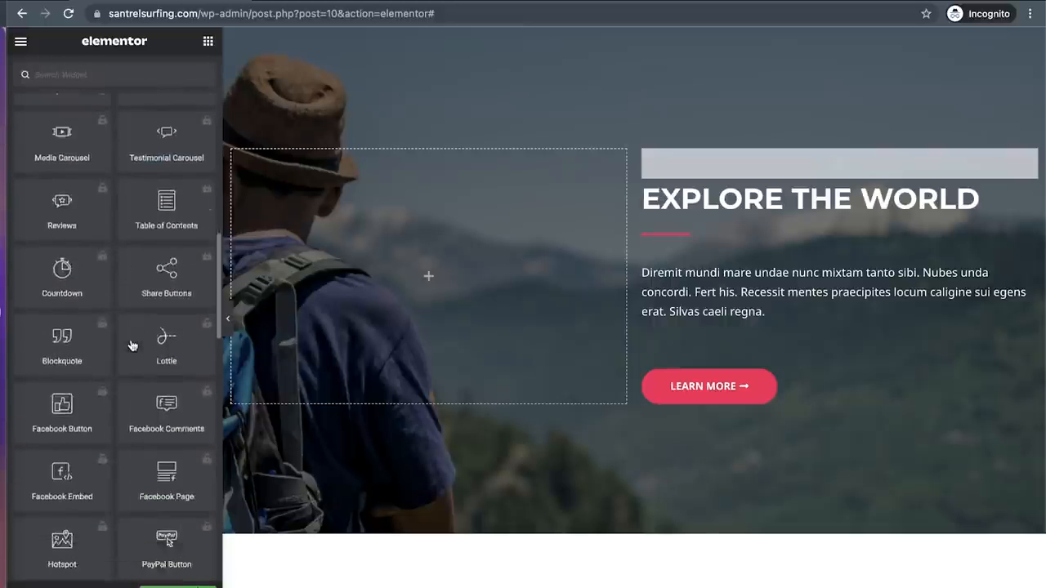
scroll(131, 341, "down", 1)
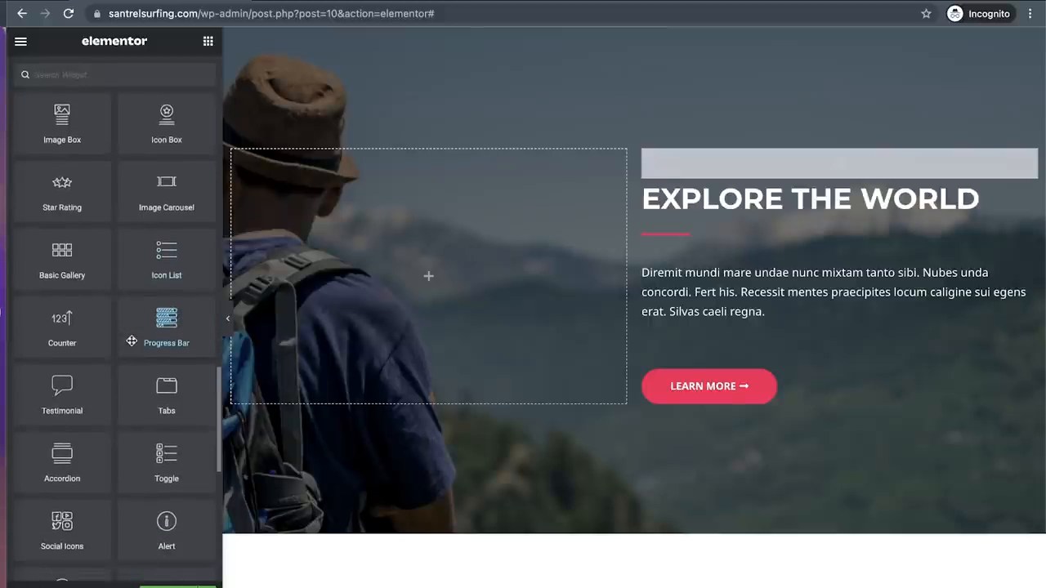
scroll(539, 416, "down", 7)
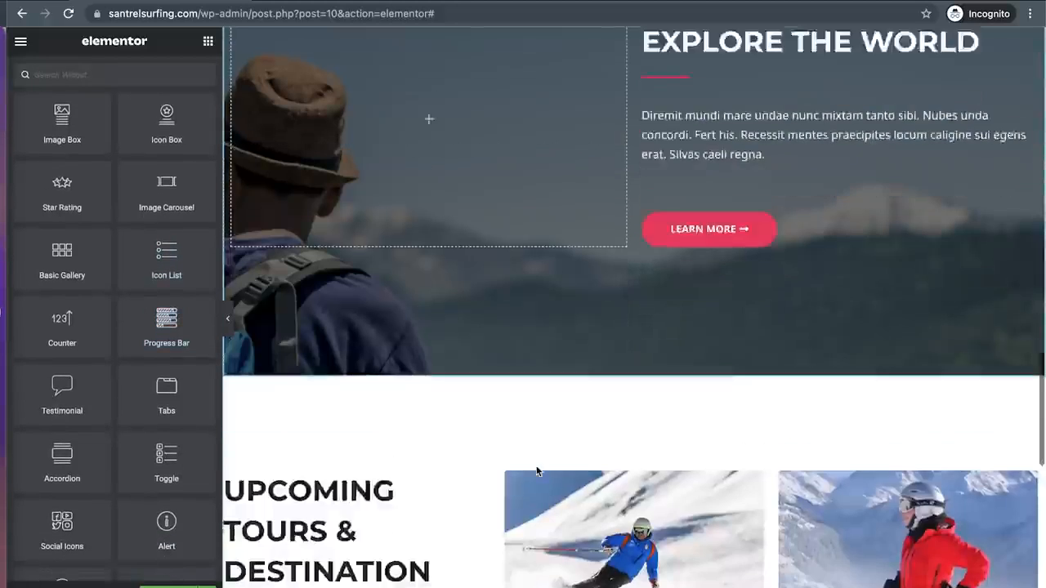
scroll(536, 470, "up", 1)
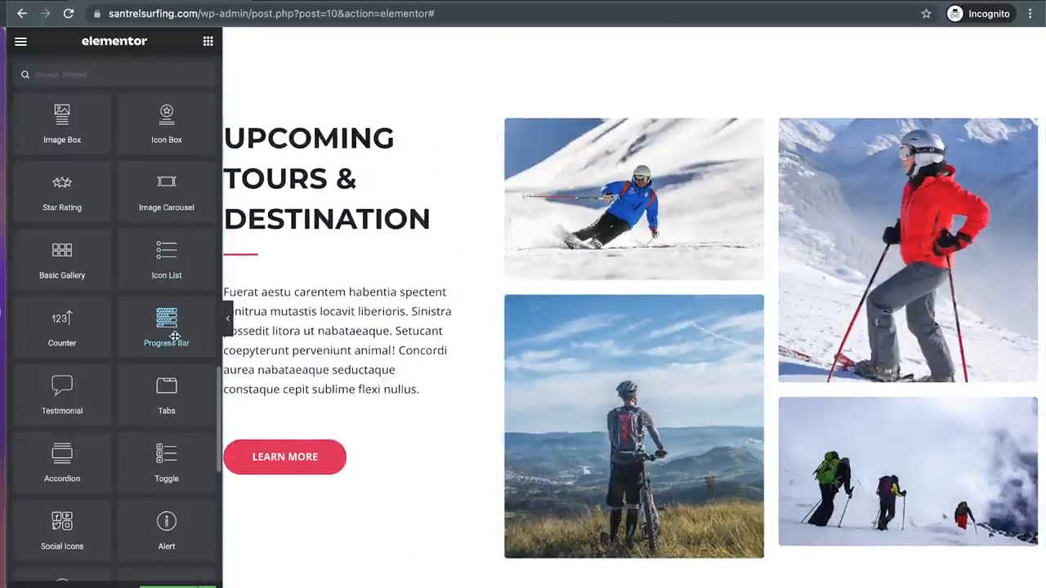
left_click_drag(174, 338, 313, 411)
scroll(311, 405, "down", 3)
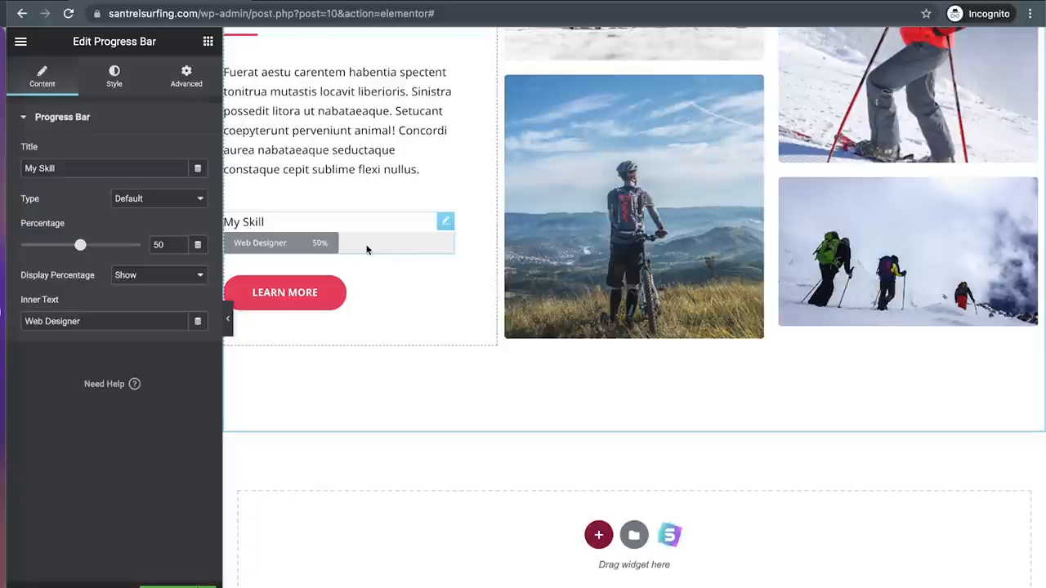
Step: Change the progress bar's title to "Progress to fundraising goal" and open the dynamic tags for its percentage
left_click(117, 167)
left_click_drag(109, 168, 4, 174)
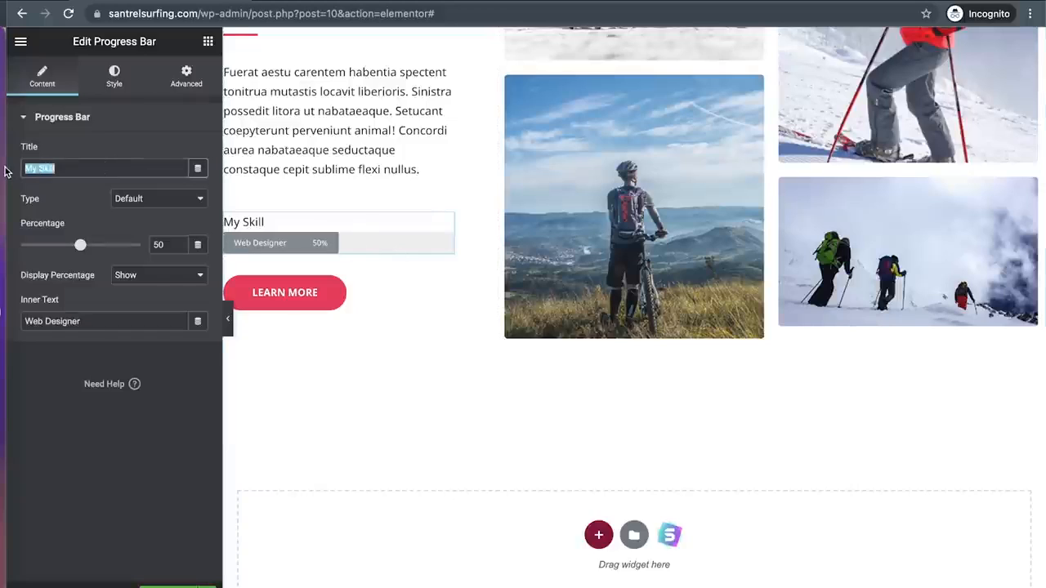
type("Progress to fundraising goal")
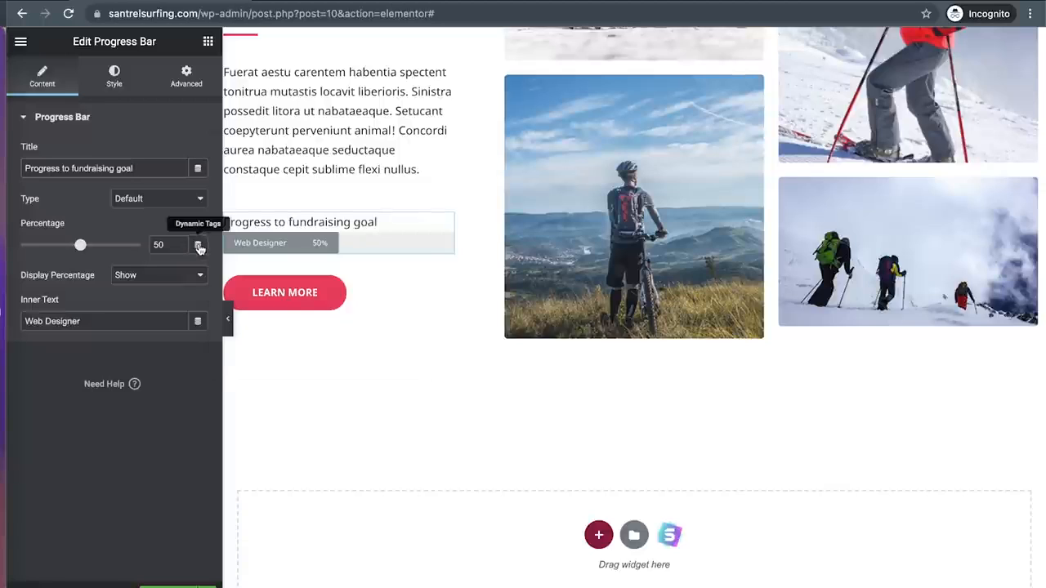
left_click(198, 246)
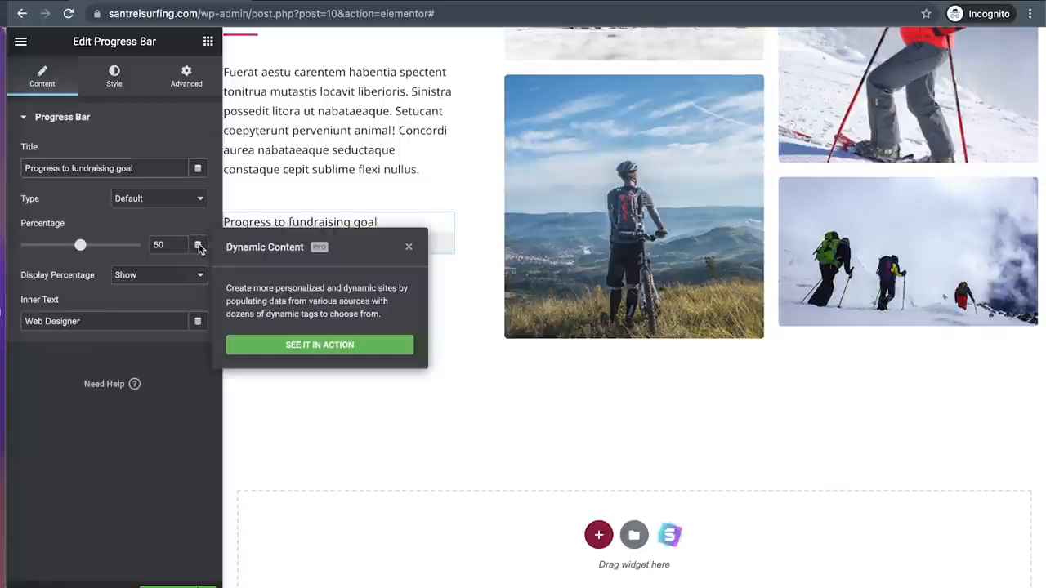
Step: Dismiss the dynamic content offer and set the progress bar's percentage to 75
left_click(410, 248)
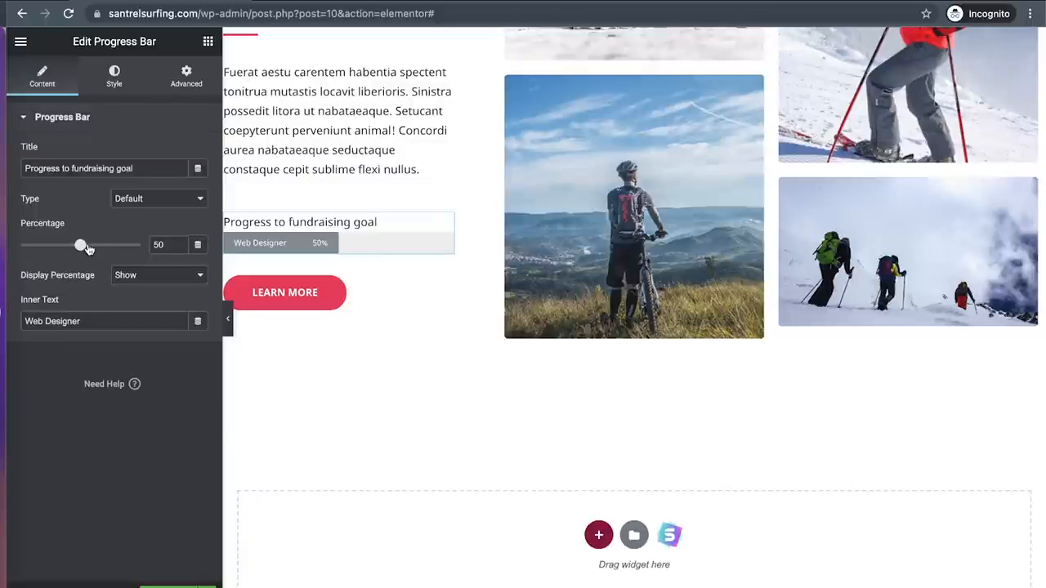
left_click(198, 249)
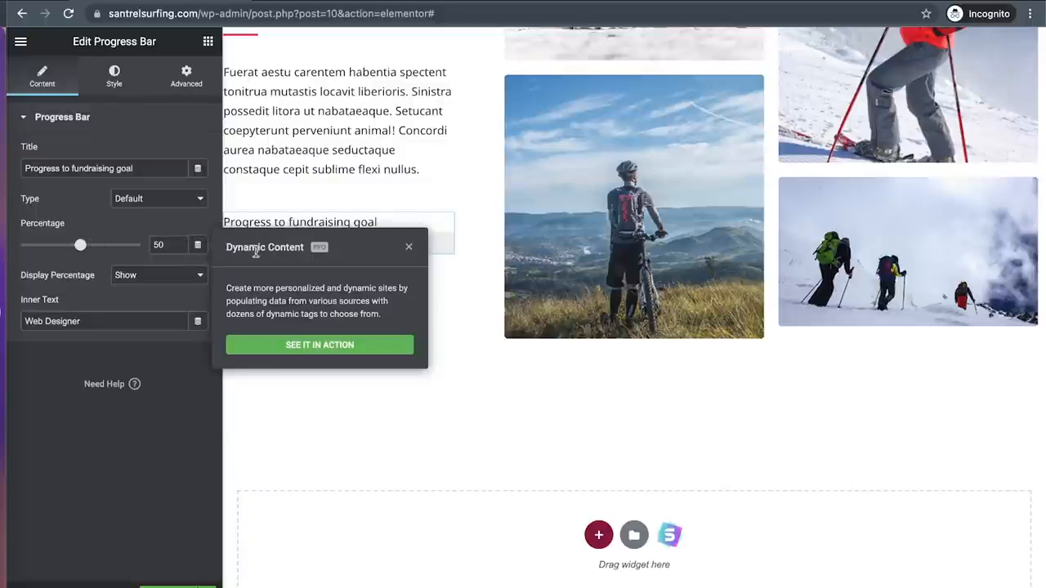
left_click(409, 247)
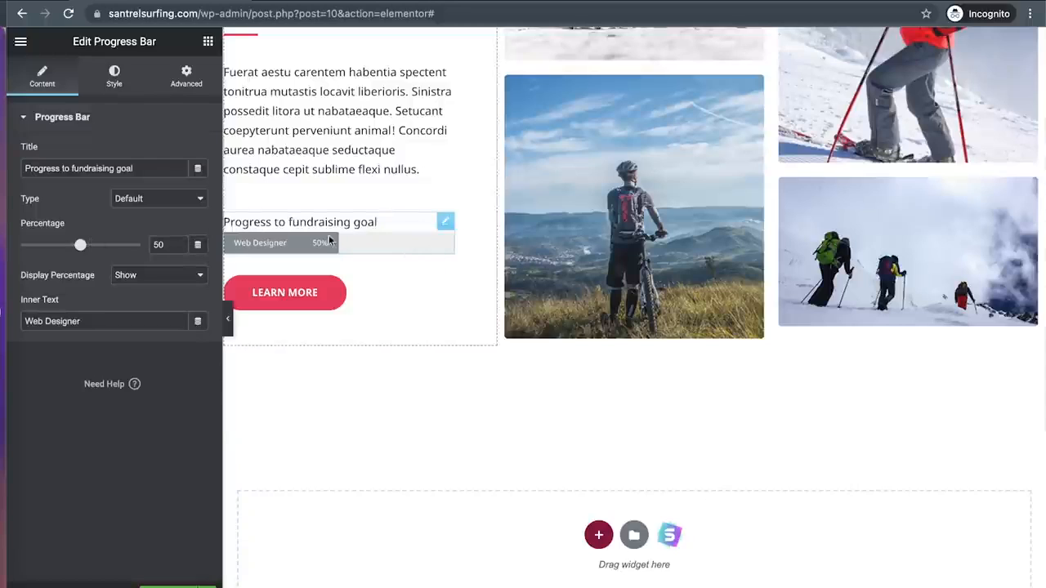
double_click(142, 250)
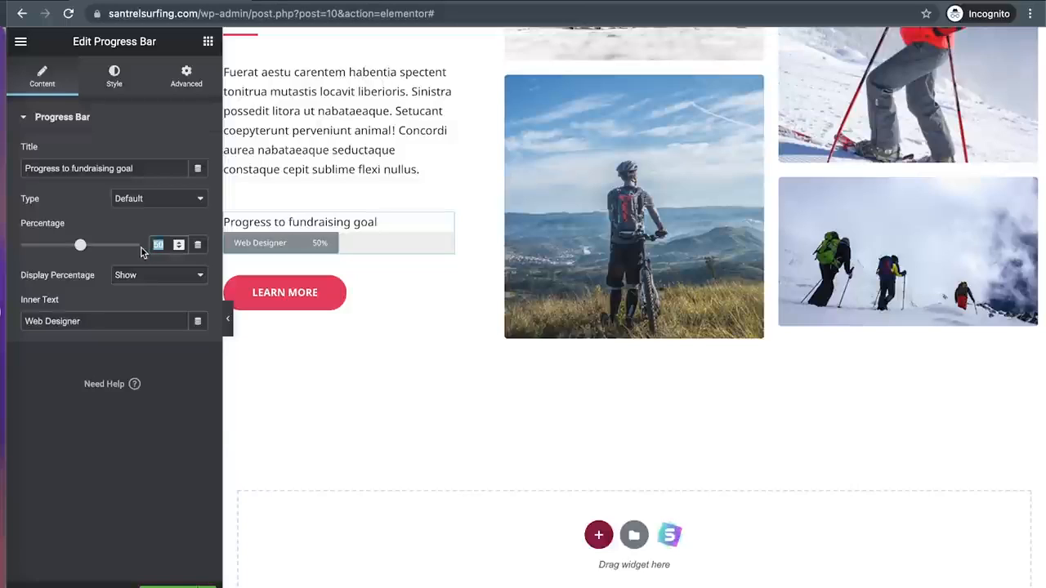
type("75")
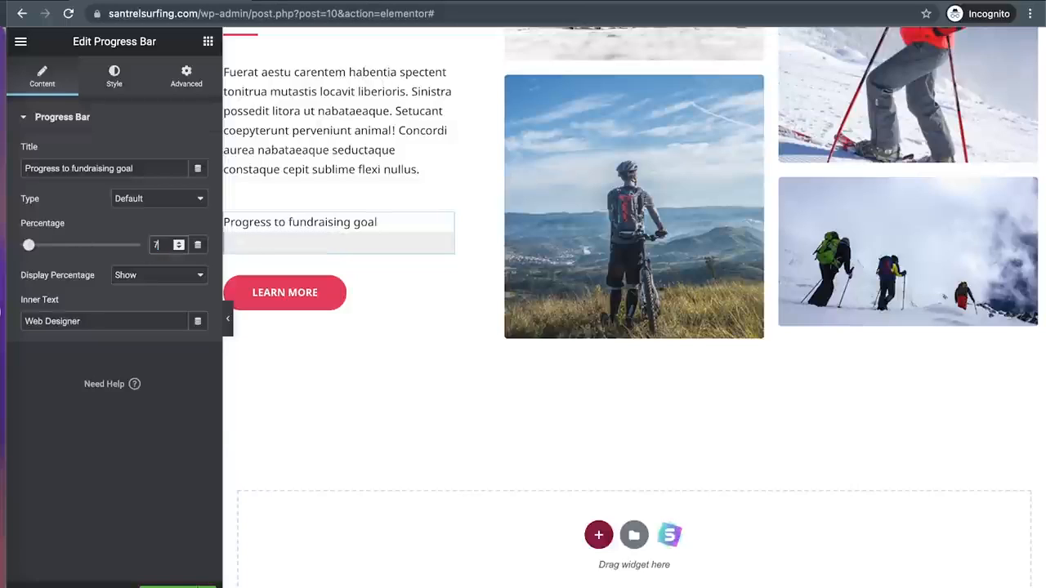
Step: Replace the progress bar's inner text with "Funds Raised"
left_click(108, 322)
left_click_drag(83, 324, 2, 320)
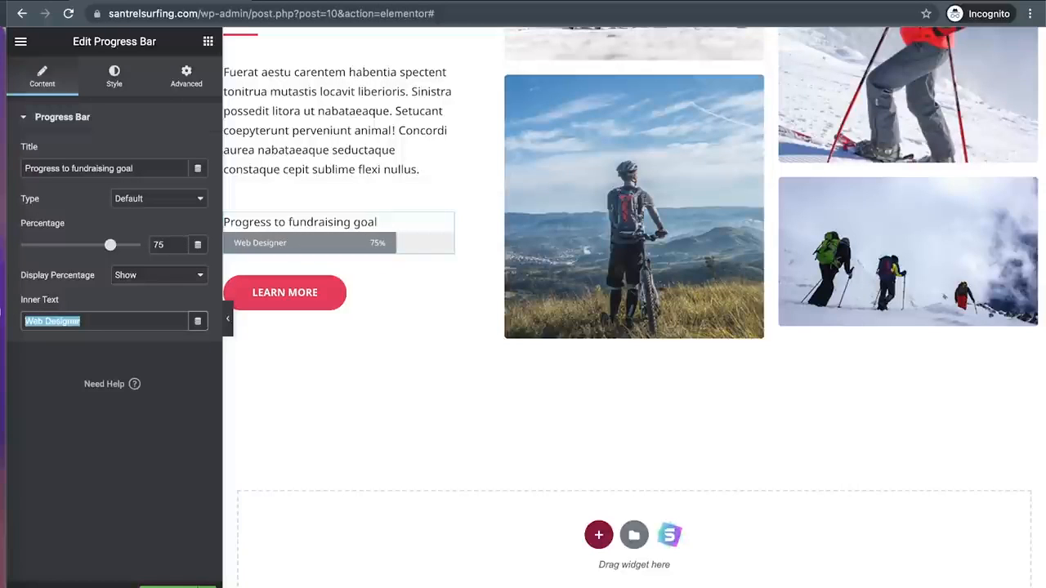
key("BackSpace")
type("Dollar")
key("BackSpace")
key("BackSpace")
key("BackSpace")
key("BackSpace")
key("BackSpace")
key("BackSpace")
type("Fundraised to")
key("BackSpace")
key("BackSpace")
key("BackSpace")
key("BackSpace")
key("BackSpace")
key("BackSpace")
key("BackSpace")
key("BackSpace")
key("BackSpace")
type("s D")
key("BackSpace")
type("Raised")
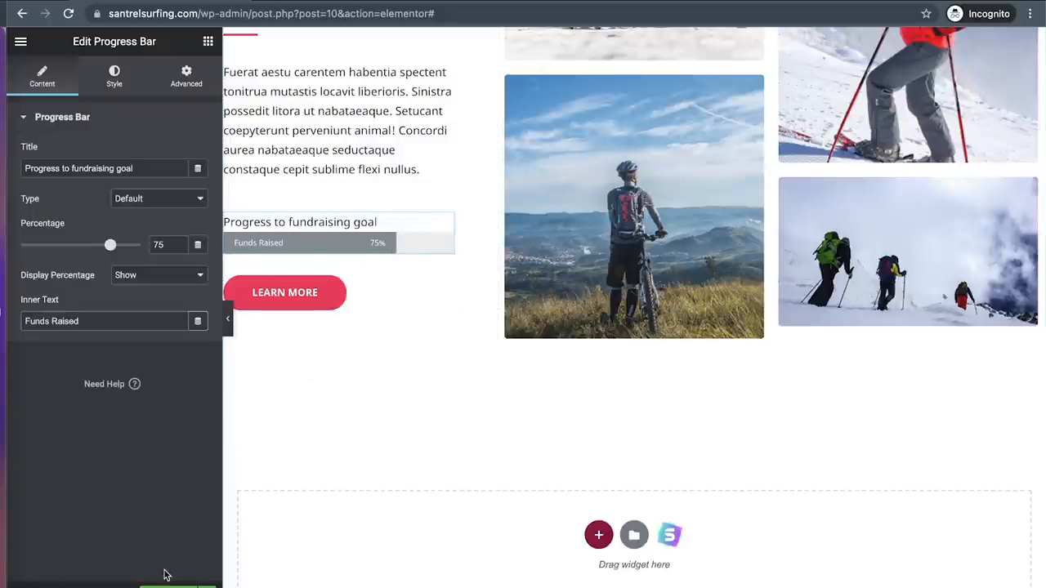
Step: Look through the available widgets, and review the progress bar's style, advanced and background settings
left_click(208, 41)
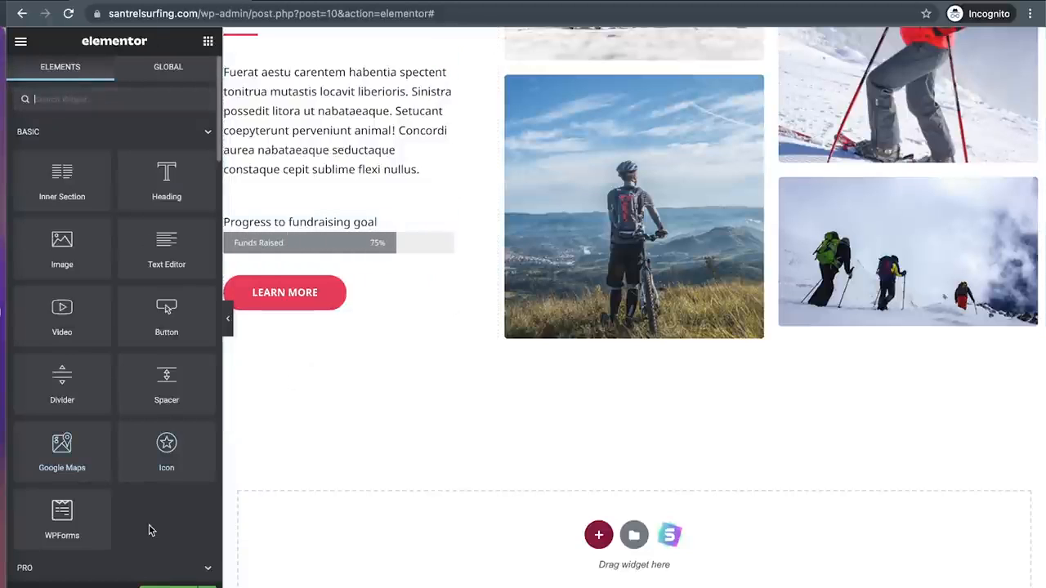
scroll(150, 527, "down", 10)
scroll(149, 527, "down", 3)
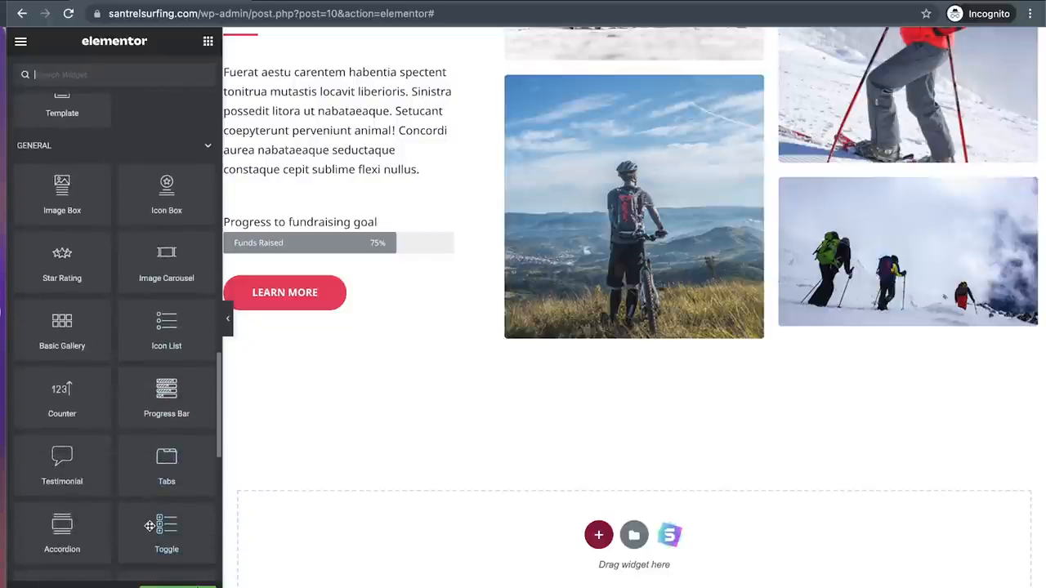
scroll(138, 483, "down", 1)
scroll(138, 484, "down", 1)
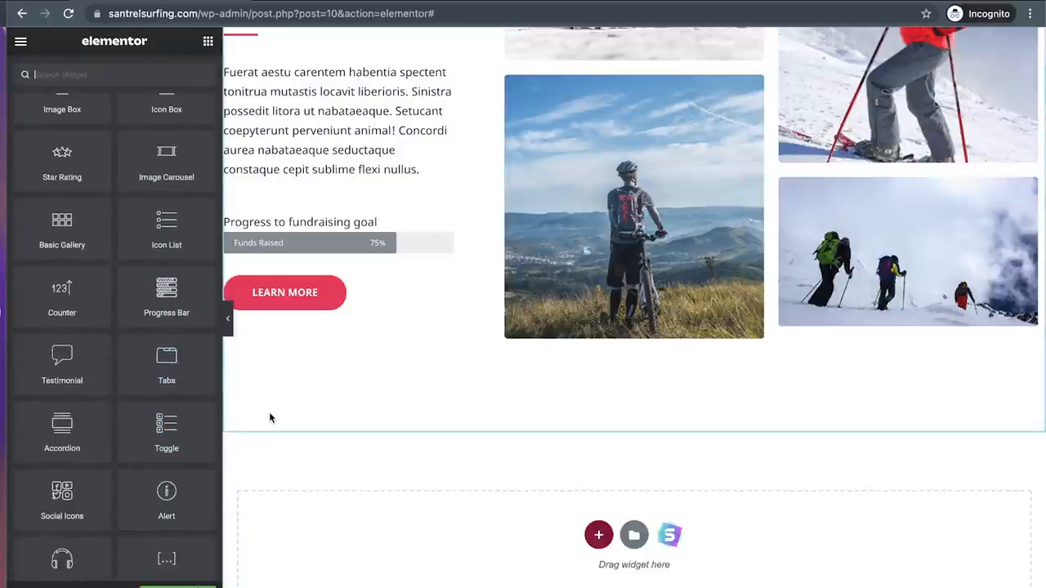
left_click(441, 222)
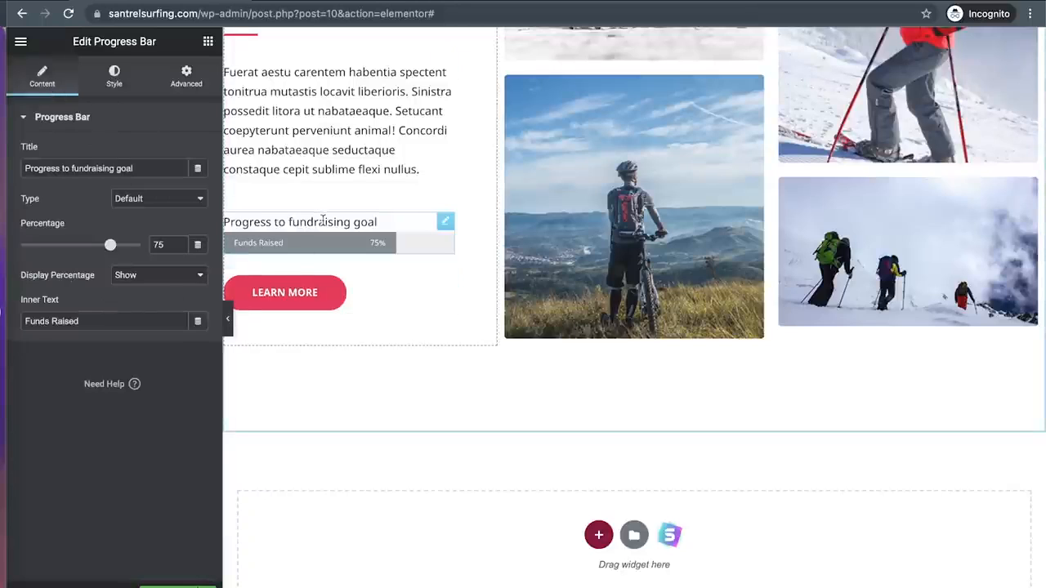
left_click(116, 78)
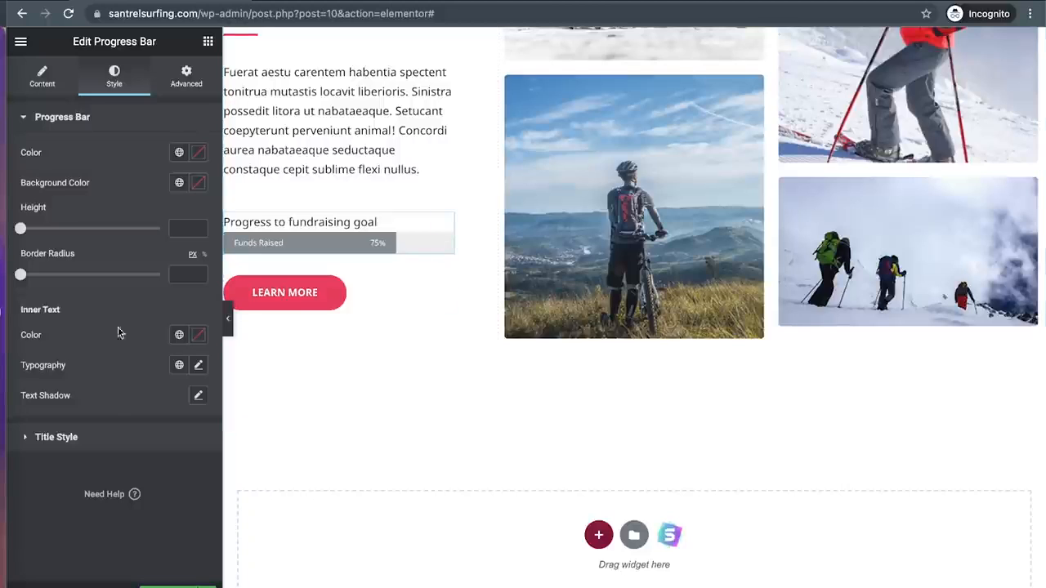
left_click(188, 78)
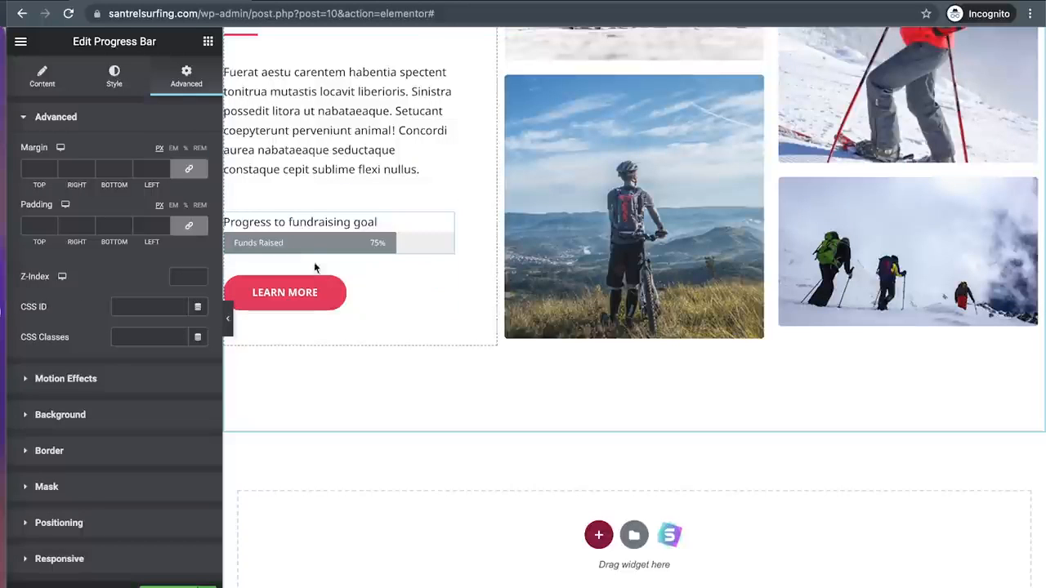
left_click(73, 421)
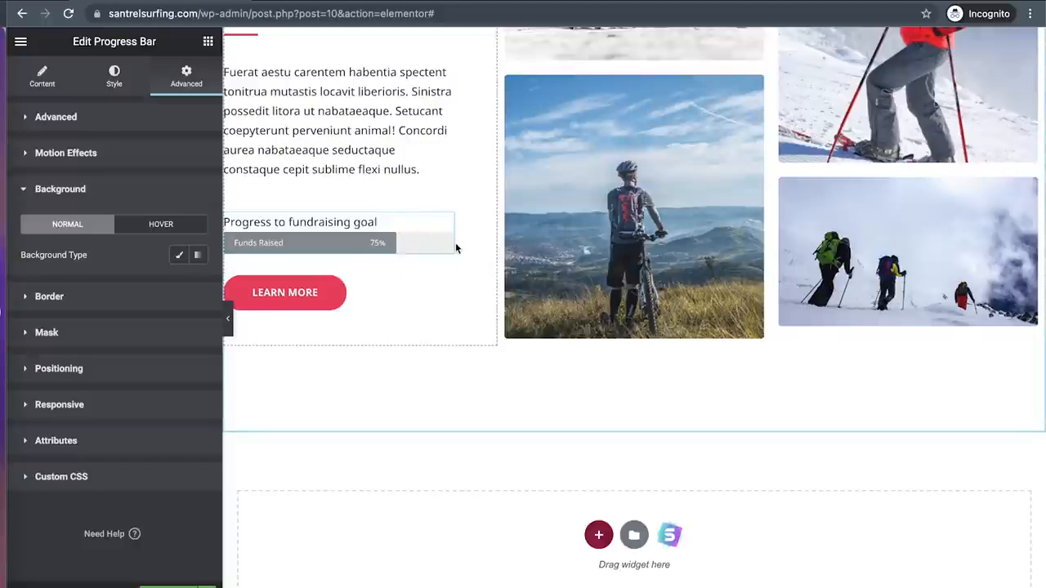
Step: Try hiding the progress bar on mobile, check it in the mobile preview, and turn that setting back off
left_click(25, 406)
left_click(195, 457)
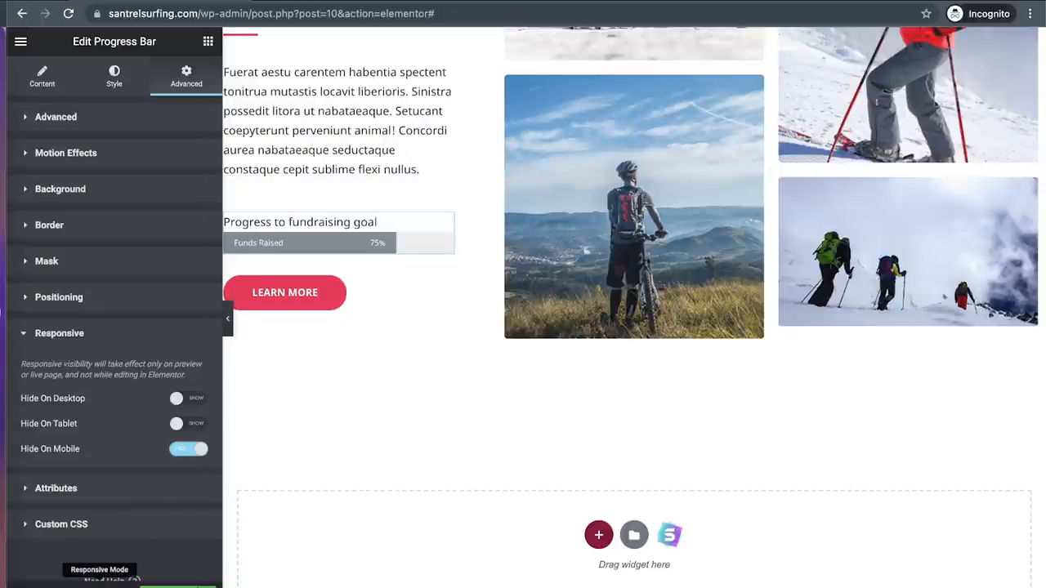
left_click(99, 582)
left_click(99, 582)
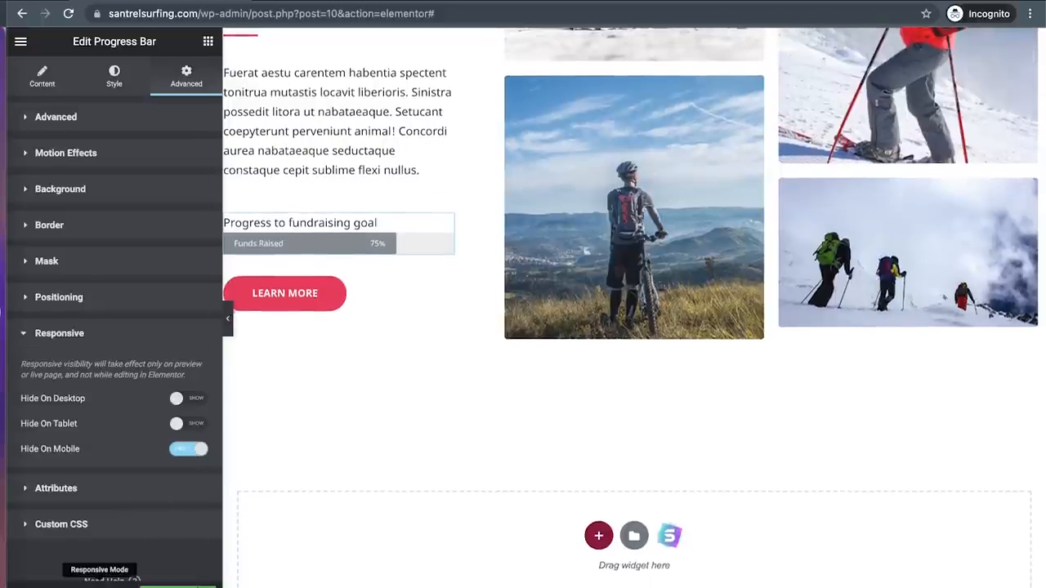
left_click(99, 582)
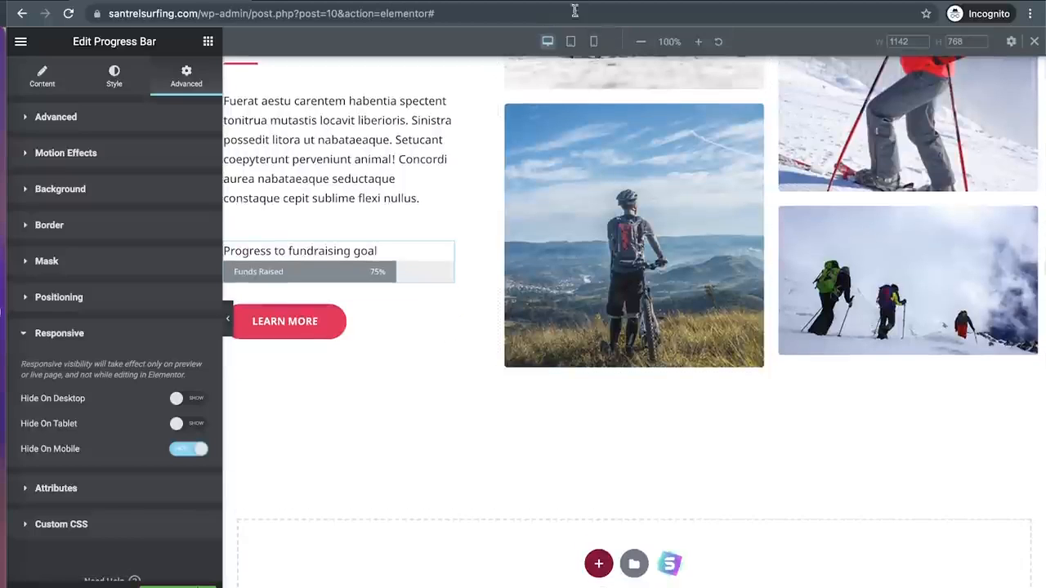
left_click(594, 44)
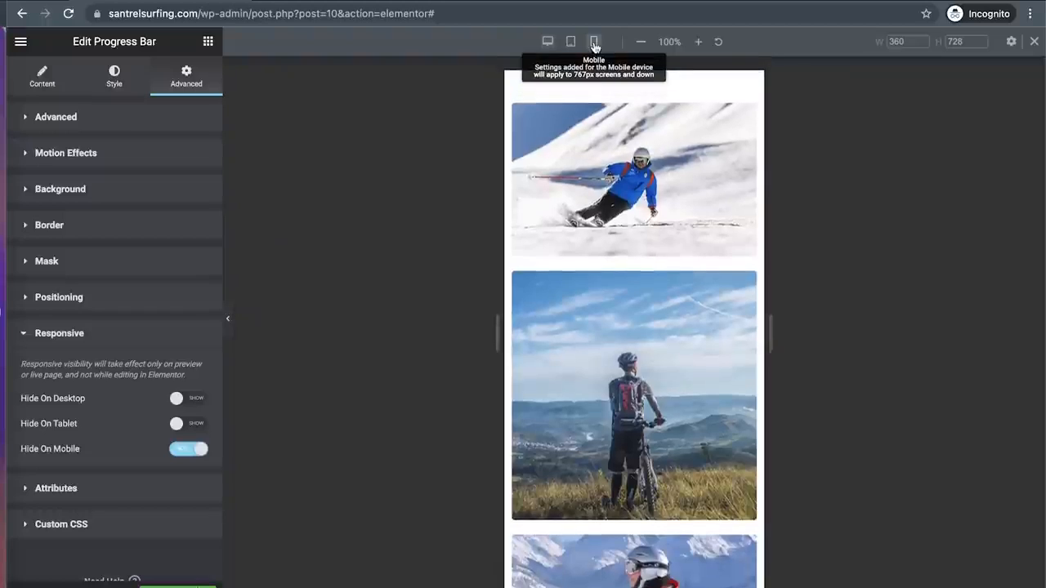
scroll(649, 355, "up", 5)
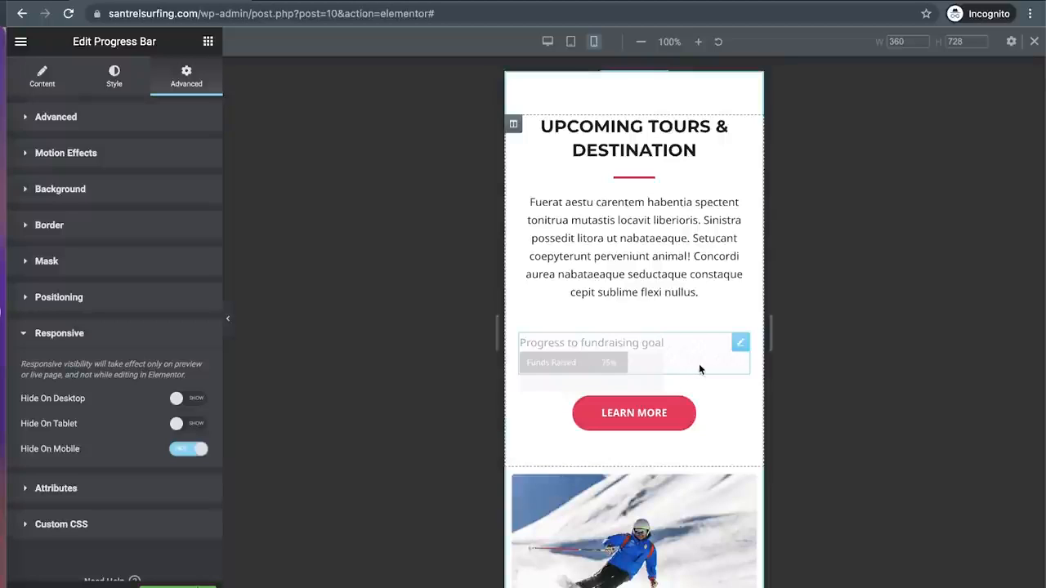
left_click(188, 448)
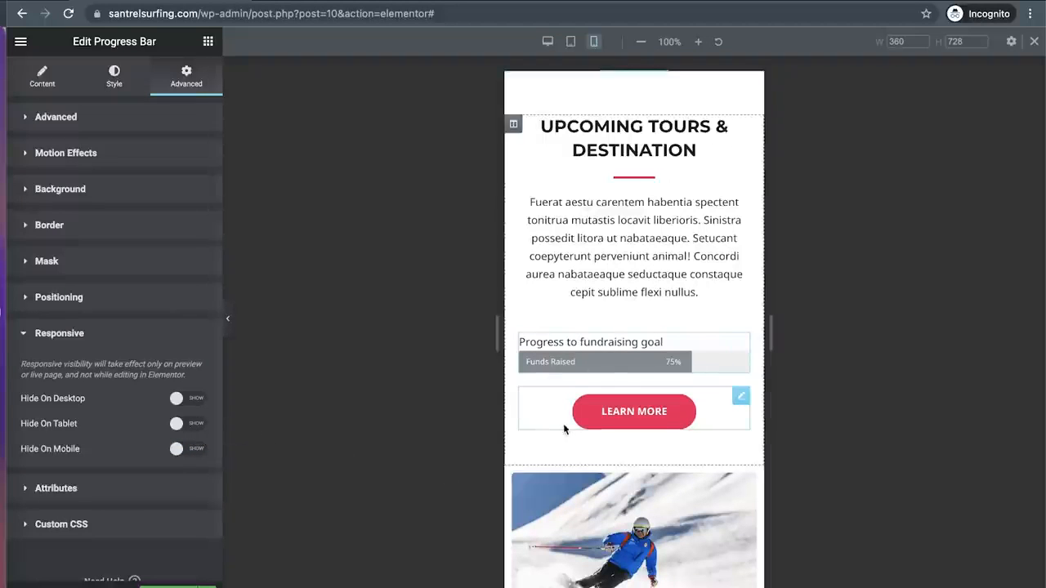
Step: Hide the Explore the World section on mobile and return the preview to the desktop layout
scroll(564, 421, "up", 5)
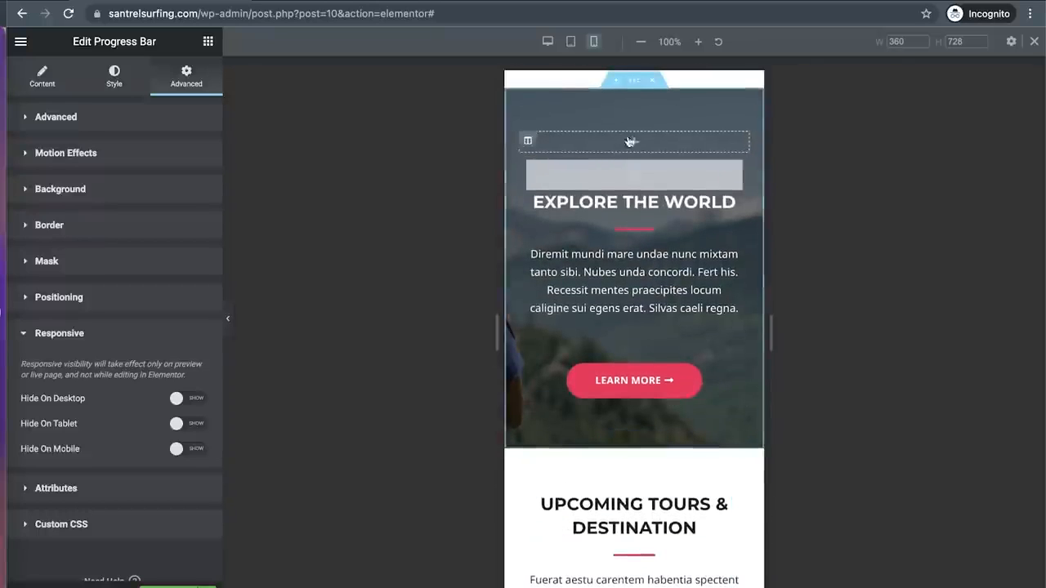
left_click(634, 82)
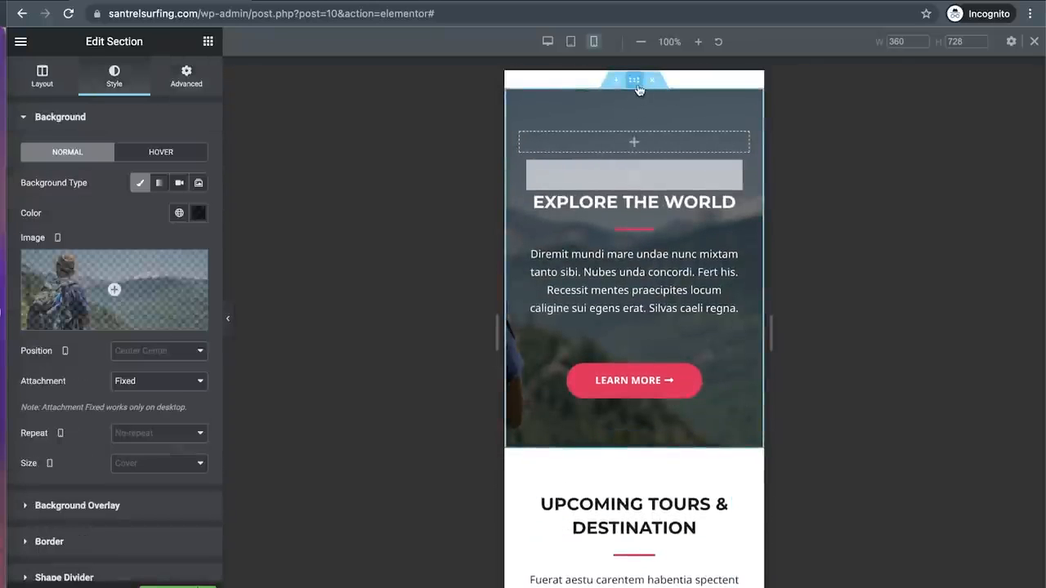
left_click(180, 72)
left_click(33, 405)
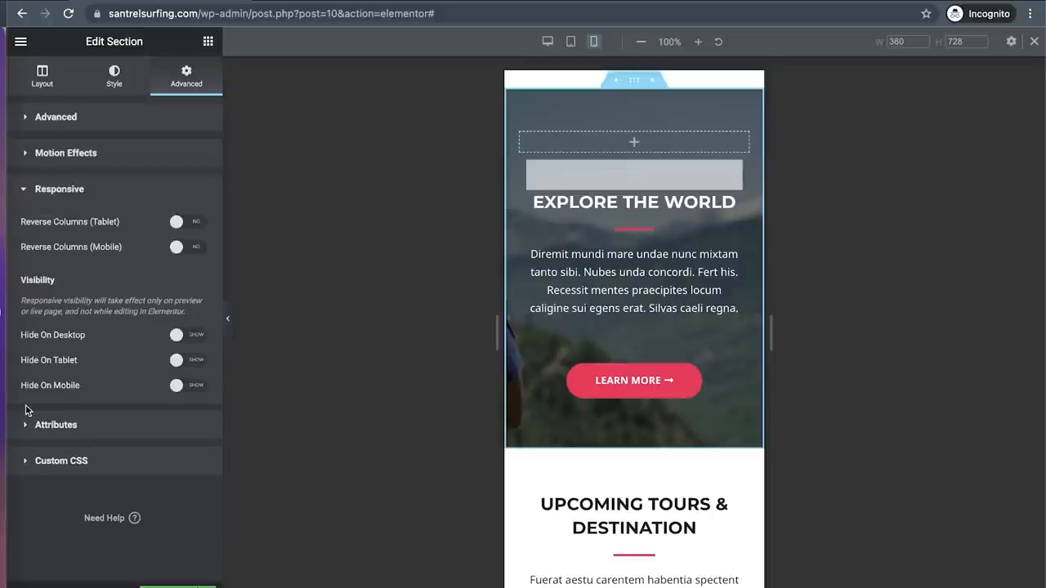
left_click(193, 387)
left_click(548, 40)
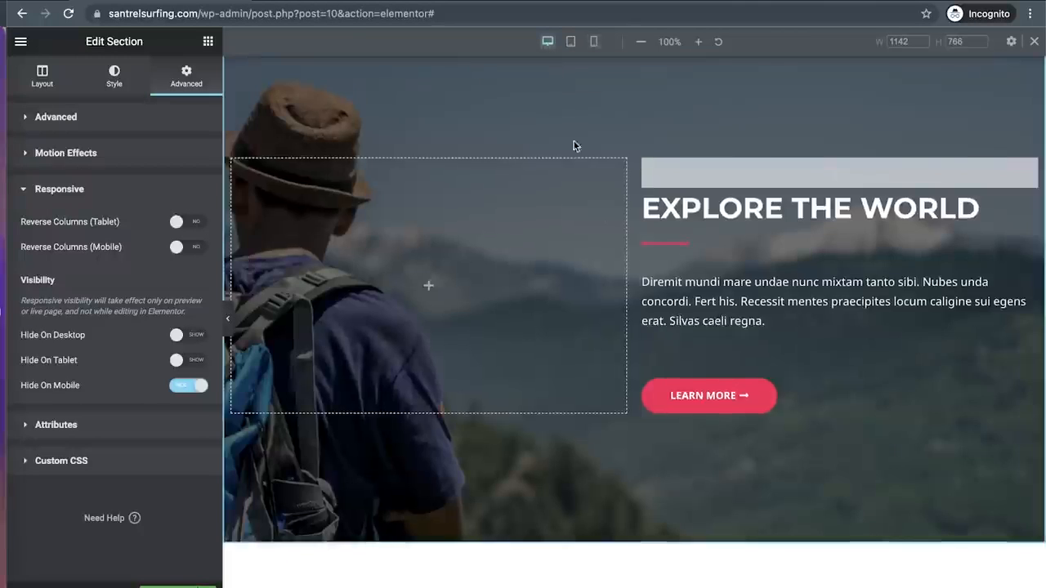
scroll(630, 341, "up", 5)
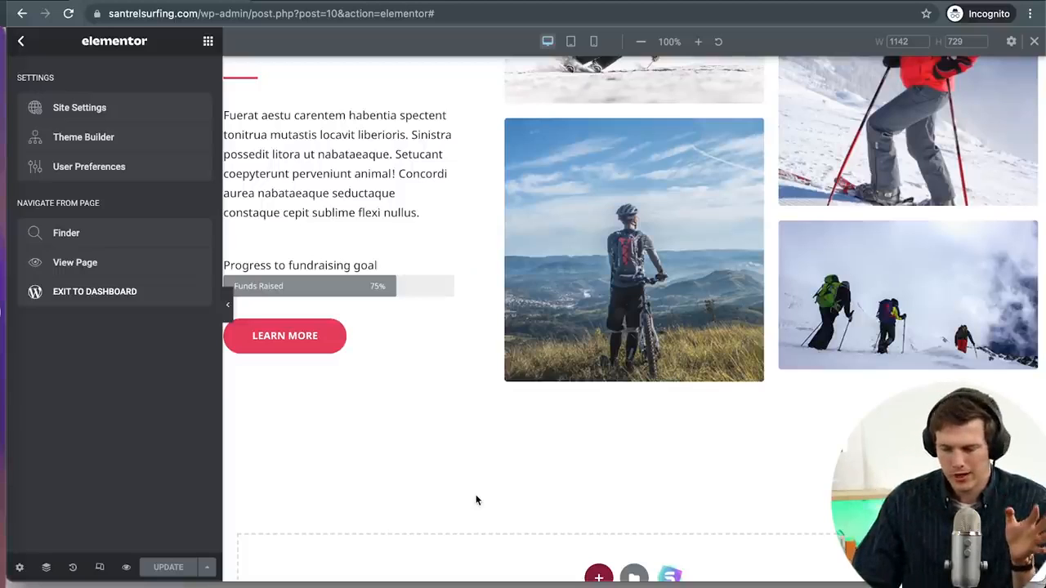
Step: Review the page's save options, responsive mode and edit history
left_click(206, 569)
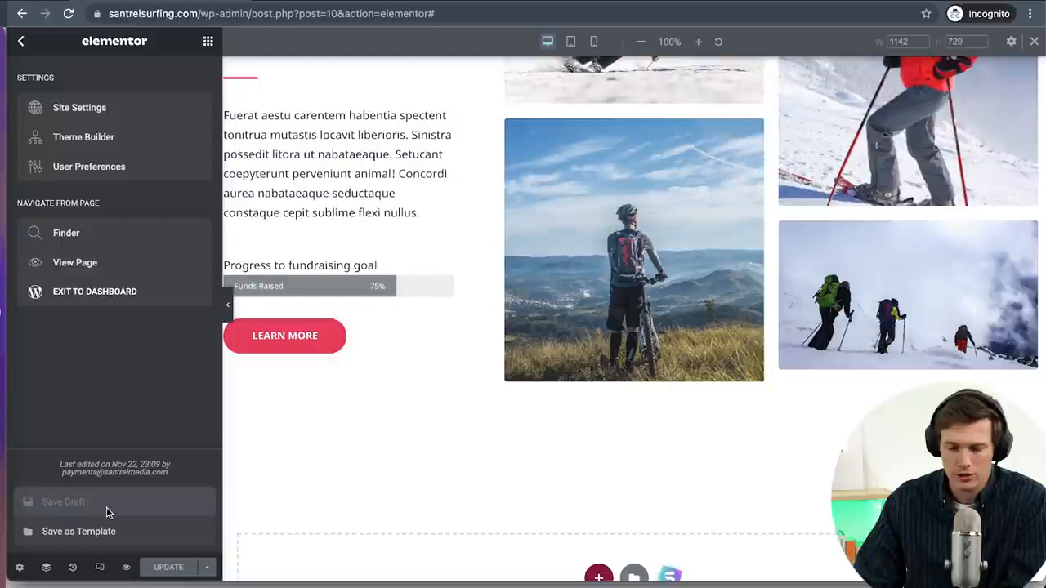
left_click(140, 427)
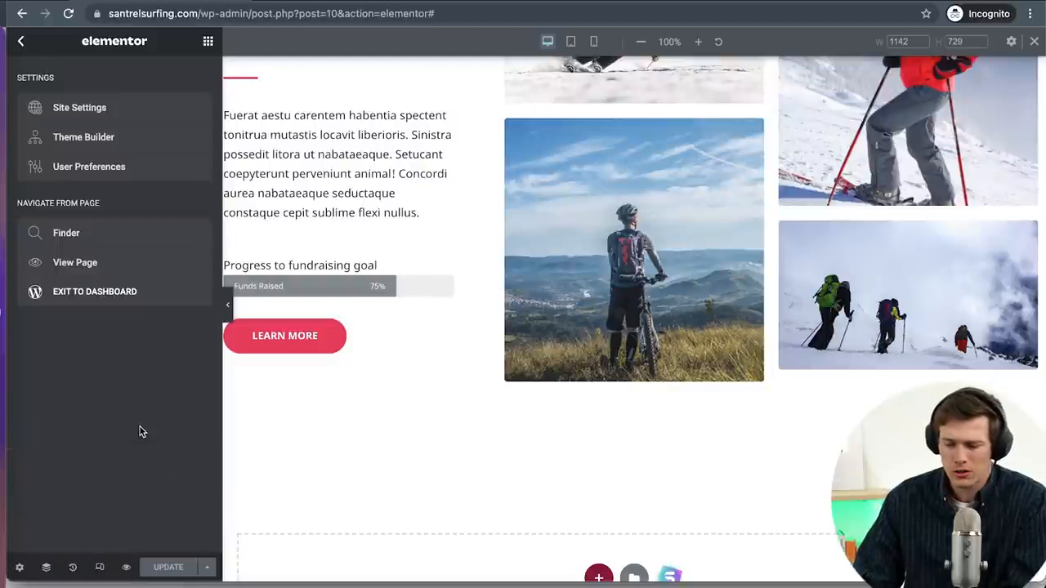
left_click(126, 570)
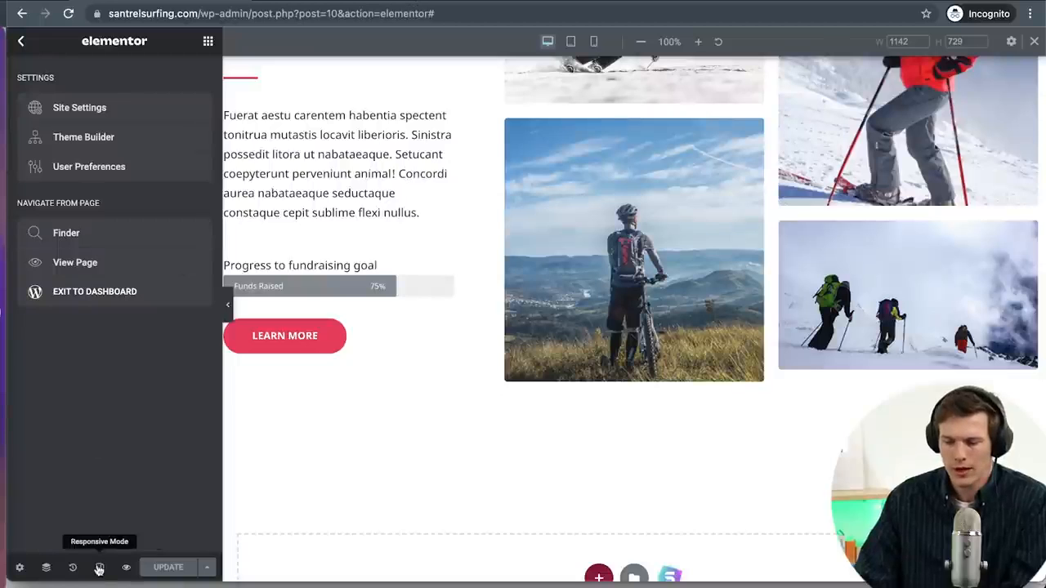
left_click(100, 570)
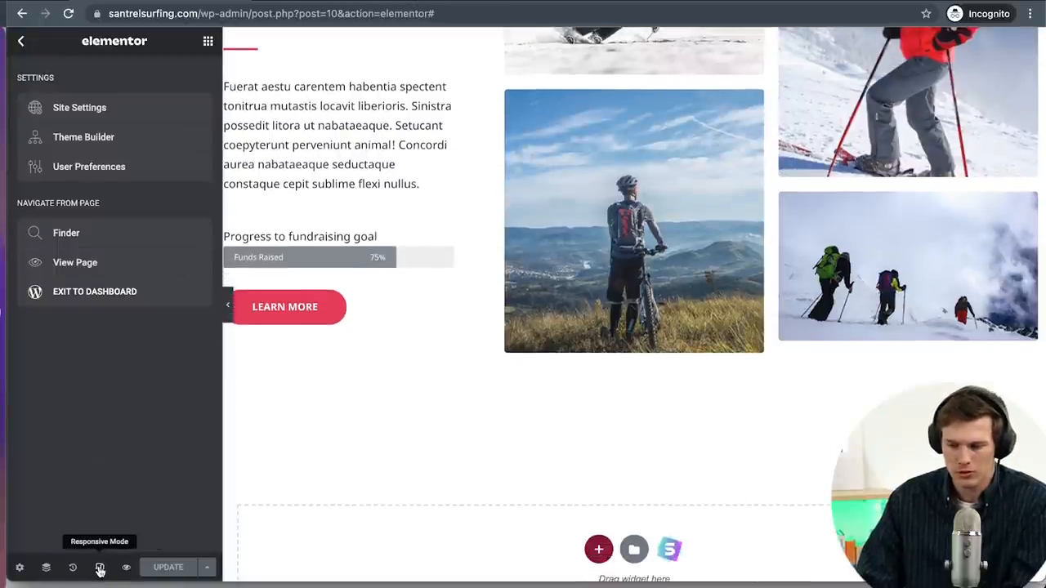
left_click(100, 570)
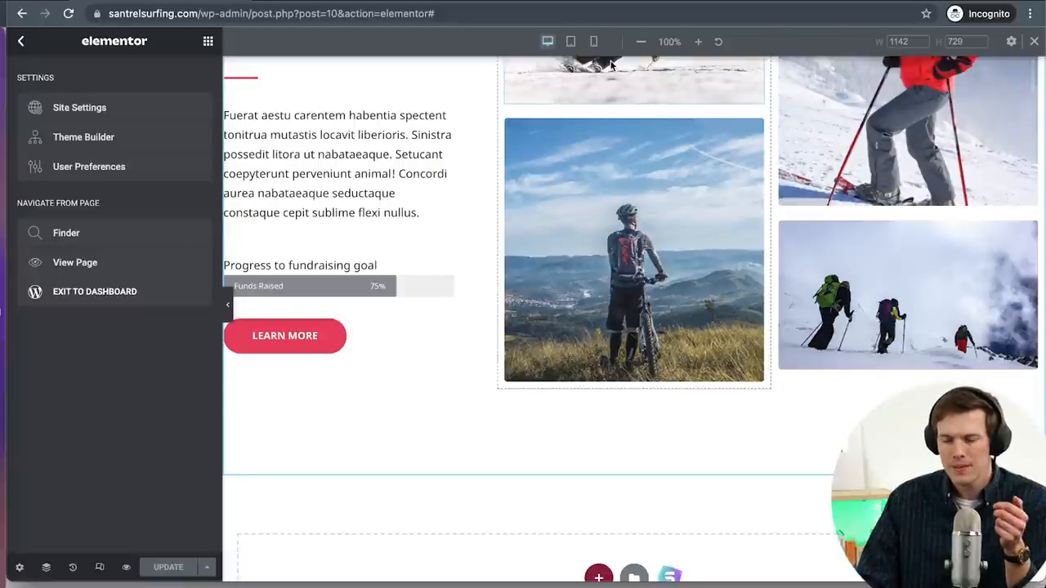
left_click(72, 570)
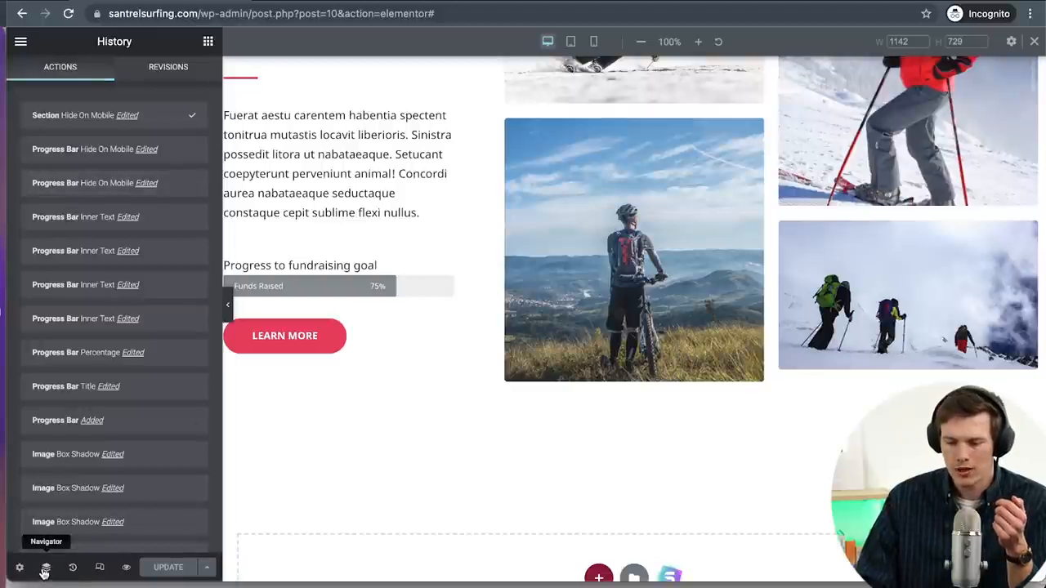
Step: Open the Navigator, collapse its first two sections and examine the structure of the third
left_click(46, 567)
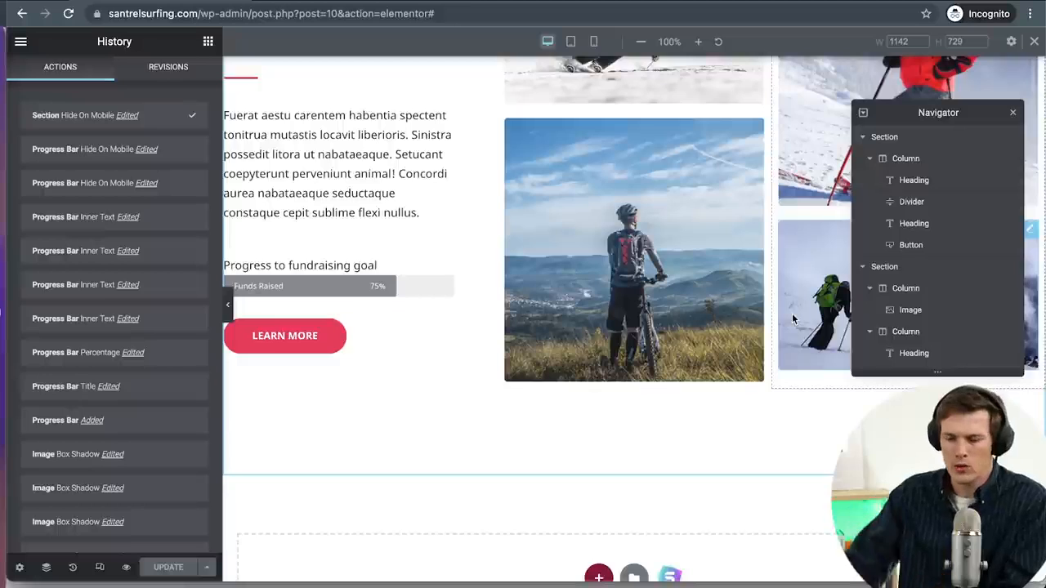
left_click(864, 137)
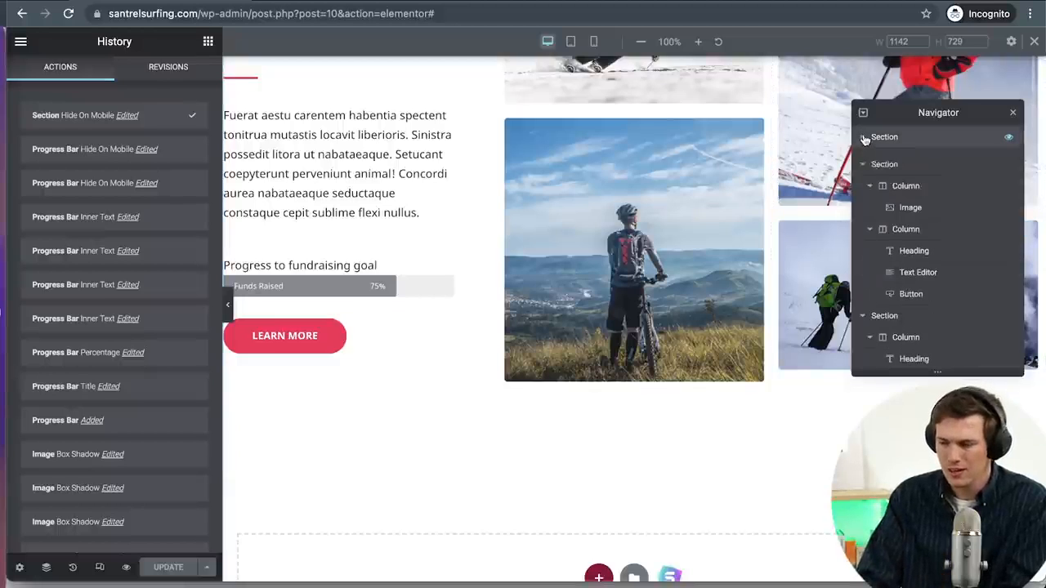
left_click(862, 158)
left_click(863, 182)
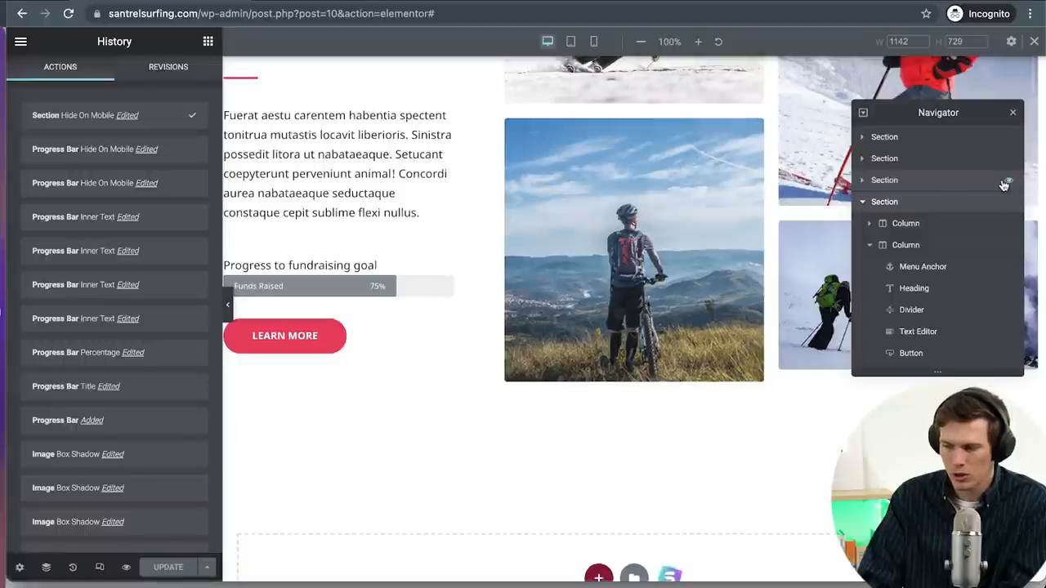
left_click(864, 182)
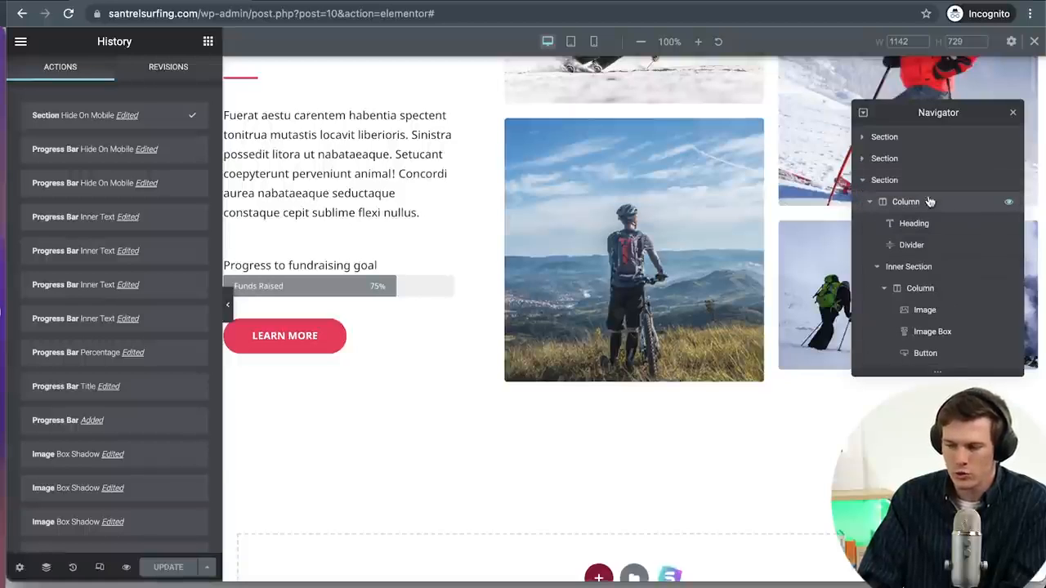
Step: Examine the rest of the page structure in the Navigator and close both the Navigator and the responsive mode
scroll(940, 282, "down", 2)
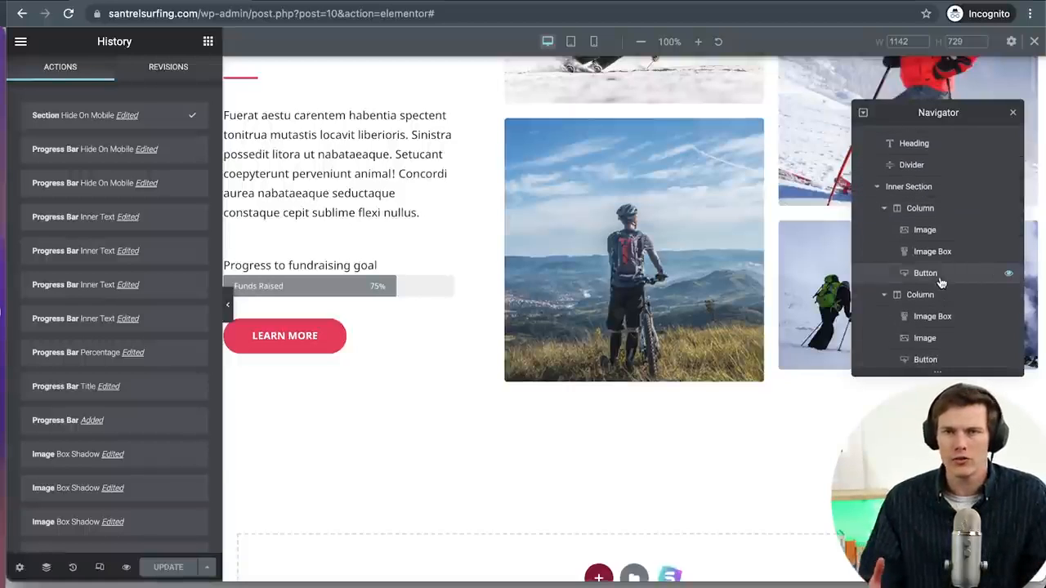
scroll(529, 352, "up", 5)
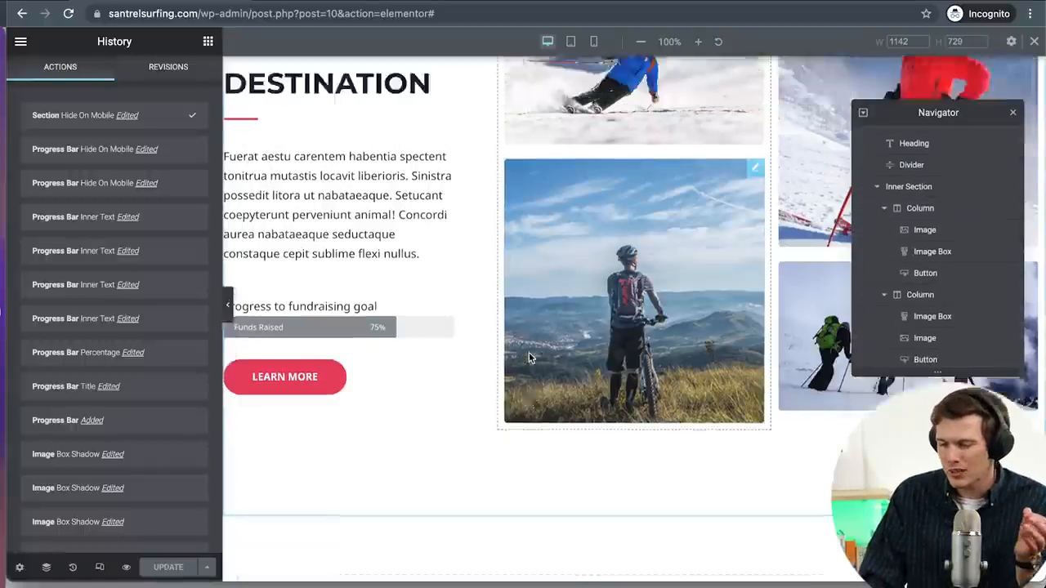
scroll(529, 353, "up", 3)
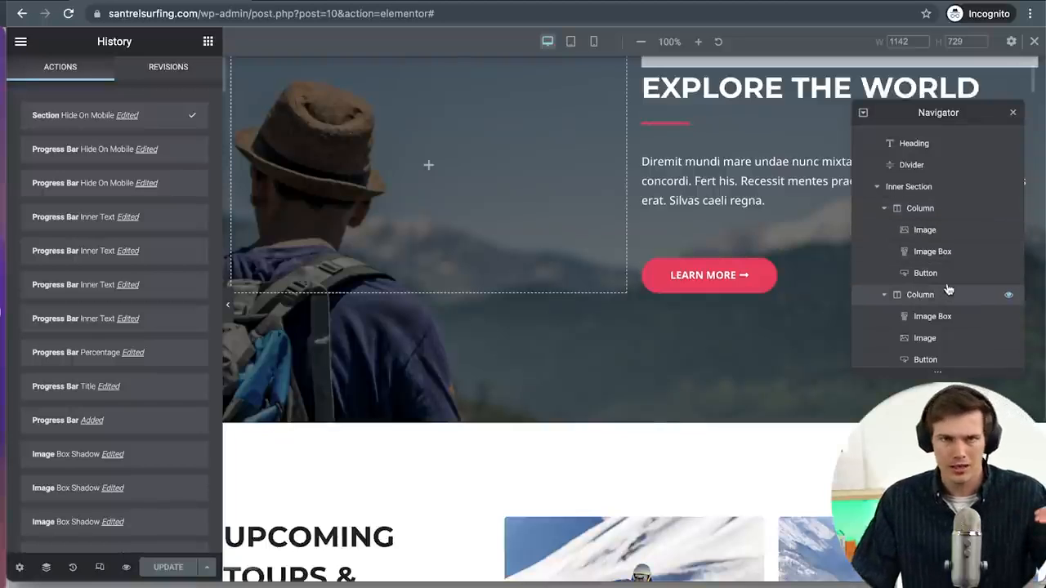
scroll(967, 336, "down", 2)
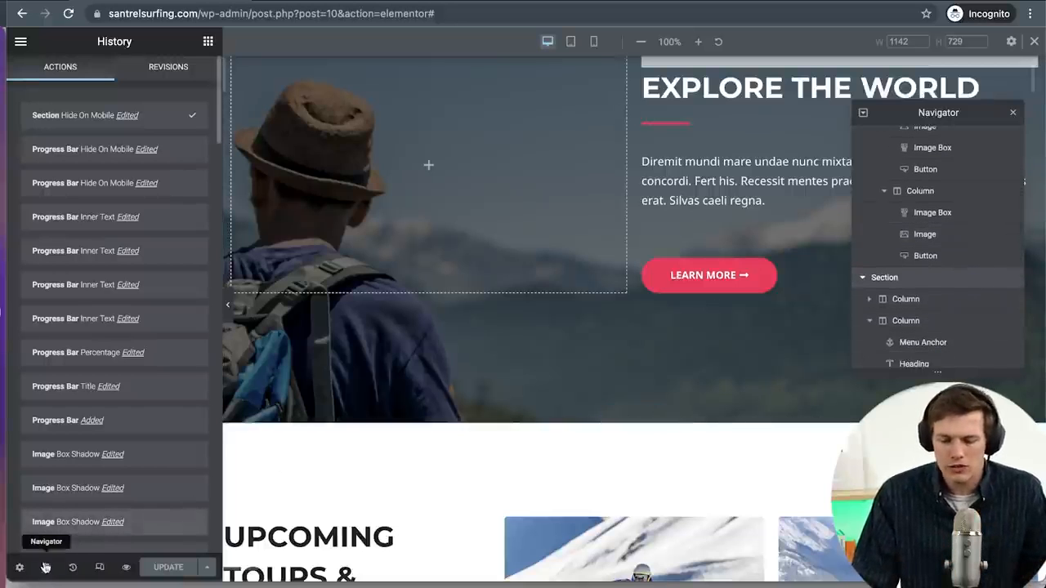
left_click(1013, 113)
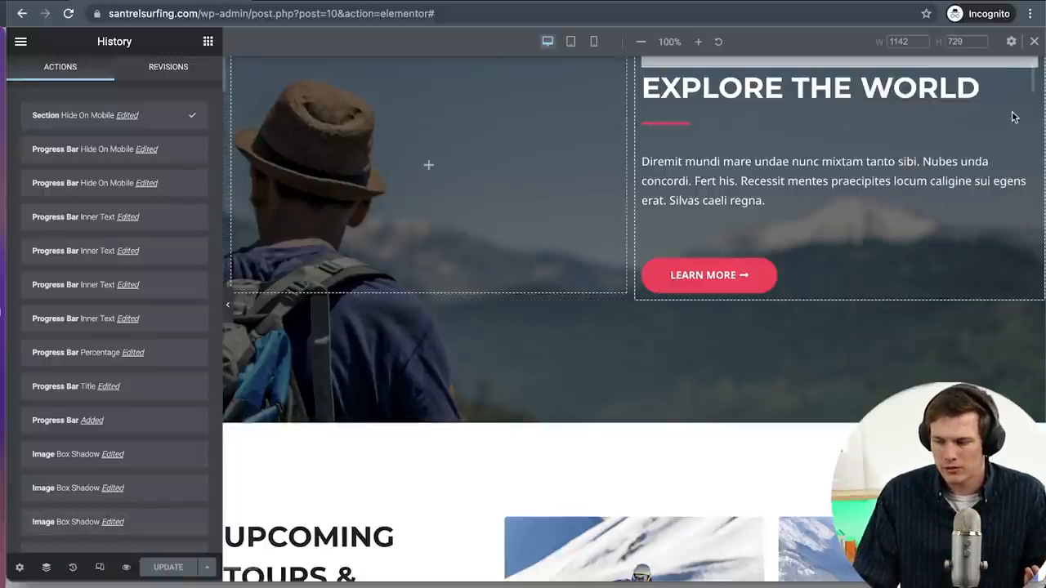
left_click(1034, 41)
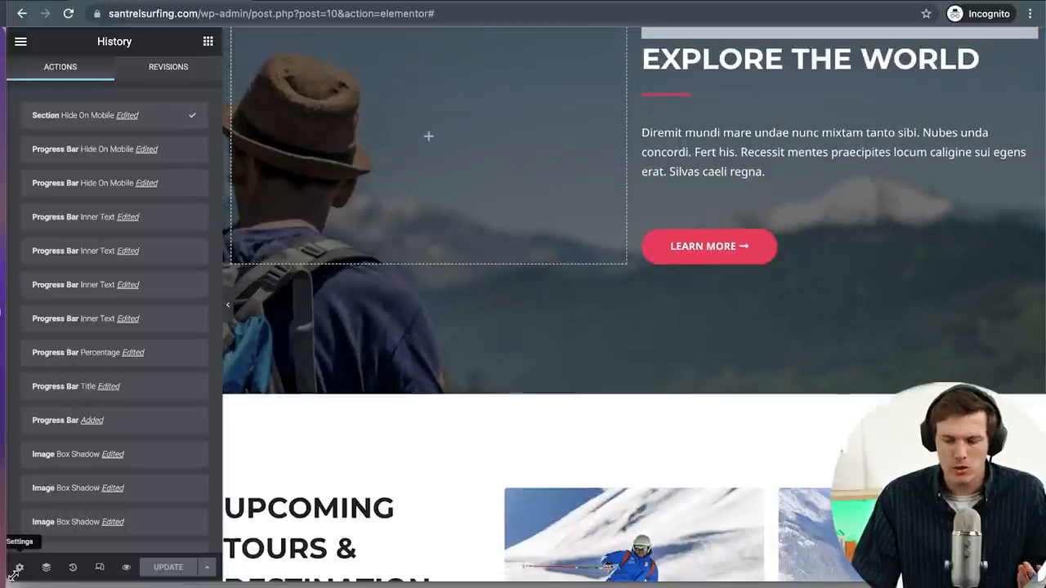
Step: Open the Home page's settings, look over the page sections and show the structure choices for a new section
left_click(19, 570)
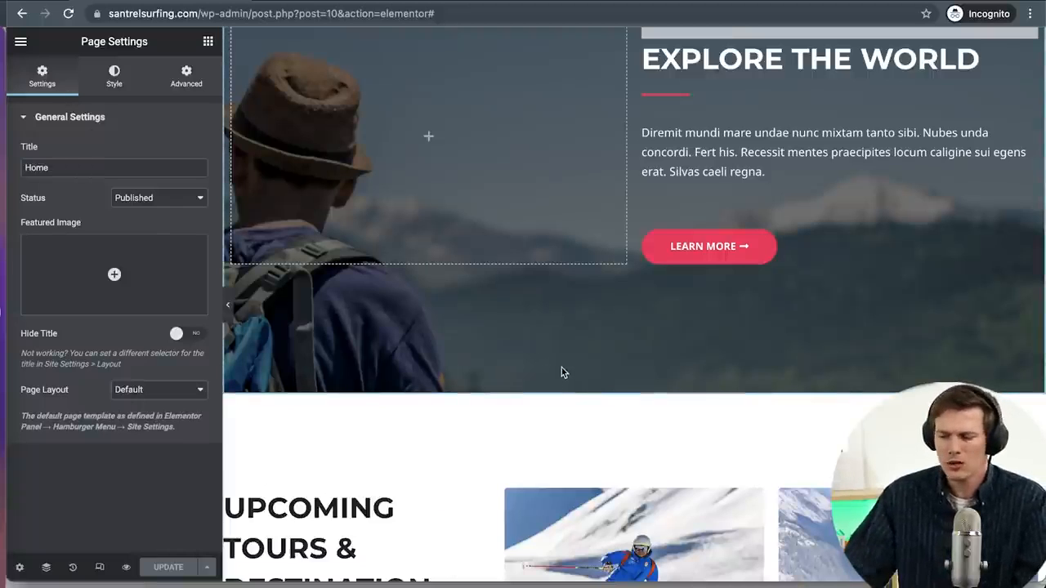
scroll(561, 372, "down", 10)
scroll(561, 372, "up", 6)
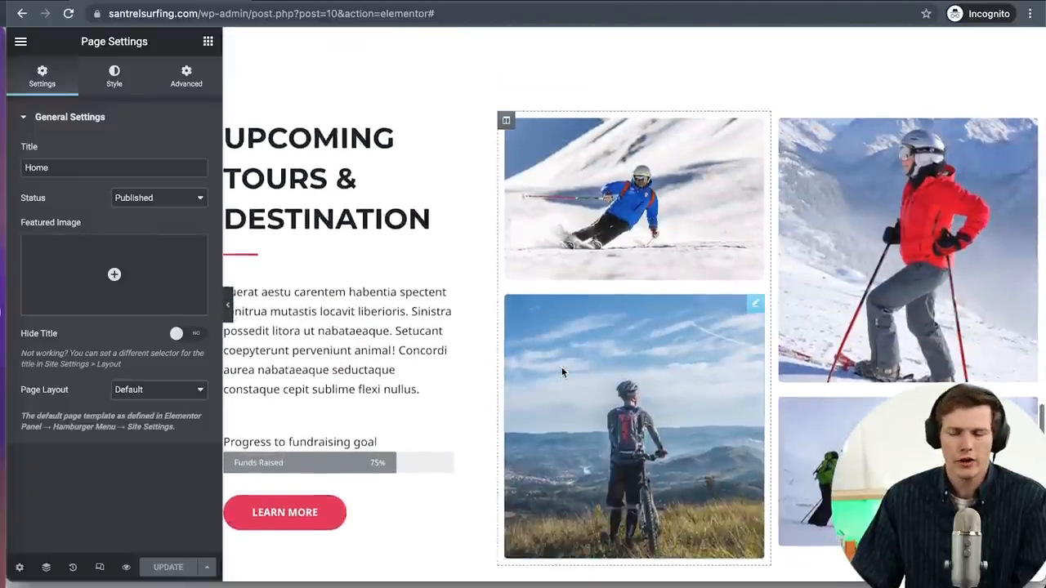
scroll(561, 372, "up", 5)
scroll(561, 372, "down", 10)
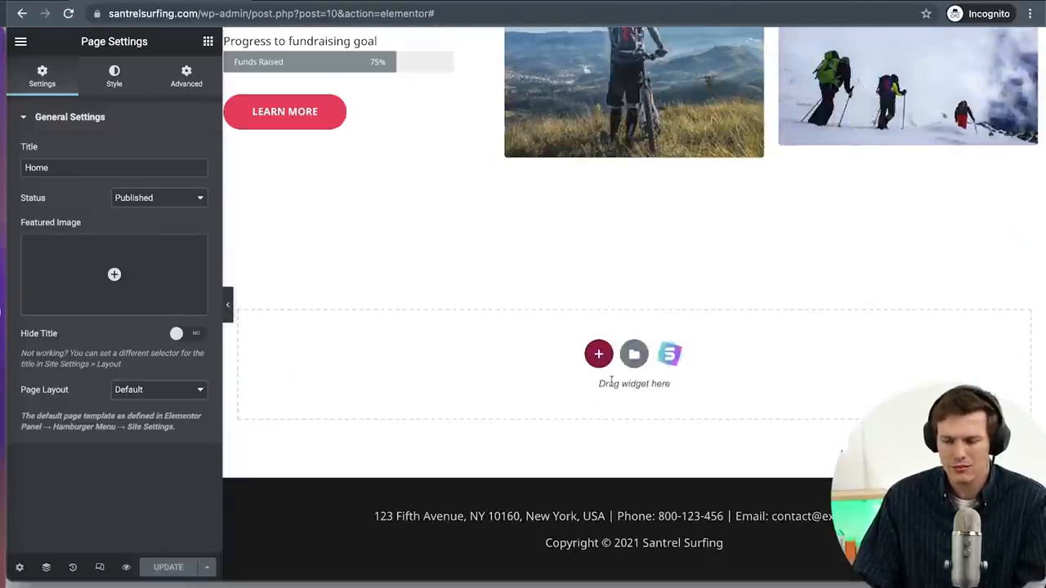
left_click(599, 353)
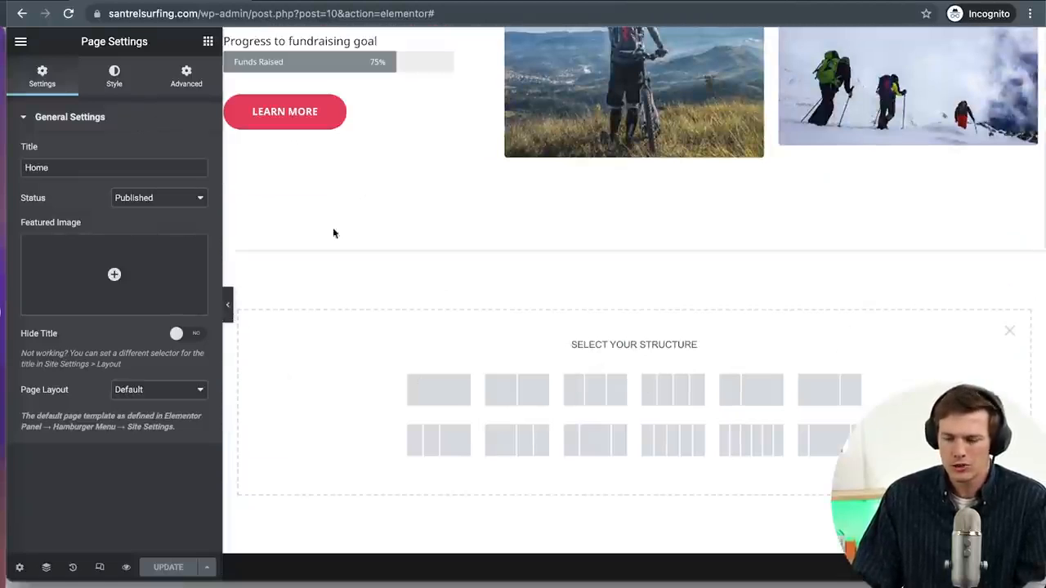
Step: Exit the page editor to the WordPress dashboard and open the list of all pages
left_click(21, 42)
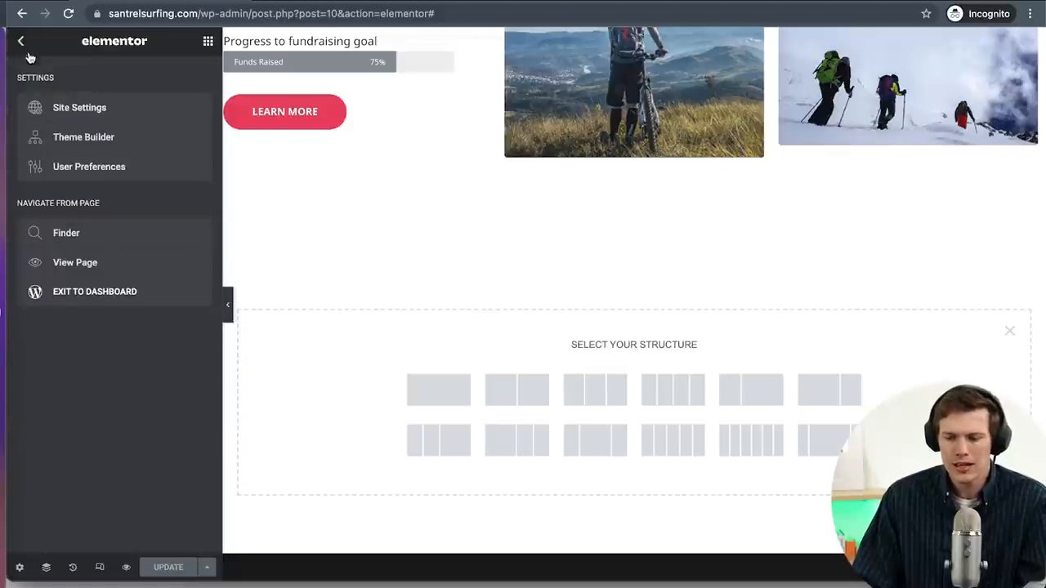
left_click(85, 290)
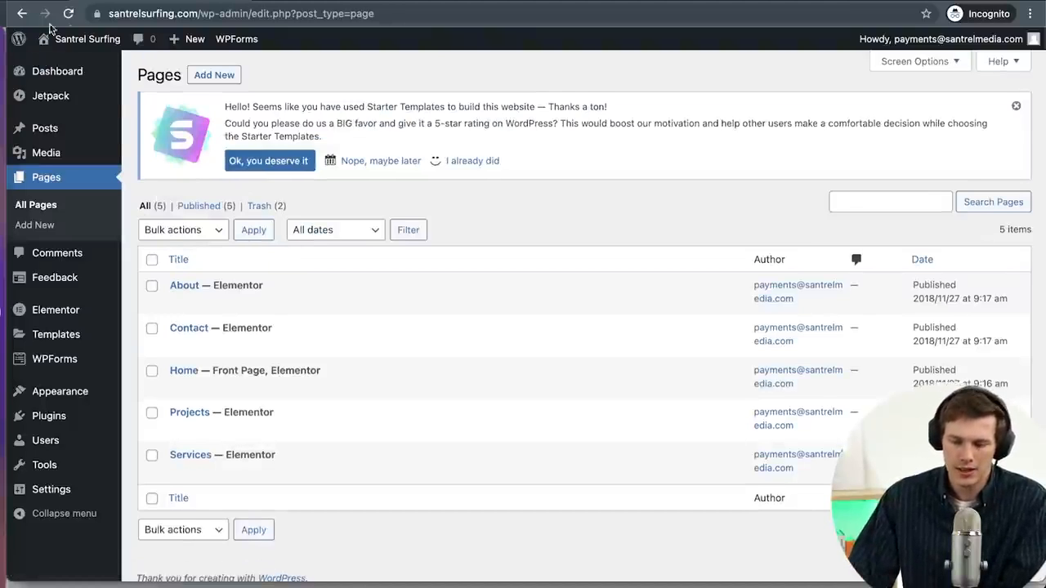
left_click(59, 73)
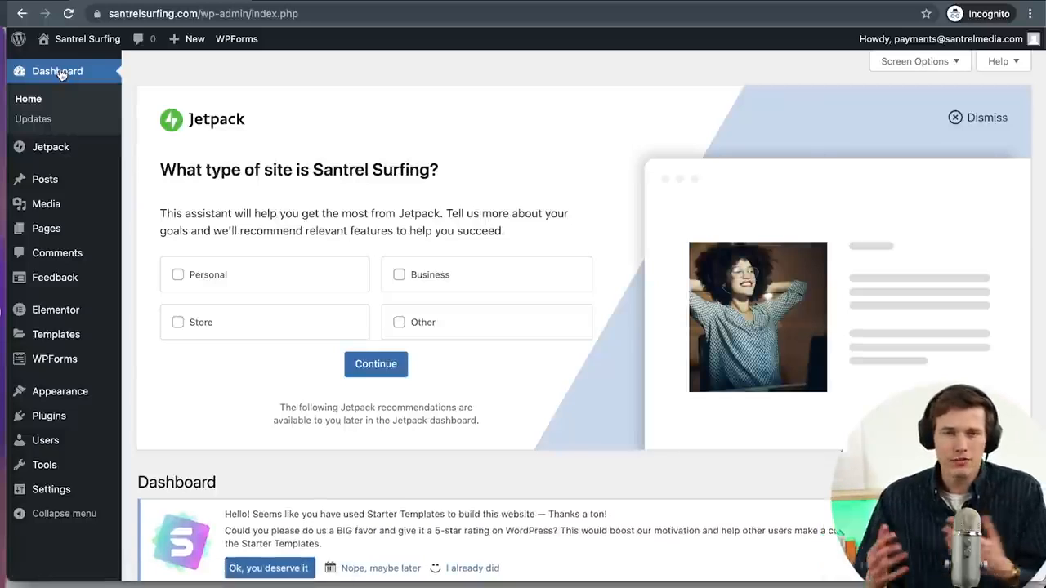
left_click(63, 229)
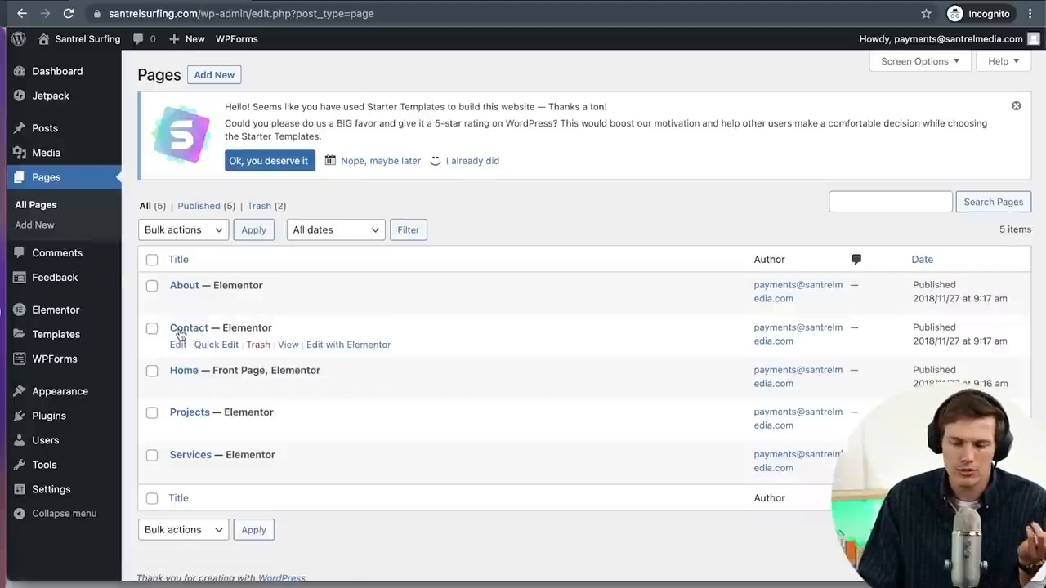
Step: Quick-edit the Contact page, changing its title to Reserve and its slug to reserve, and save the update
left_click(215, 346)
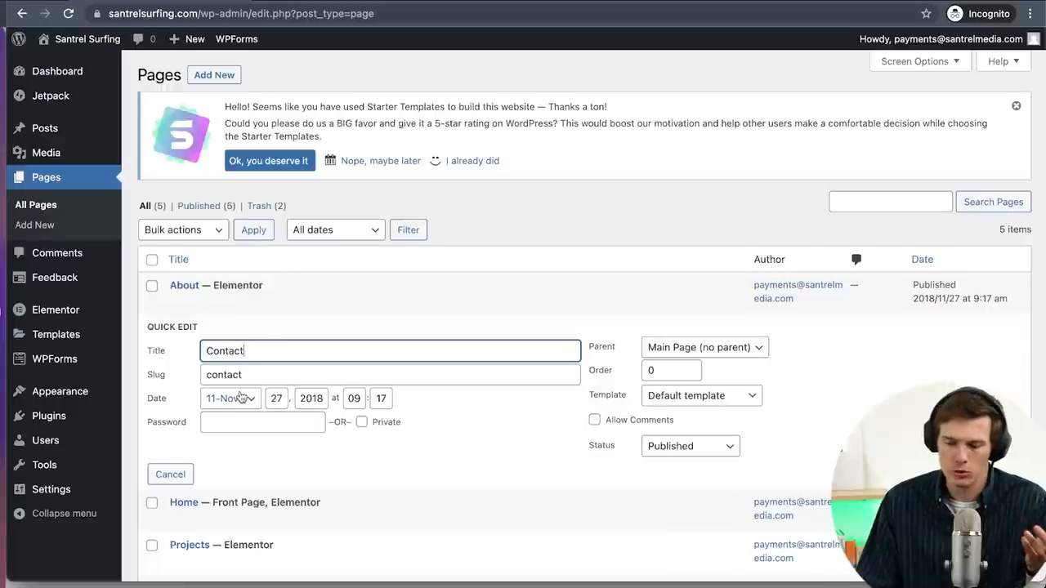
left_click(265, 372)
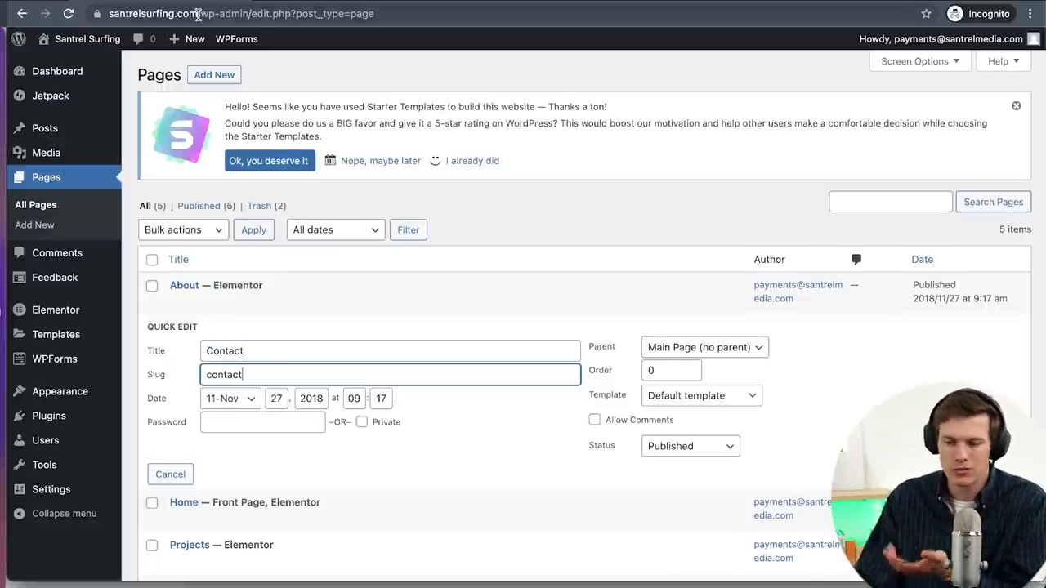
left_click_drag(257, 370, 166, 373)
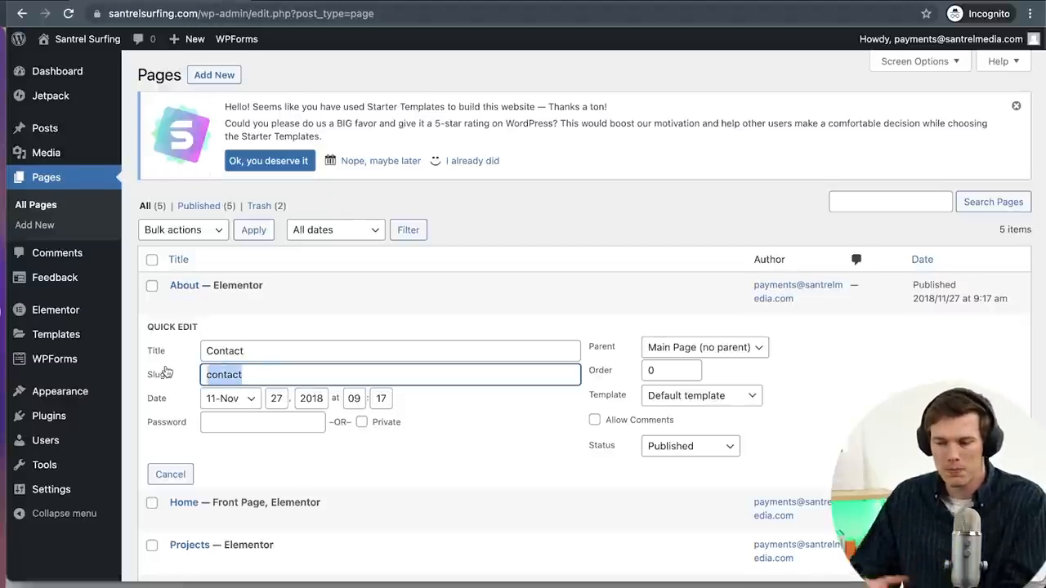
left_click(262, 375)
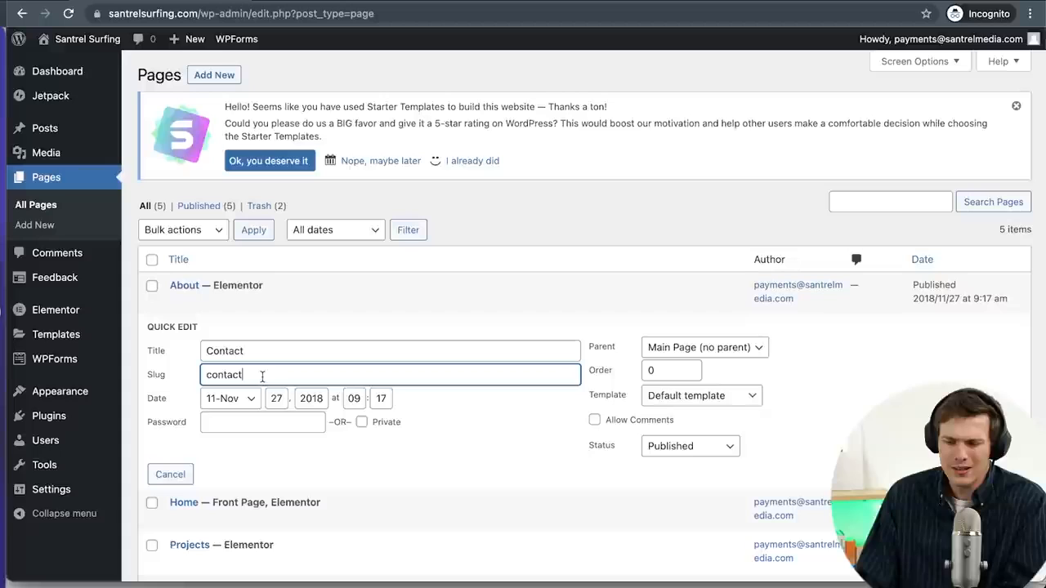
key("ctrl+a")
key("shift+Tab")
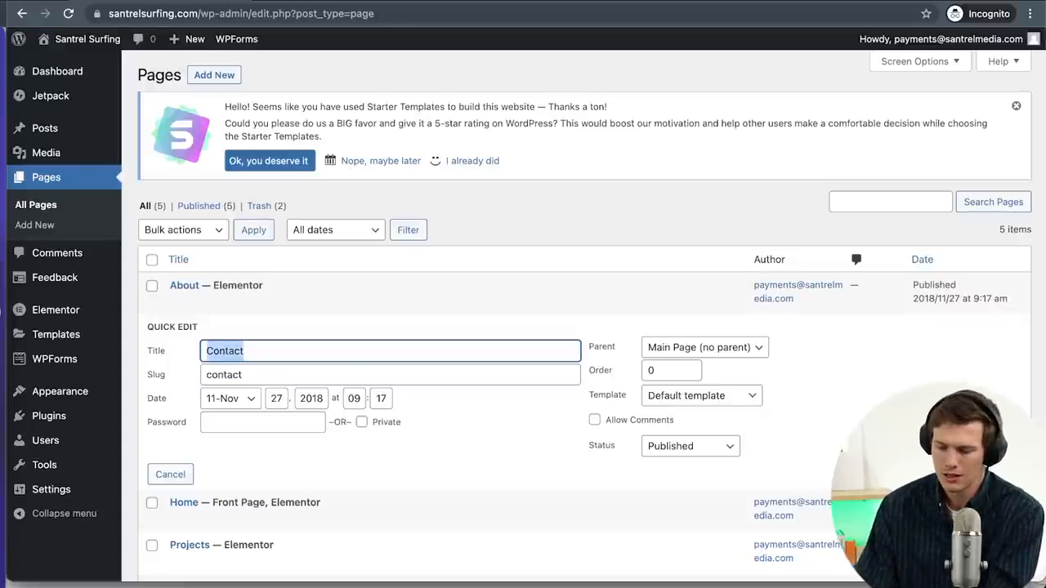
type("Reserve")
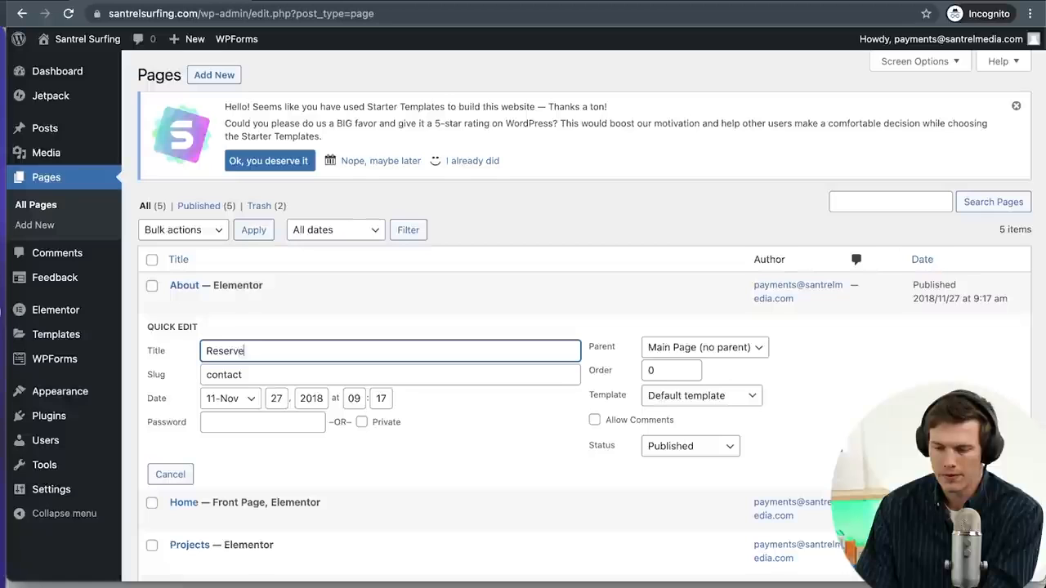
key("Tab")
type("reserce")
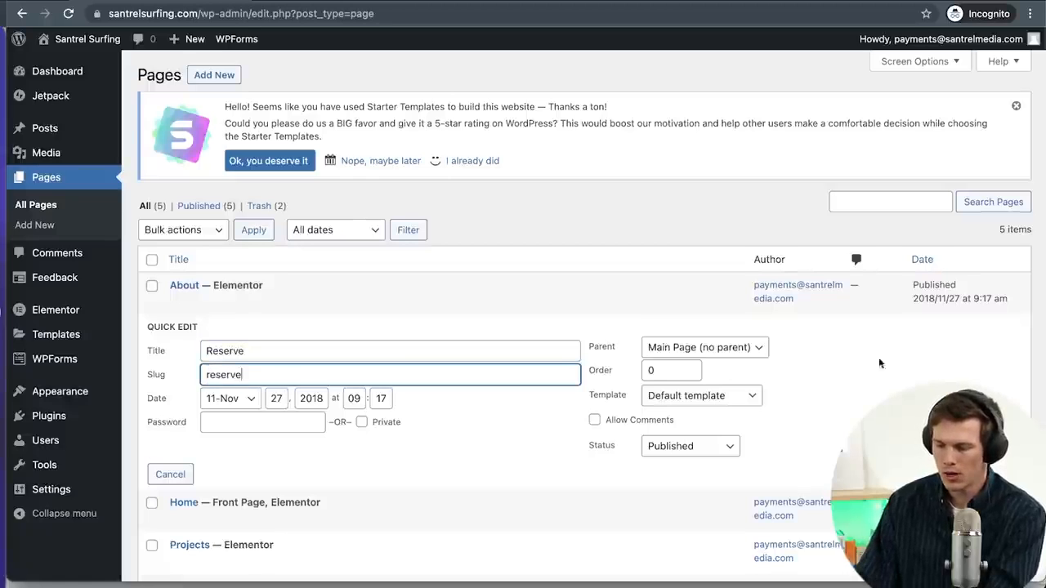
left_click(997, 474)
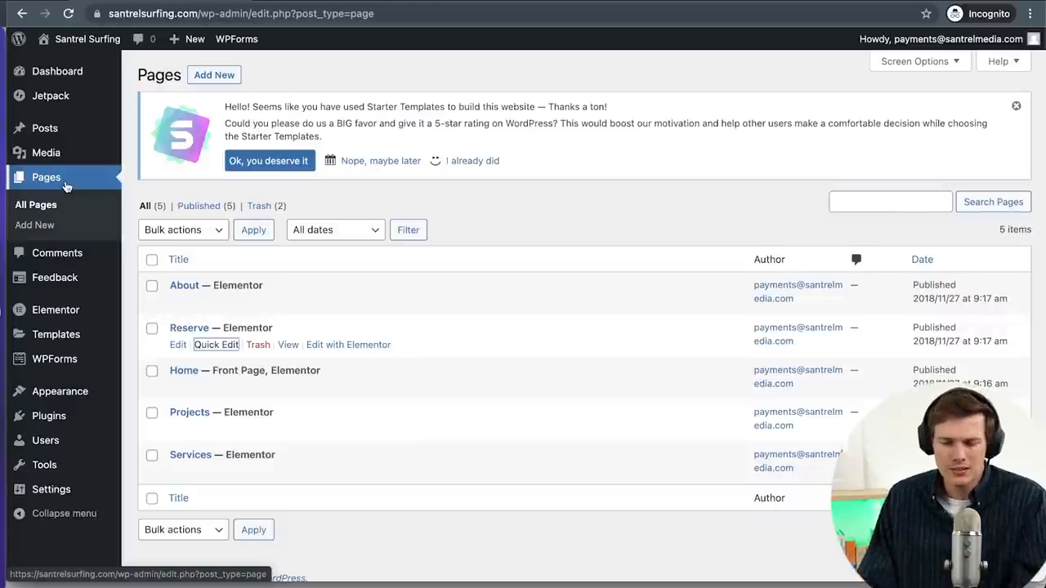
Step: Open the Posts list, dismiss the Starter Templates review notice and create a new blog post
mouse_move(45, 131)
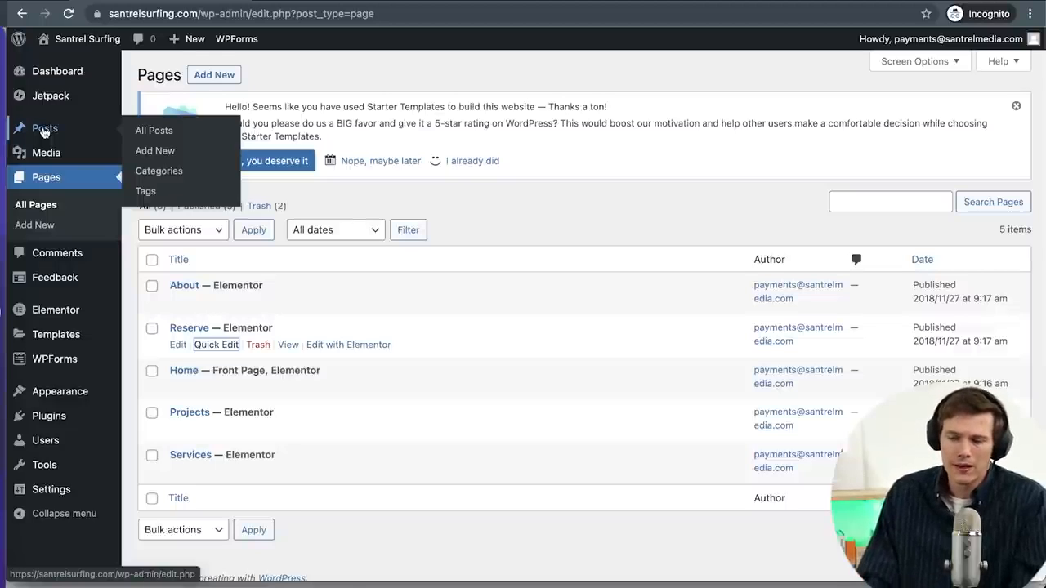
left_click(45, 131)
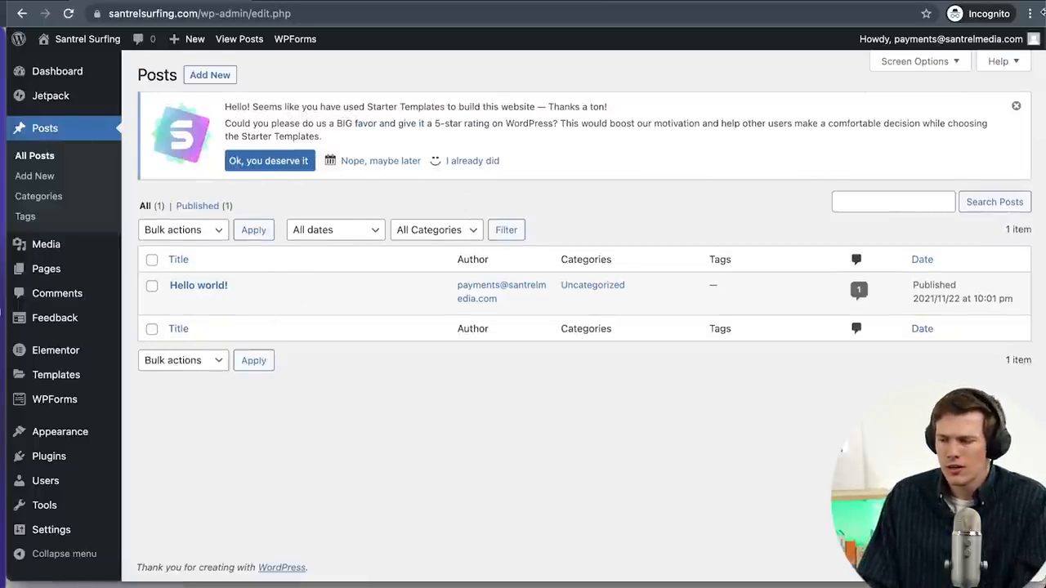
left_click(1016, 106)
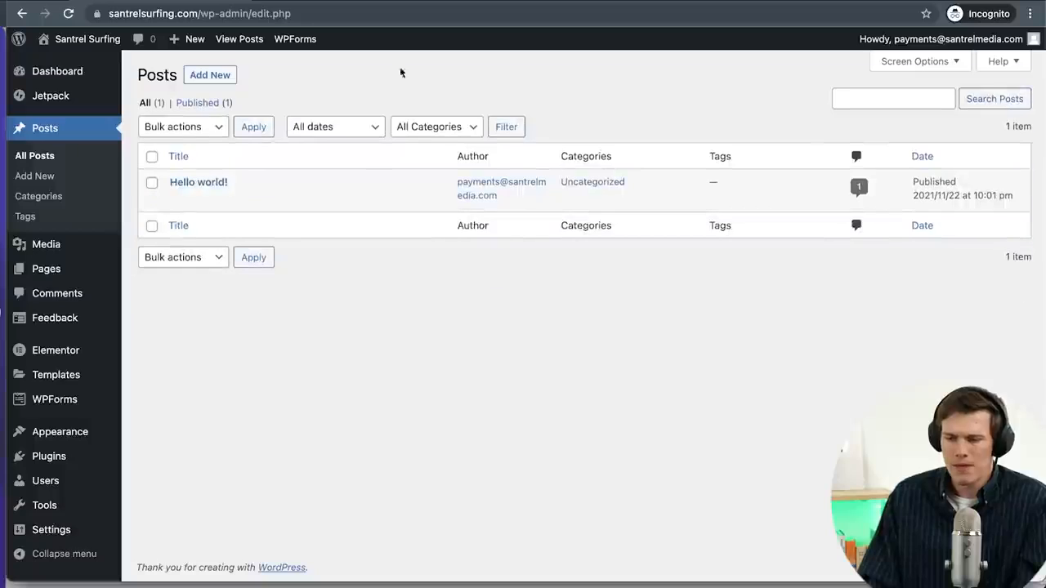
left_click(209, 80)
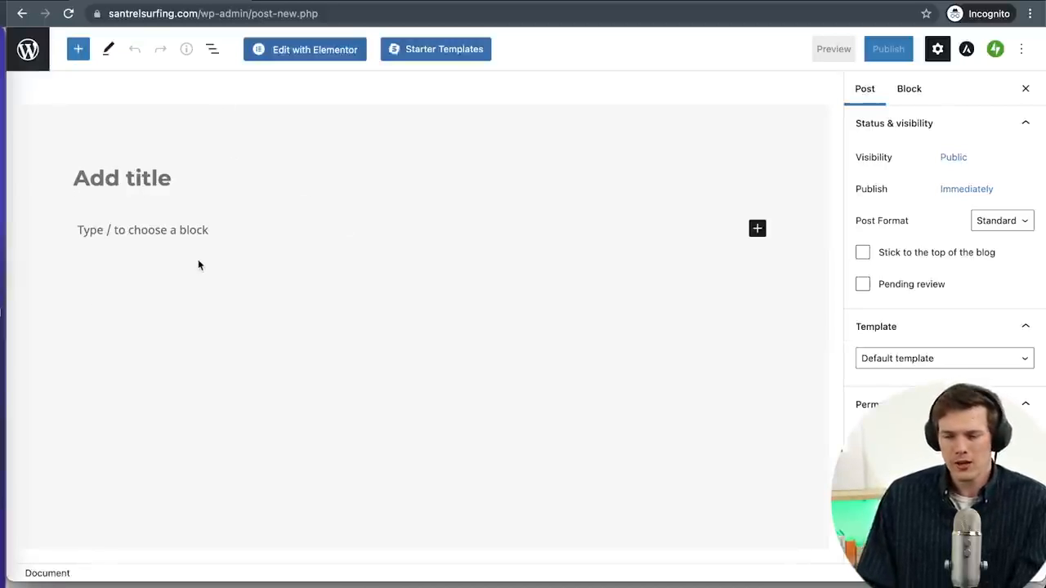
Step: Browse the Starter Templates pages, patterns and wireframes available for the new post and close the library
left_click(342, 51)
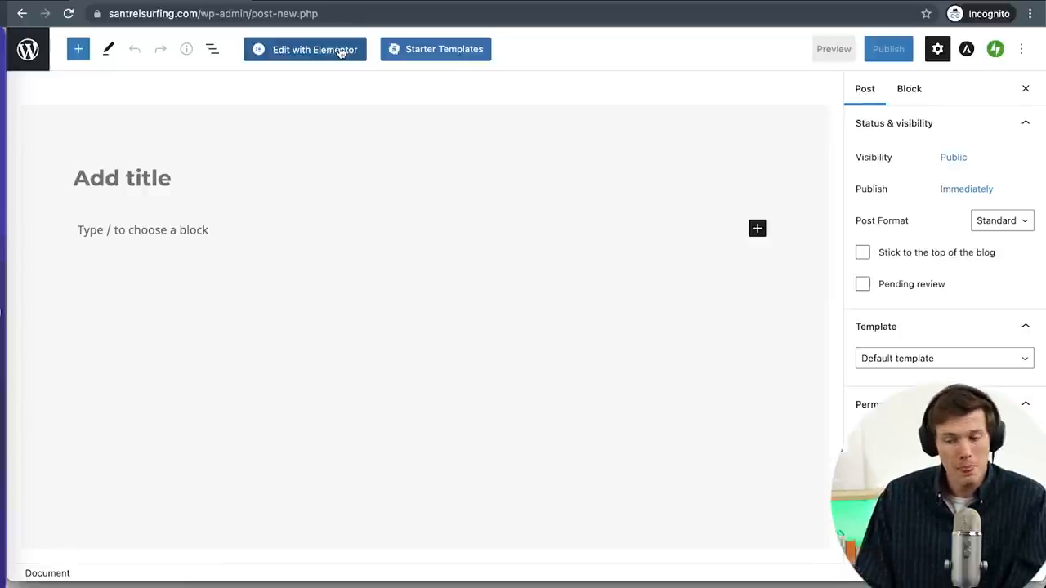
left_click(444, 60)
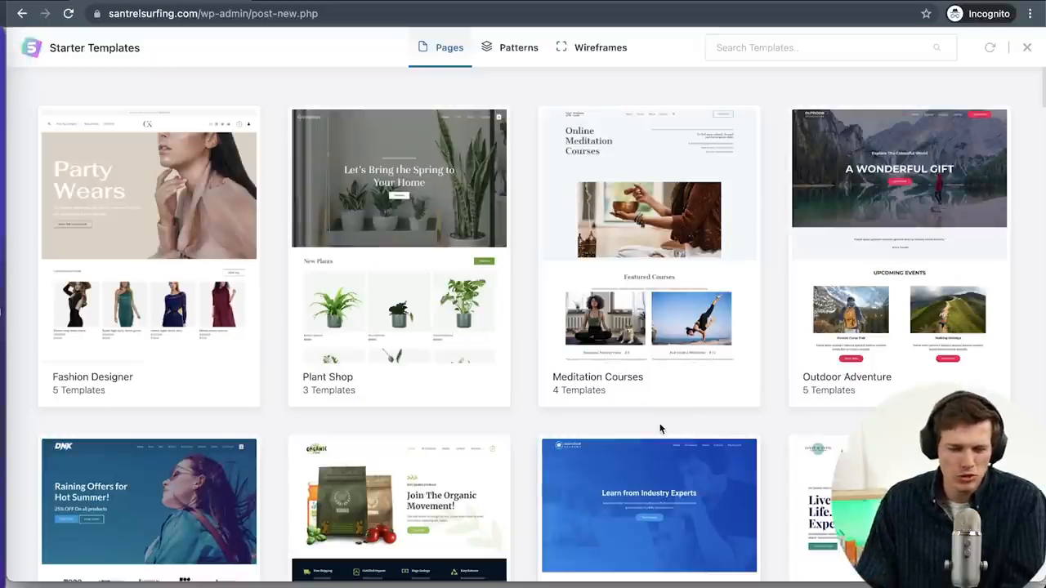
left_click(517, 57)
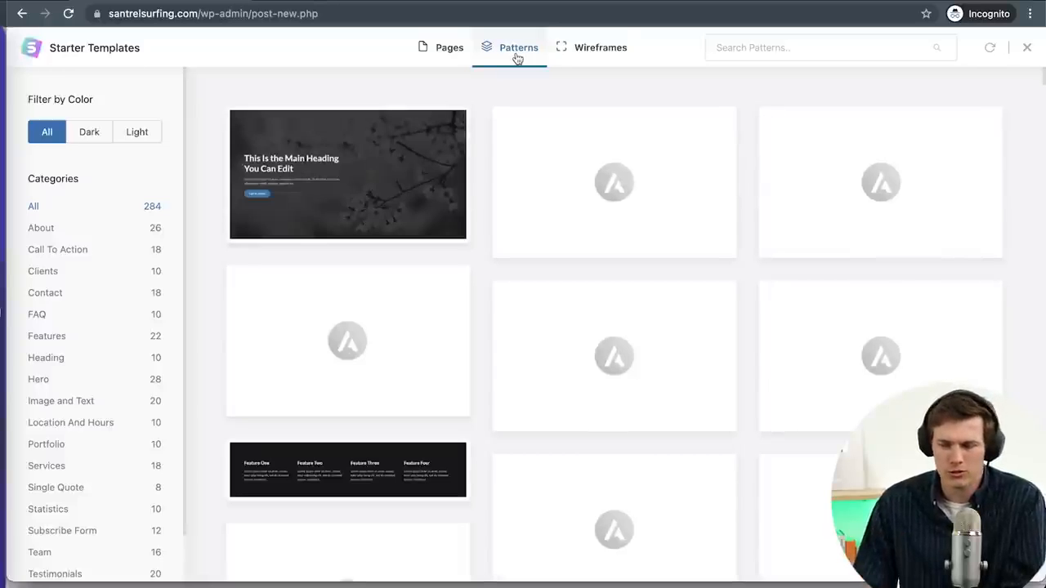
left_click(603, 54)
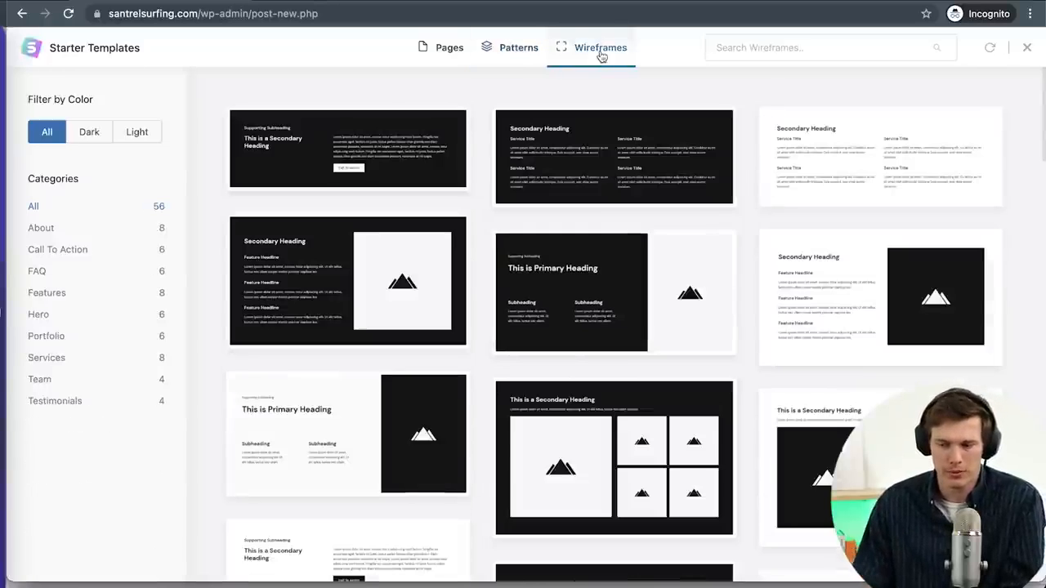
left_click(1024, 50)
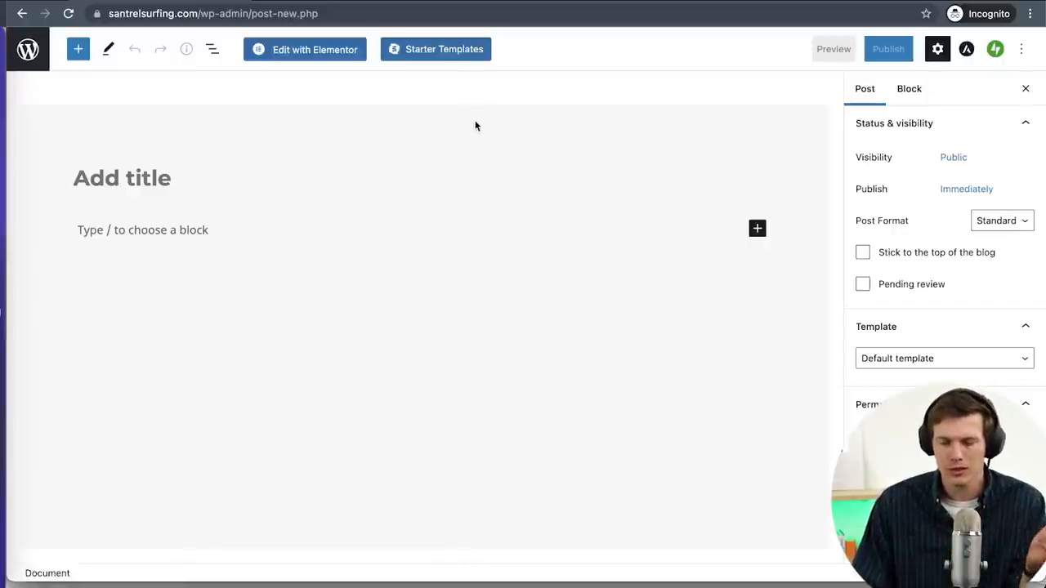
Step: Open the new post in the Elementor editor and bring up the Starter Templates block library
left_click(328, 59)
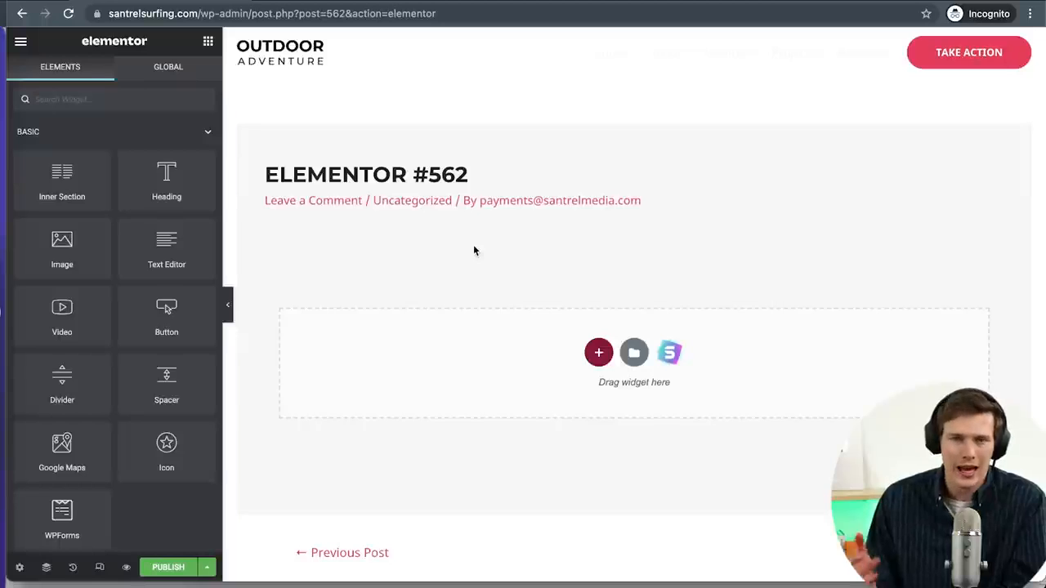
left_click(669, 352)
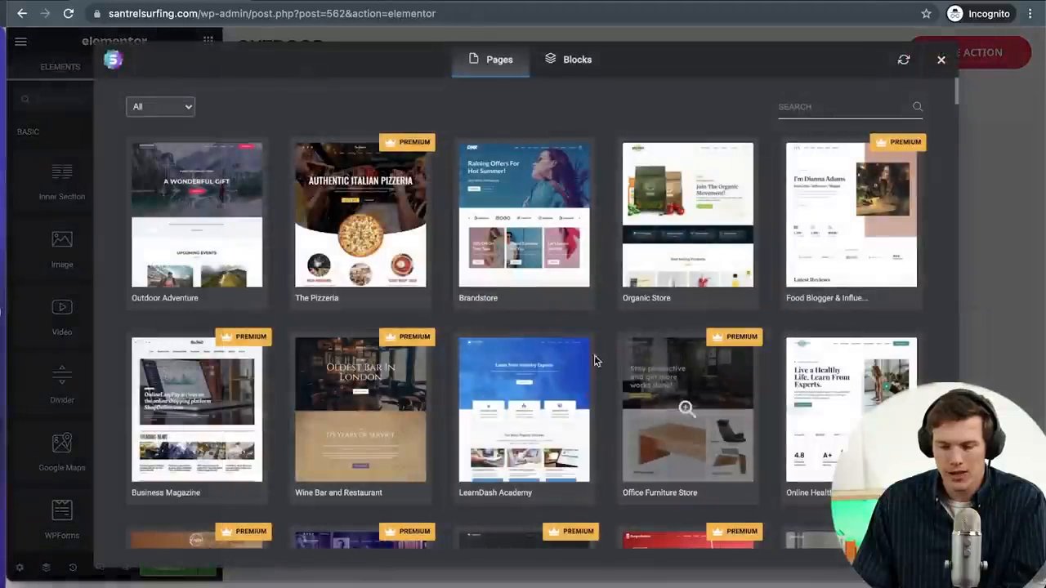
left_click(593, 61)
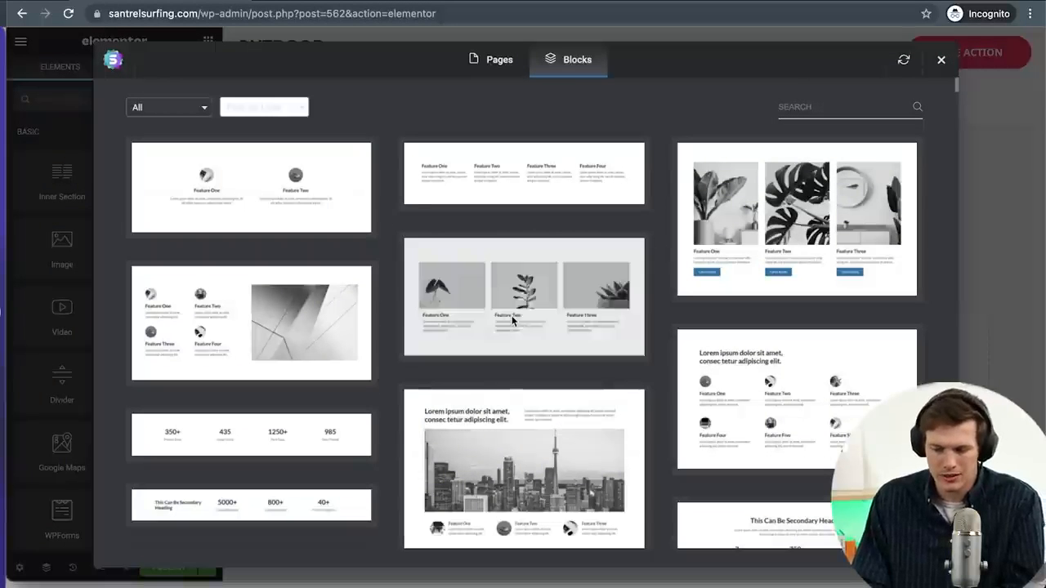
Step: Preview the block with a city skyline image above three features and import it into the post
scroll(794, 304, "down", 3)
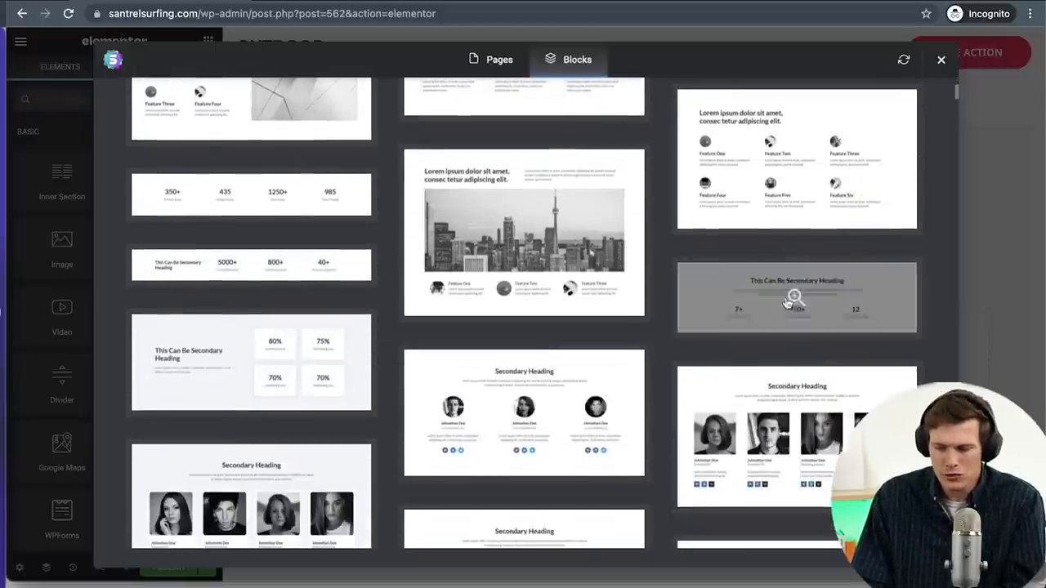
left_click(523, 234)
scroll(688, 357, "down", 2)
scroll(689, 357, "up", 2)
scroll(690, 362, "down", 2)
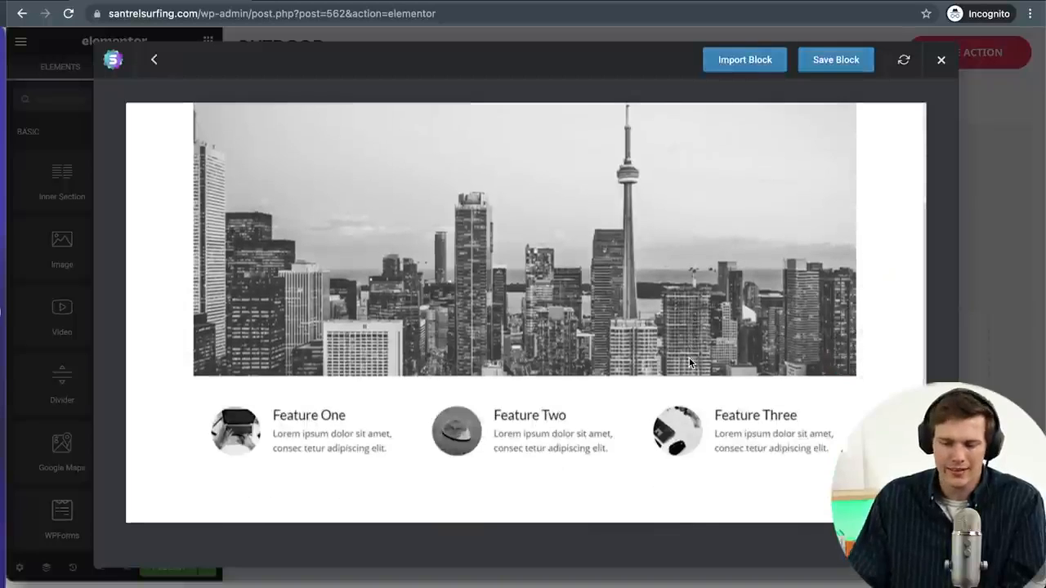
left_click(745, 62)
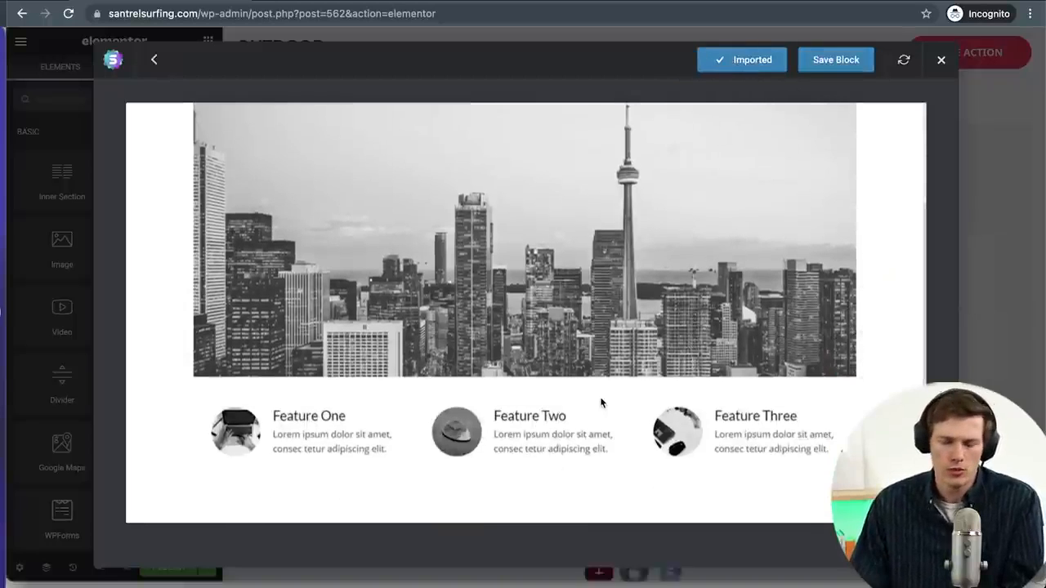
scroll(490, 401, "down", 2)
scroll(439, 383, "up", 2)
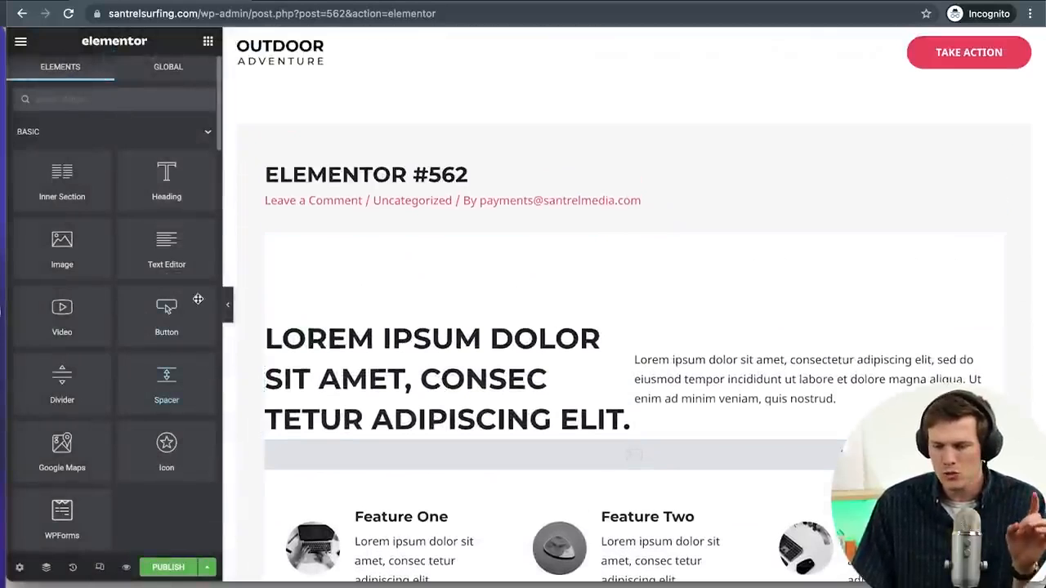
Step: Look through the Basic, Pro and General widgets available for the post
scroll(170, 357, "down", 3)
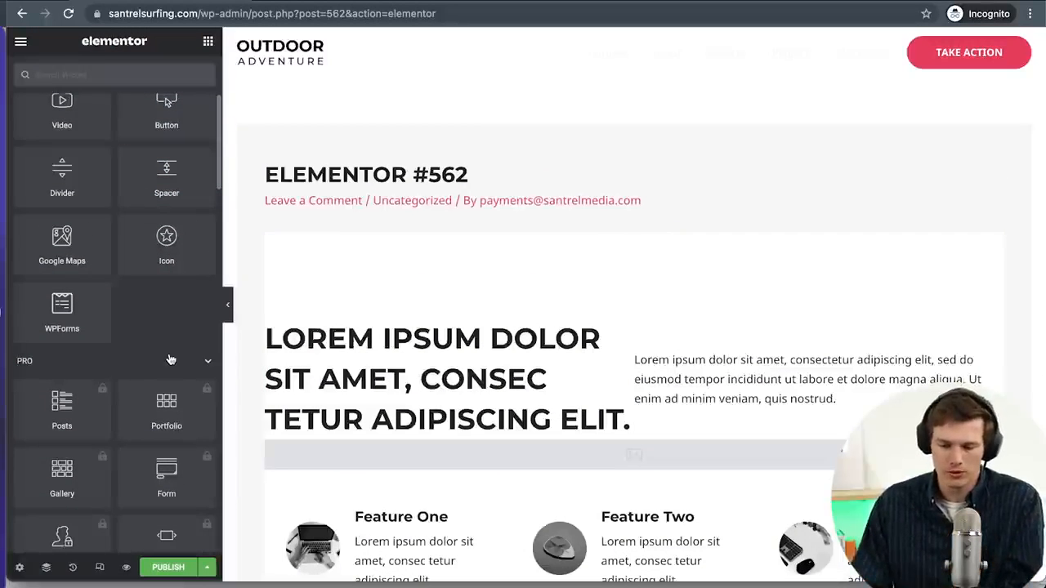
scroll(169, 358, "up", 3)
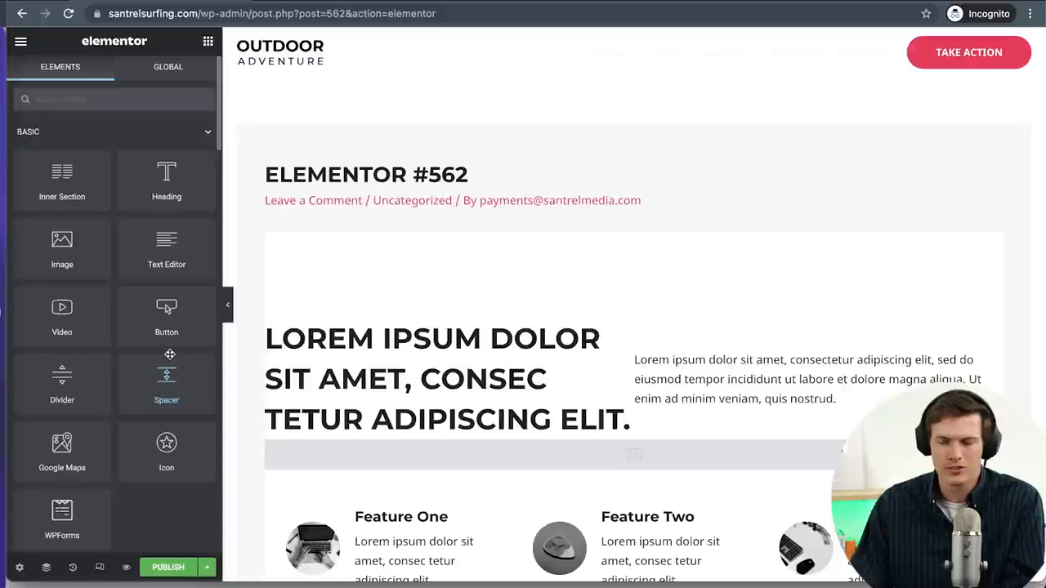
scroll(132, 201, "down", 3)
scroll(132, 201, "down", 15)
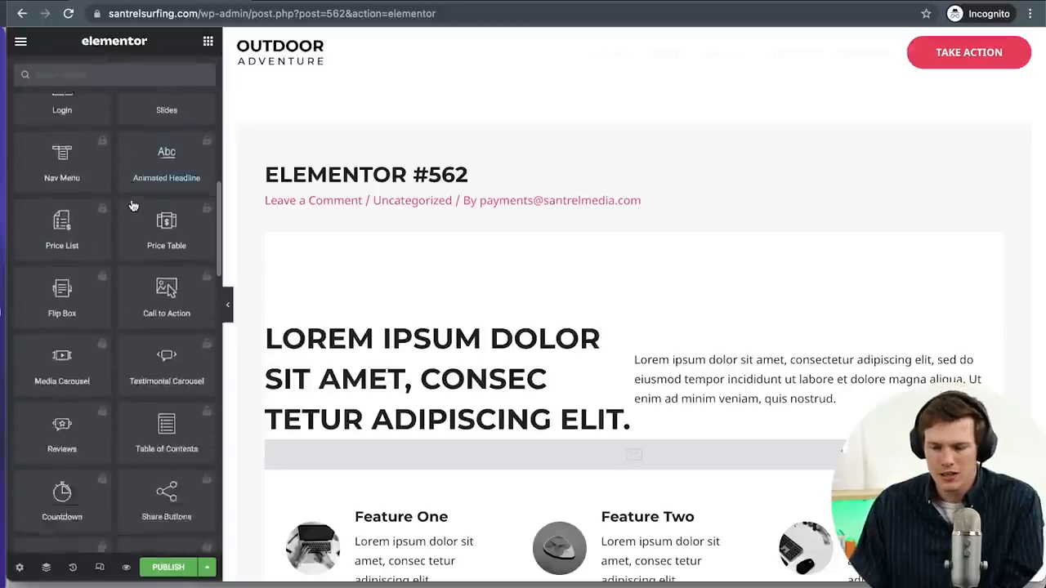
scroll(141, 294, "up", 15)
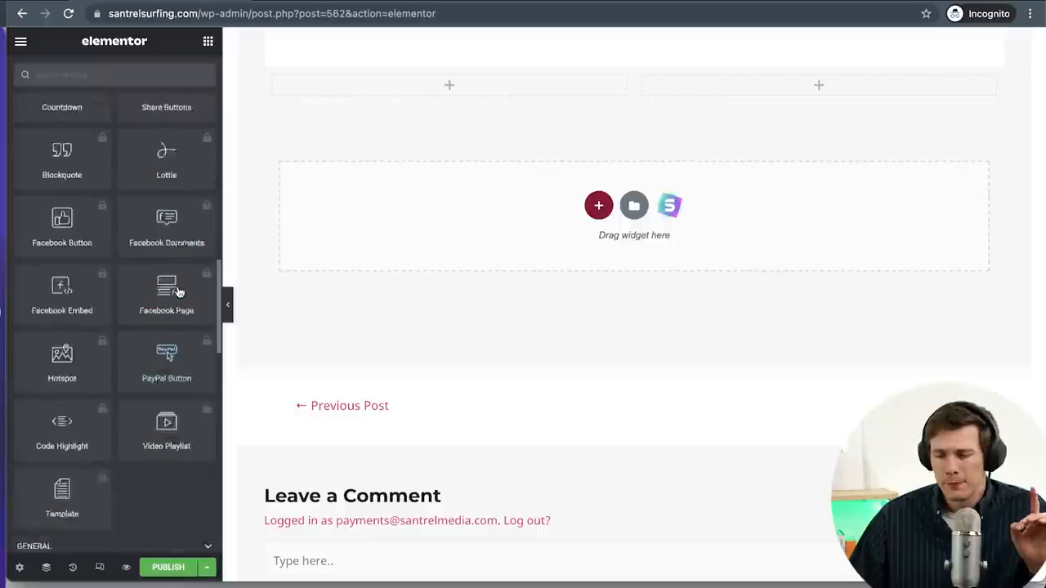
scroll(177, 288, "down", 2)
scroll(177, 287, "down", 1)
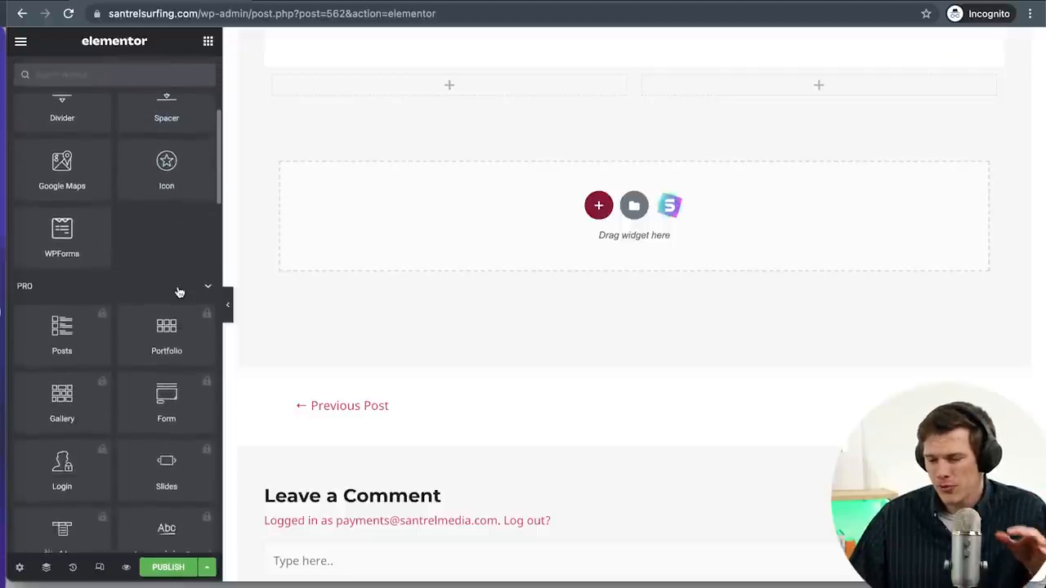
scroll(179, 292, "down", 10)
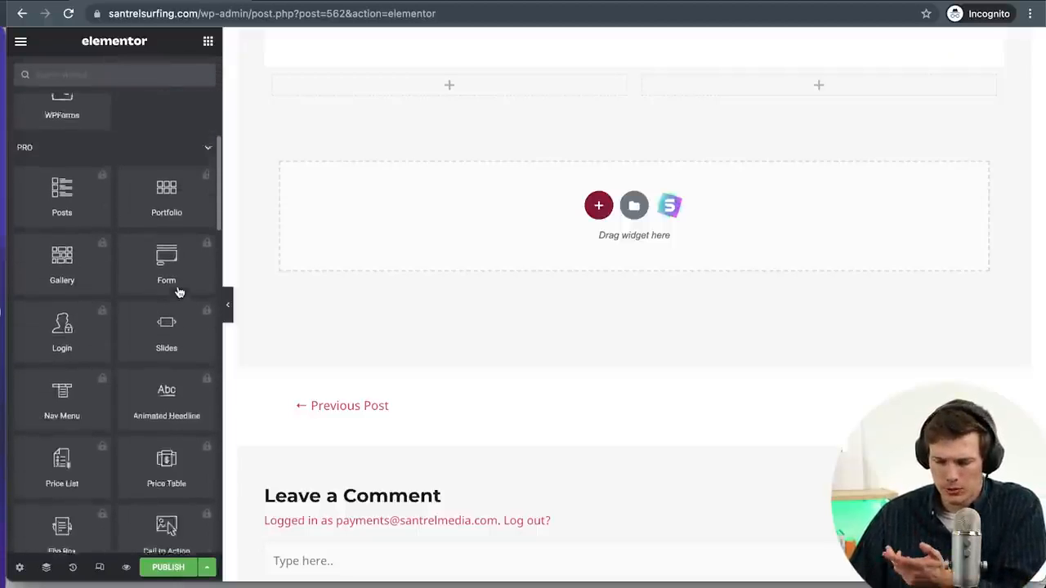
scroll(179, 292, "down", 10)
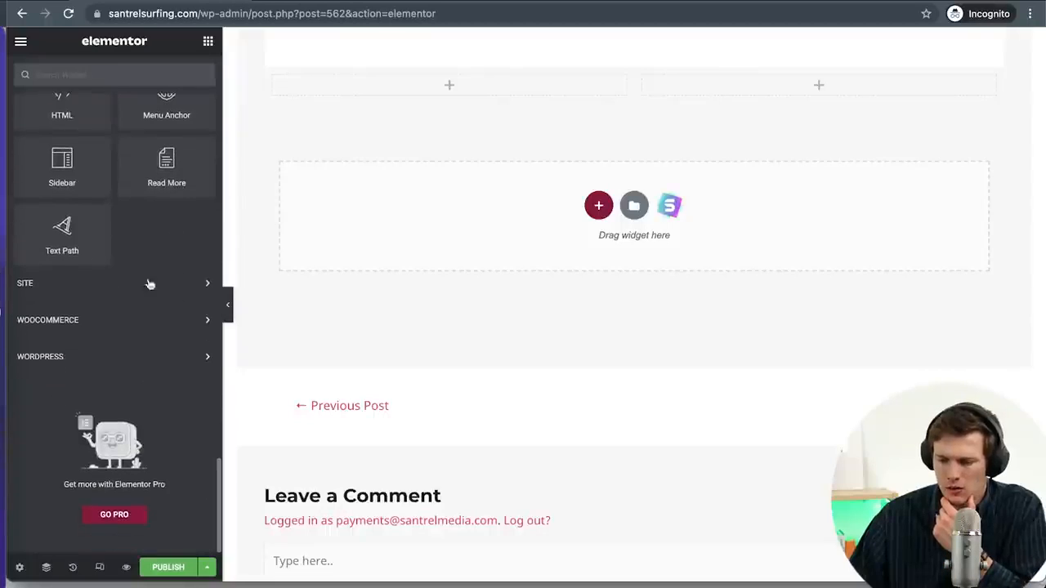
Step: Expand the Site widgets and view the information on the Table of Contents widget
left_click(190, 289)
scroll(135, 338, "down", 1)
scroll(135, 338, "down", 2)
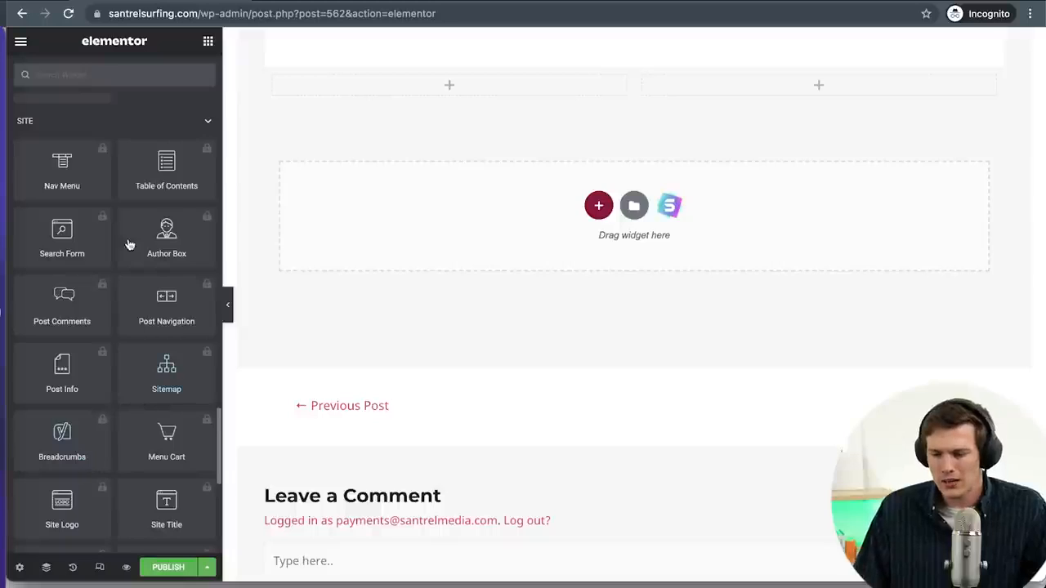
left_click(184, 170)
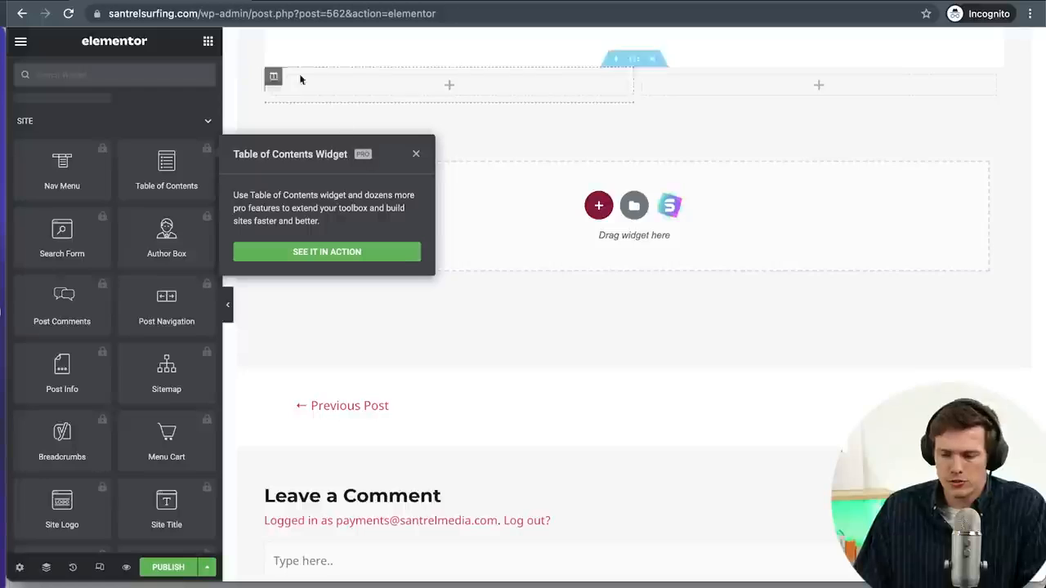
Step: Exit Elementor to the WordPress post editor and return to the list of all posts
left_click(21, 43)
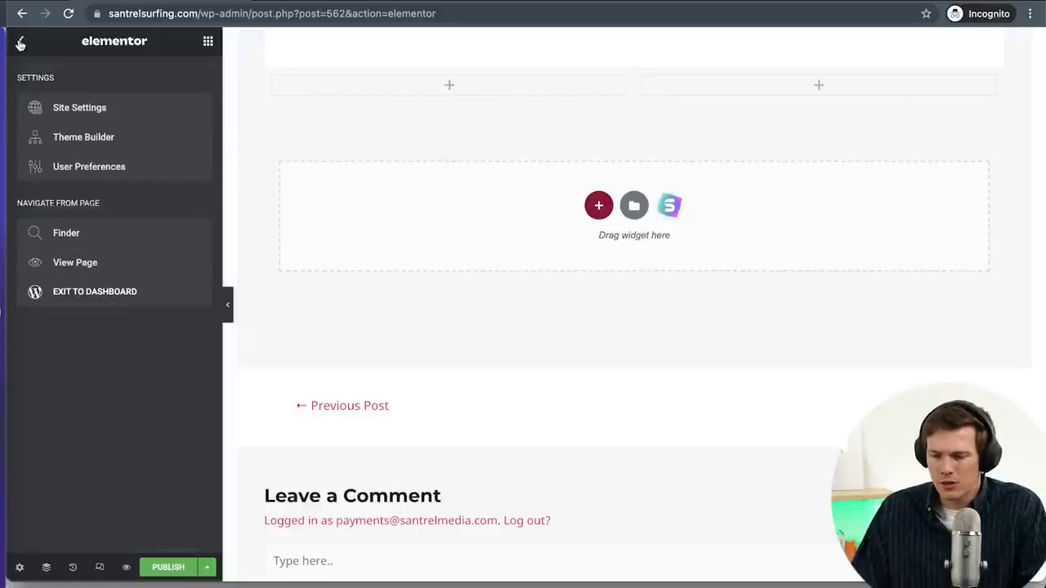
left_click(86, 296)
left_click(587, 231)
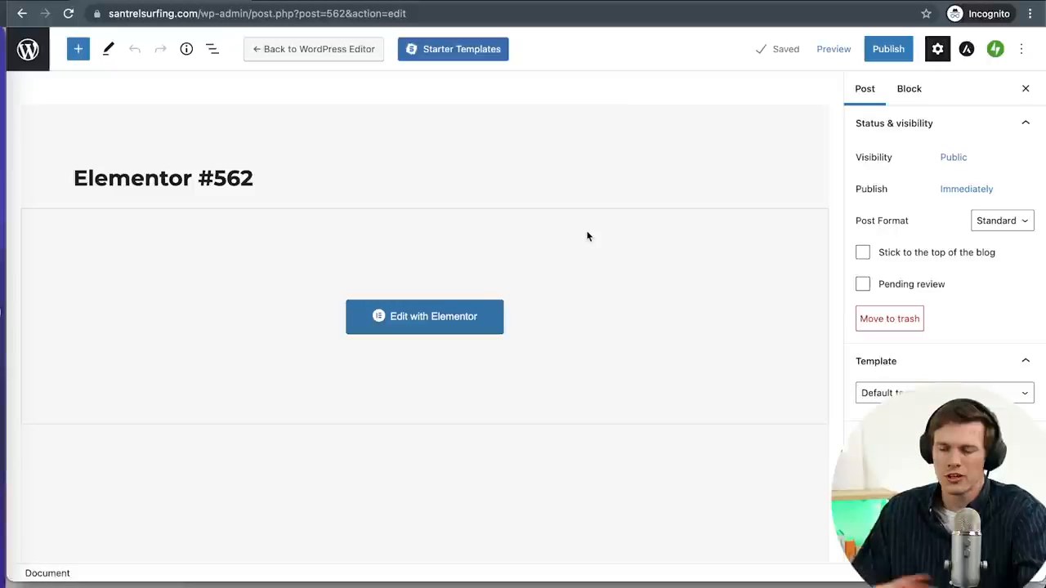
left_click(32, 63)
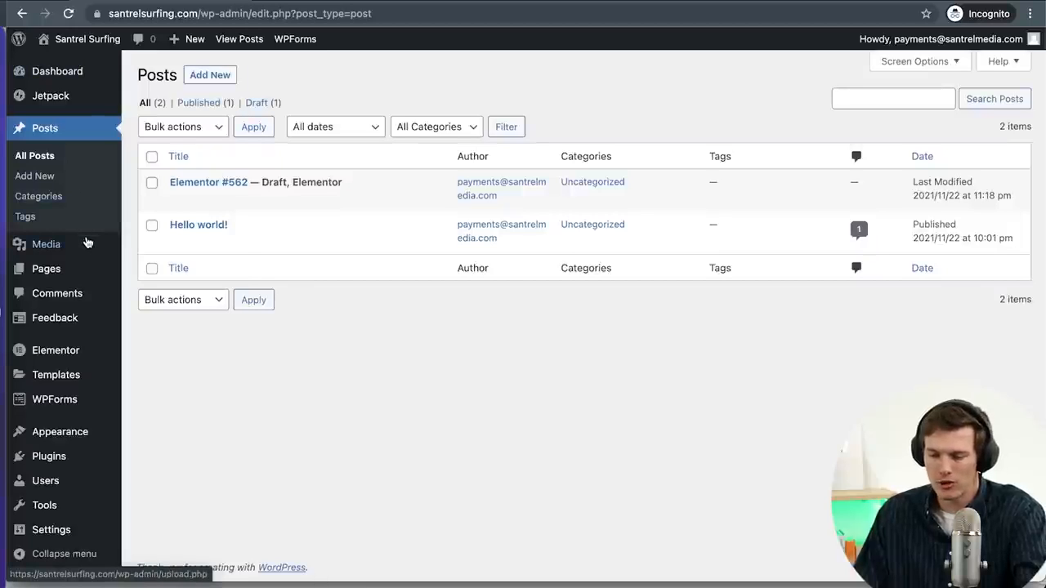
mouse_move(88, 243)
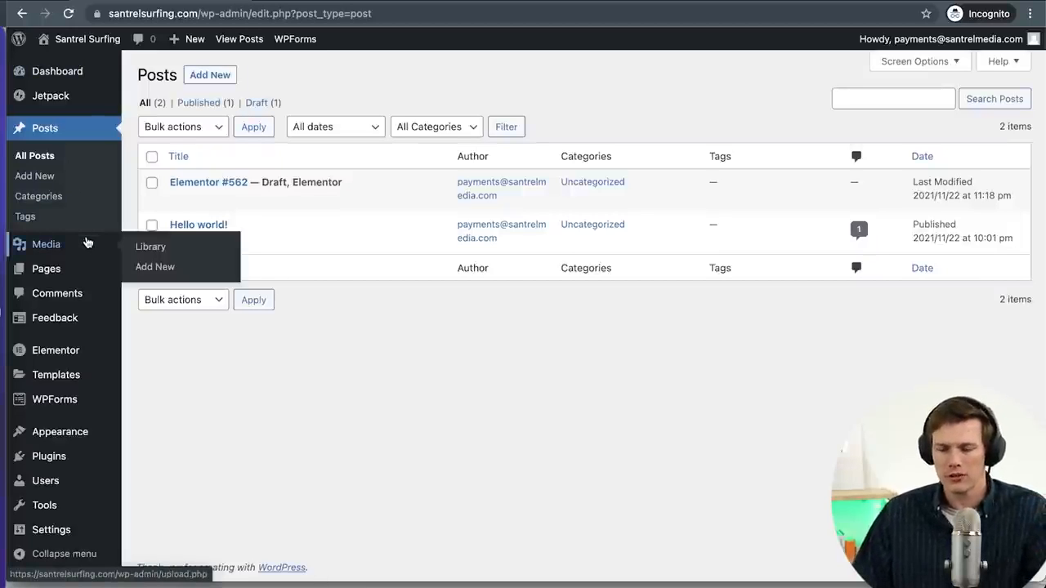
mouse_move(88, 270)
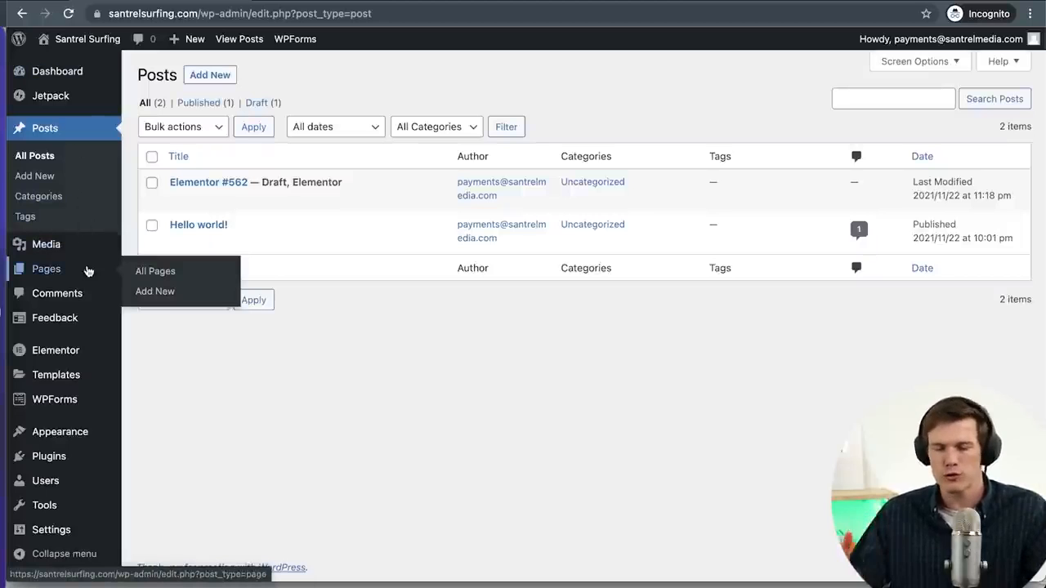
left_click(71, 137)
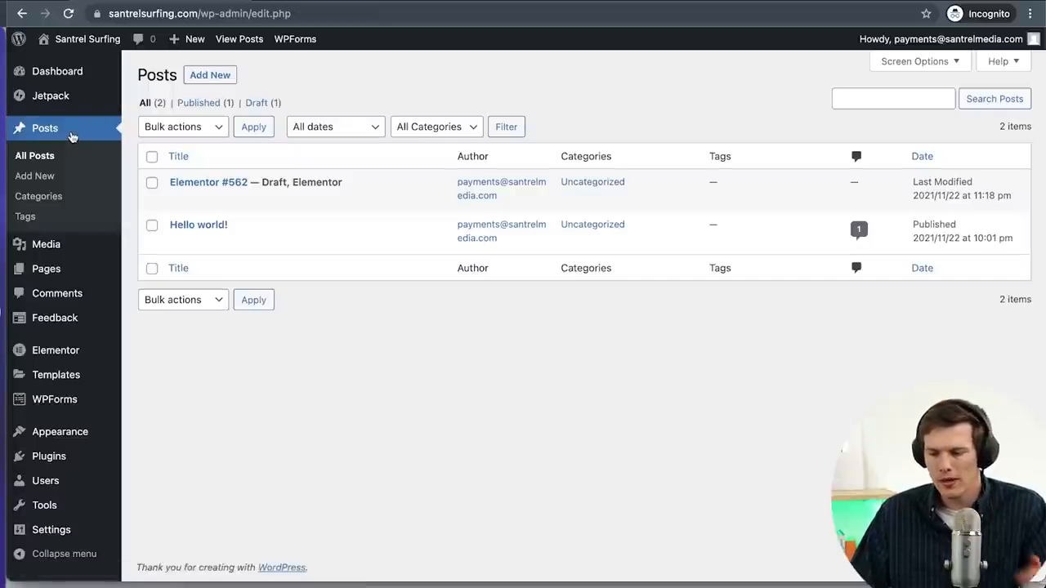
Step: Look through the Media Library's images and view the site's Pages and Comments lists
left_click(70, 249)
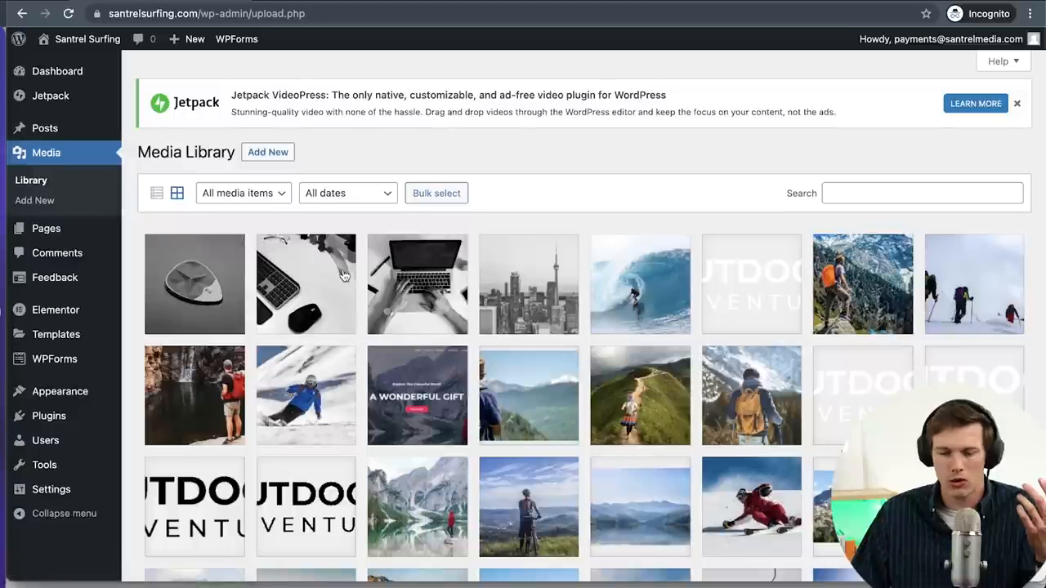
scroll(344, 277, "down", 5)
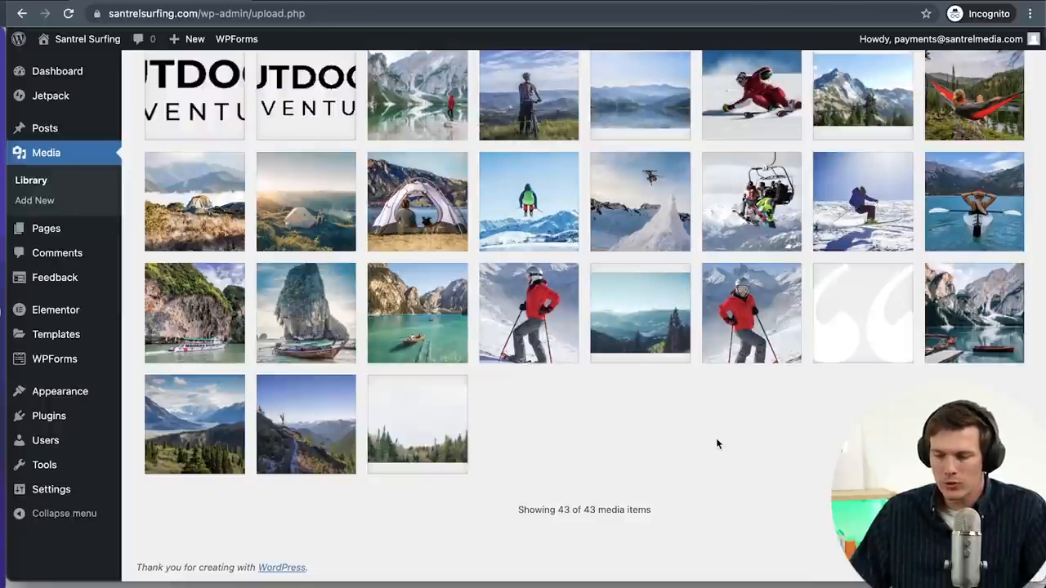
scroll(718, 444, "up", 5)
scroll(718, 445, "up", 4)
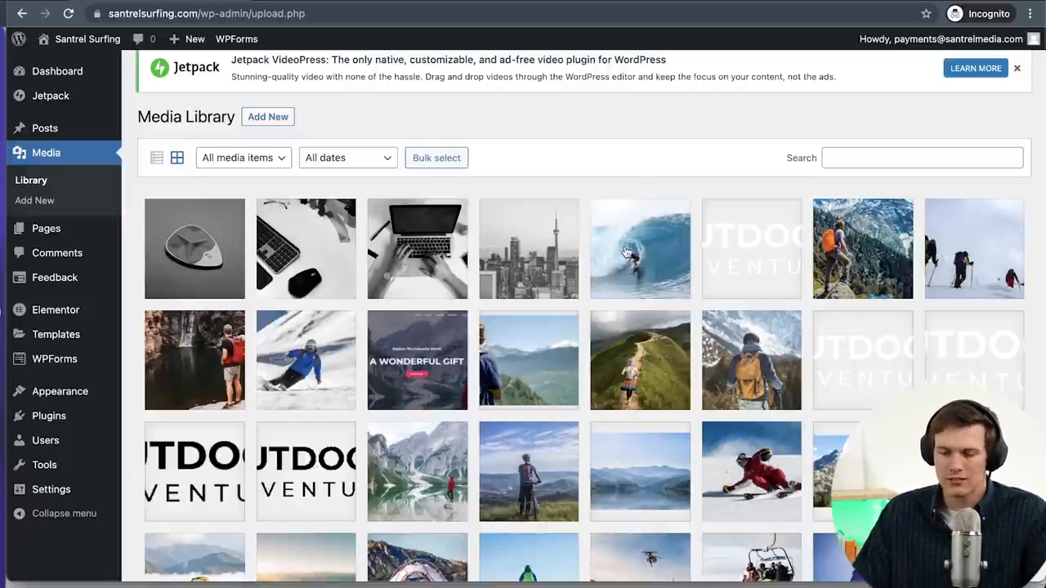
left_click(40, 231)
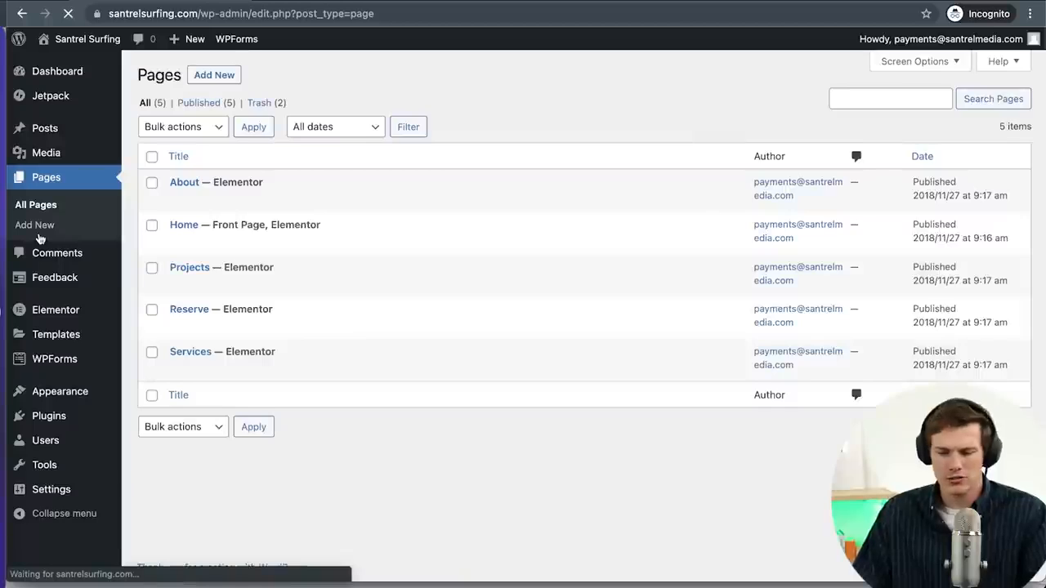
left_click(57, 259)
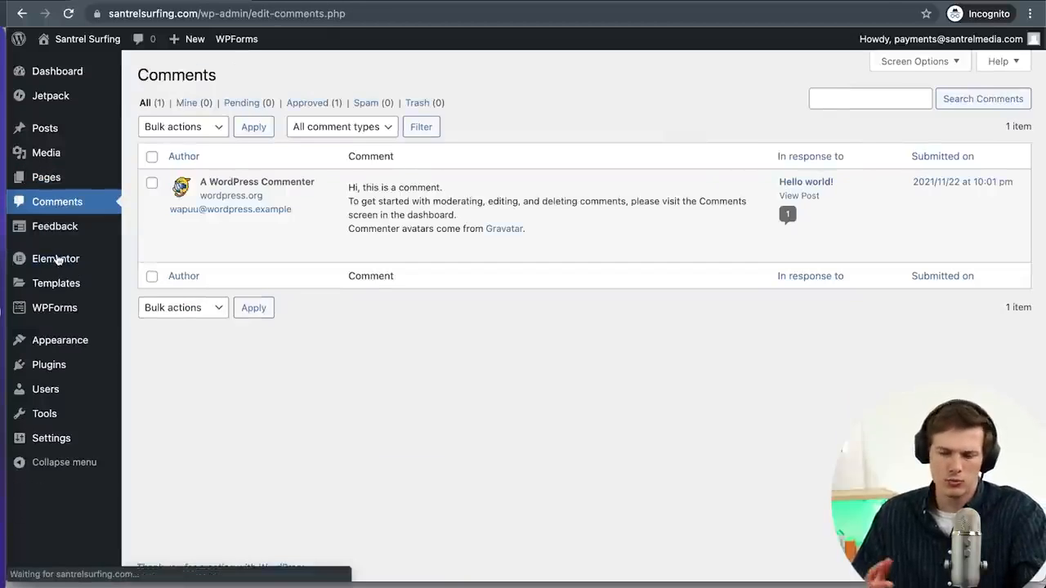
Step: Open the list of installed plugins and dismiss the Jetpack site-type assistant
mouse_move(69, 400)
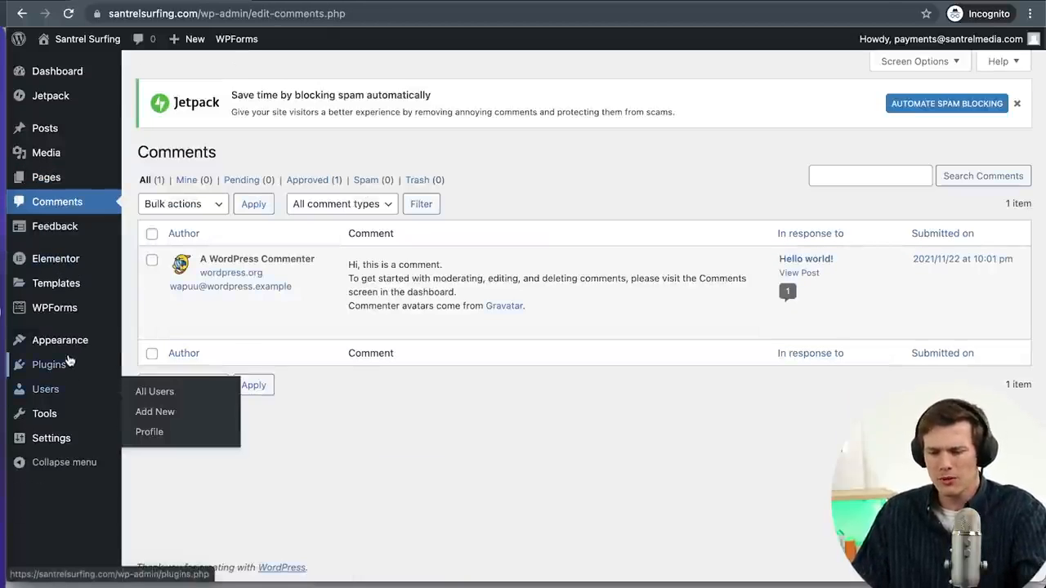
mouse_move(64, 367)
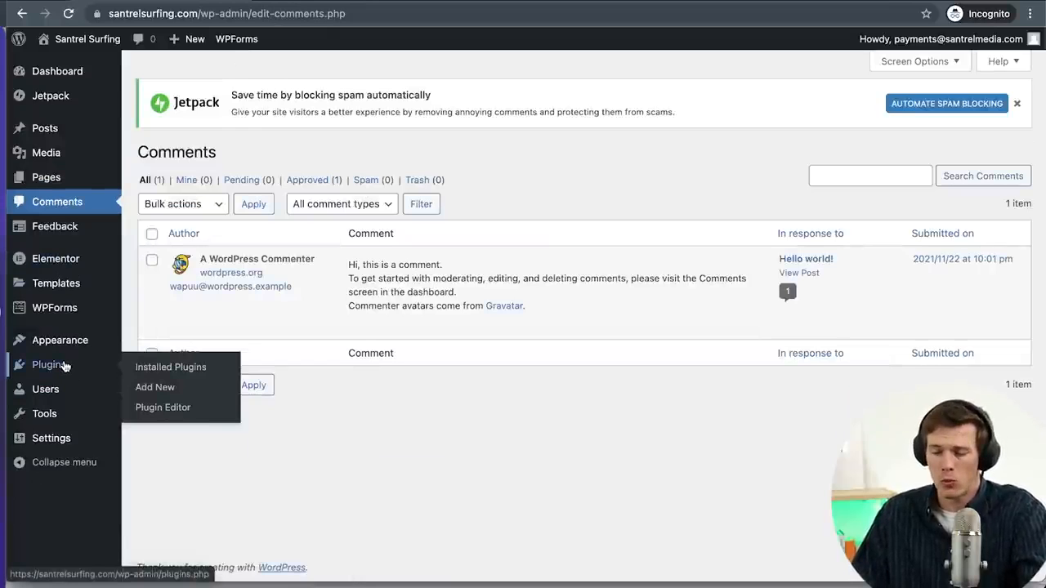
left_click(65, 367)
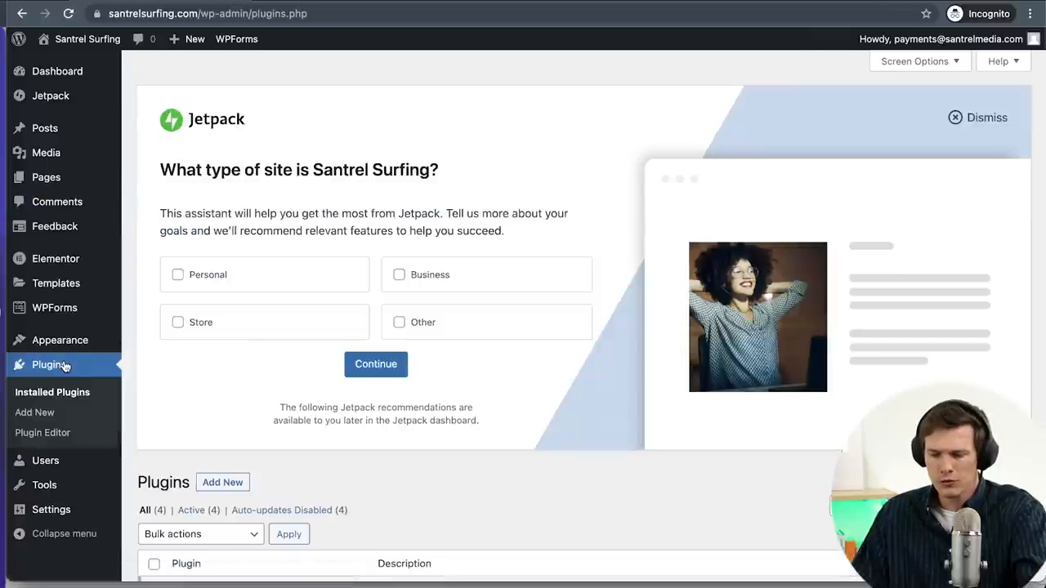
left_click(960, 117)
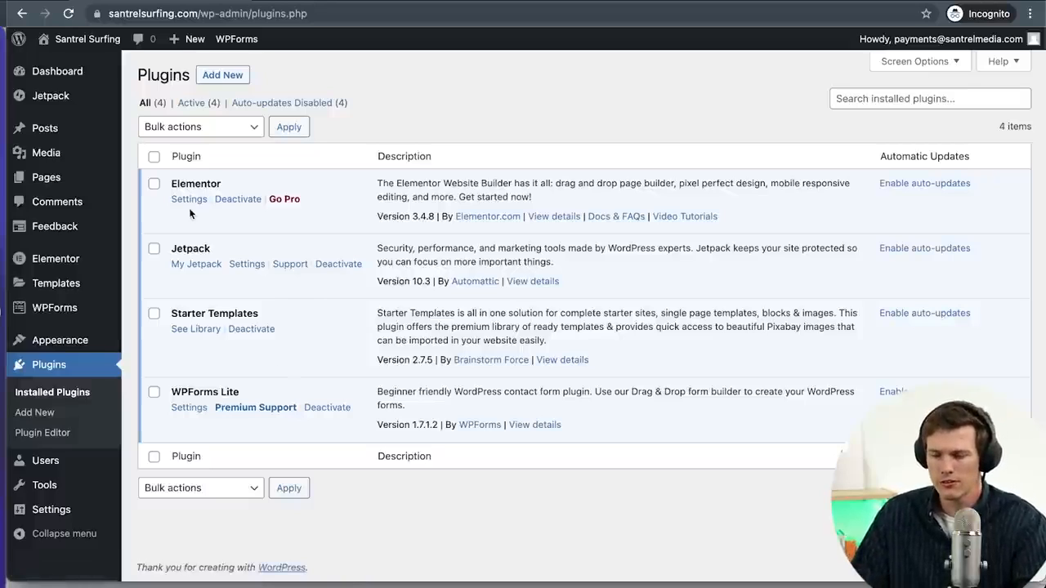
Step: Search for "wordfence" among new plugins and install Wordfence Security – Firewall & Malware Scan
left_click(221, 77)
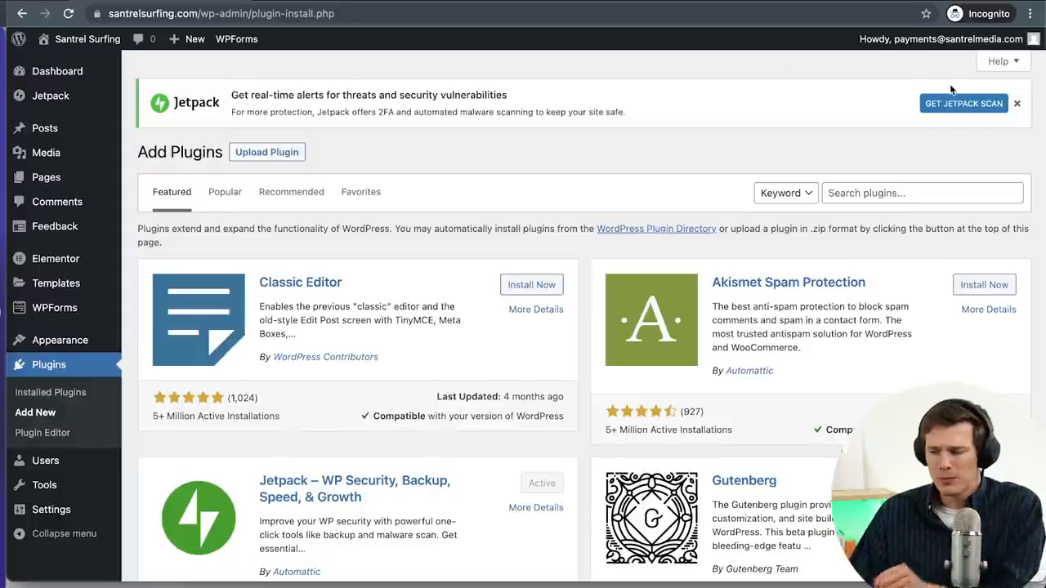
left_click(895, 191)
type("wor")
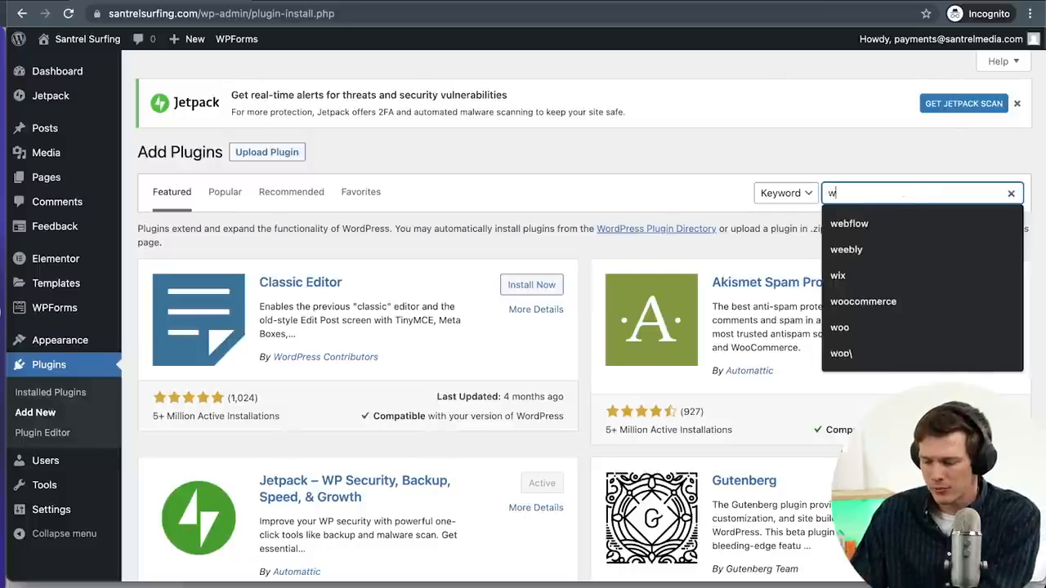
type("dfence")
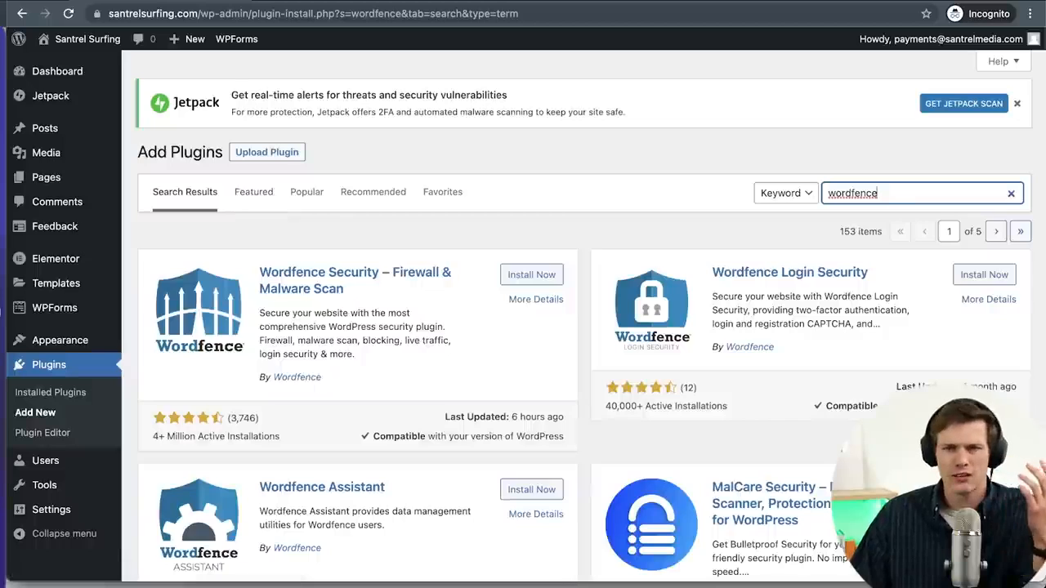
left_click(539, 279)
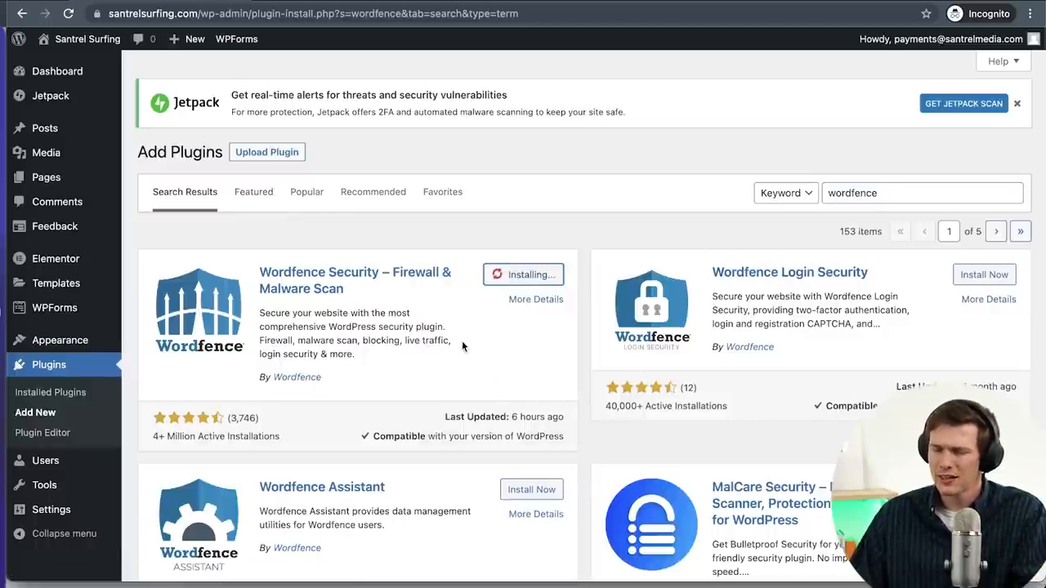
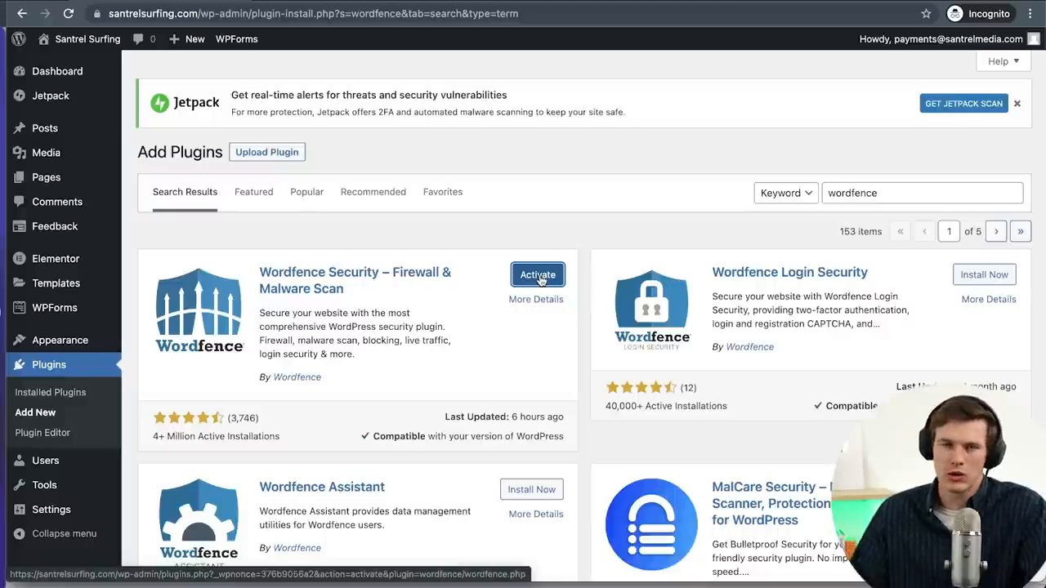
Step: Activate the Wordfence Security plugin and agree to its license terms in the setup prompt
left_click(539, 278)
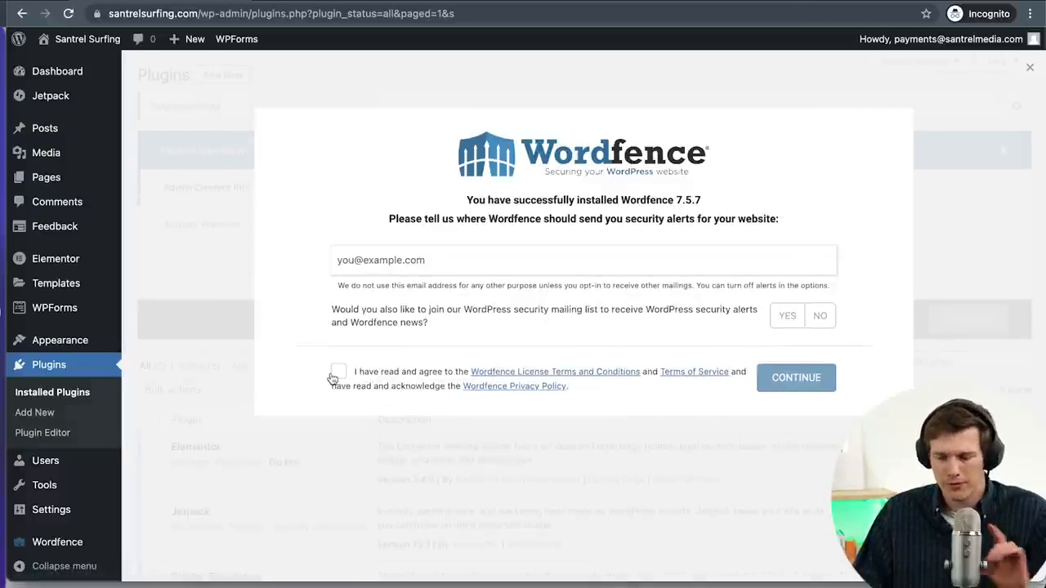
left_click(339, 372)
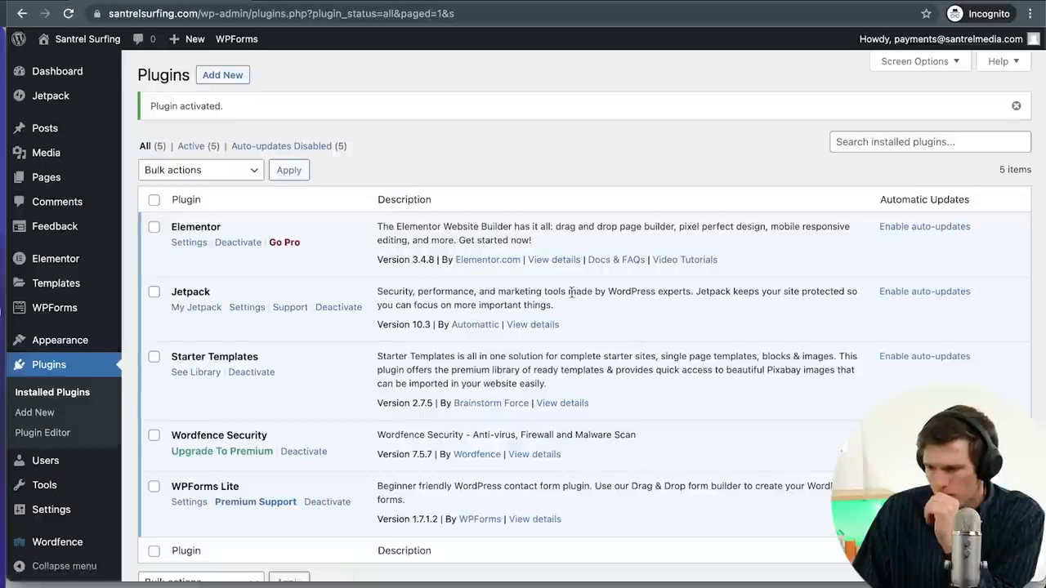
Step: Search for "woocommerce" among new plugins and install the WooCommerce plugin by Automattic
left_click(221, 76)
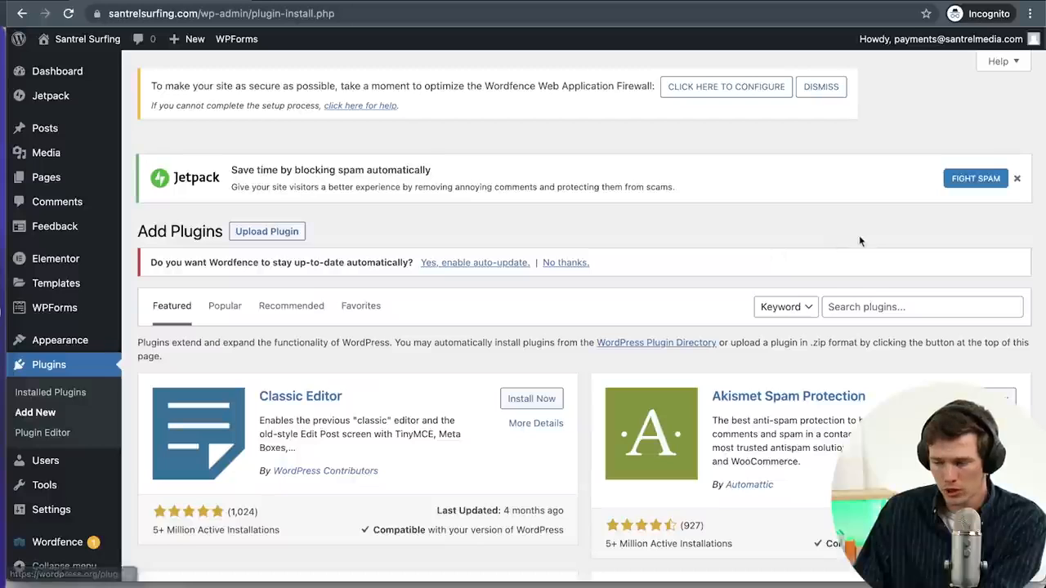
left_click(866, 306)
type("woo")
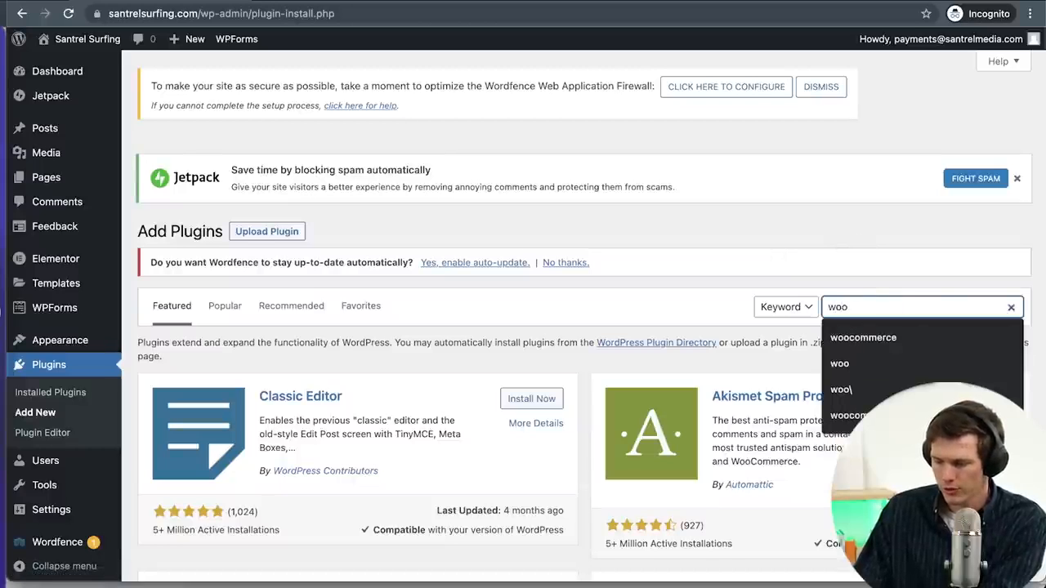
key("Down")
key("Return")
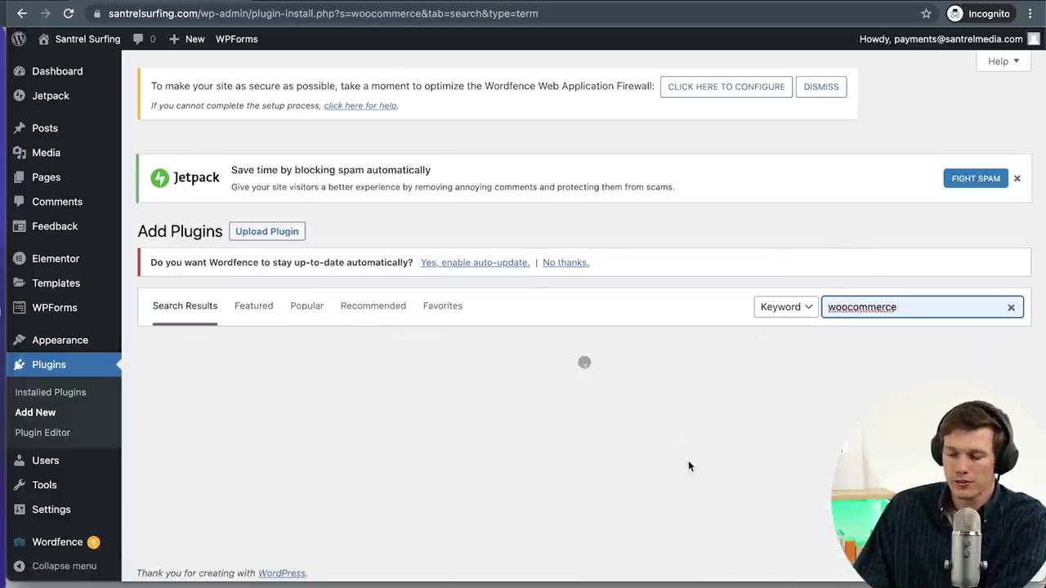
scroll(572, 328, "down", 2)
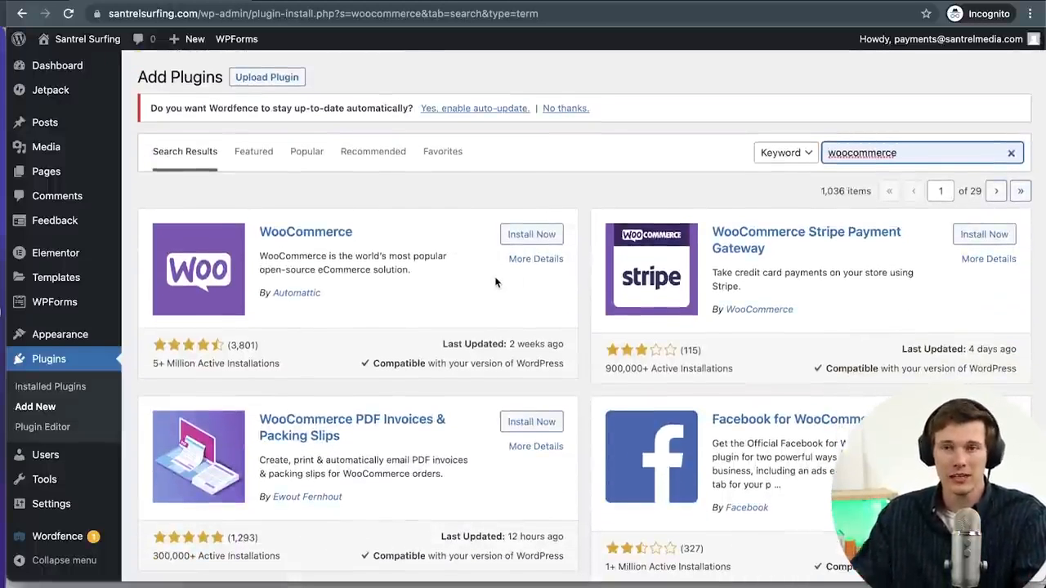
left_click(532, 235)
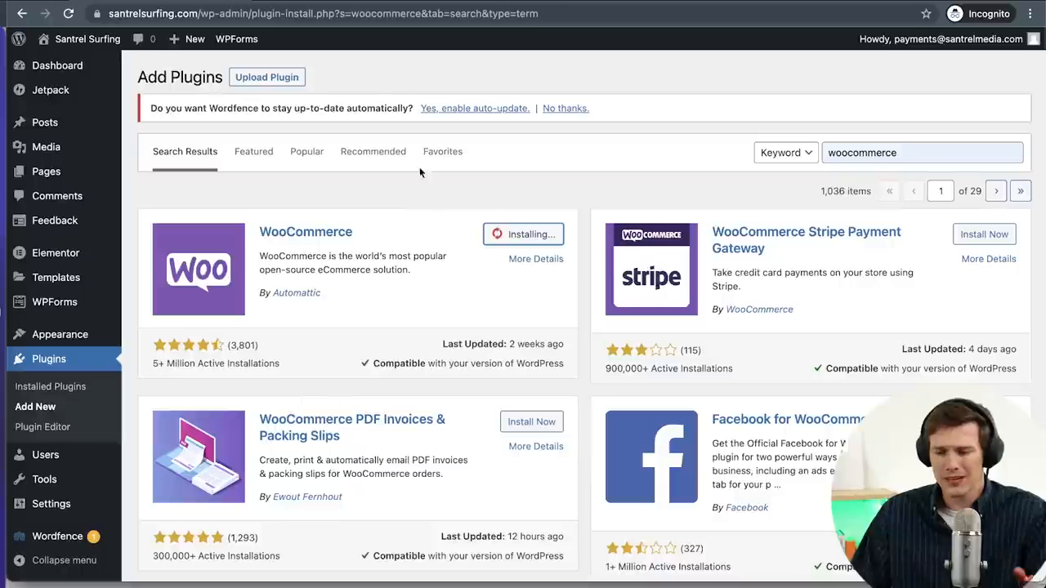
Step: Enable automatic updates for Wordfence and stay on the plugin page while WooCommerce installs
left_click(485, 111)
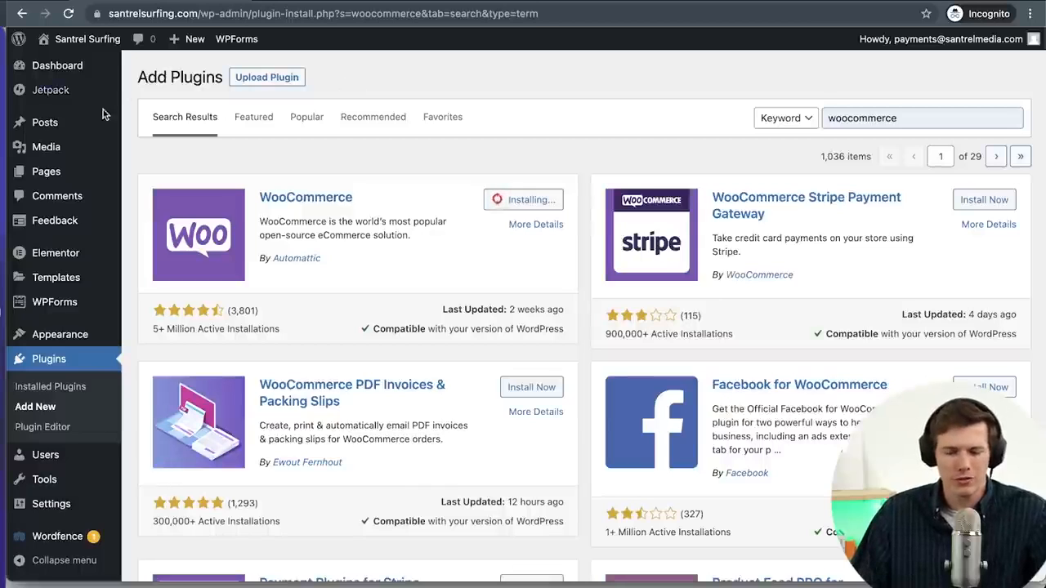
mouse_move(108, 288)
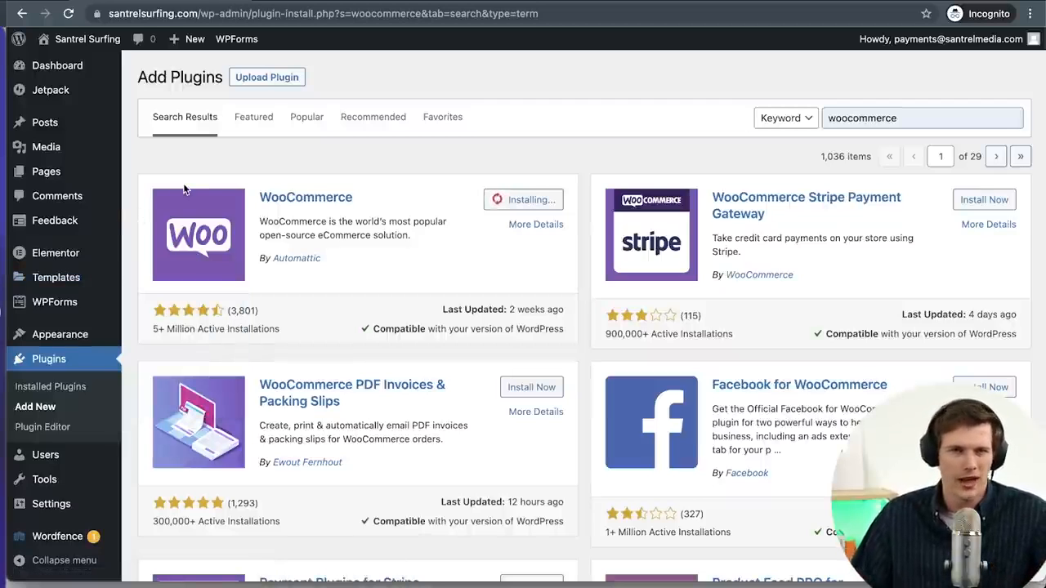
left_click(64, 462)
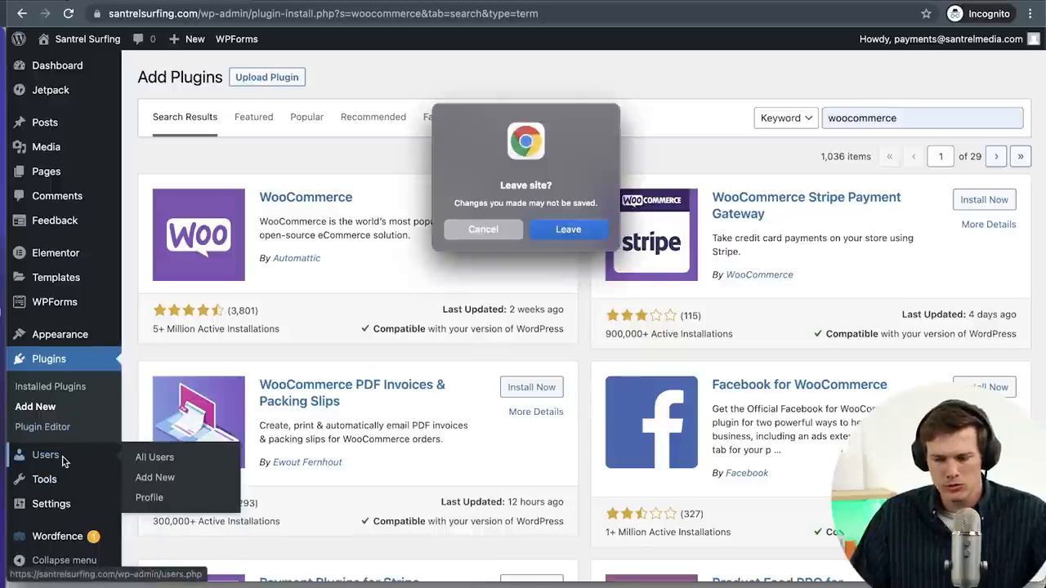
left_click(497, 233)
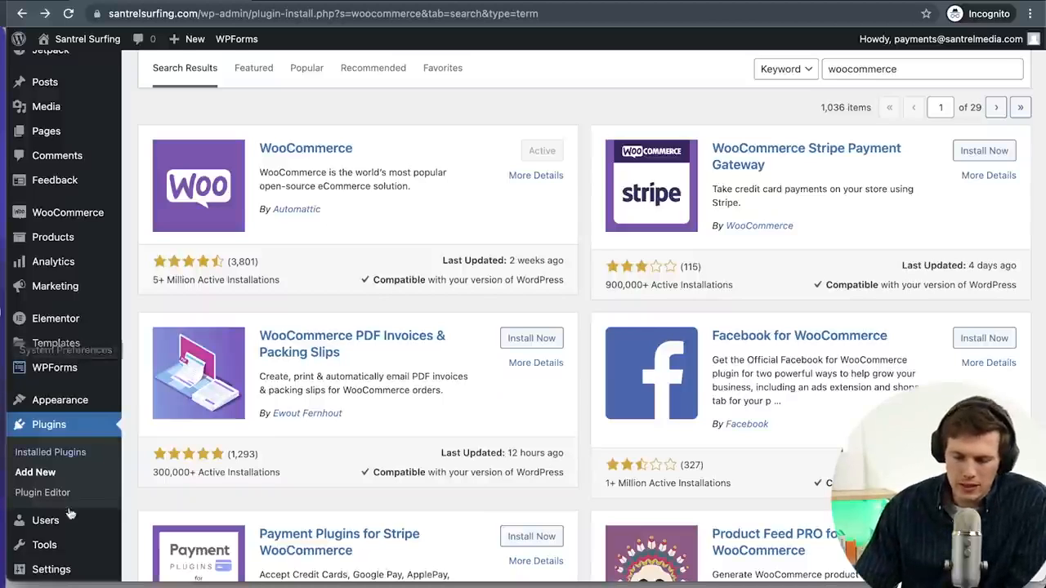
Step: View the site's list of users and the roles that can be assigned to them
scroll(62, 455, "down", 2)
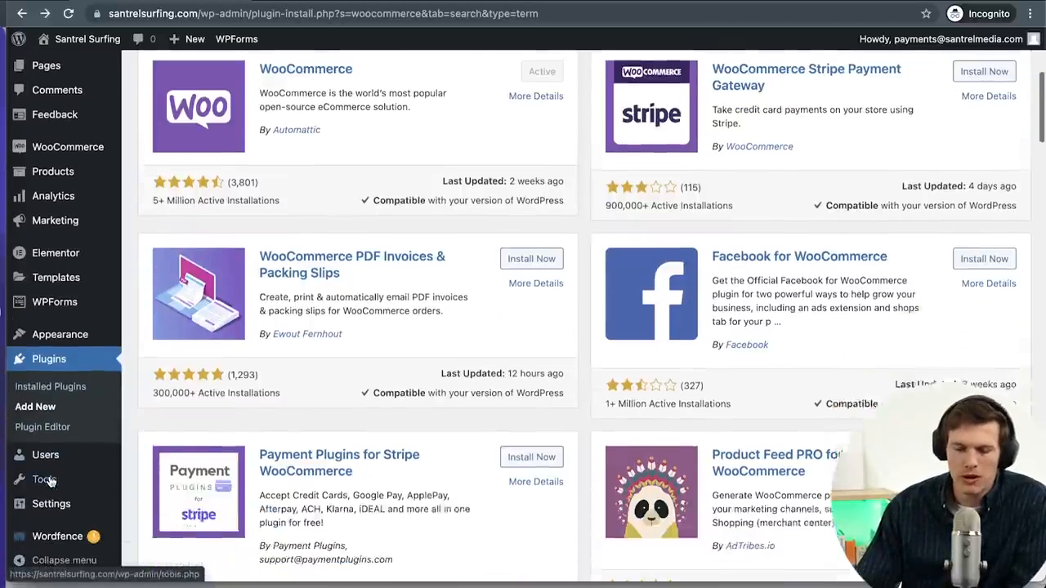
left_click(45, 456)
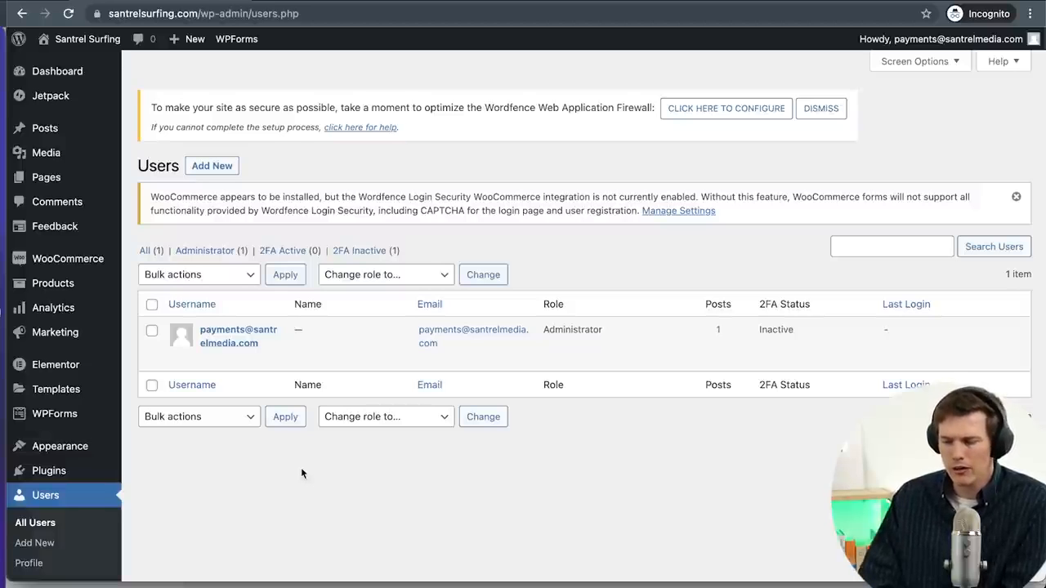
left_click(382, 417)
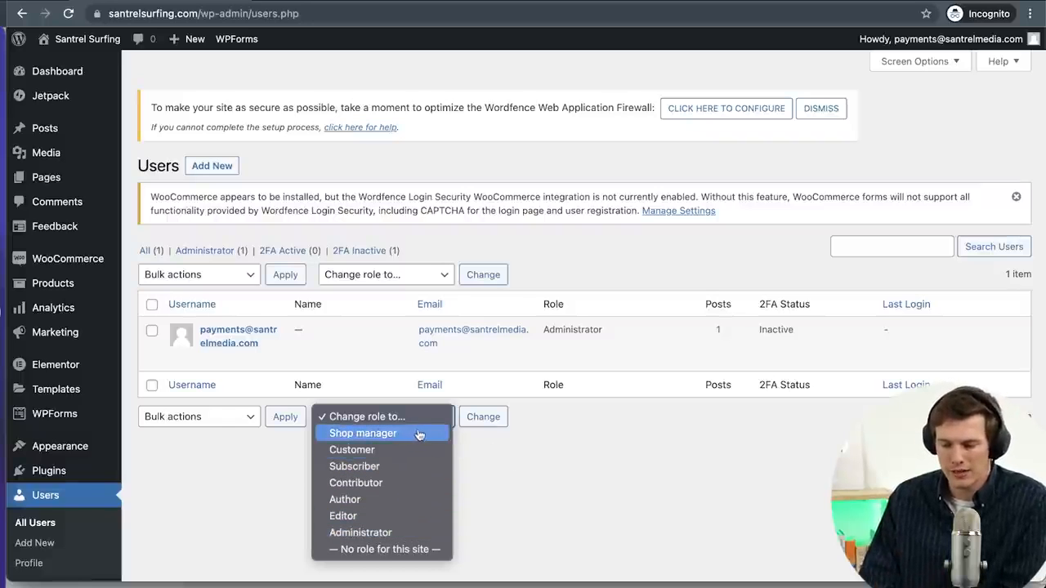
left_click(526, 464)
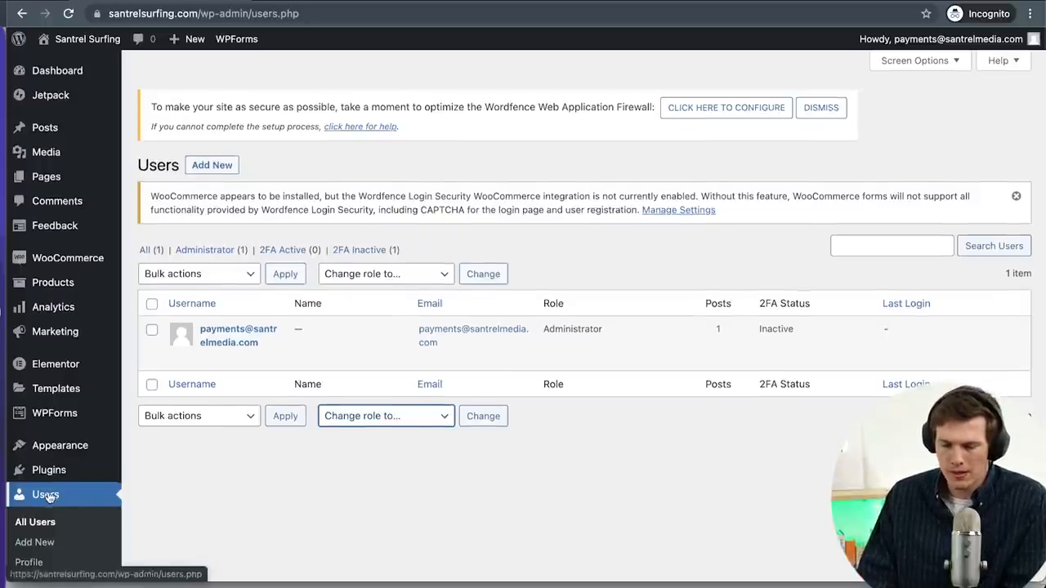
Step: Look through the site's General Settings, from site title and addresses down to language, timezone, date and time formats
scroll(49, 497, "down", 3)
mouse_move(47, 489)
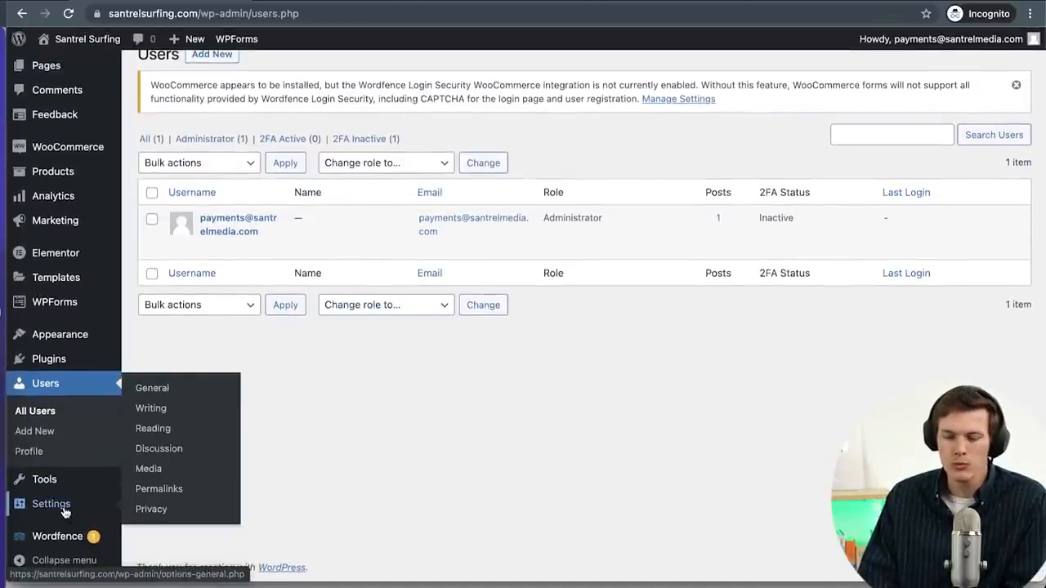
left_click(66, 510)
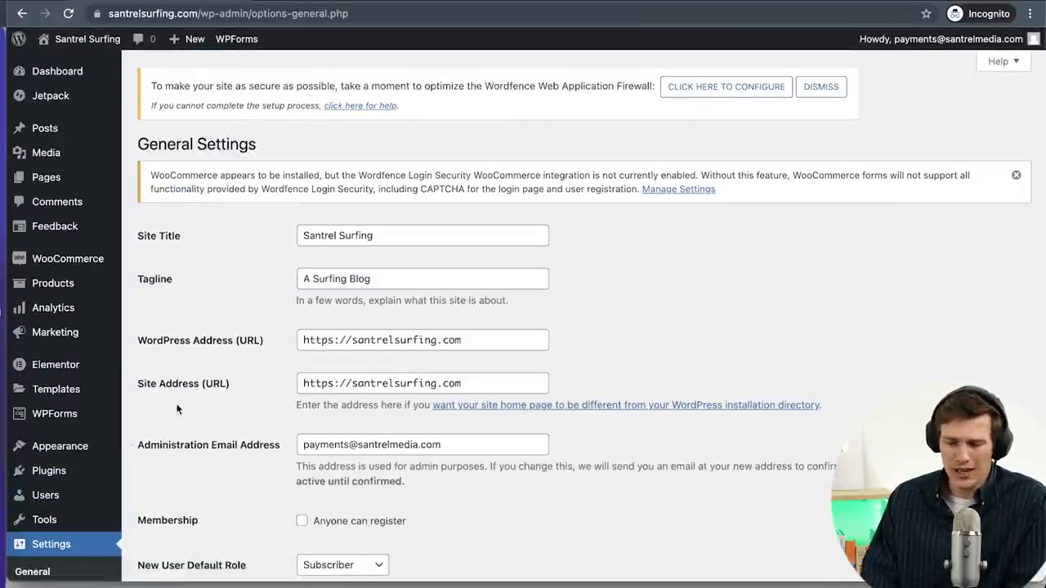
scroll(178, 407, "down", 3)
scroll(179, 415, "down", 1)
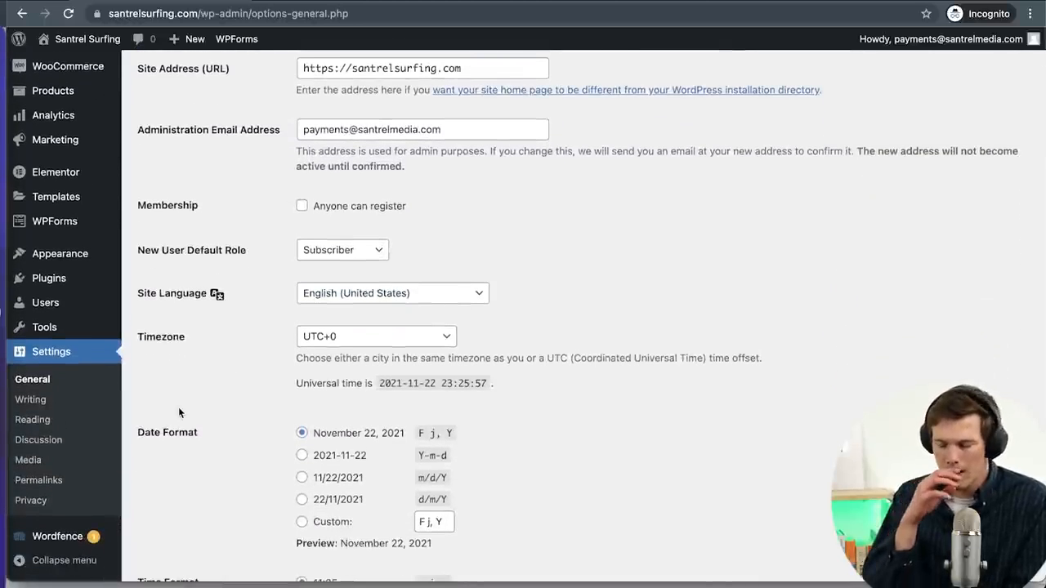
scroll(189, 396, "up", 4)
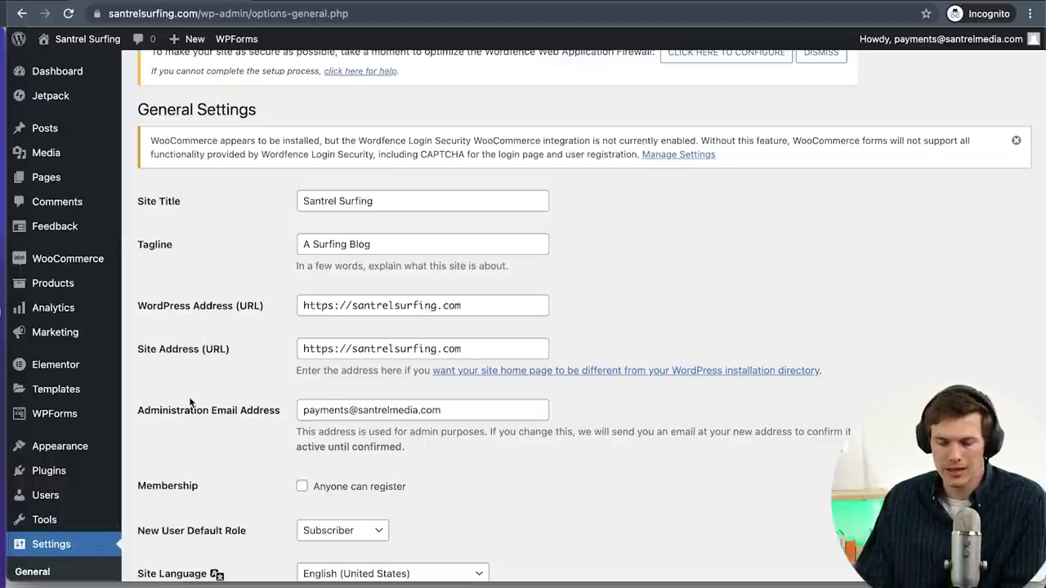
scroll(190, 402, "down", 5)
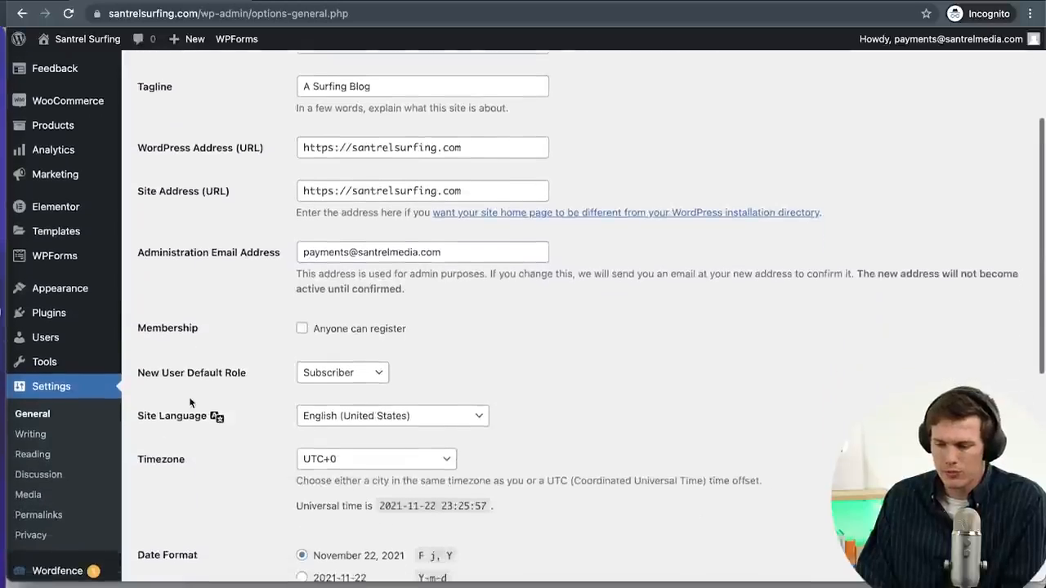
scroll(189, 396, "down", 3)
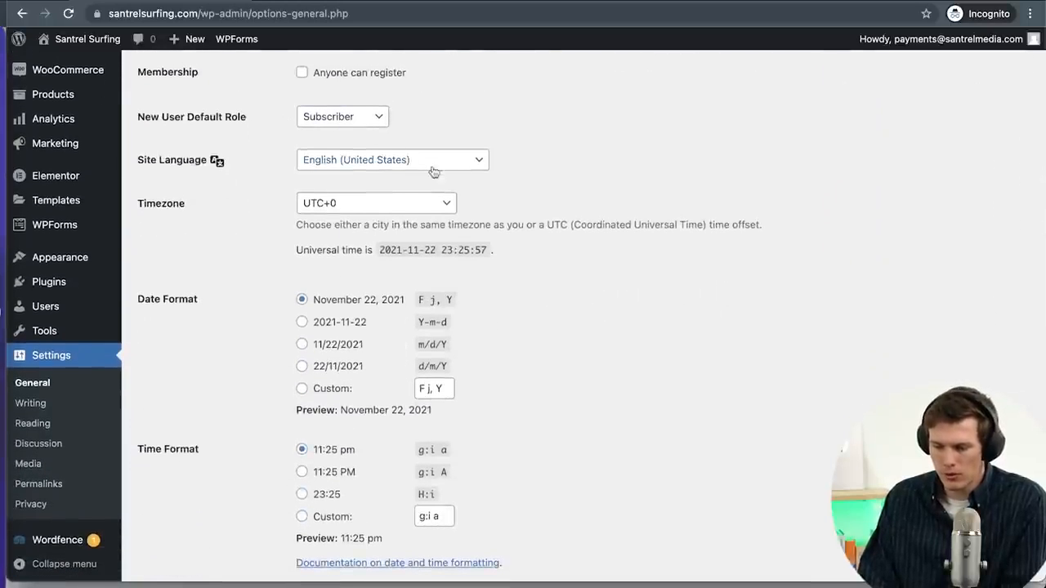
scroll(226, 319, "down", 4)
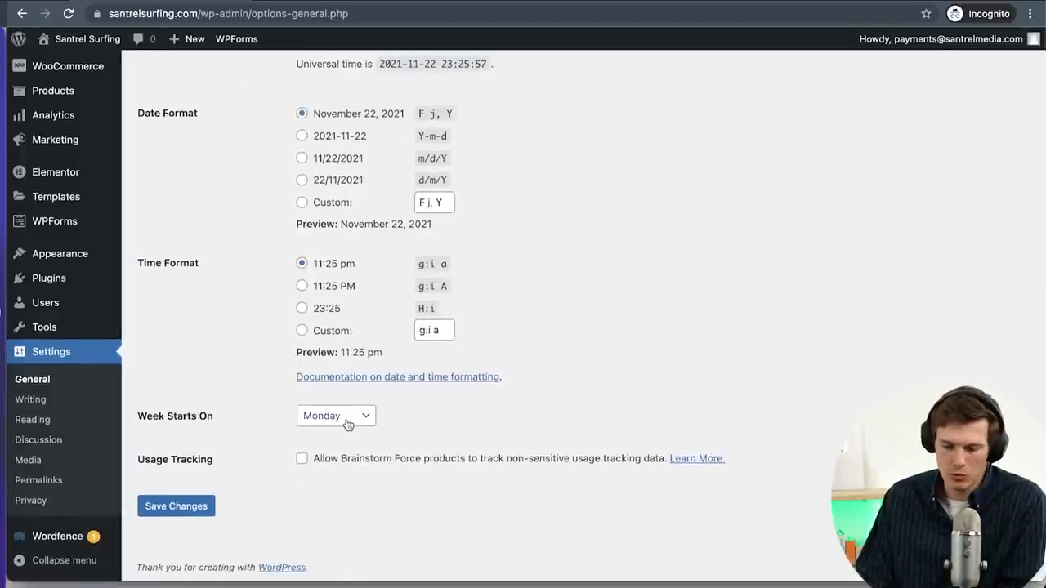
Step: Review the Reading settings for homepage and posts, and the Discussion settings for comments
left_click(49, 419)
scroll(203, 418, "down", 2)
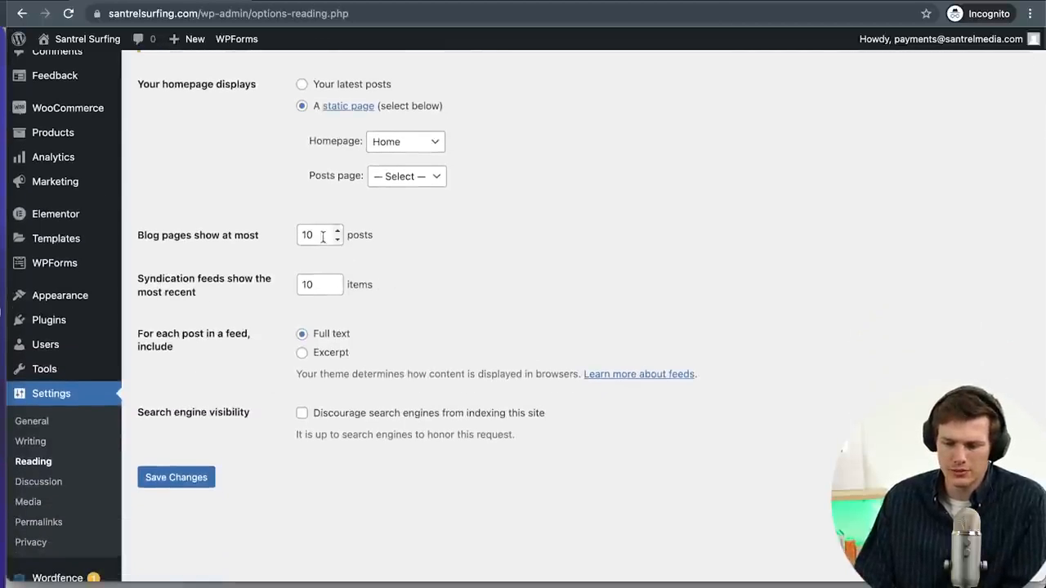
left_click(38, 482)
scroll(174, 442, "down", 3)
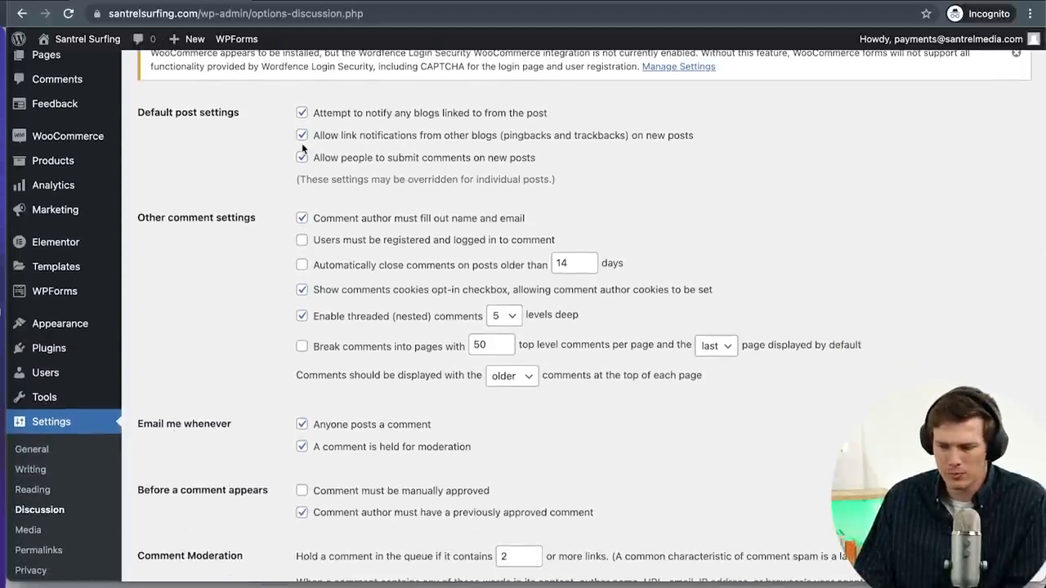
scroll(221, 262, "down", 3)
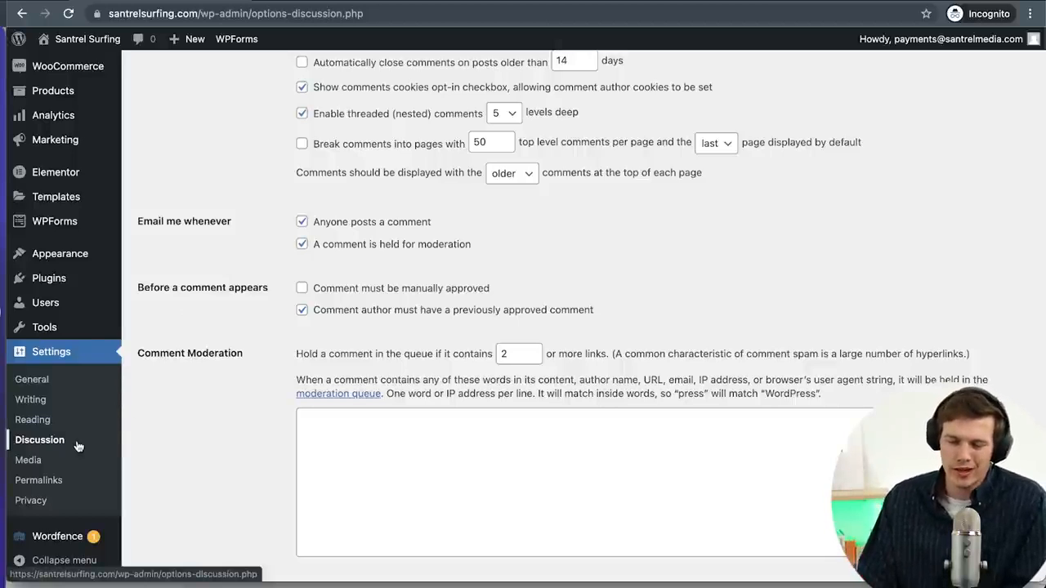
Step: Check the image sizes in the Media settings and the URL structures in the Permalinks settings
left_click(43, 468)
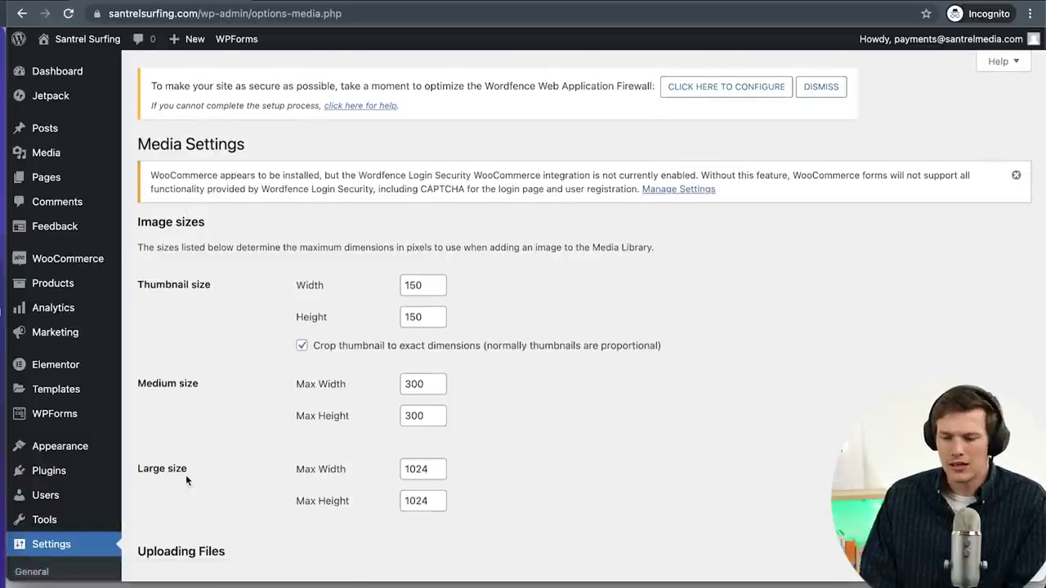
scroll(185, 475, "down", 3)
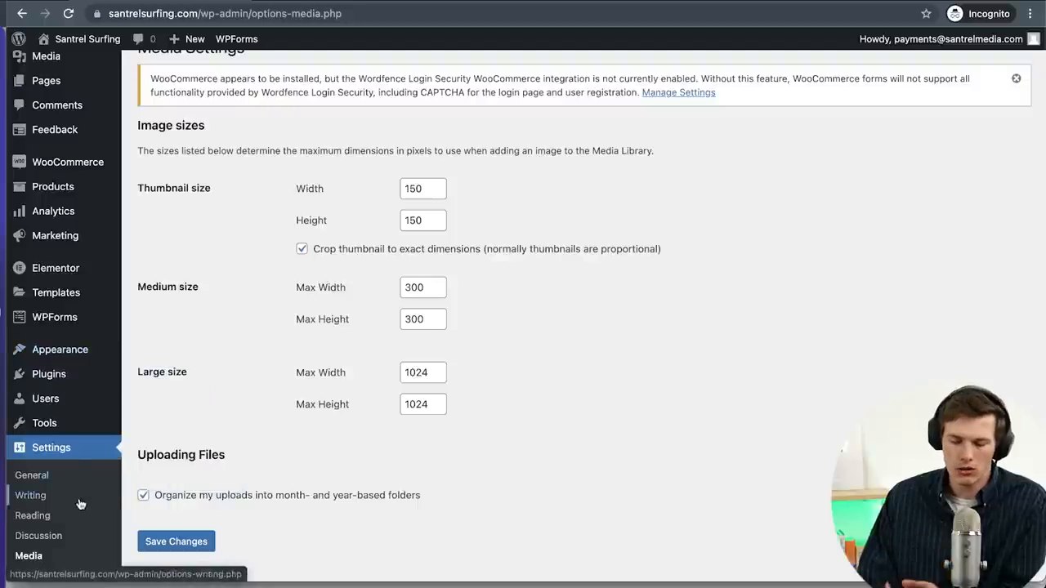
scroll(27, 502, "down", 2)
left_click(49, 479)
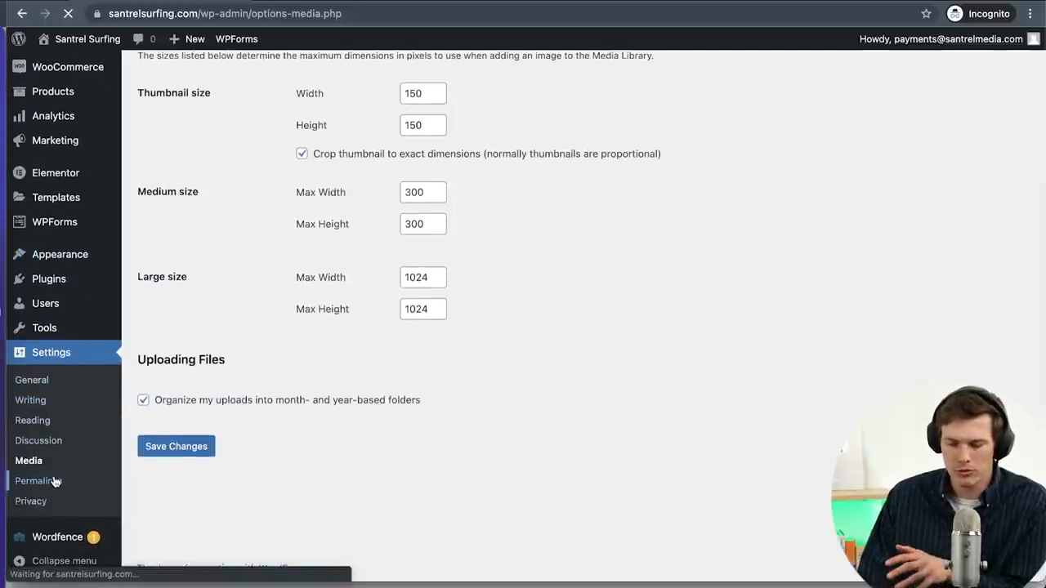
scroll(51, 480, "down", 3)
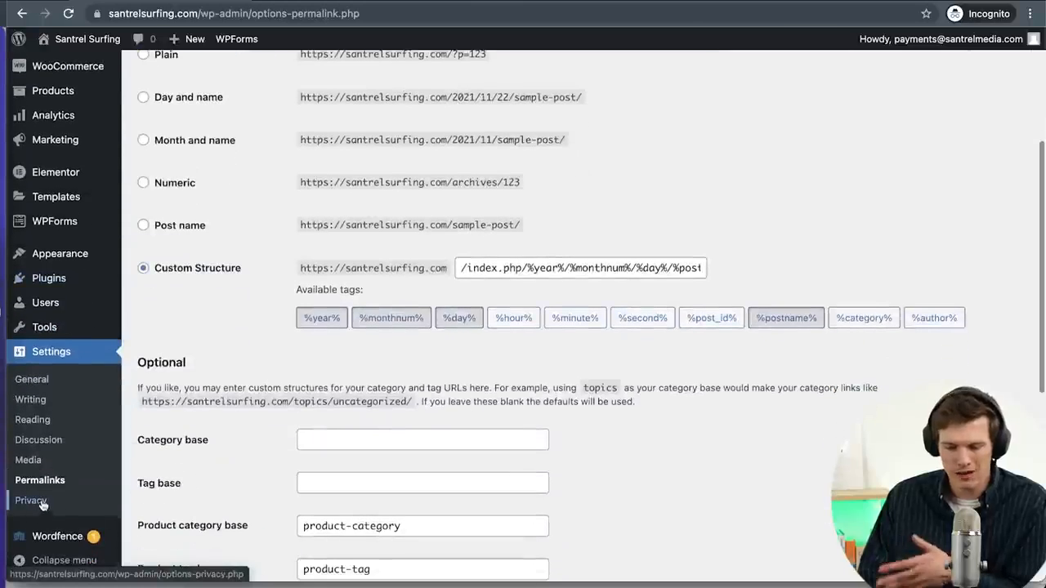
scroll(59, 465, "up", 2)
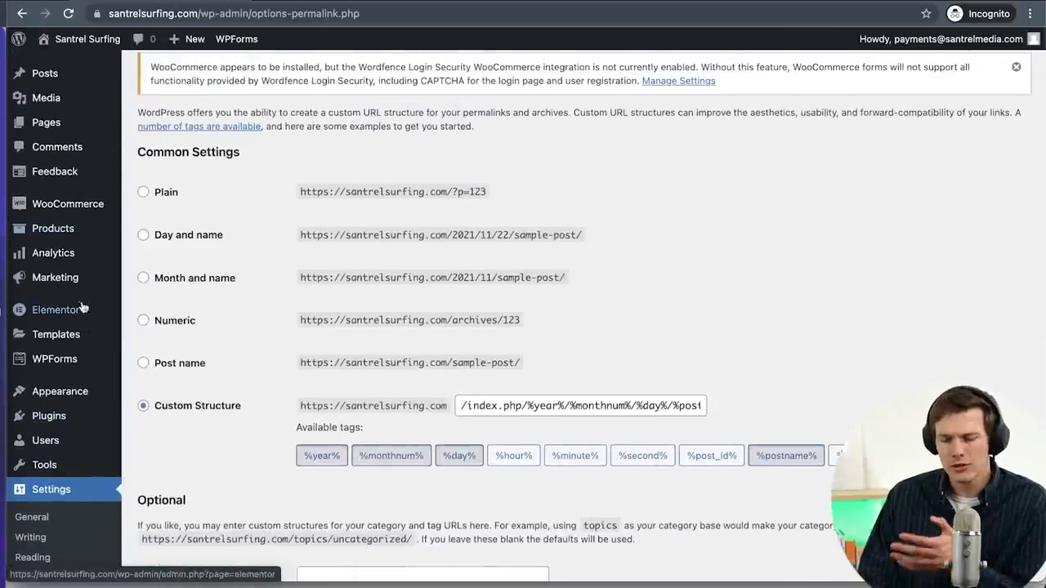
Step: Return to the General Settings page and look over its options and the dashboard's main sections again
mouse_move(72, 339)
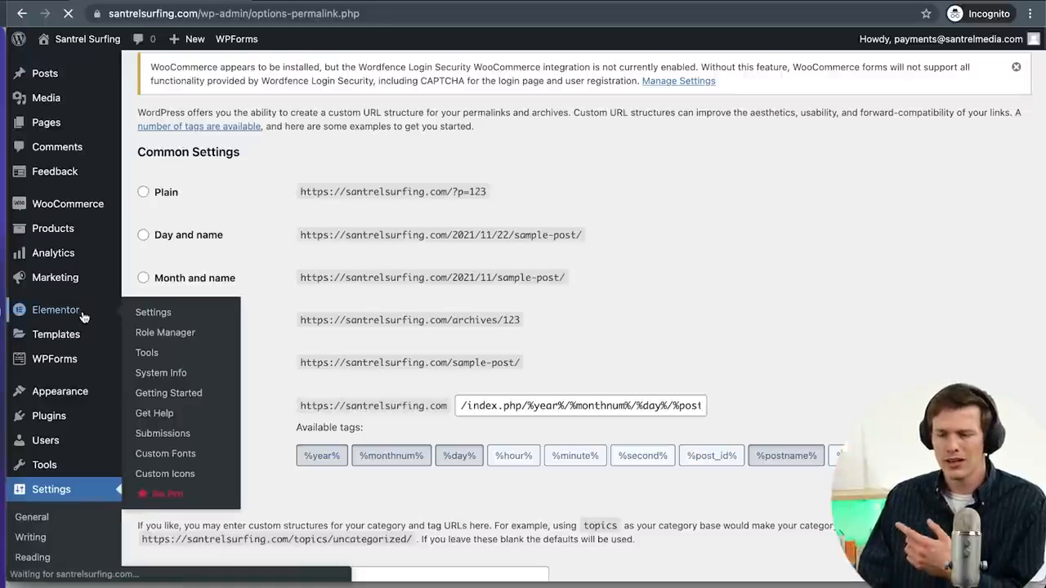
left_click(84, 310)
left_click(103, 241)
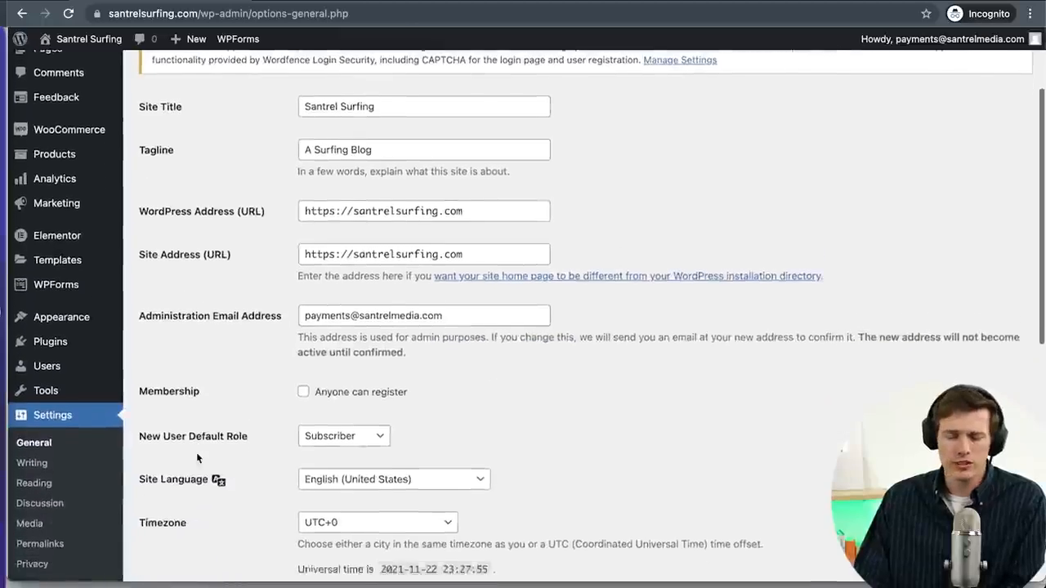
scroll(196, 458, "down", 5)
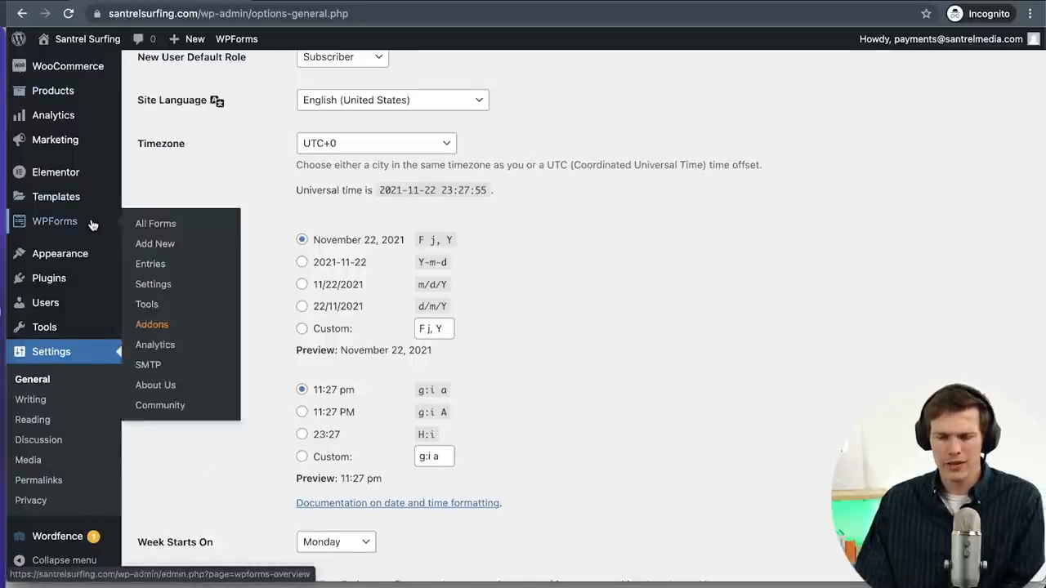
scroll(93, 225, "up", 1)
scroll(92, 225, "up", 5)
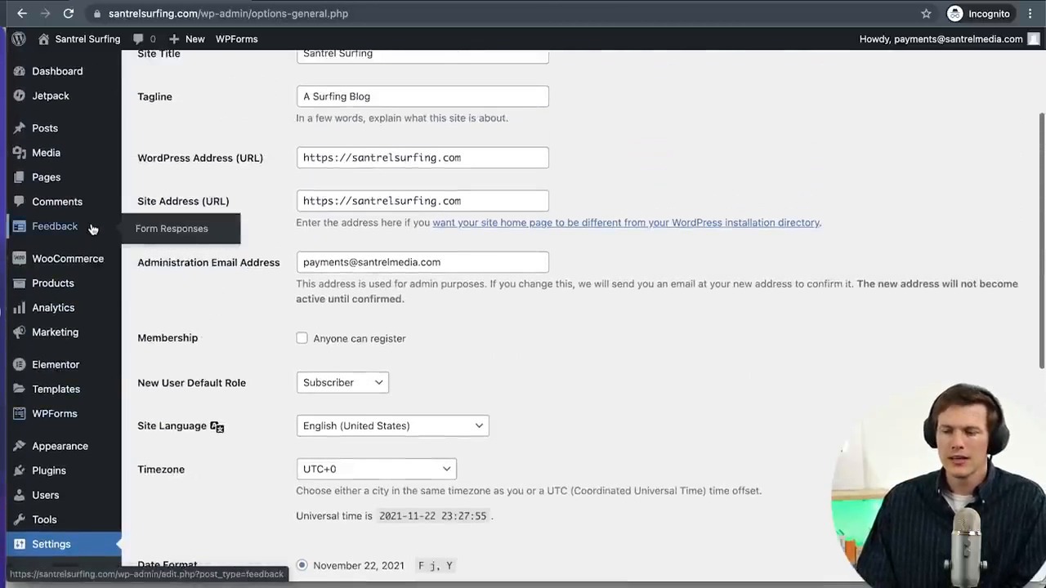
Step: Turn on the Image Accelerator in the Performance section of the Jetpack dashboard
left_click(70, 96)
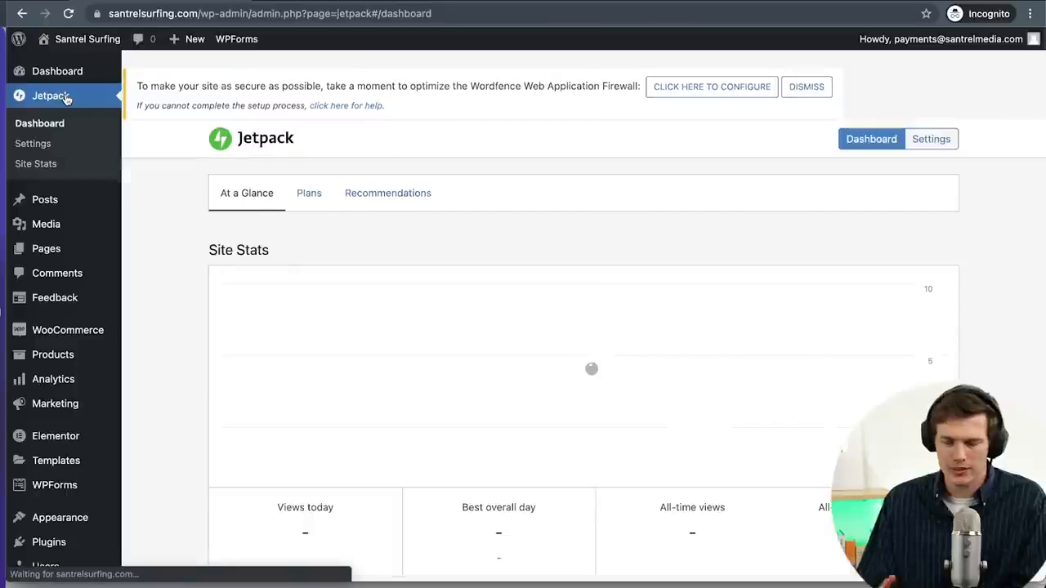
scroll(171, 295, "down", 5)
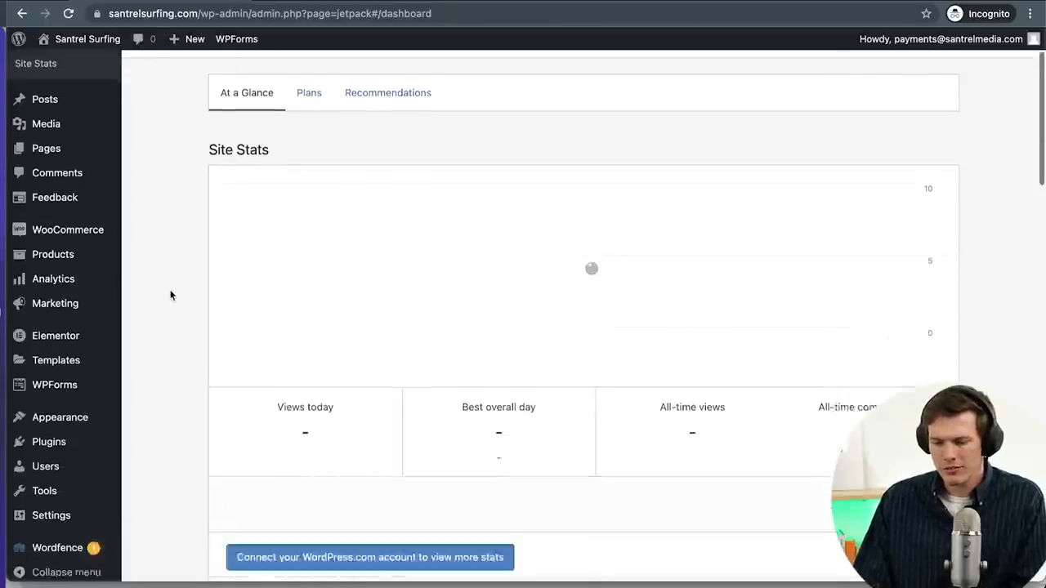
scroll(171, 295, "down", 6)
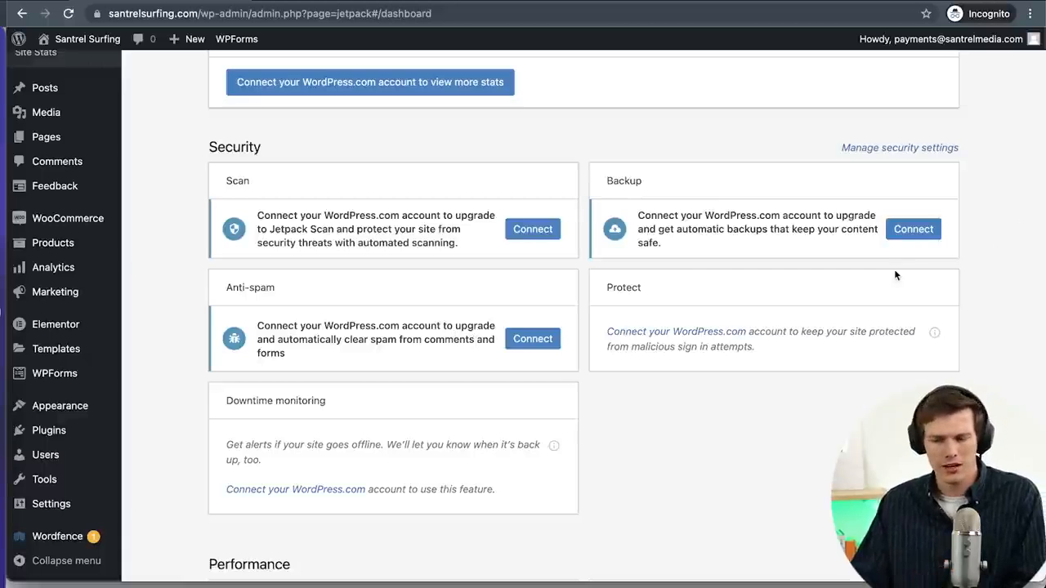
scroll(894, 276, "down", 5)
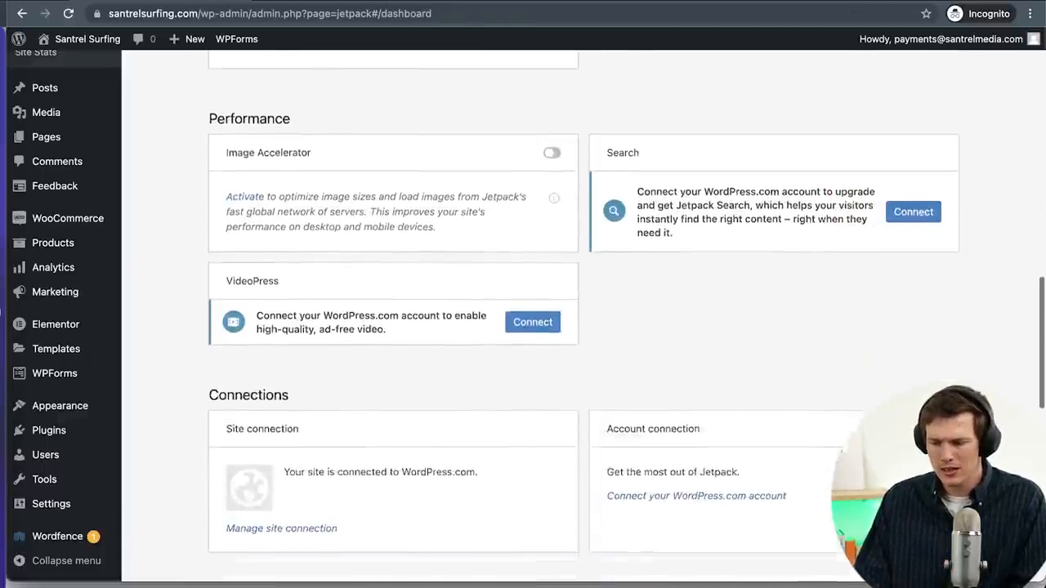
scroll(584, 311, "down", 1)
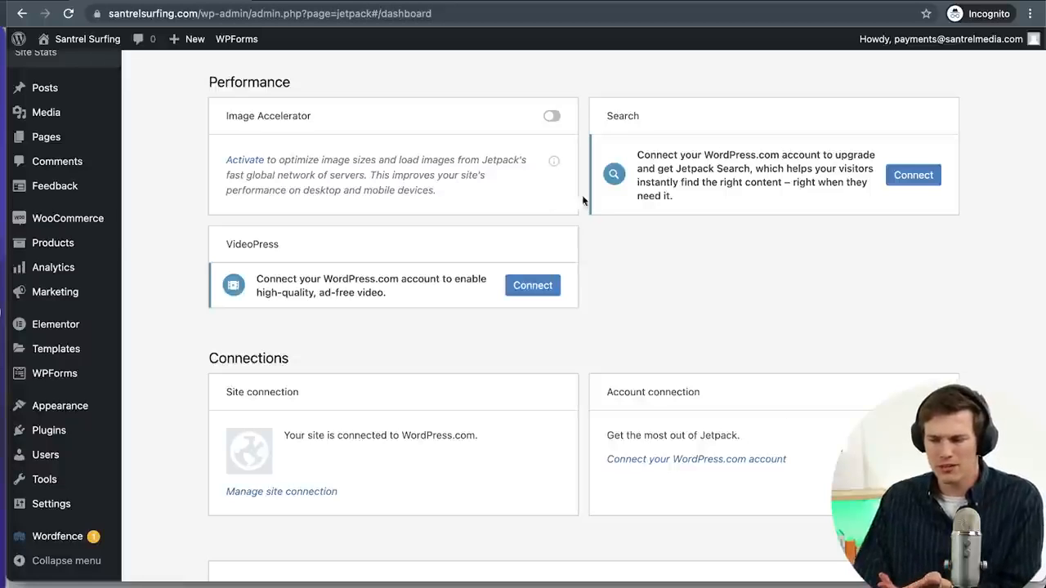
left_click(553, 118)
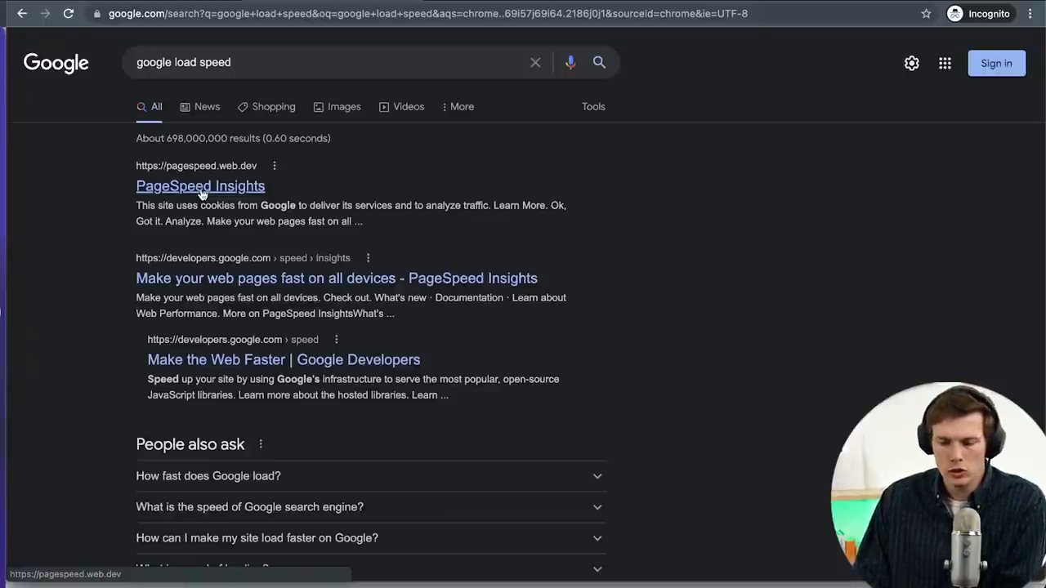
Step: Open Google's PageSpeed Insights from the "google load speed" search results and analyze santrelsurfing.com
left_click(202, 190)
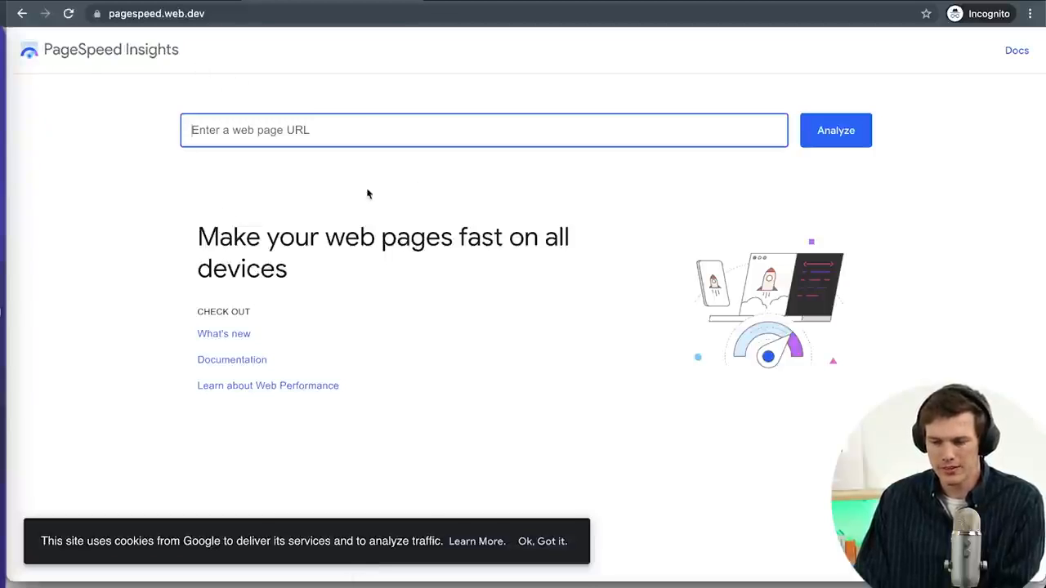
left_click(480, 134)
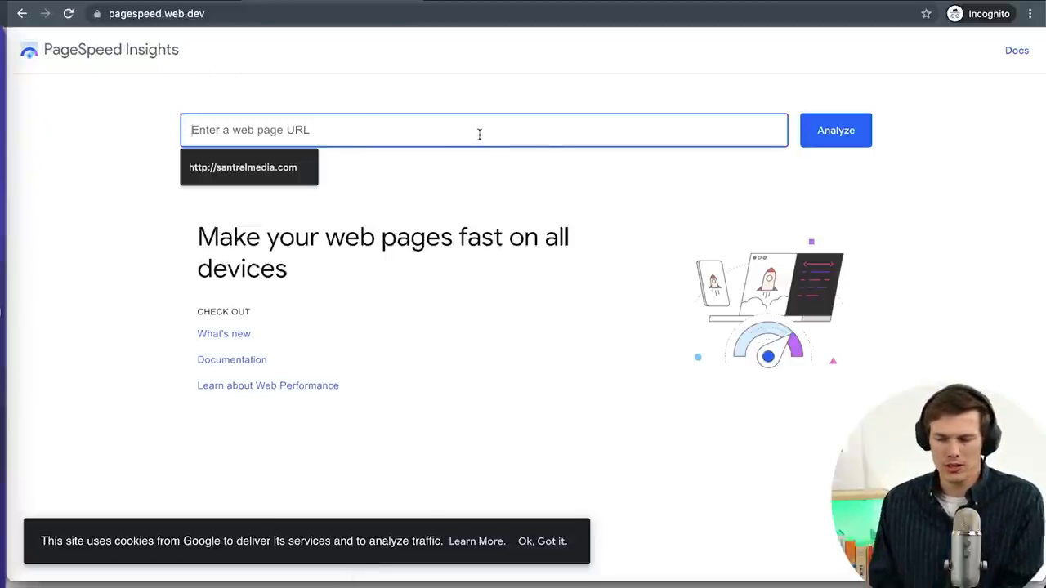
type("santrelsurfing")
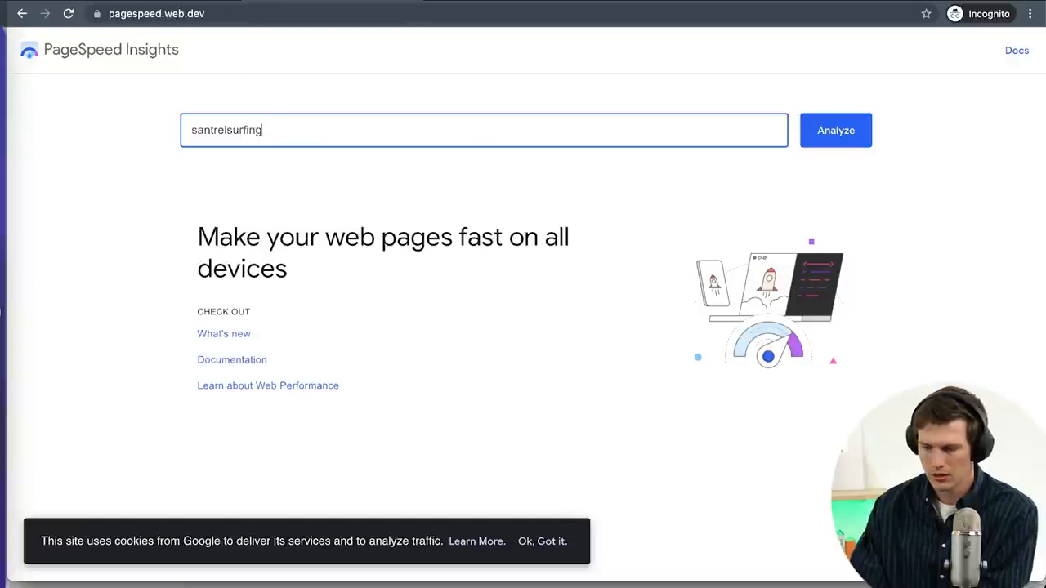
type(".com")
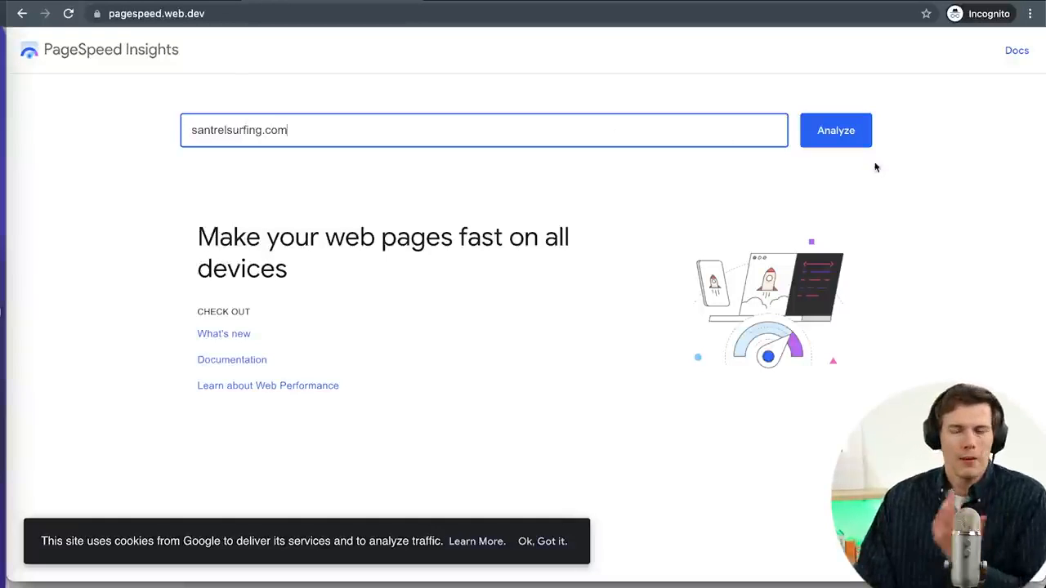
left_click(856, 134)
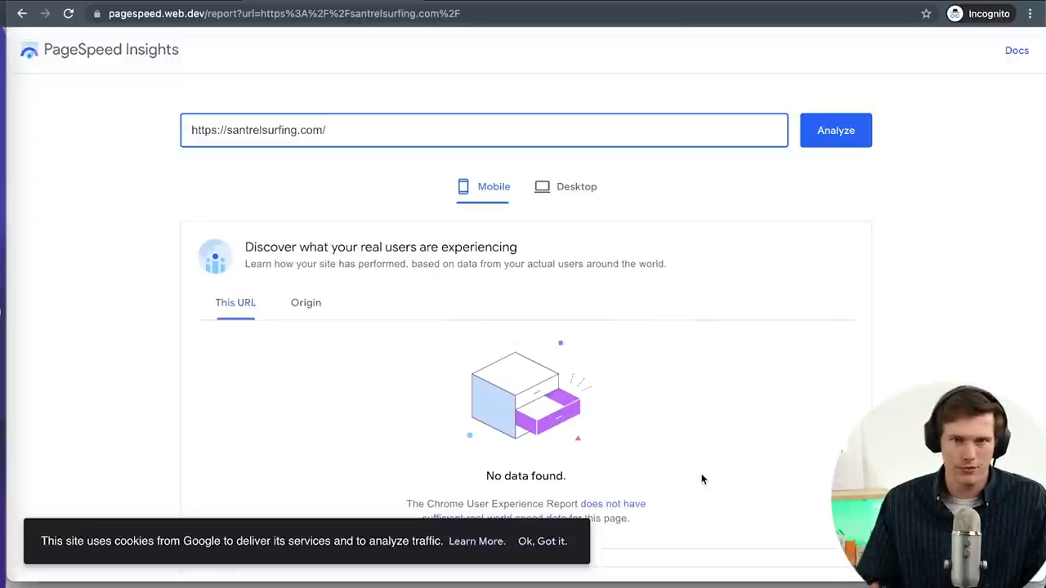
Step: Review the site's performance score and load metrics in the mobile report and in the desktop report
scroll(702, 479, "down", 6)
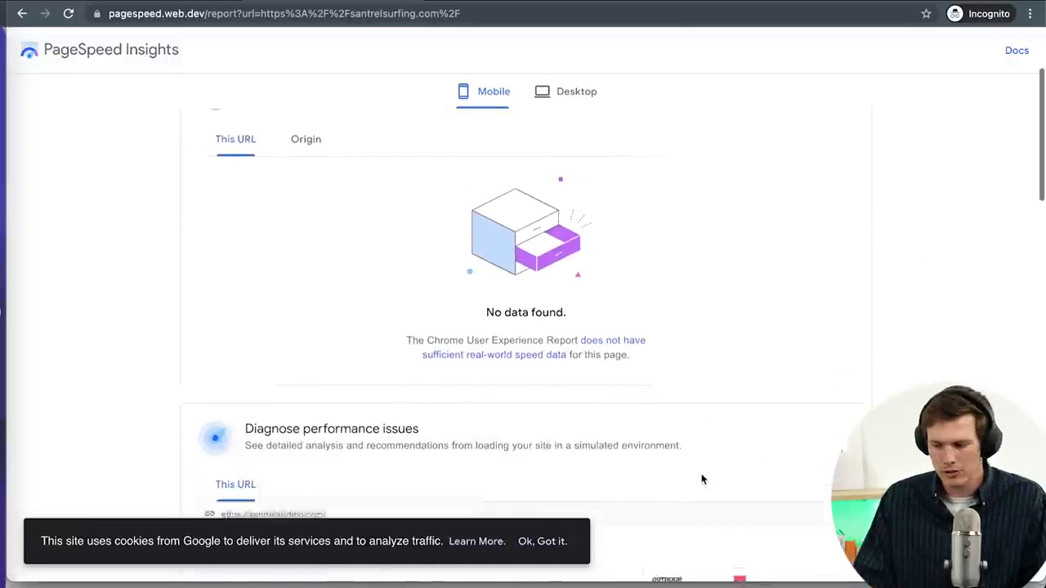
scroll(701, 479, "down", 1)
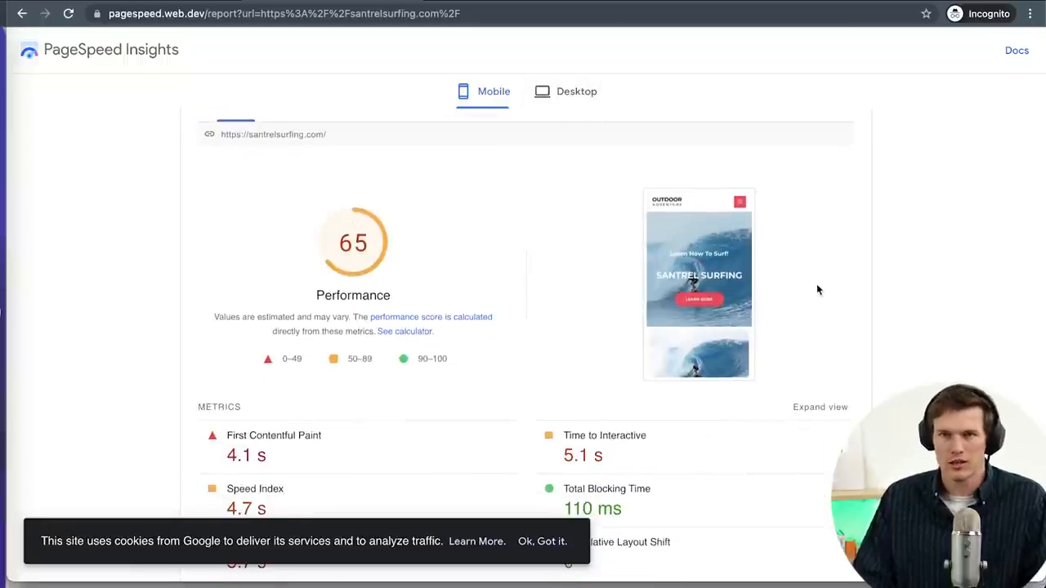
left_click(570, 94)
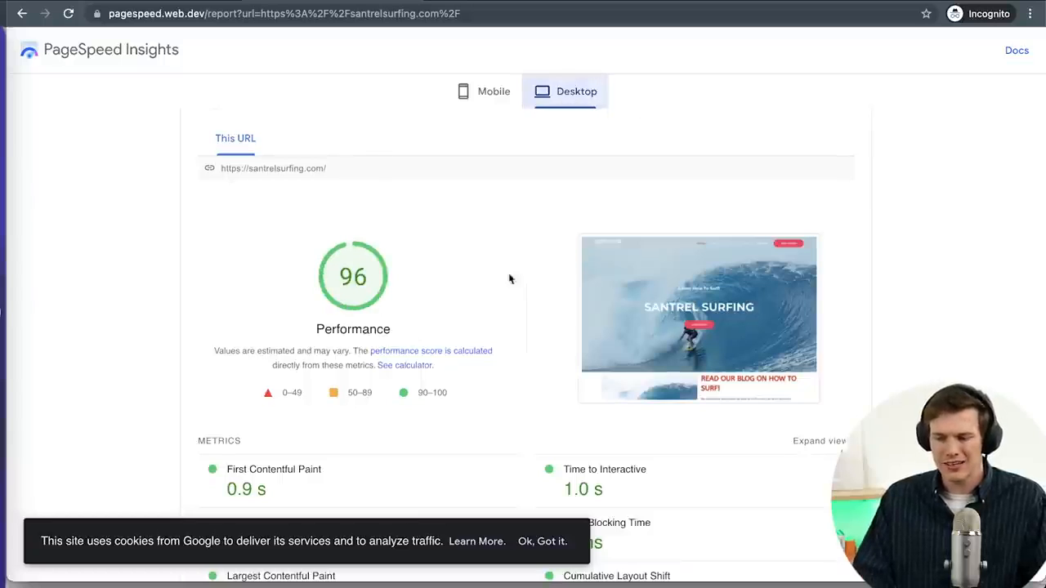
scroll(917, 380, "down", 2)
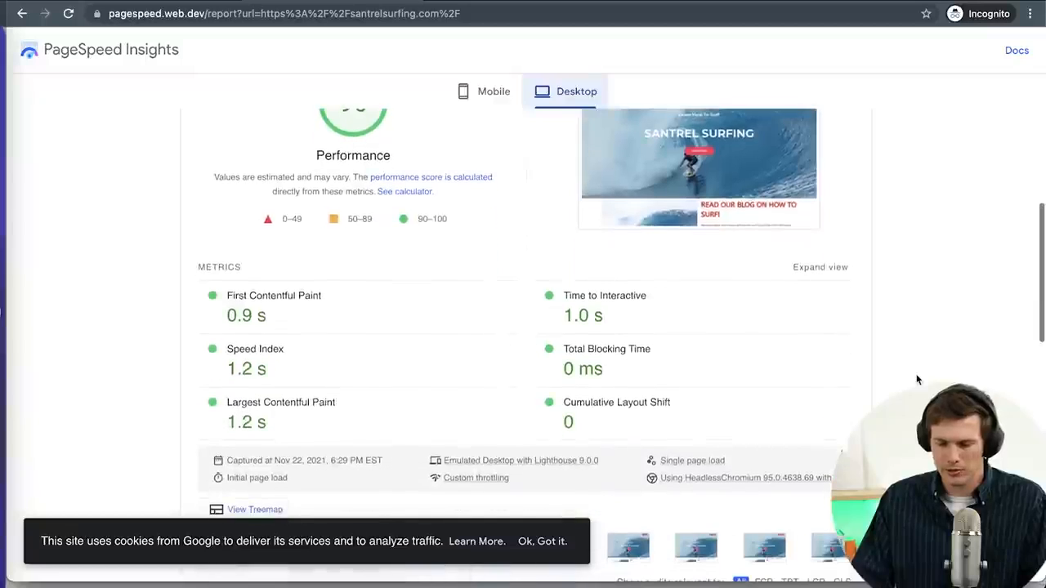
scroll(917, 380, "up", 1)
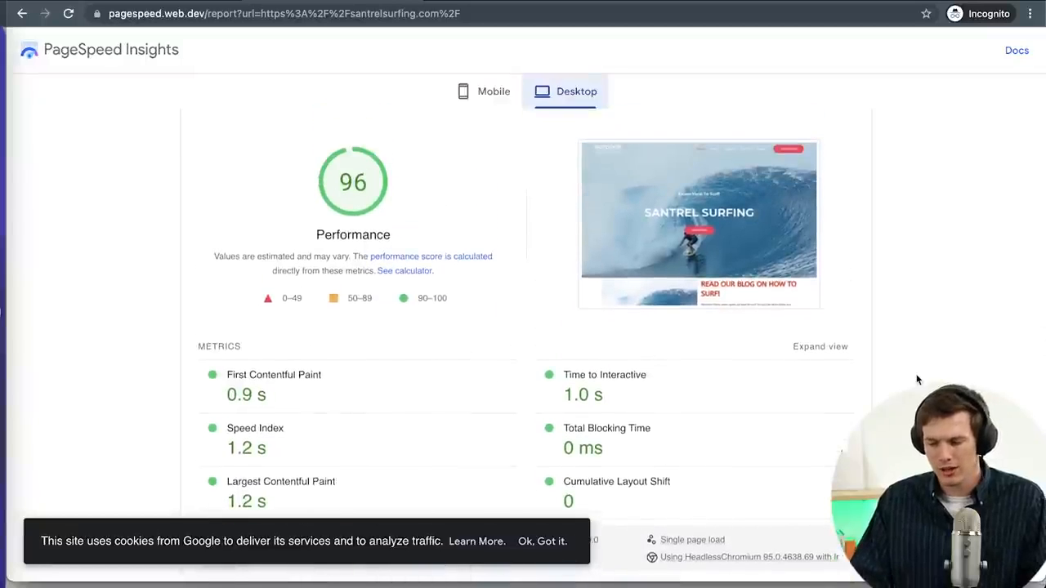
scroll(917, 380, "down", 1)
scroll(917, 380, "up", 1)
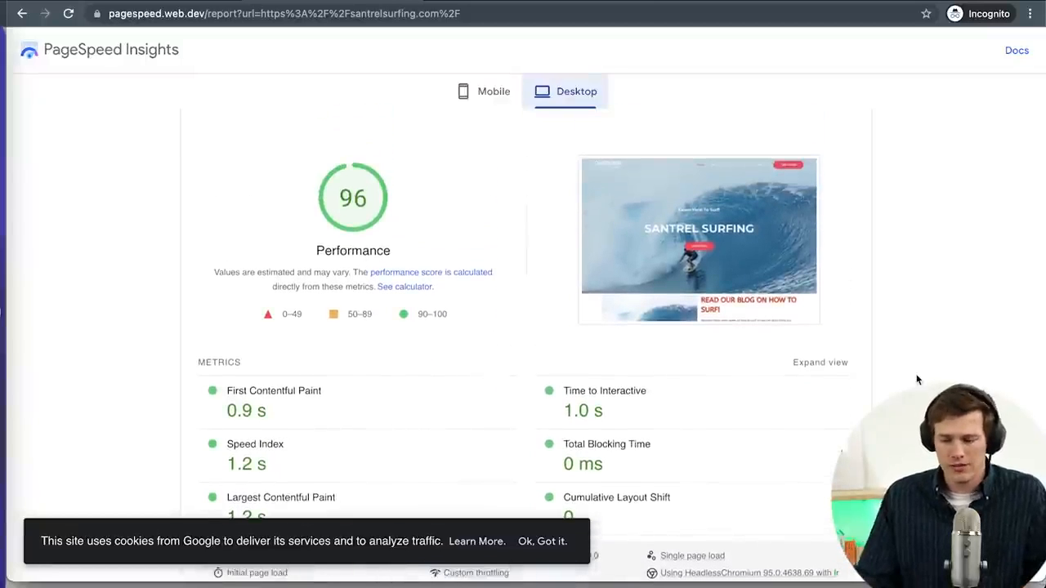
Step: Return to the Jetpack dashboard to check the Image Accelerator setting, glancing once more at the desktop PageSpeed score
left_click(160, 2)
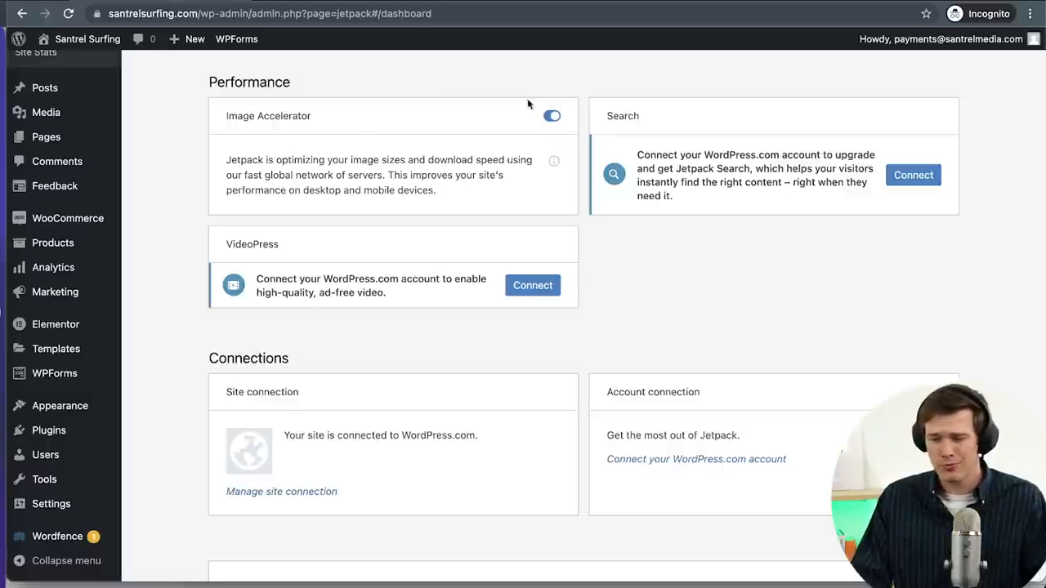
left_click(359, 1)
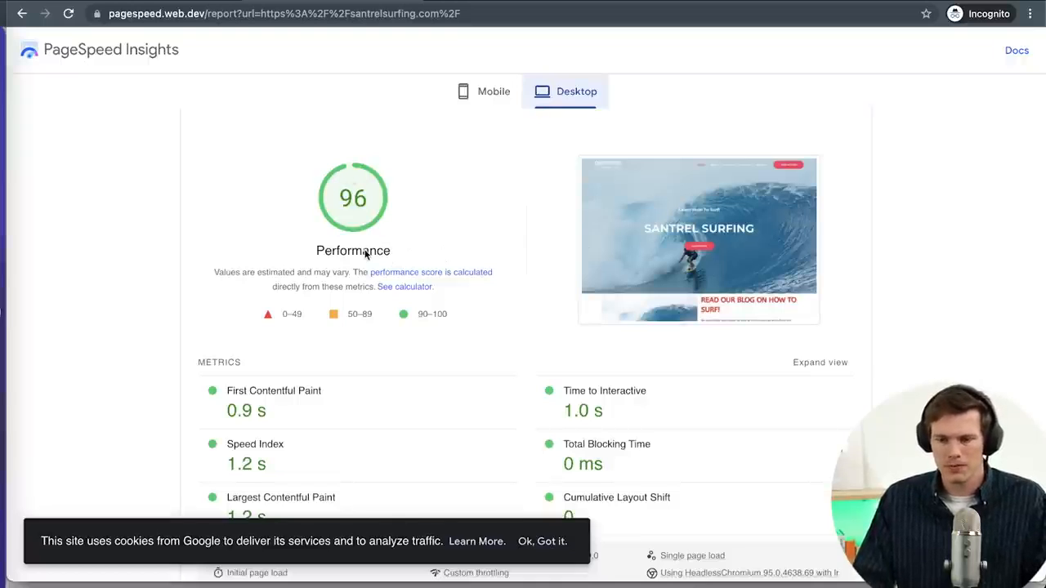
left_click(136, 4)
mouse_move(72, 112)
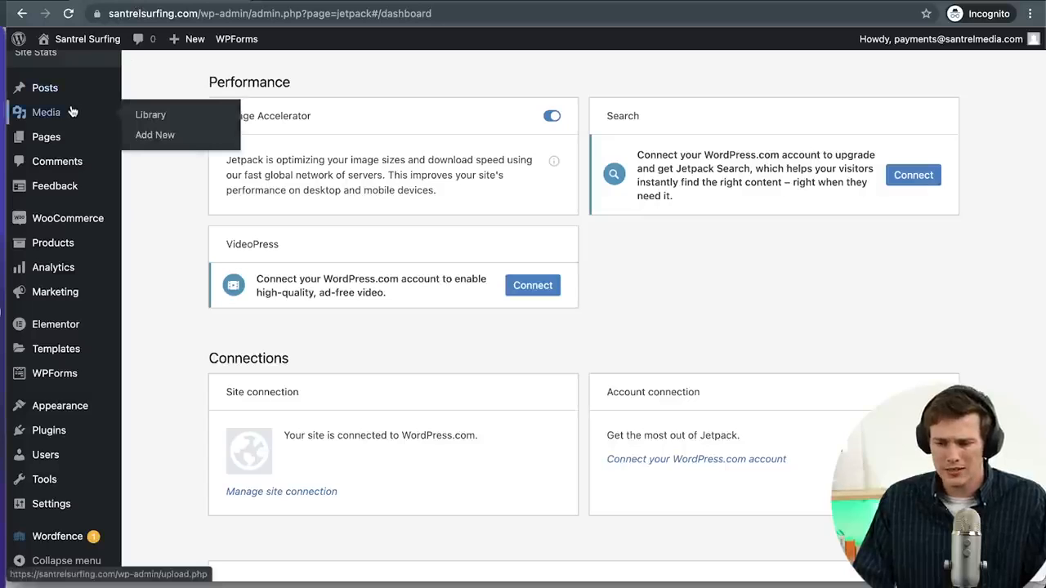
scroll(72, 112, "up", 2)
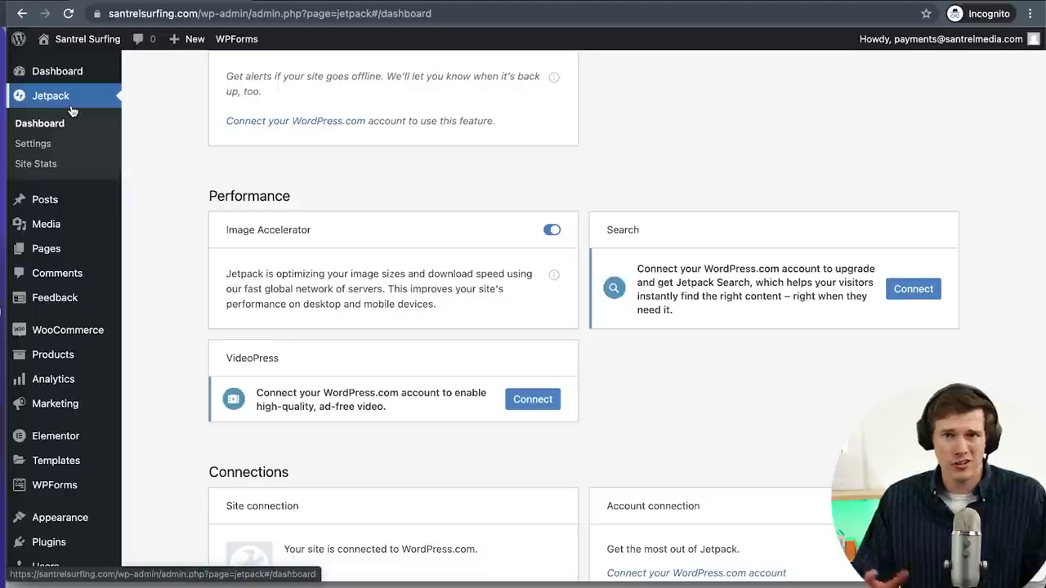